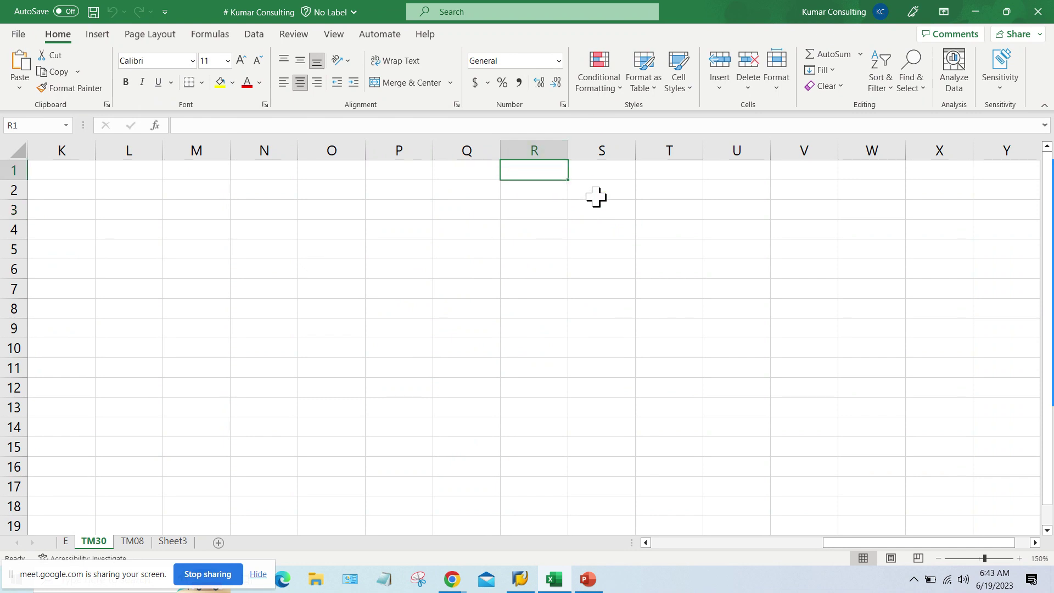
Step: Enter the headings AP in cell R1 and VENDOR in cell S1
{"action": "type", "text": "AP"}
{"action": "key", "text": "Tab"}
{"action": "type", "text": "VENDOR"}
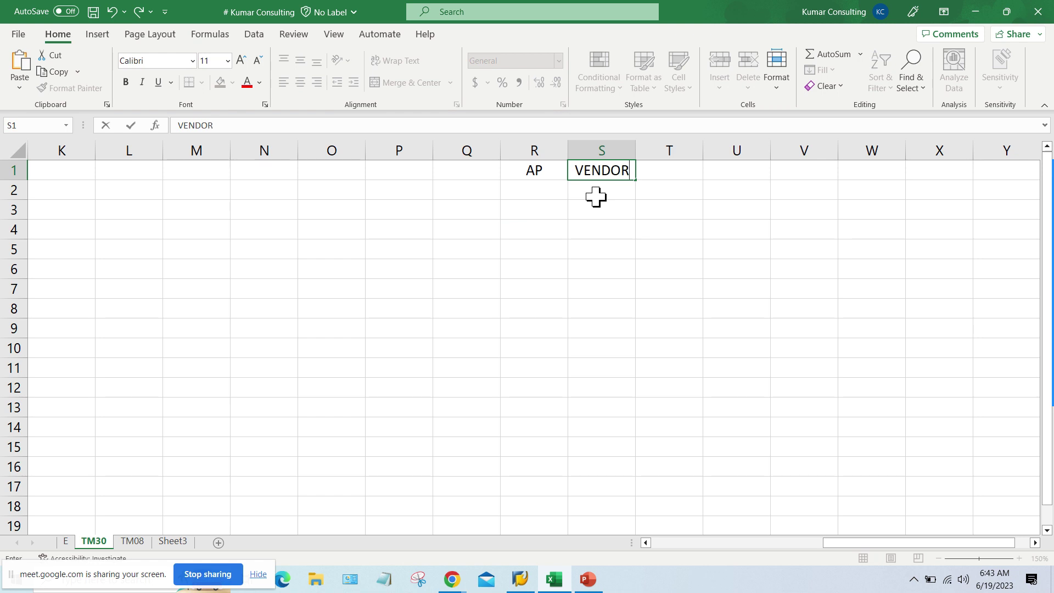
{"action": "key", "text": "Return"}
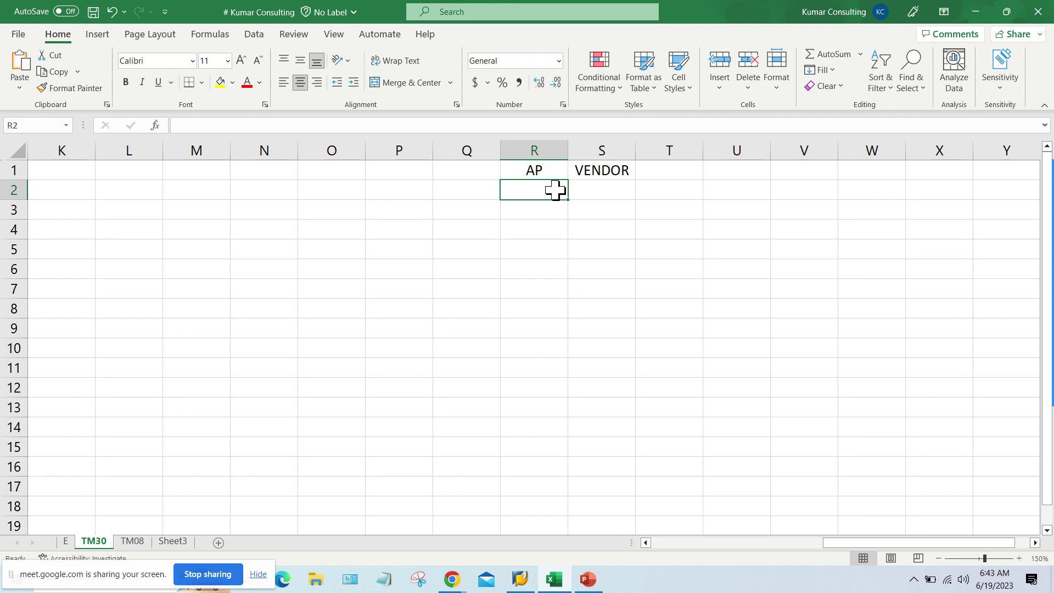
{"action": "left_click", "coordinate": [591, 176]}
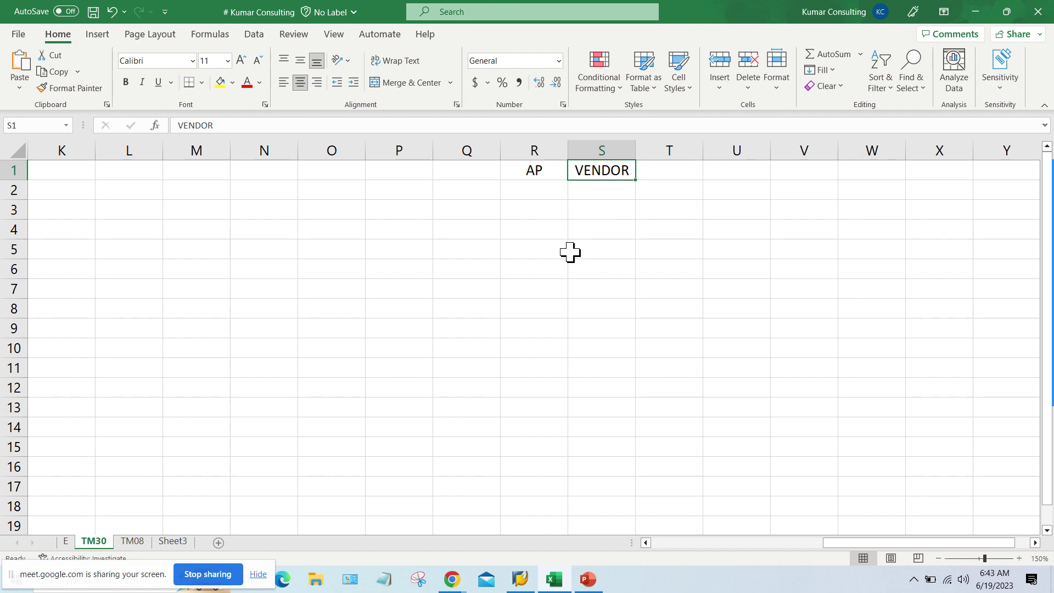
Step: Merge and center cells R2:S2 and enter B2B PURCHASE in the merged cell
{"action": "left_click_drag", "start_coordinate": [541, 189], "coordinate": [598, 186]}
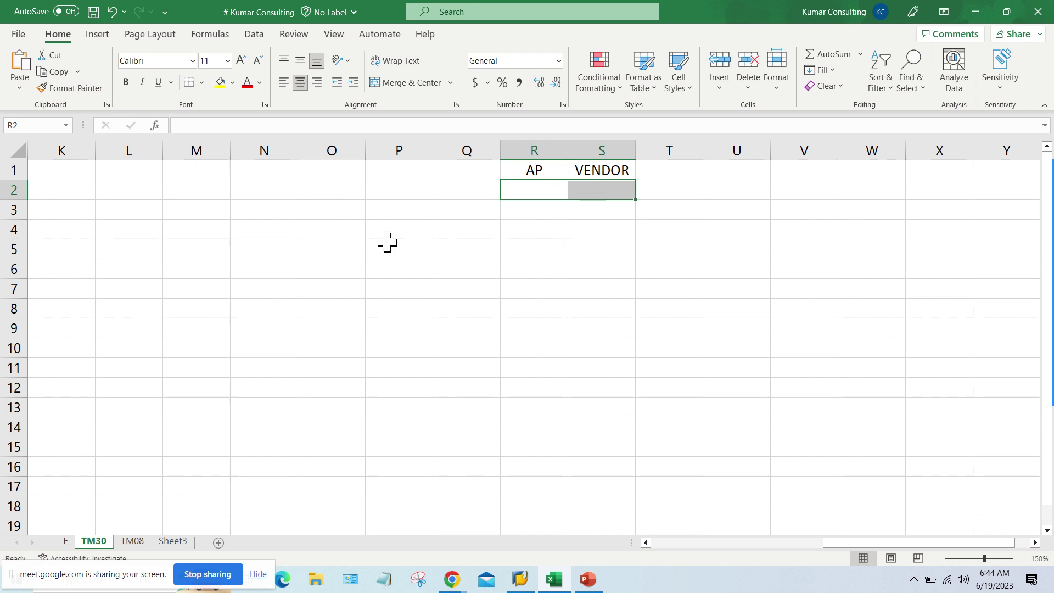
{"action": "left_click", "coordinate": [407, 83]}
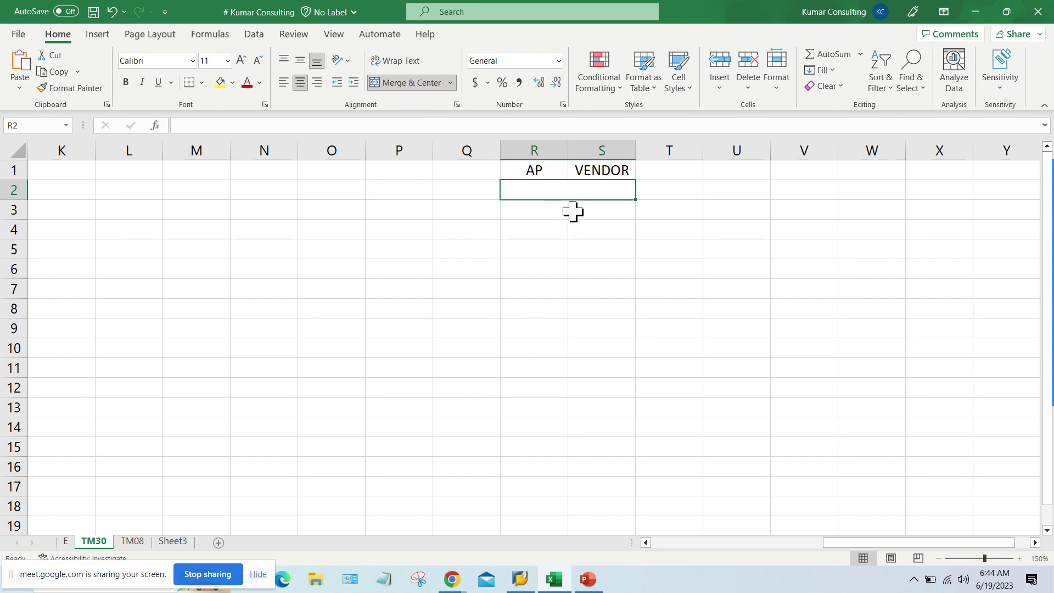
{"action": "type", "text": "B"}
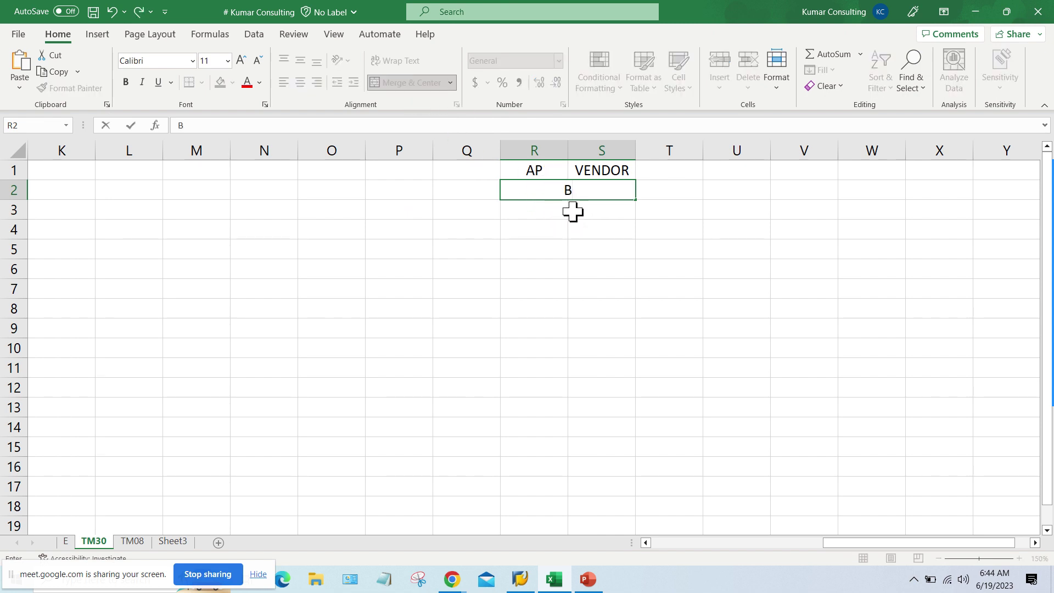
{"action": "type", "text": "2B PURCHASE"}
{"action": "key", "text": "Return"}
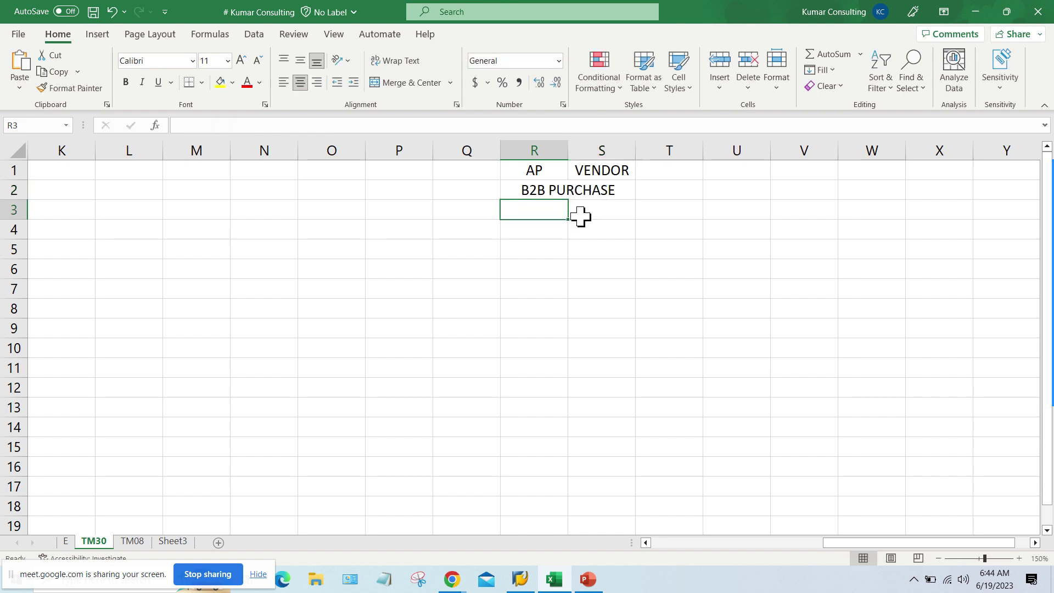
{"action": "left_click", "coordinate": [538, 191]}
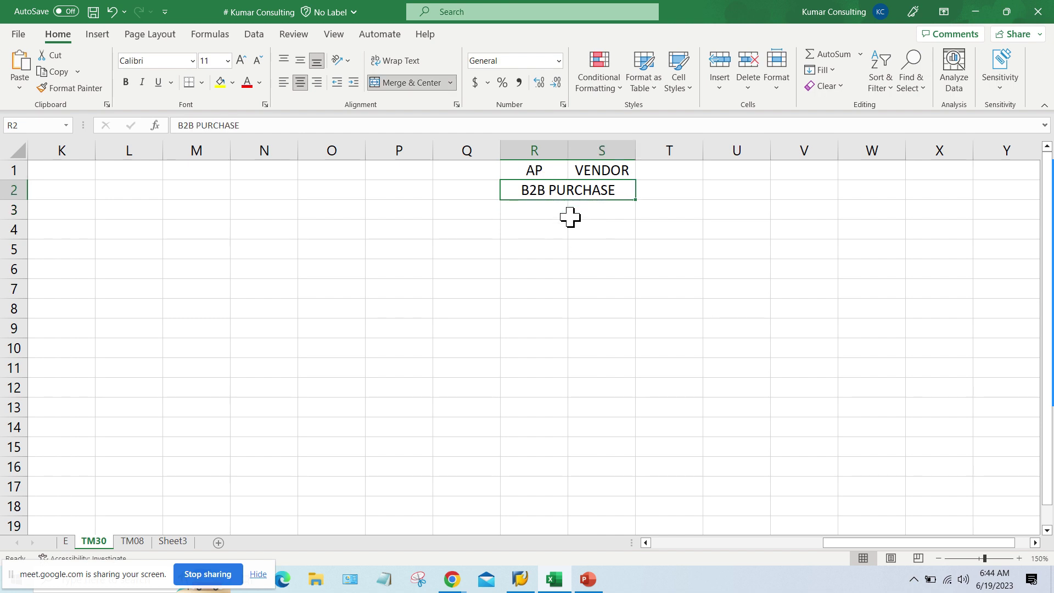
Step: Enter TM in cell R3 under AP and ABC LTD in cell S3 under VENDOR
{"action": "left_click", "coordinate": [541, 209]}
{"action": "type", "text": "TM"}
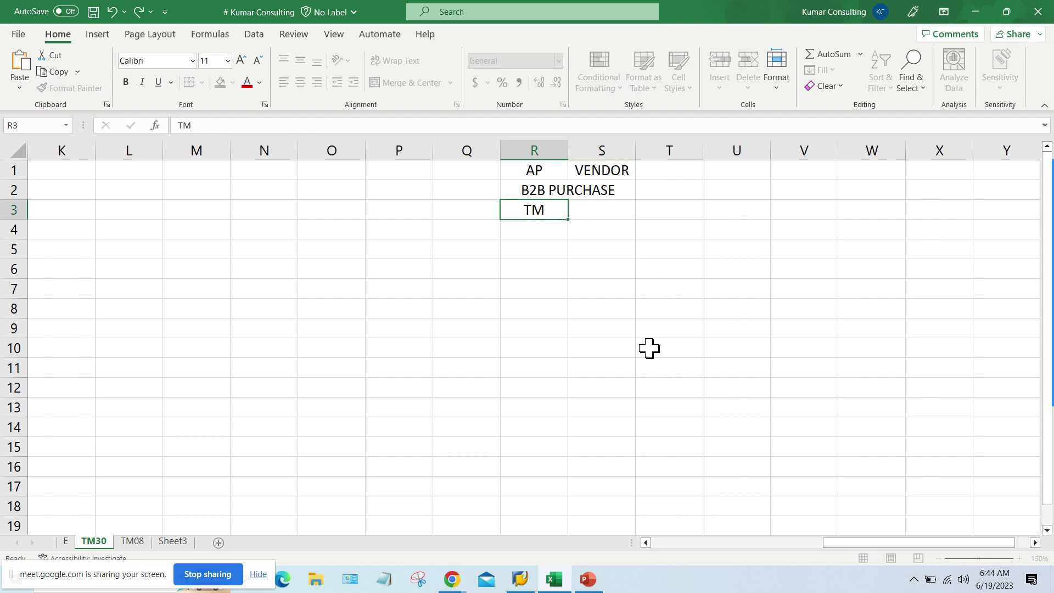
{"action": "key", "text": "Tab"}
{"action": "type", "text": "AB"}
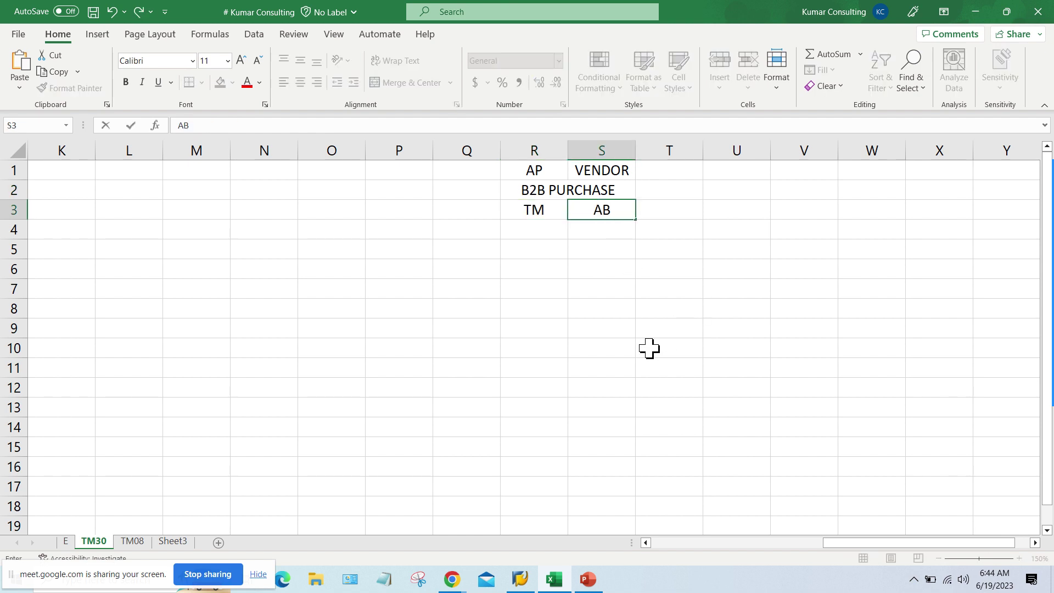
{"action": "type", "text": "C LTD"}
{"action": "key", "text": "Return"}
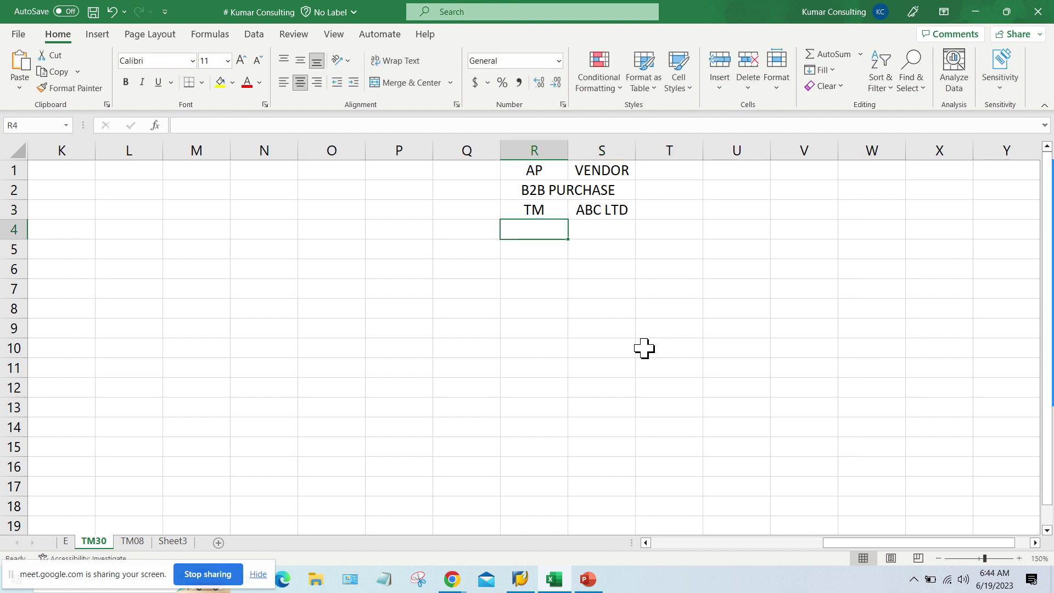
{"action": "left_click", "coordinate": [537, 204]}
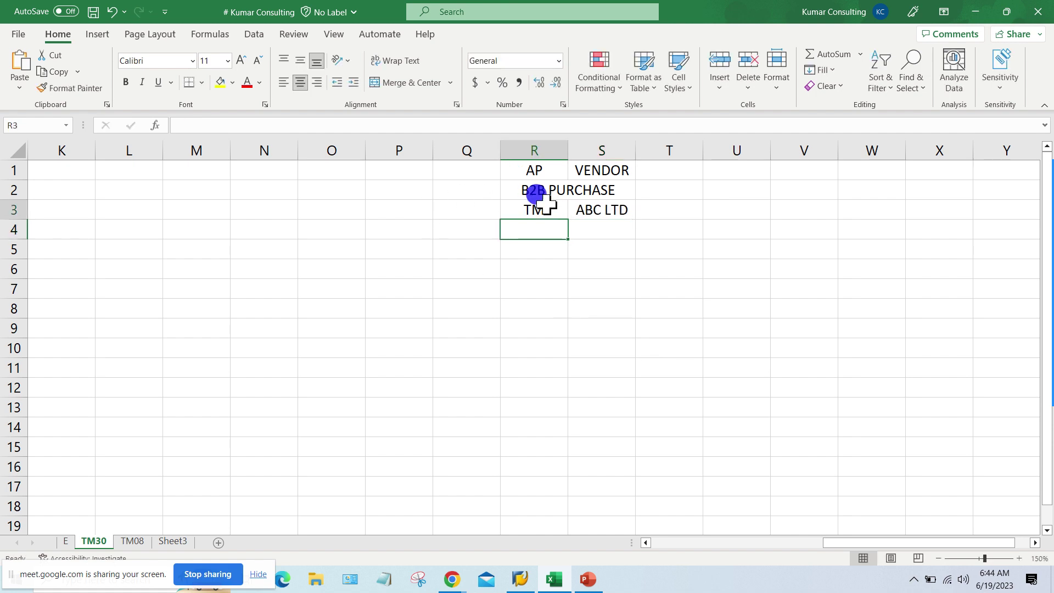
{"action": "left_click", "coordinate": [592, 210]}
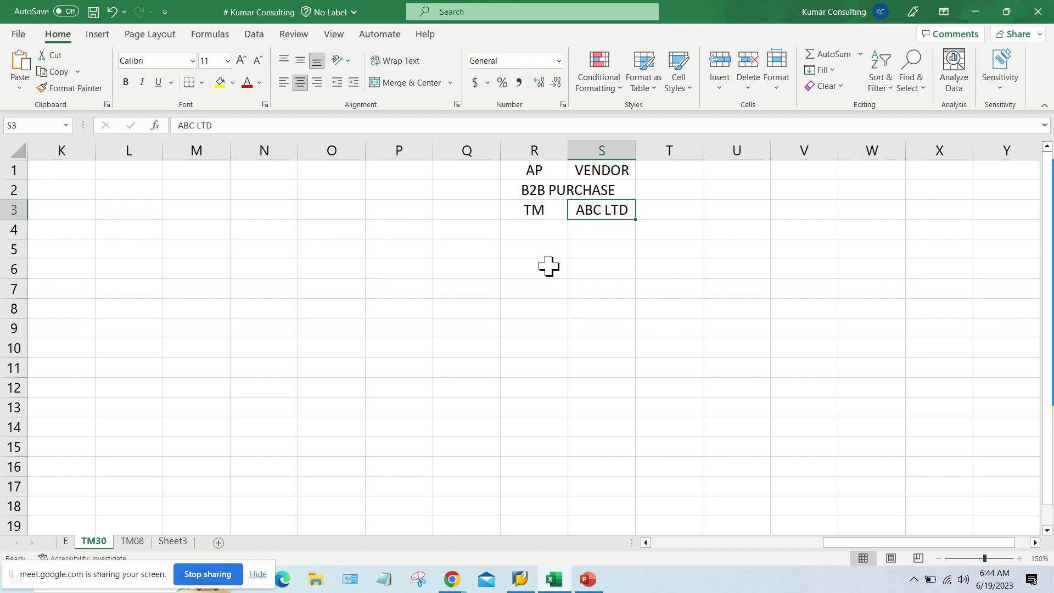
{"action": "left_click", "coordinate": [535, 210]}
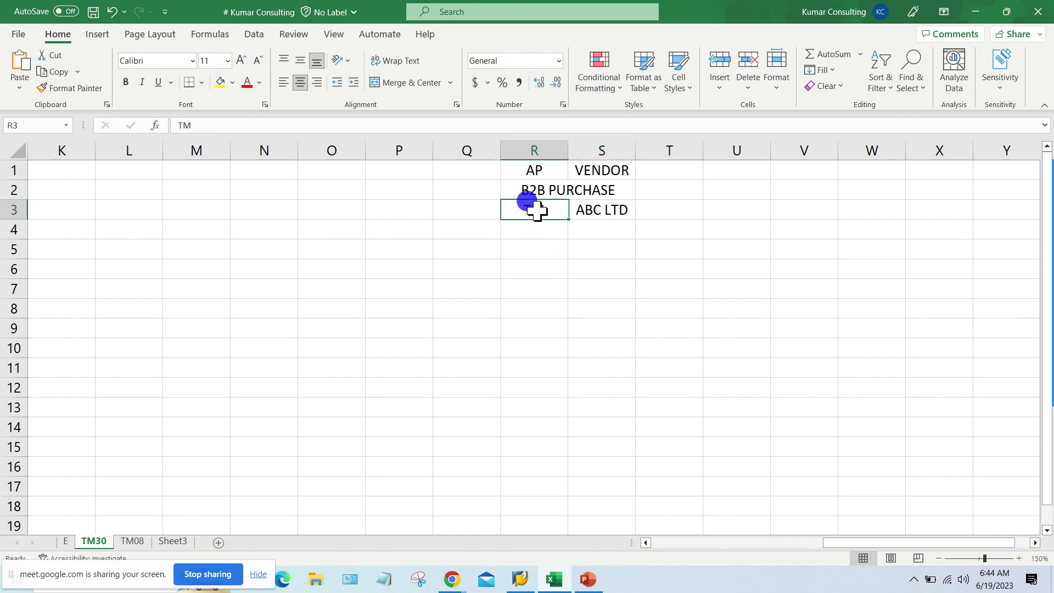
{"action": "left_click", "coordinate": [600, 213]}
{"action": "left_click", "coordinate": [540, 210]}
{"action": "left_click", "coordinate": [597, 213]}
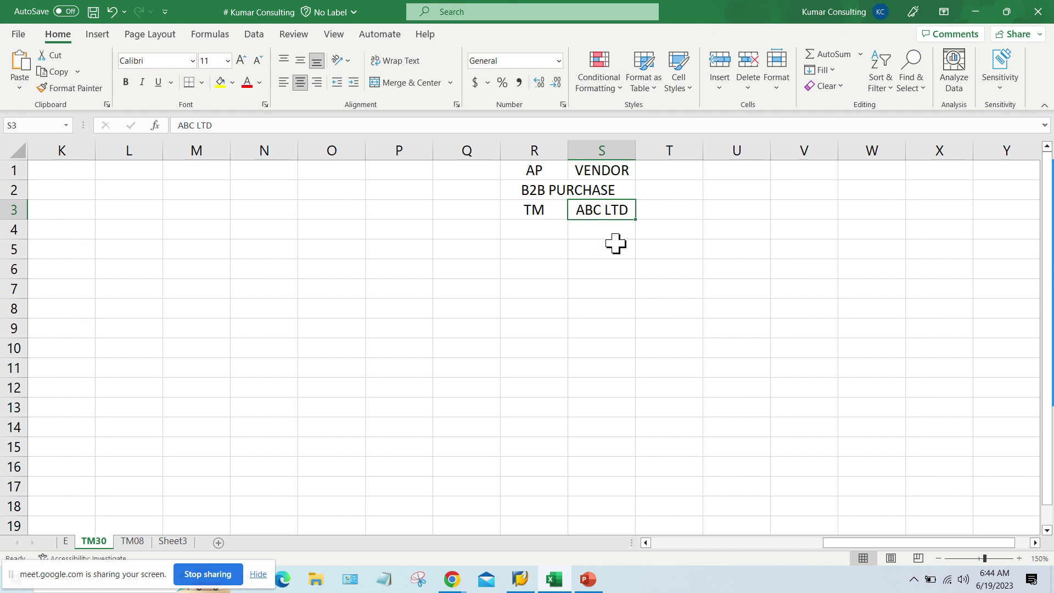
{"action": "left_click", "coordinate": [535, 209]}
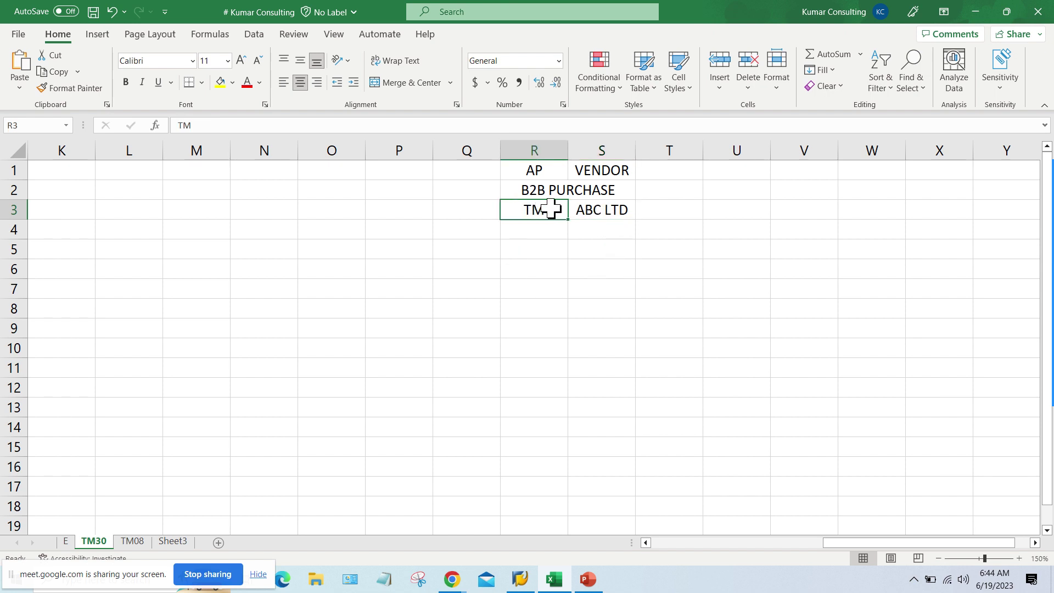
{"action": "left_click", "coordinate": [608, 211]}
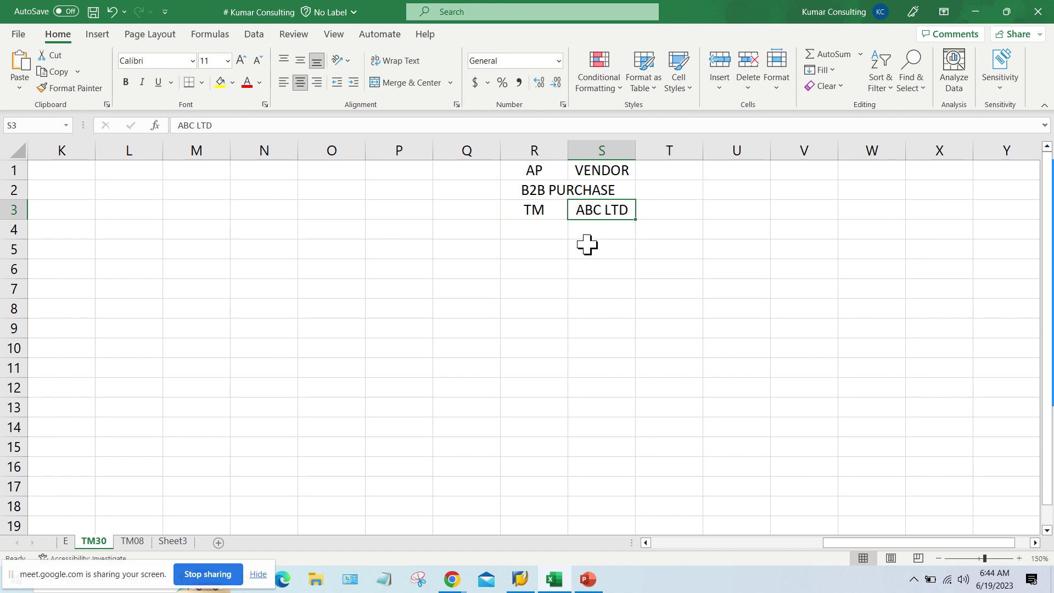
{"action": "left_click", "coordinate": [527, 209]}
{"action": "left_click", "coordinate": [583, 212]}
{"action": "left_click", "coordinate": [539, 207]}
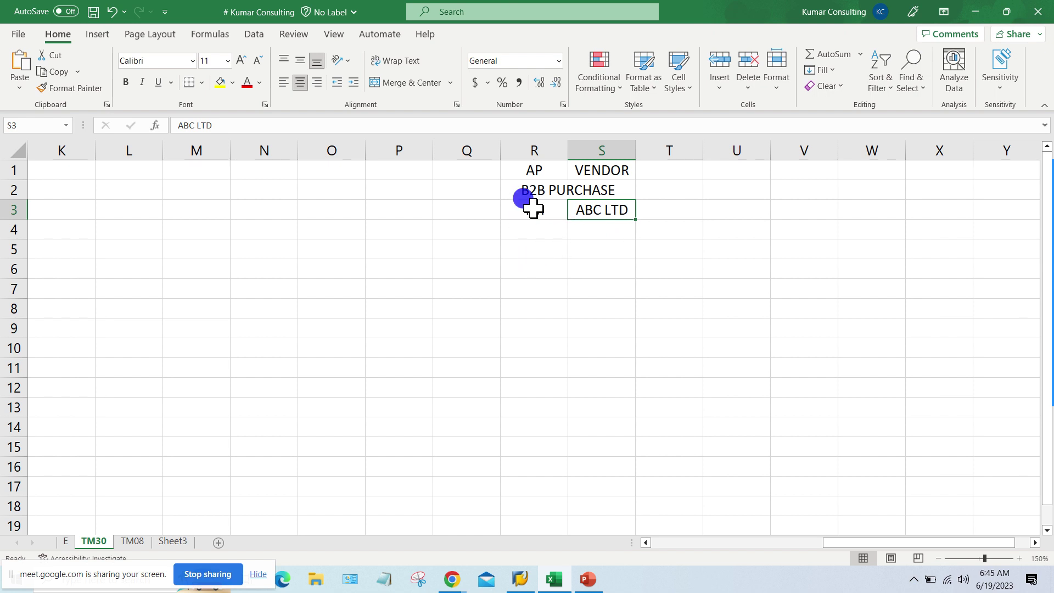
{"action": "left_click_drag", "start_coordinate": [597, 208], "coordinate": [612, 212]}
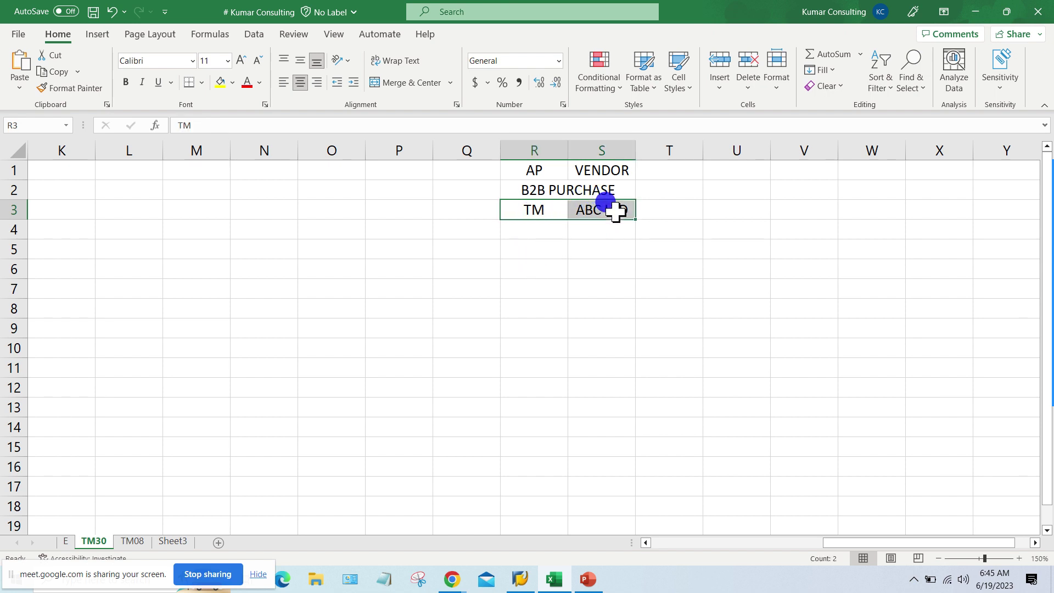
{"action": "left_click", "coordinate": [536, 225]}
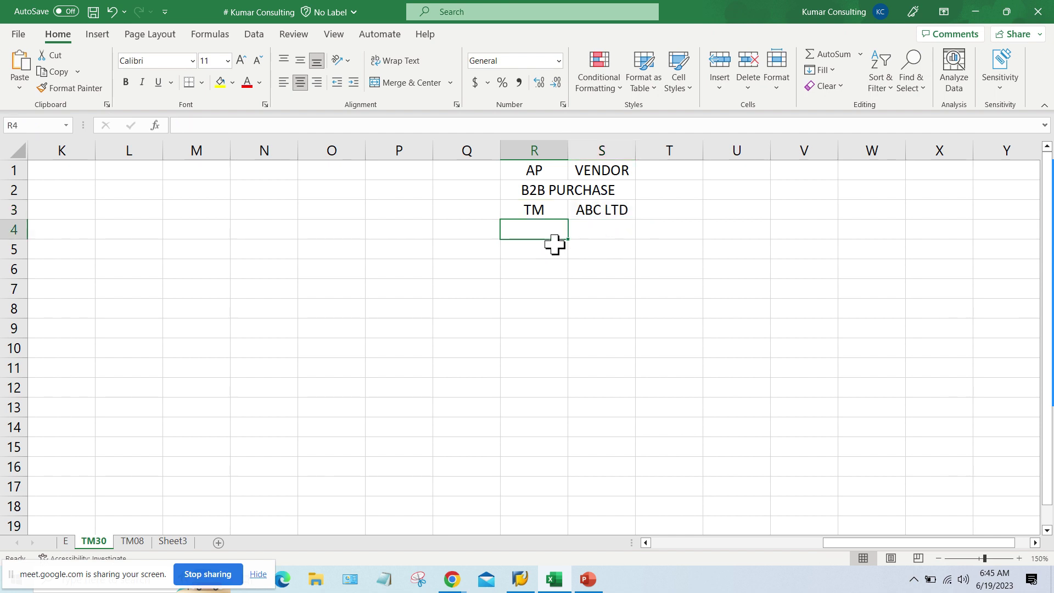
Step: Merge and center cells R4:S4 and enter CREDIT BASIS in the merged cell
{"action": "left_click_drag", "start_coordinate": [542, 226], "coordinate": [601, 228]}
{"action": "left_click", "coordinate": [408, 82]}
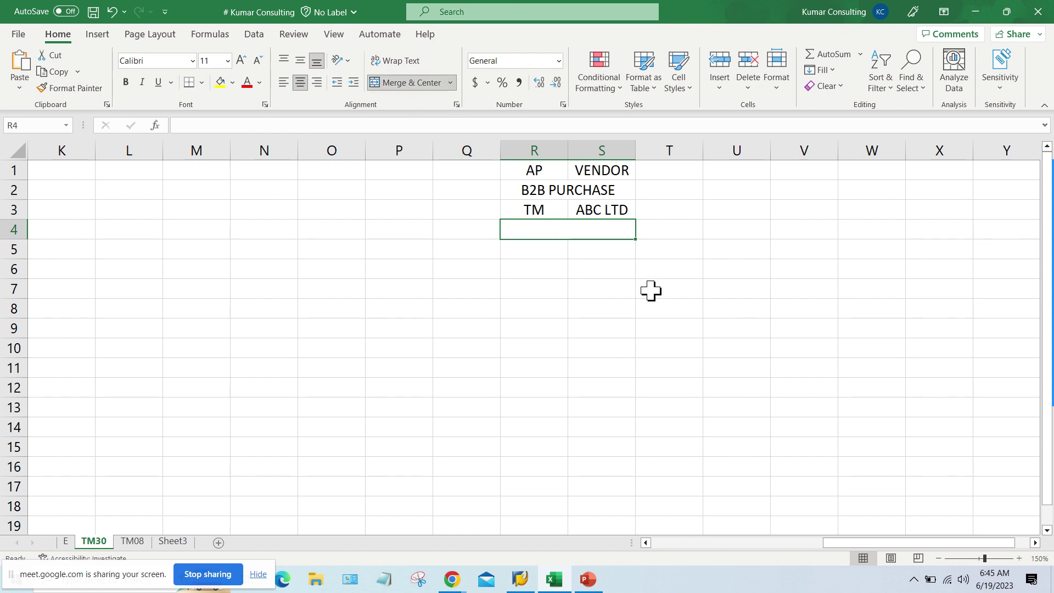
{"action": "type", "text": "CR"}
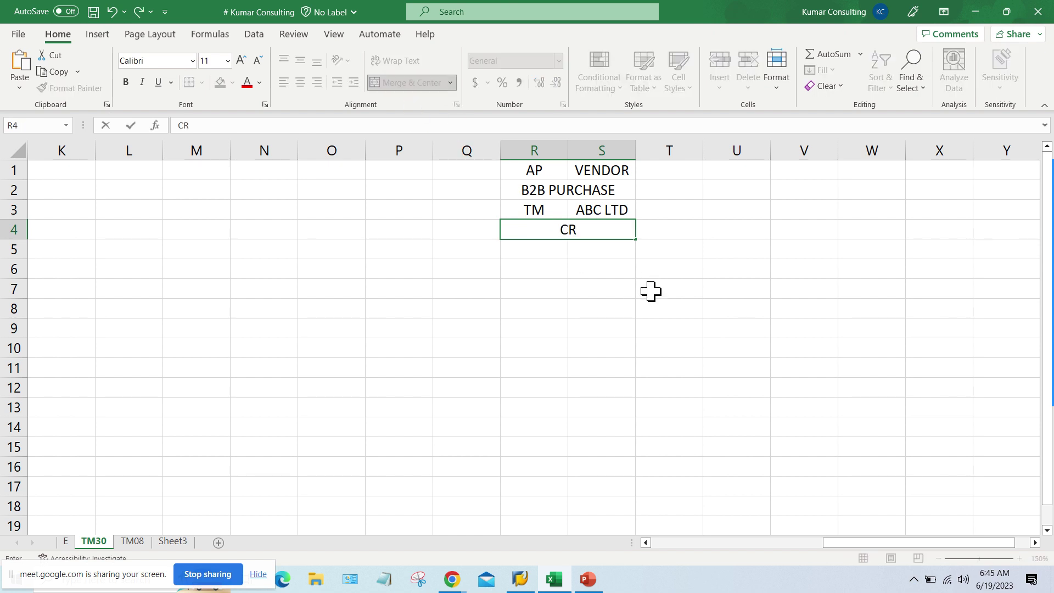
{"action": "type", "text": "EDIT BASIS"}
{"action": "key", "text": "Return"}
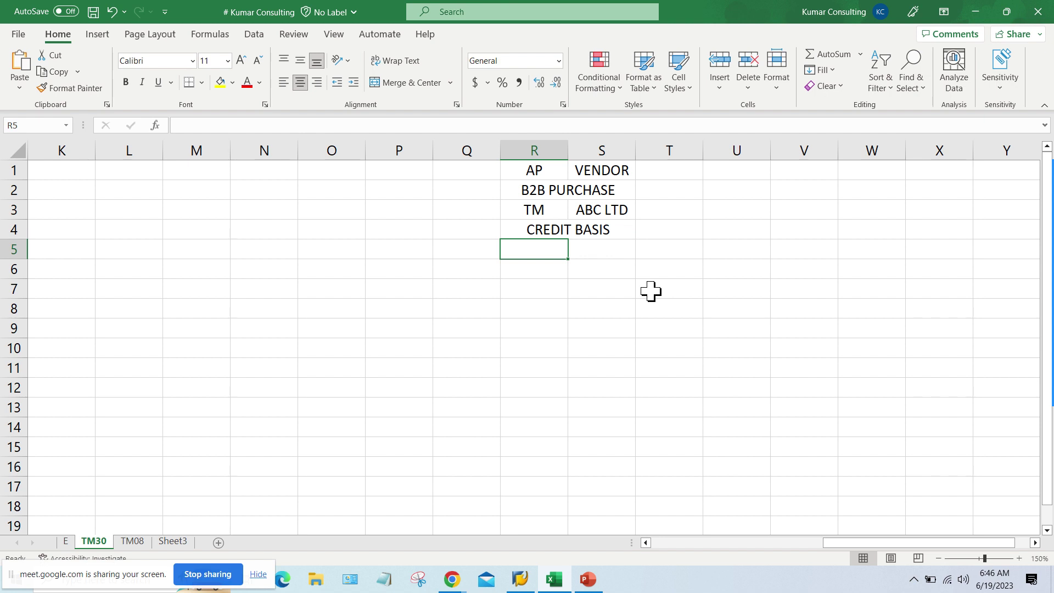
{"action": "left_click", "coordinate": [533, 225]}
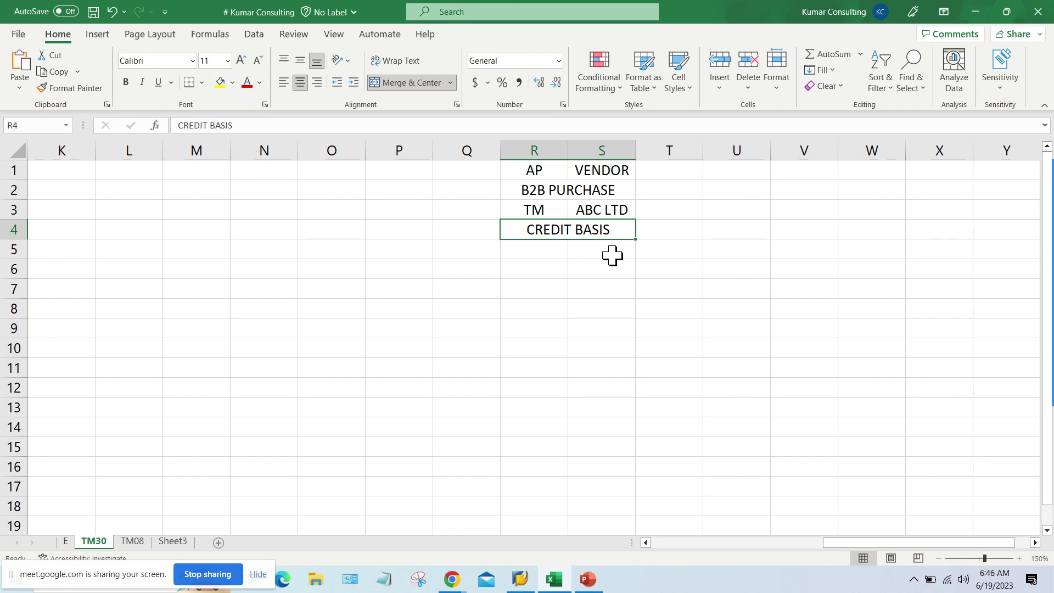
{"action": "left_click", "coordinate": [538, 252]}
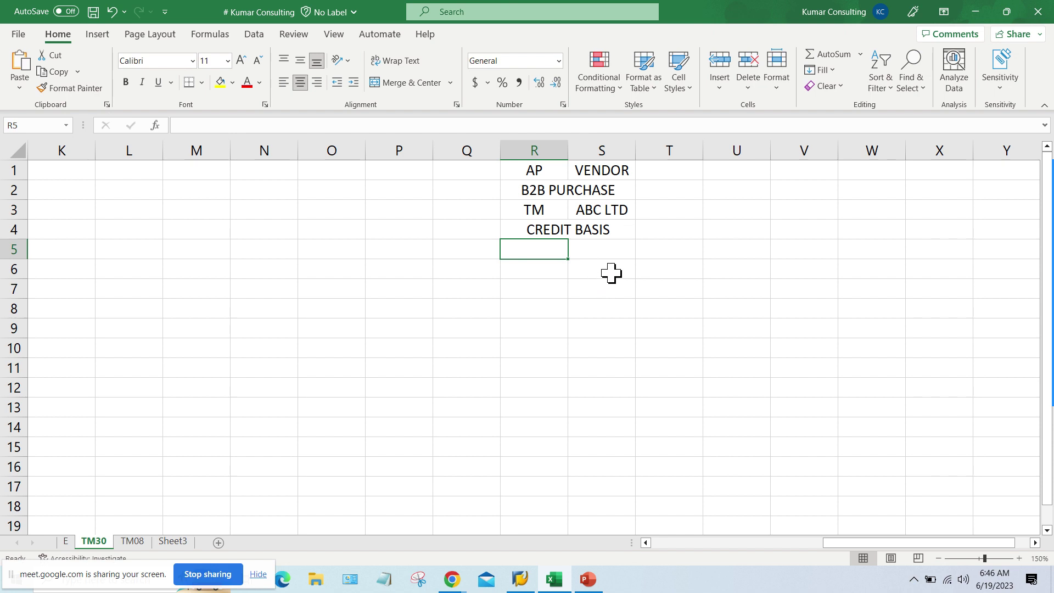
{"action": "left_click", "coordinate": [585, 230]}
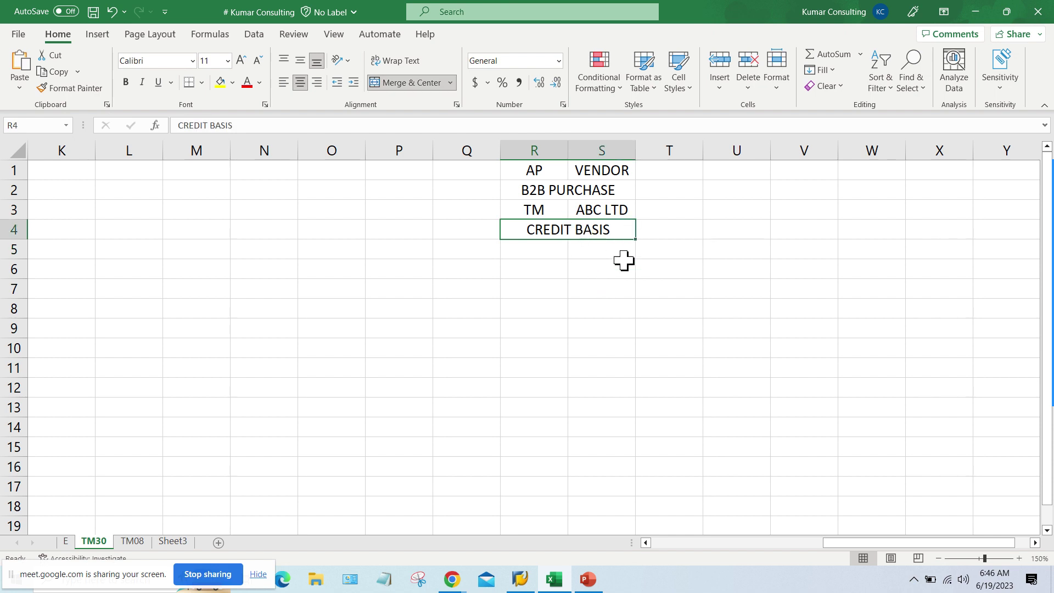
{"action": "left_click", "coordinate": [576, 184]}
Step: Merge and center cells R5:S5 and enter PROCUREMENT in the merged cell
{"action": "left_click_drag", "start_coordinate": [565, 254], "coordinate": [626, 246]}
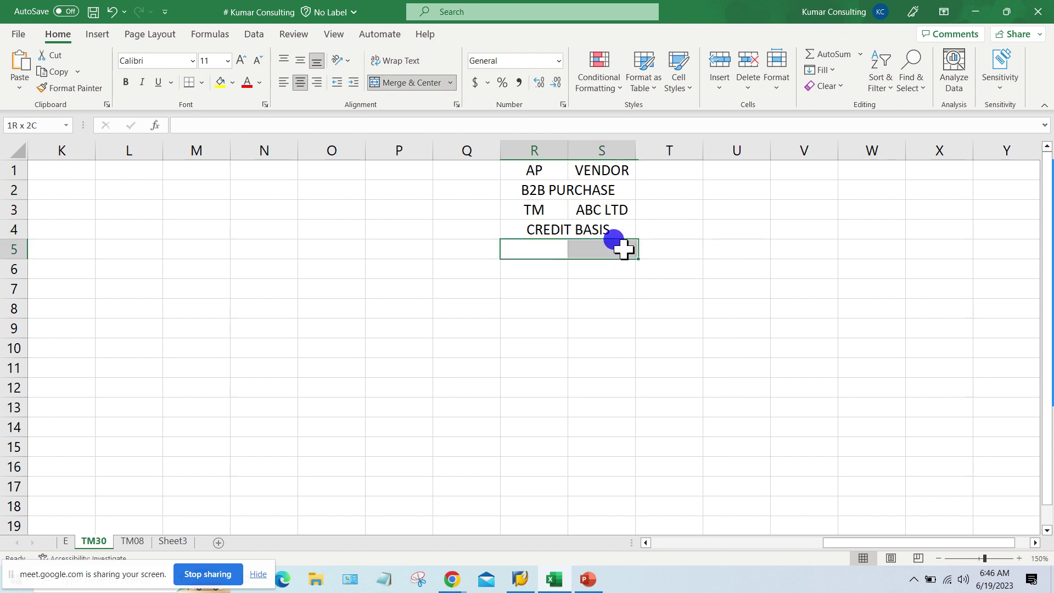
{"action": "left_click", "coordinate": [409, 81]}
{"action": "type", "text": "PROCURE"}
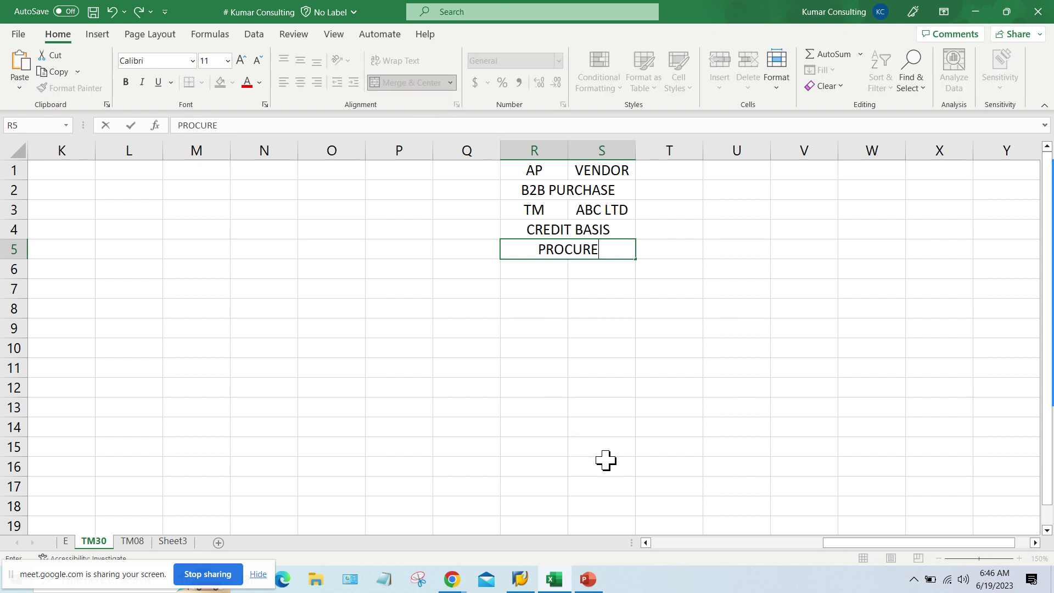
{"action": "type", "text": "MENT"}
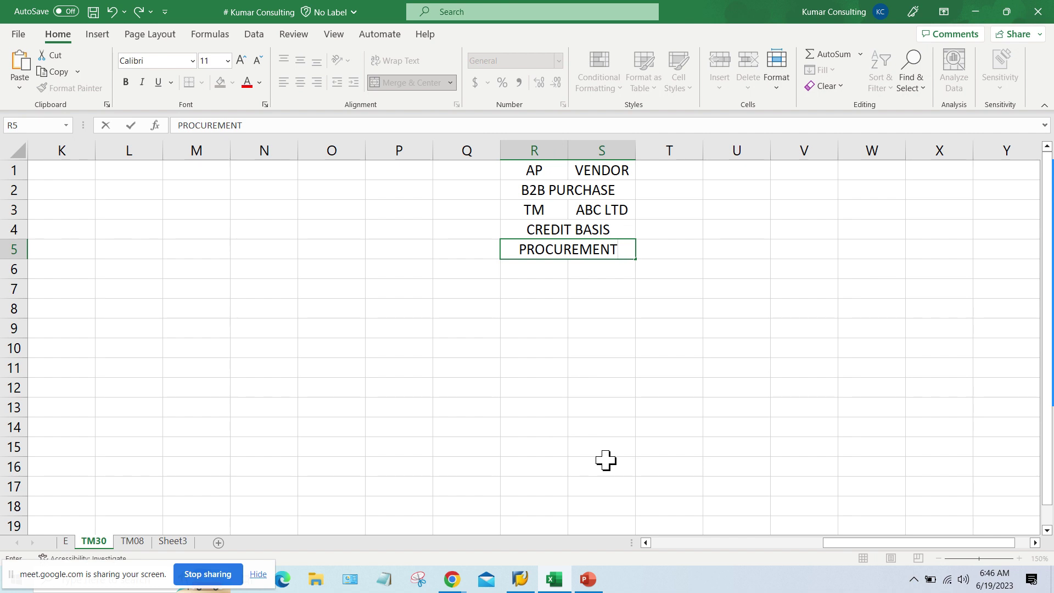
{"action": "key", "text": "Return"}
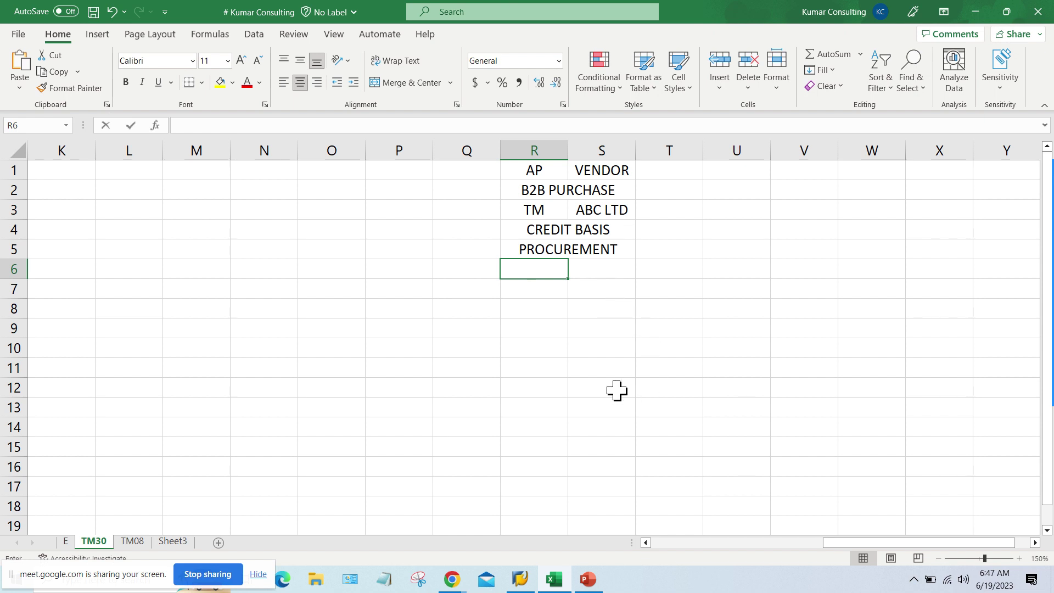
Step: Enter the procurement stages PO, GR, IR and PYT in cells R6 through R9
{"action": "type", "text": "PO"}
{"action": "key", "text": "Return"}
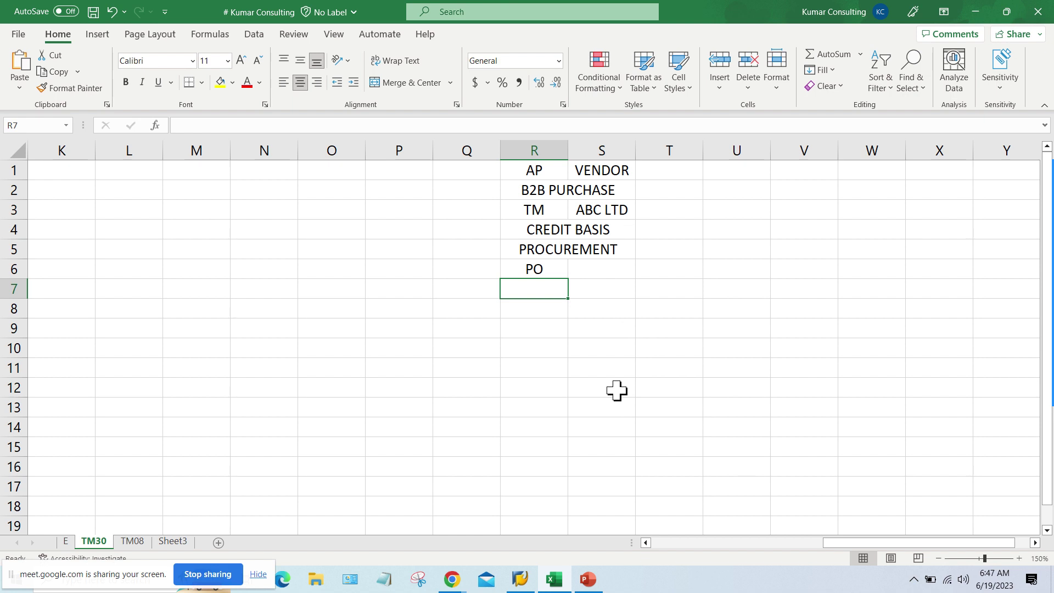
{"action": "type", "text": "GR"}
{"action": "key", "text": "Return"}
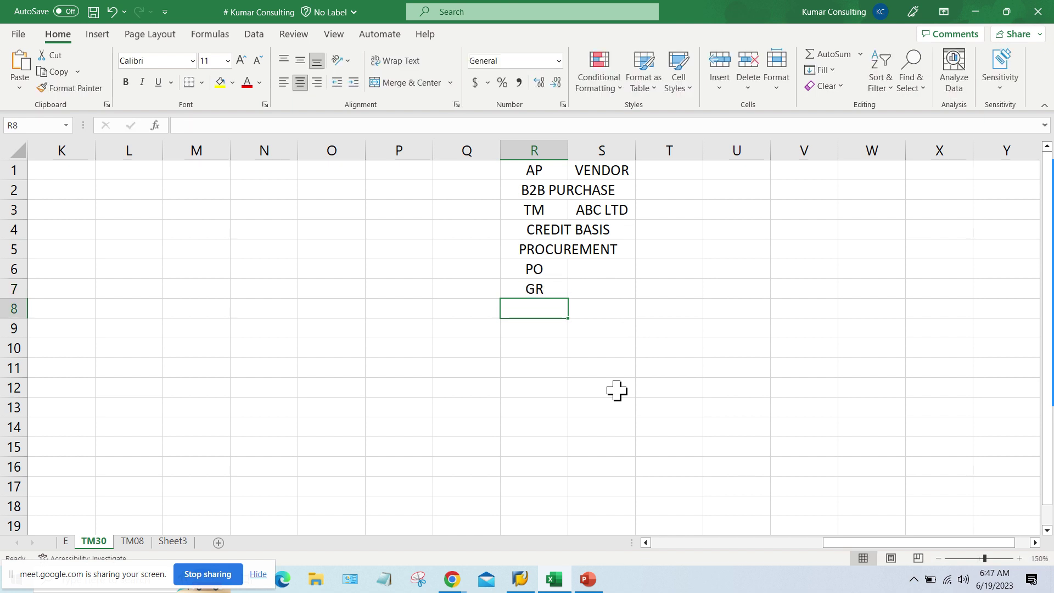
{"action": "type", "text": "IR"}
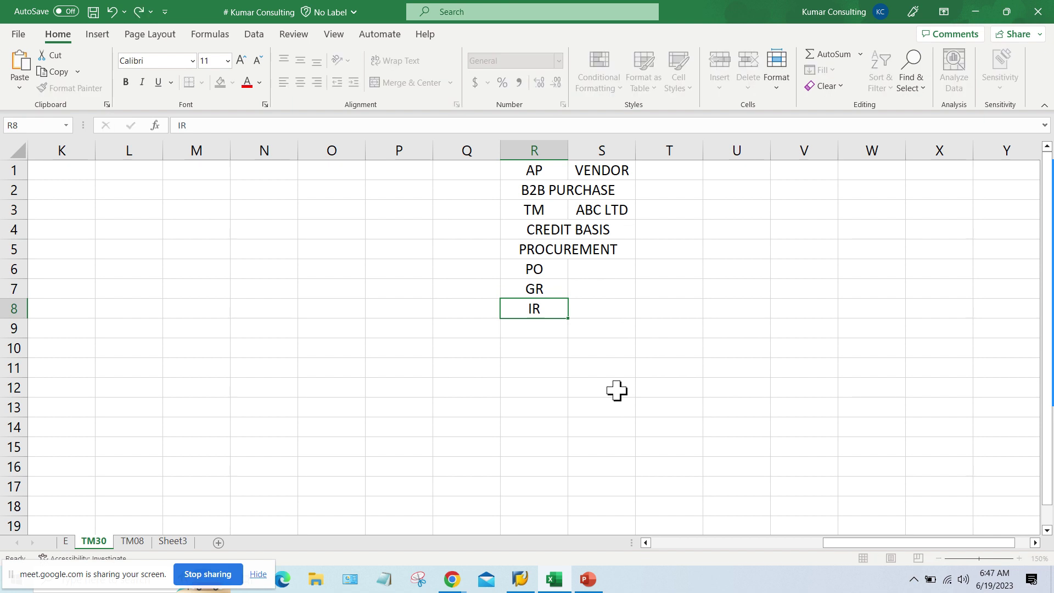
{"action": "key", "text": "Return"}
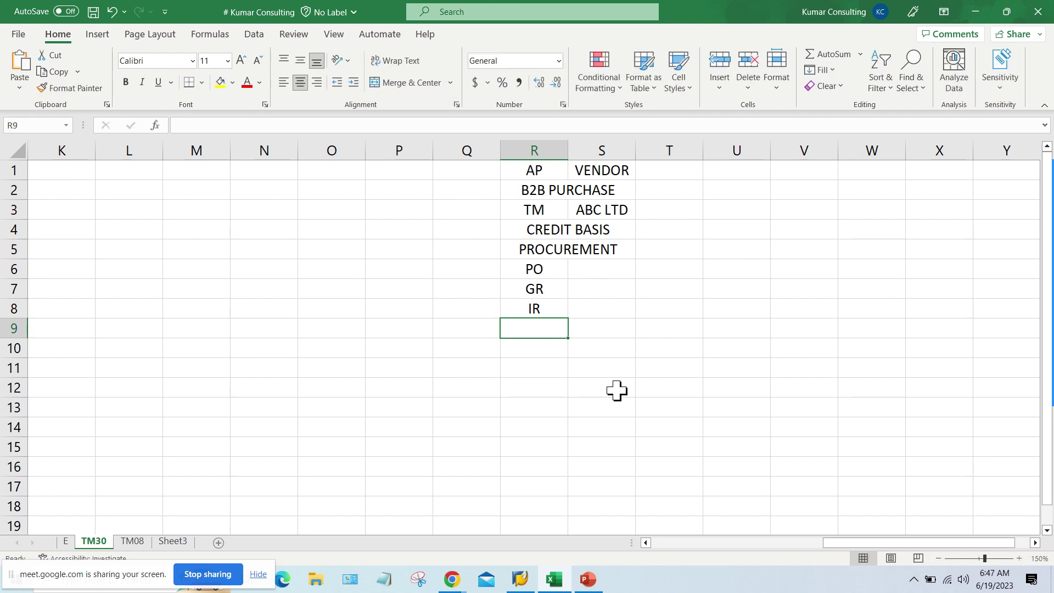
{"action": "type", "text": "PYT"}
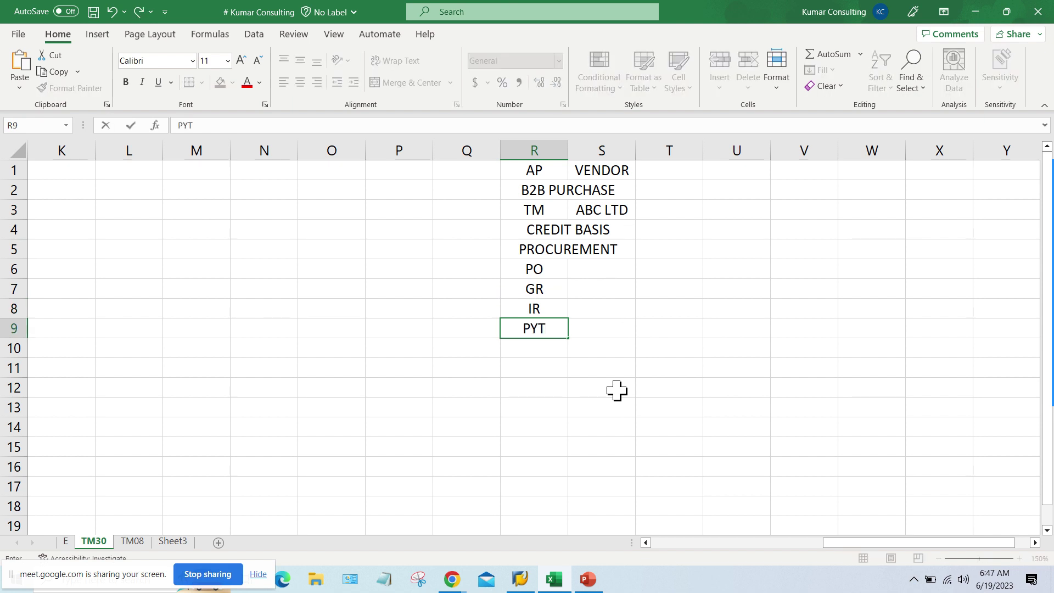
{"action": "key", "text": "Return"}
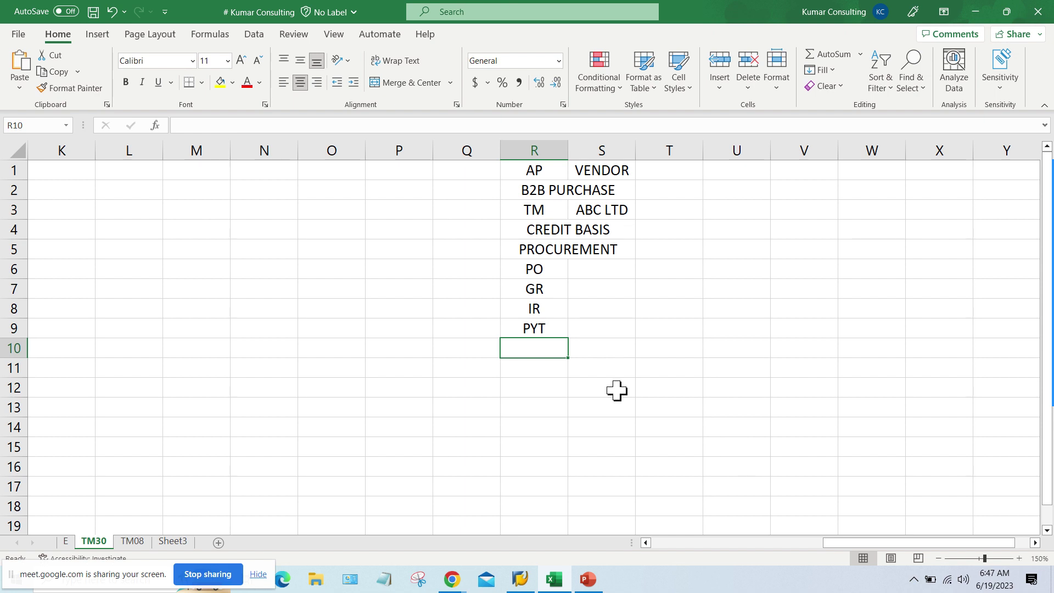
{"action": "left_click_drag", "start_coordinate": [535, 270], "coordinate": [545, 337]}
{"action": "left_click", "coordinate": [543, 273]}
{"action": "left_click", "coordinate": [541, 286]}
{"action": "left_click", "coordinate": [546, 312]}
{"action": "left_click", "coordinate": [542, 340]}
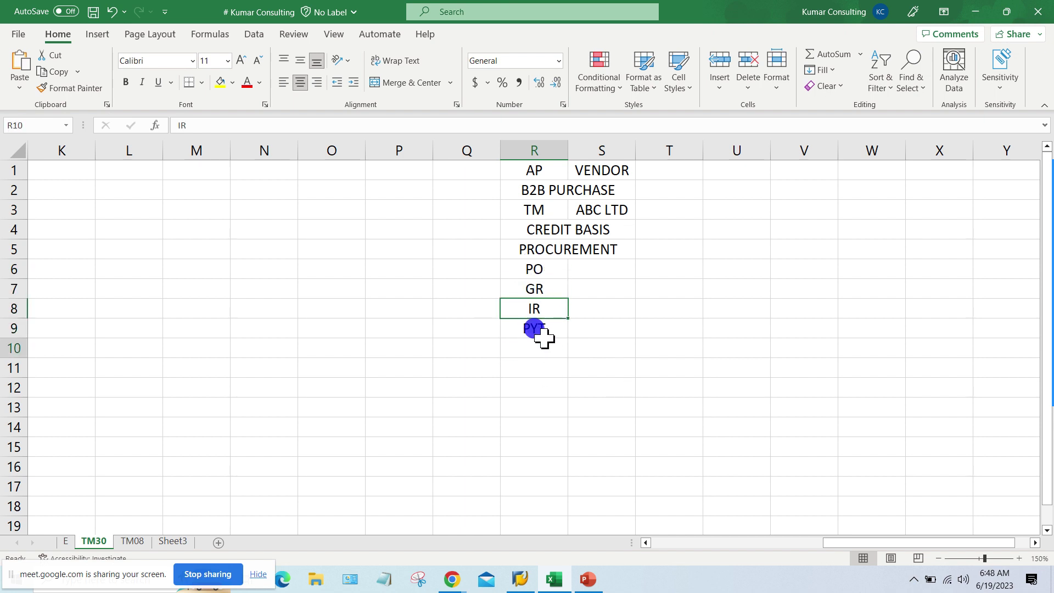
{"action": "left_click_drag", "start_coordinate": [530, 279], "coordinate": [540, 325]}
{"action": "left_click", "coordinate": [552, 307]}
Step: Enter the date 10.06.2023 in cell S8 beside IR and auto-fit the width of column S
{"action": "left_click", "coordinate": [597, 308]}
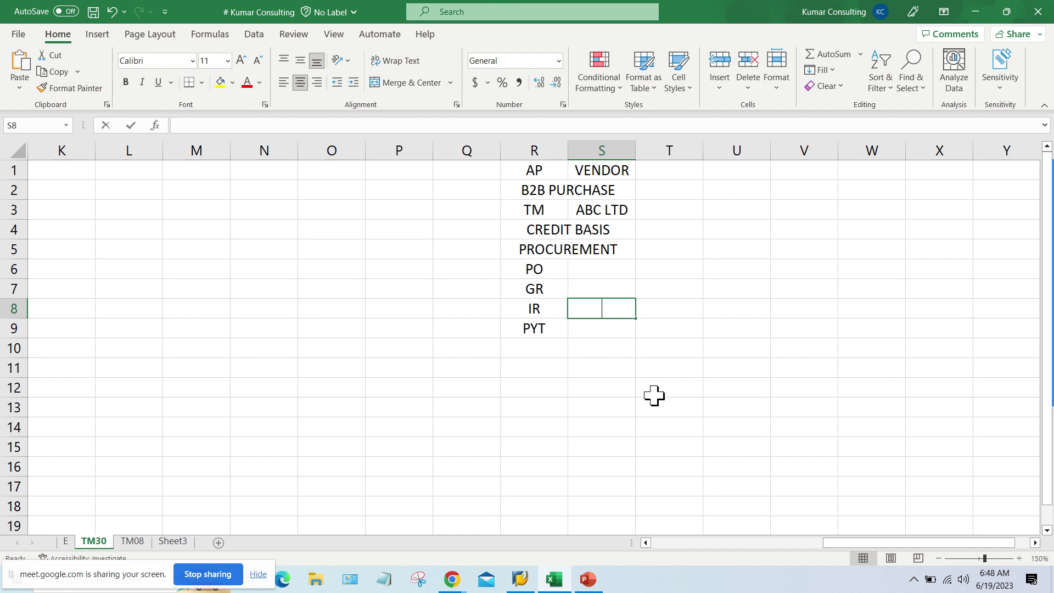
{"action": "type", "text": "101"}
{"action": "key", "text": "BackSpace"}
{"action": "type", "text": "."}
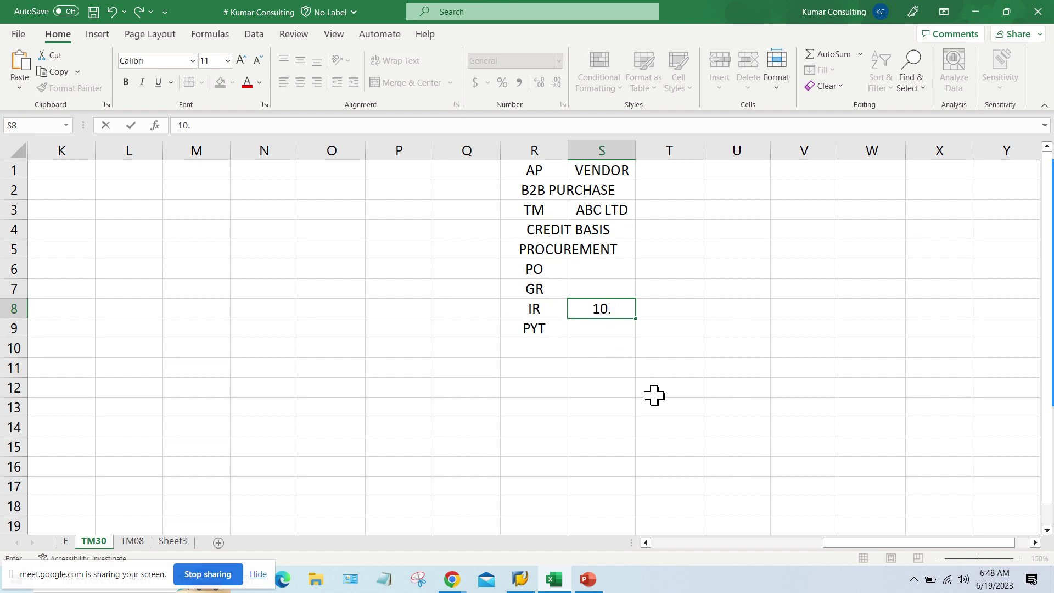
{"action": "type", "text": "06.2023"}
{"action": "key", "text": "Tab"}
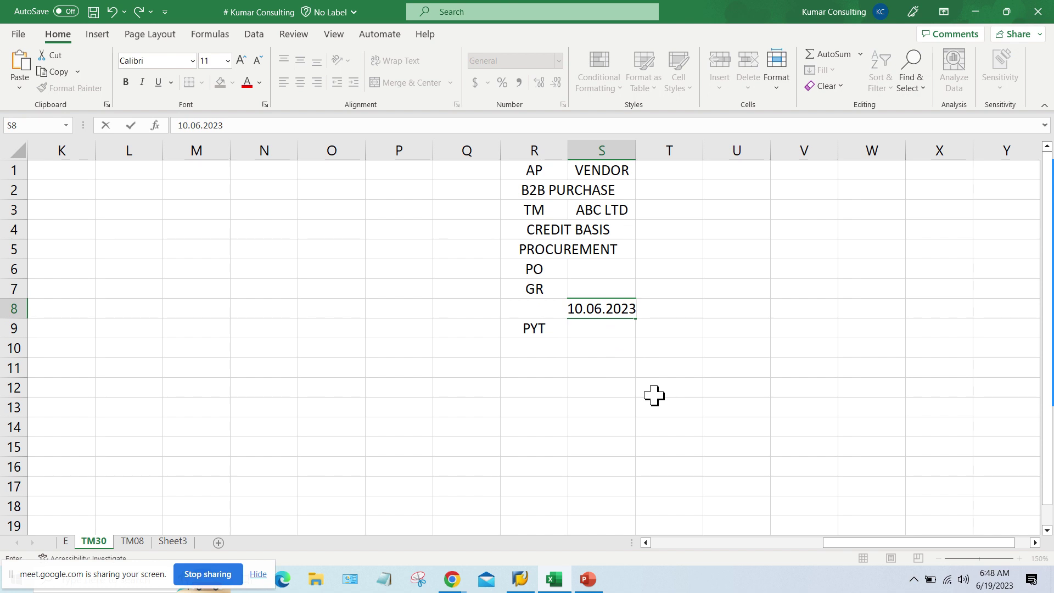
{"action": "left_click", "coordinate": [558, 305]}
{"action": "left_click", "coordinate": [599, 306]}
{"action": "double_click", "coordinate": [636, 152]}
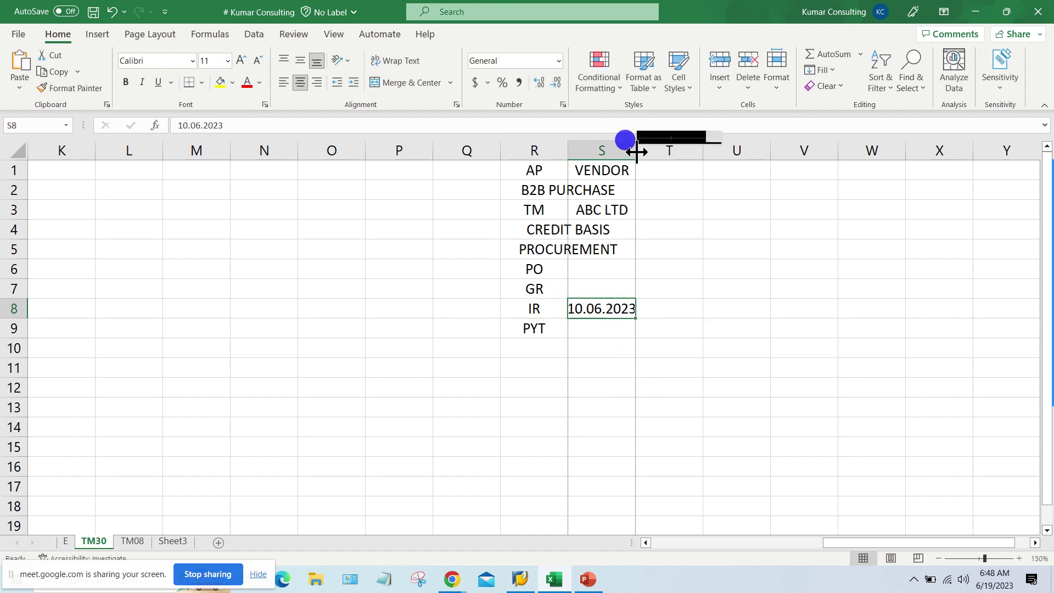
{"action": "left_click", "coordinate": [540, 307]}
{"action": "left_click", "coordinate": [583, 307]}
{"action": "left_click", "coordinate": [554, 307]}
{"action": "left_click", "coordinate": [571, 310]}
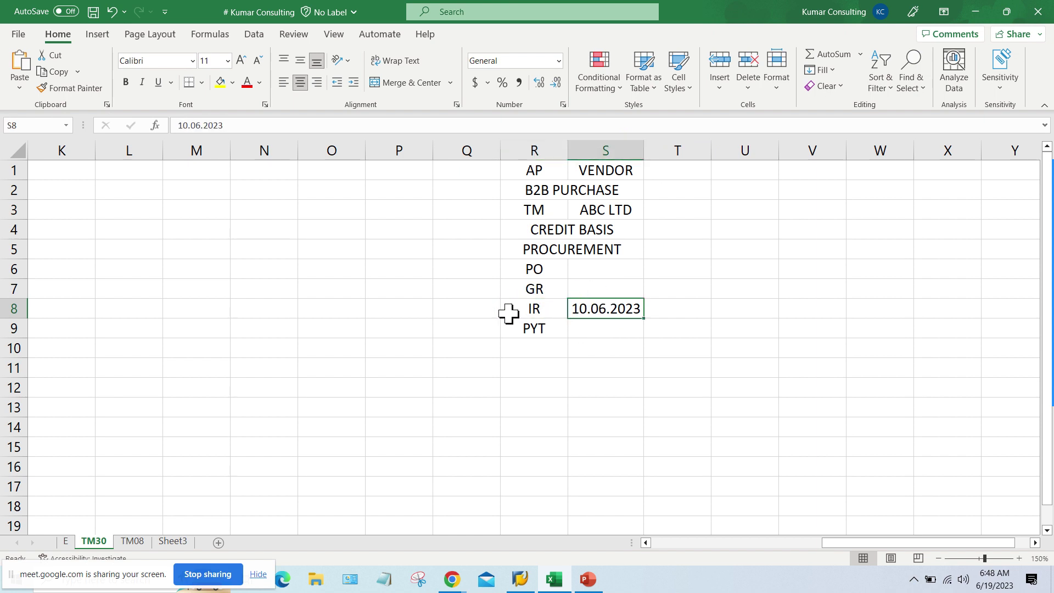
{"action": "left_click", "coordinate": [536, 212]}
{"action": "left_click", "coordinate": [590, 206]}
{"action": "left_click", "coordinate": [532, 208]}
{"action": "left_click", "coordinate": [571, 207]}
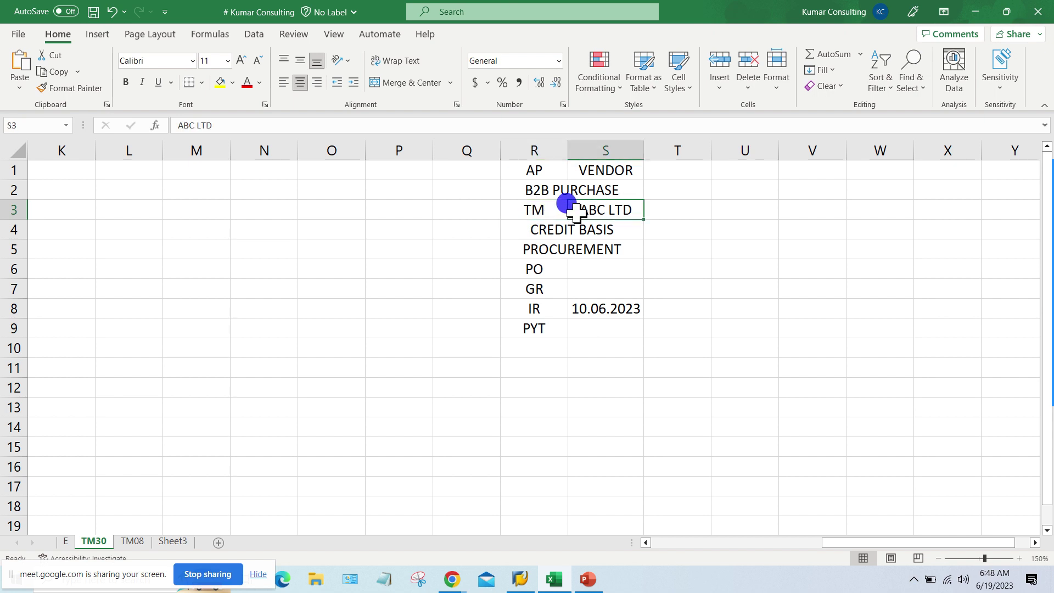
Step: Enter the credit periods 30 DYS in cell T3 and 60 DYS in cell U3 beside ABC LTD
{"action": "left_click", "coordinate": [670, 210]}
{"action": "type", "text": "30 DYS"}
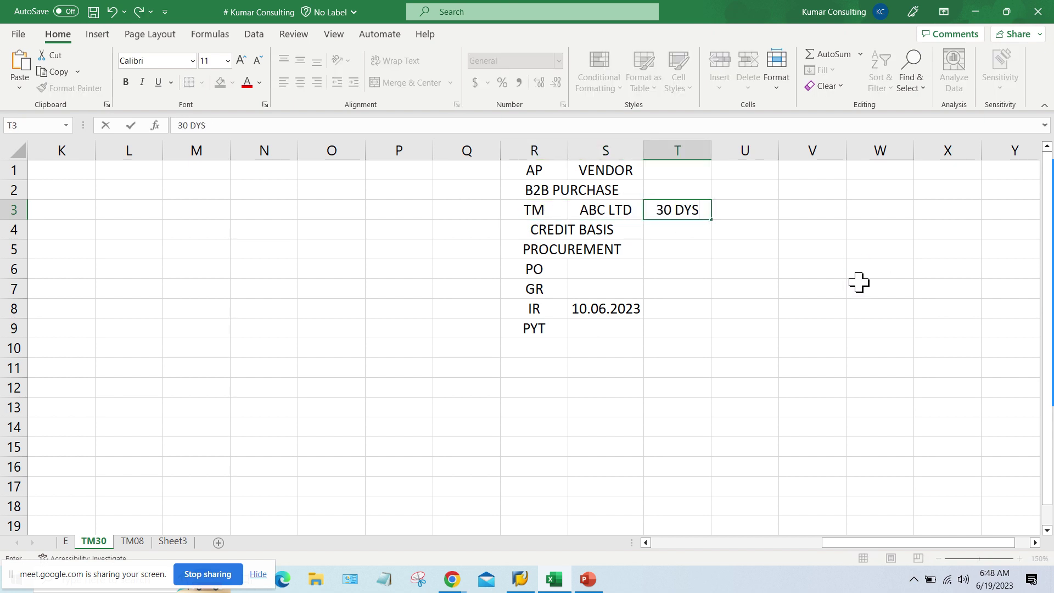
{"action": "key", "text": "Return"}
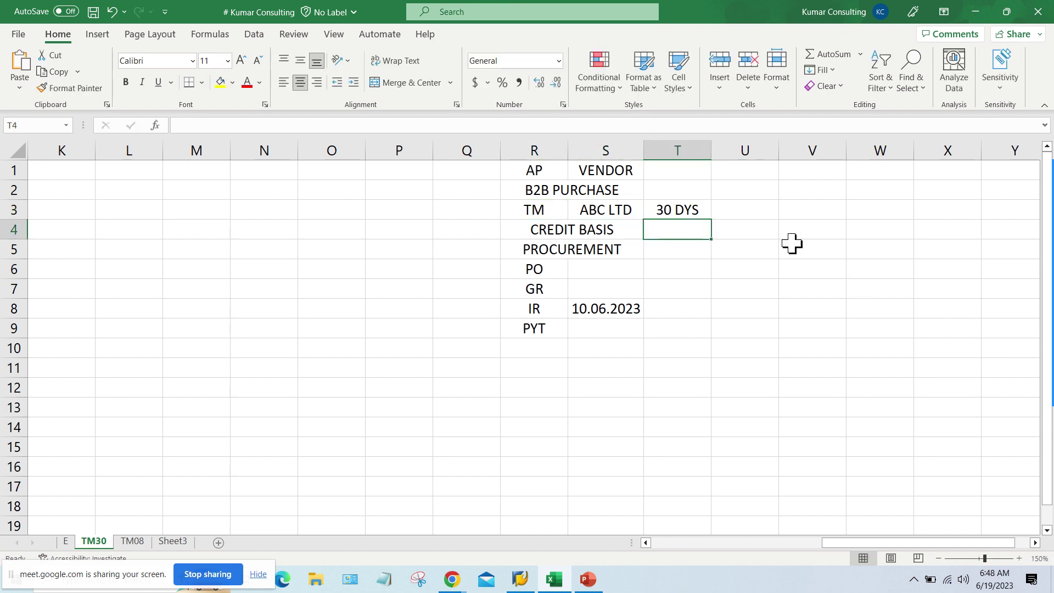
{"action": "left_click", "coordinate": [753, 204]}
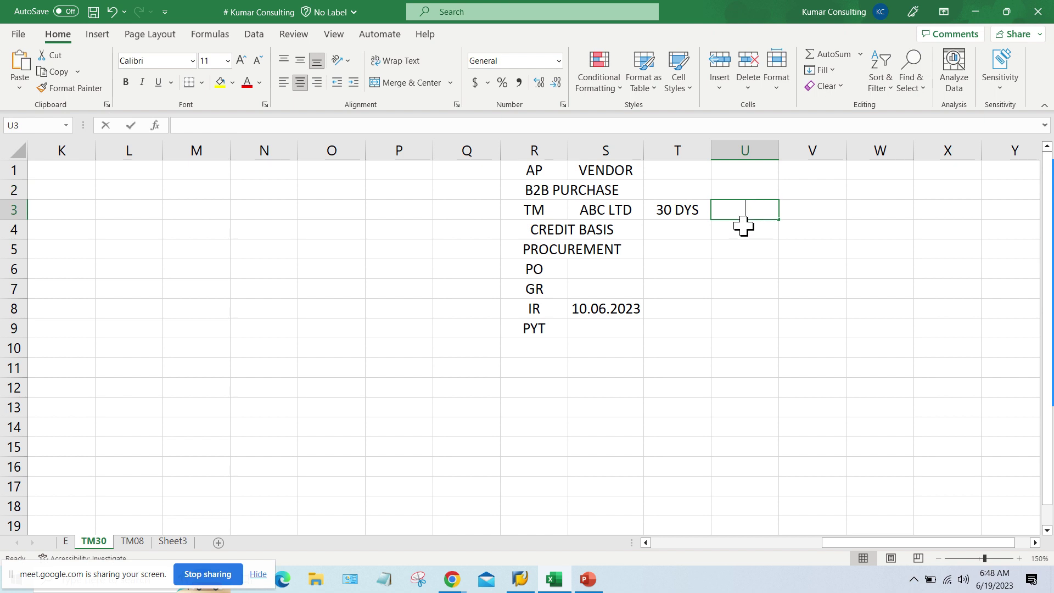
{"action": "type", "text": "60 DYS"}
{"action": "key", "text": "Return"}
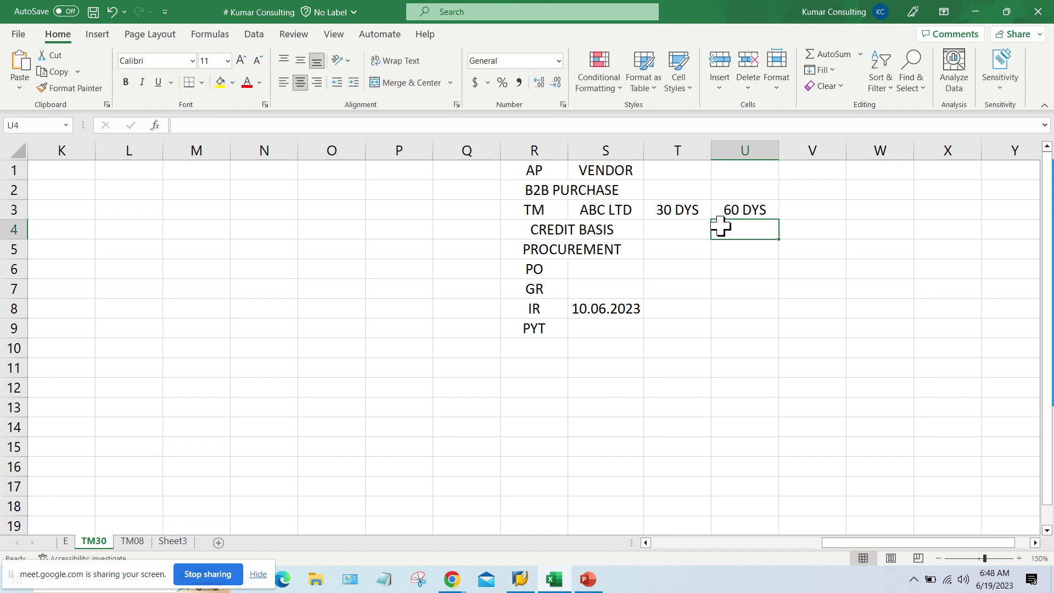
{"action": "left_click_drag", "start_coordinate": [648, 209], "coordinate": [733, 216]}
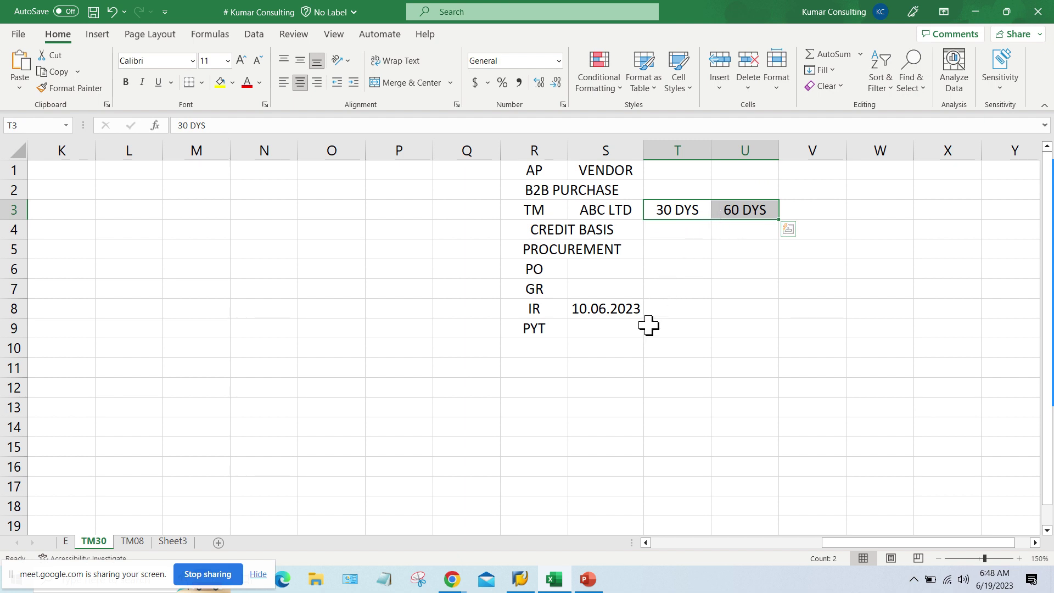
{"action": "left_click_drag", "start_coordinate": [555, 308], "coordinate": [588, 308]}
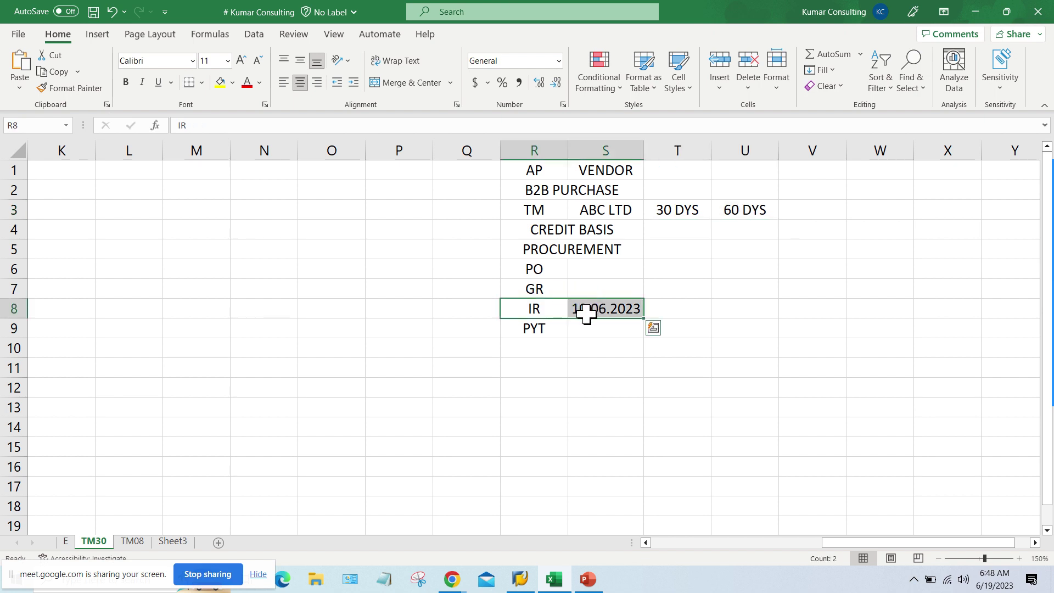
{"action": "left_click_drag", "start_coordinate": [689, 212], "coordinate": [743, 214]}
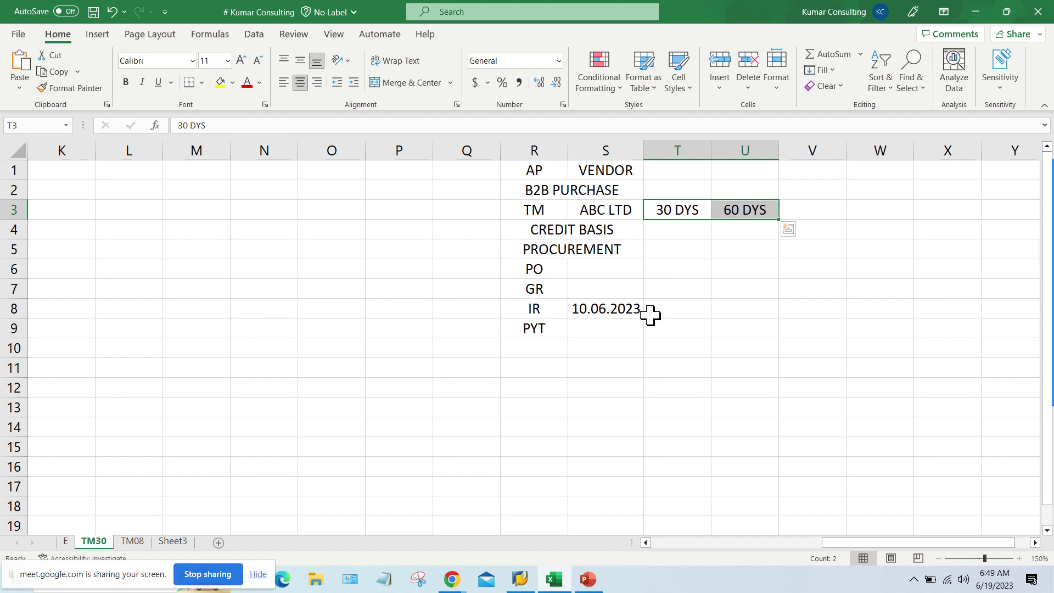
{"action": "left_click", "coordinate": [674, 212]}
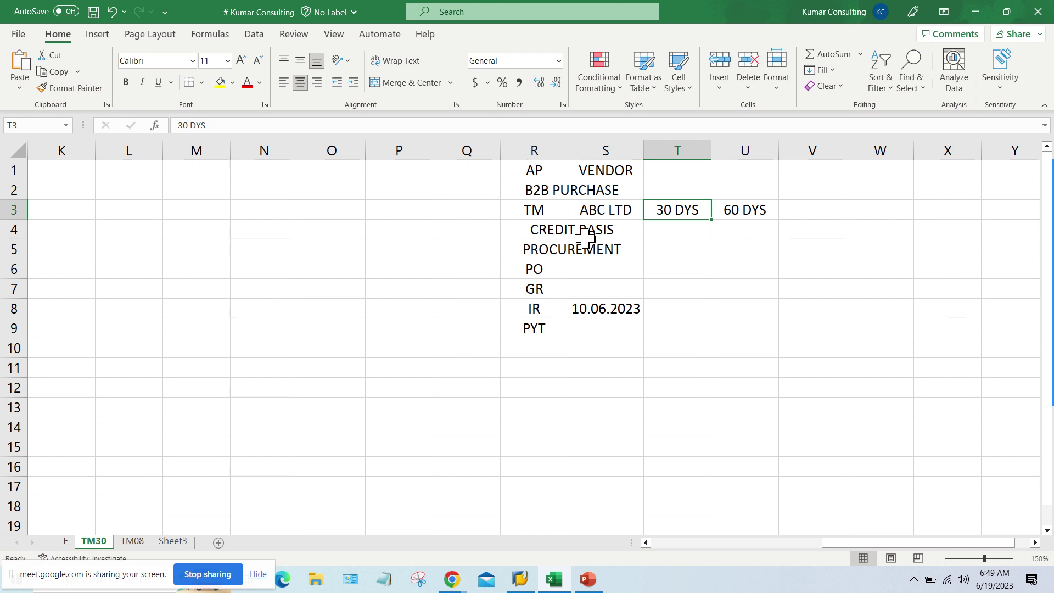
{"action": "left_click_drag", "start_coordinate": [538, 348], "coordinate": [596, 346]}
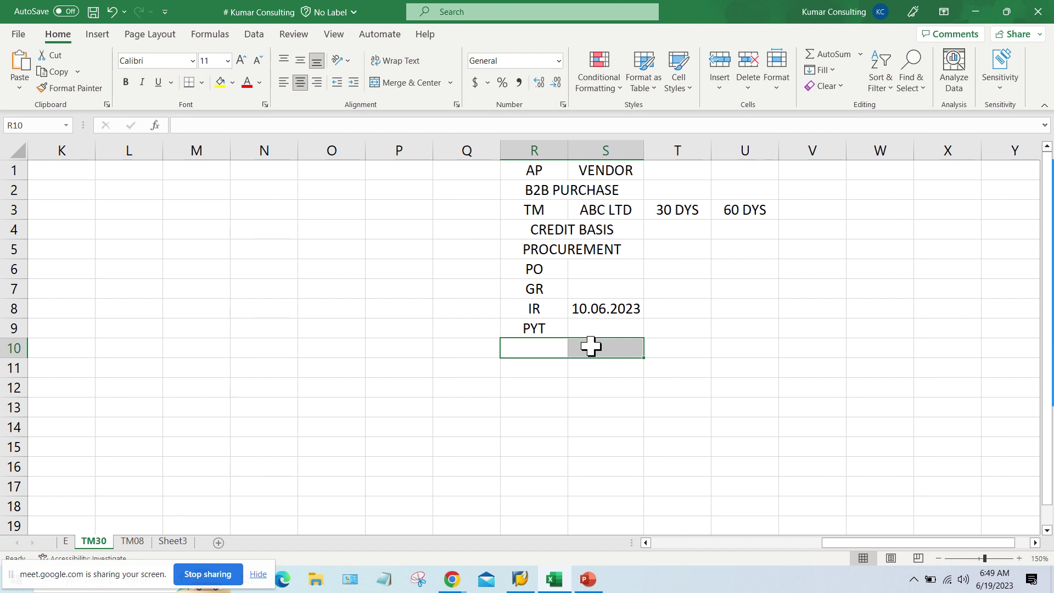
{"action": "left_click", "coordinate": [604, 210]}
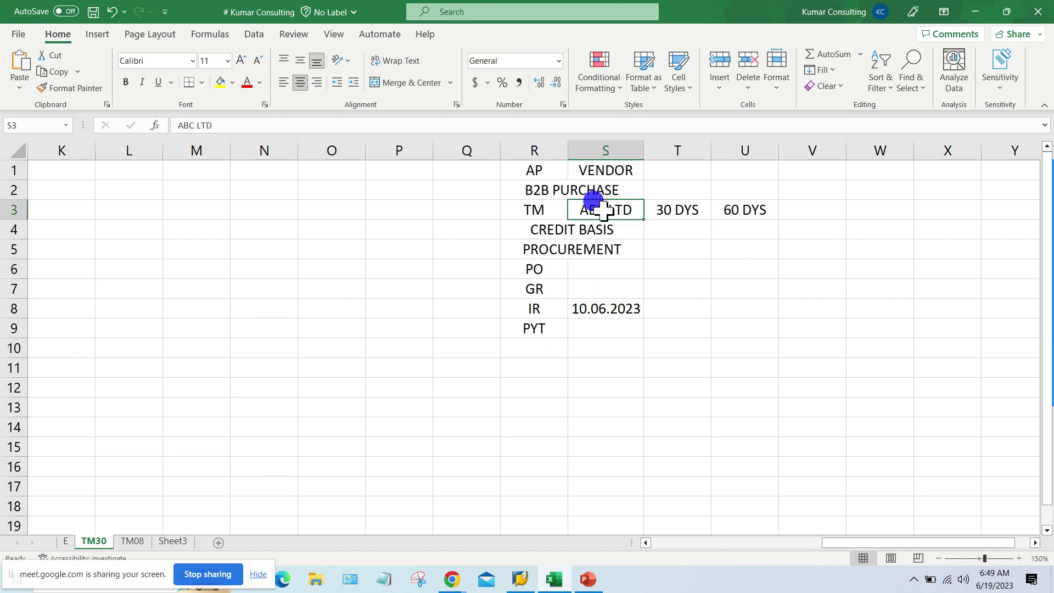
{"action": "left_click_drag", "start_coordinate": [540, 348], "coordinate": [623, 354]}
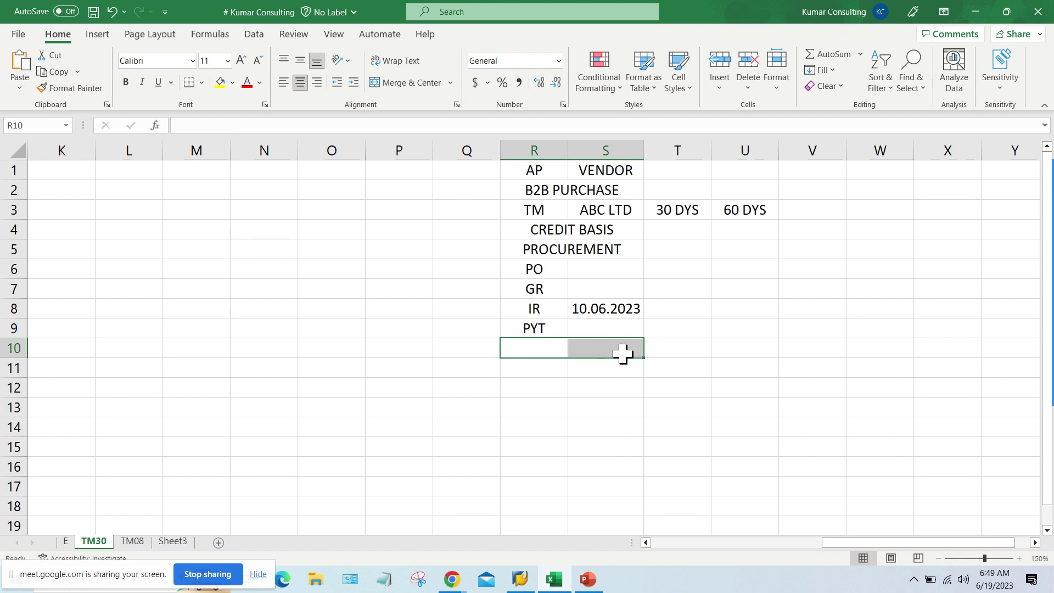
{"action": "left_click_drag", "start_coordinate": [665, 207], "coordinate": [764, 216]}
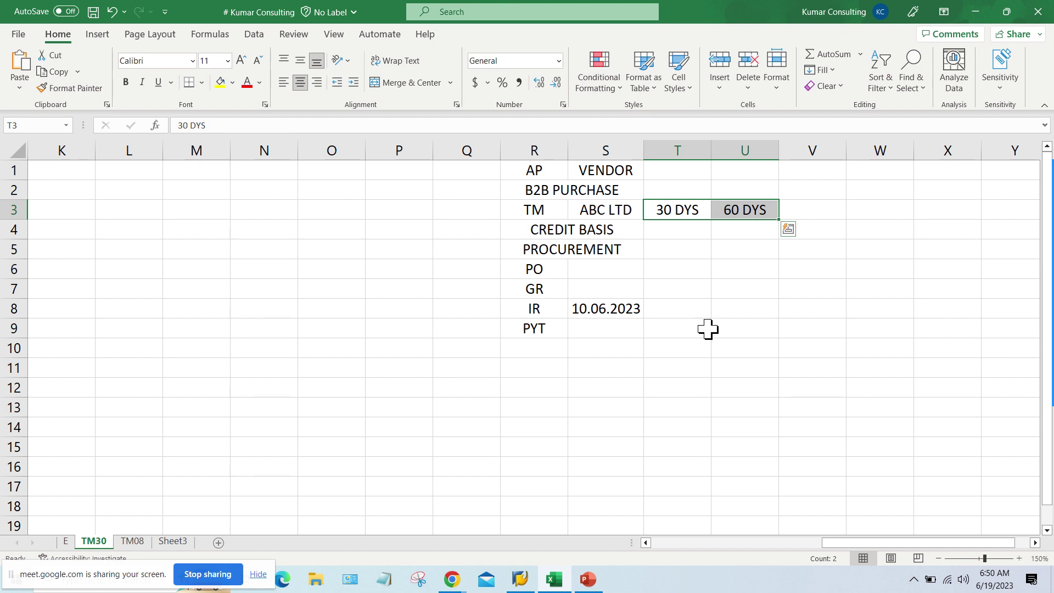
{"action": "left_click", "coordinate": [701, 228]}
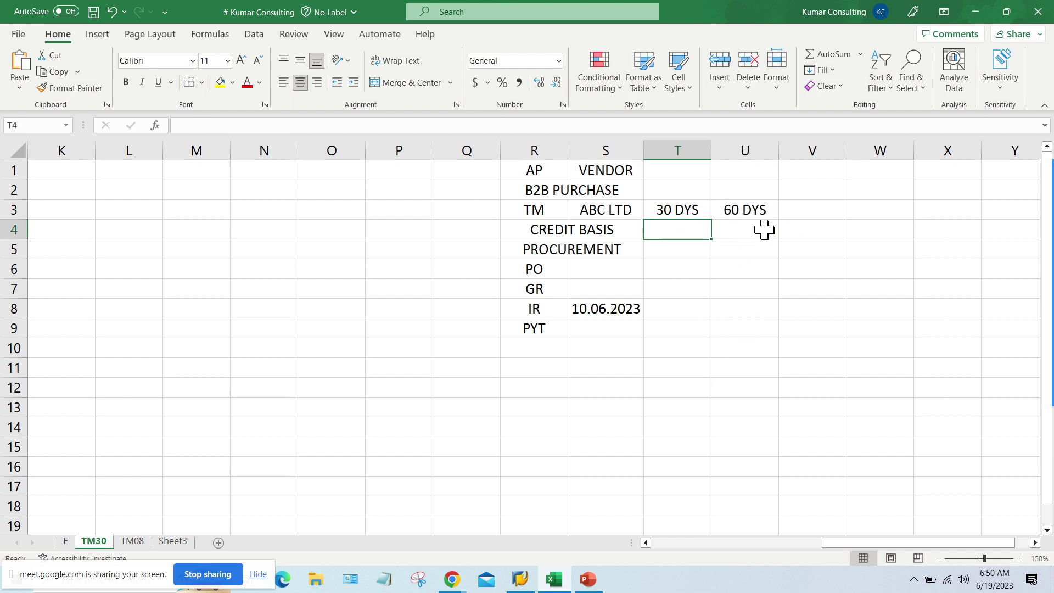
{"action": "left_click", "coordinate": [764, 228]}
{"action": "left_click", "coordinate": [667, 227]}
{"action": "left_click", "coordinate": [741, 228]}
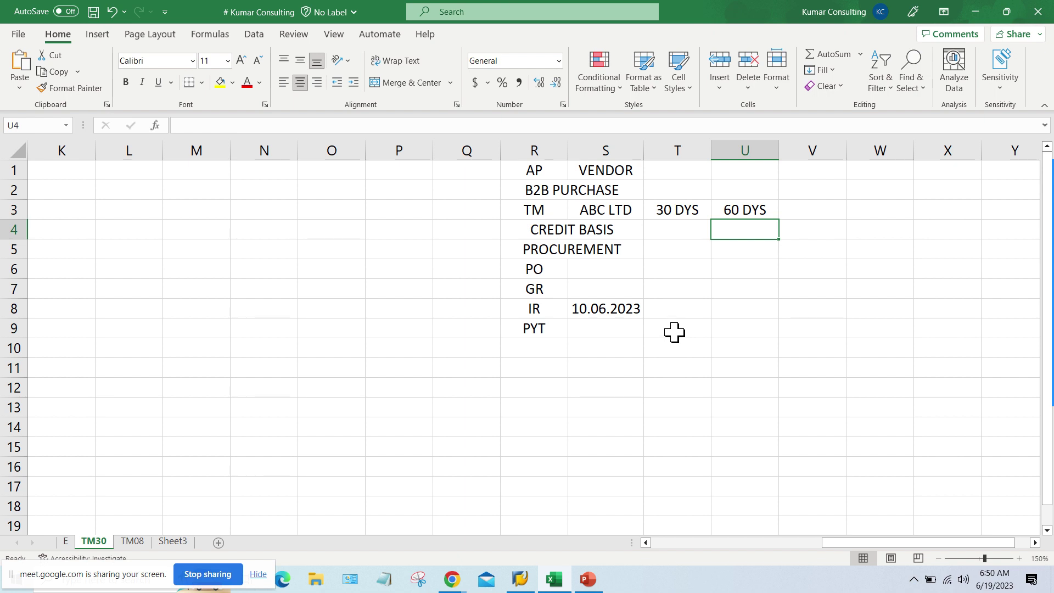
{"action": "mouse_move", "coordinate": [530, 151]}
{"action": "left_mouse_down"}
{"action": "mouse_move", "coordinate": [620, 159]}
{"action": "mouse_move", "coordinate": [742, 141]}
{"action": "left_mouse_up"}
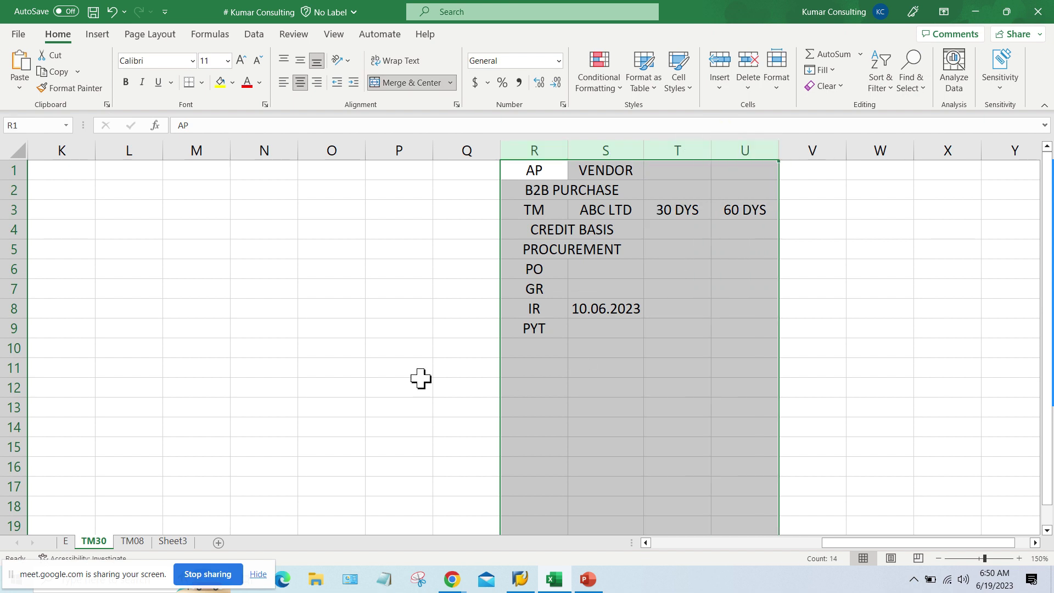
{"action": "left_click", "coordinate": [331, 345]}
{"action": "left_click", "coordinate": [202, 193]}
{"action": "left_click", "coordinate": [263, 192]}
{"action": "left_click", "coordinate": [327, 192]}
{"action": "left_click", "coordinate": [391, 192]}
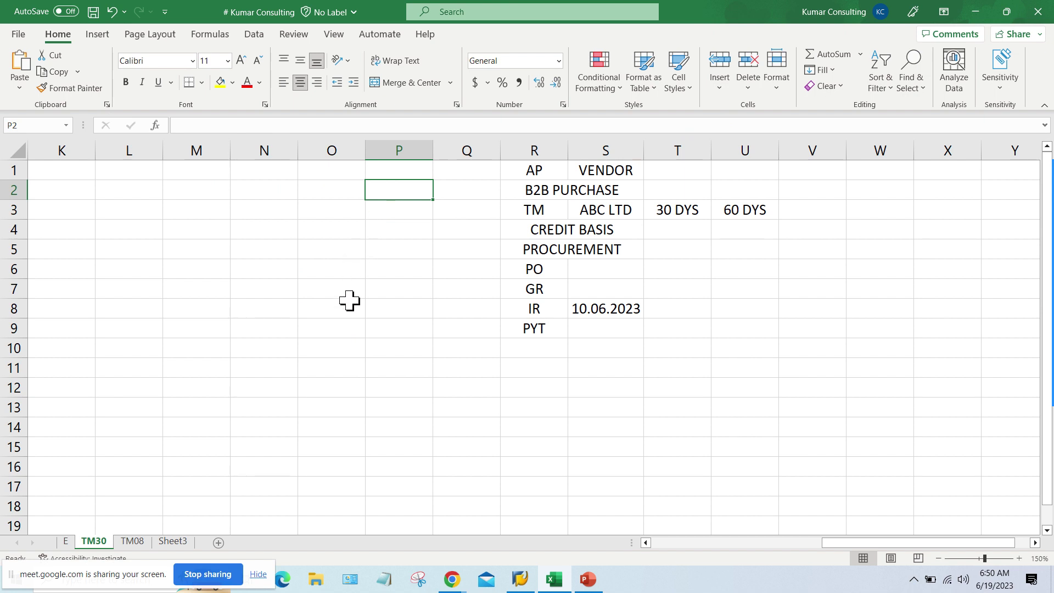
{"action": "left_click", "coordinate": [187, 187]}
{"action": "left_click", "coordinate": [265, 193]}
{"action": "left_click", "coordinate": [215, 191]}
{"action": "left_click", "coordinate": [233, 191]}
{"action": "left_click", "coordinate": [197, 188]}
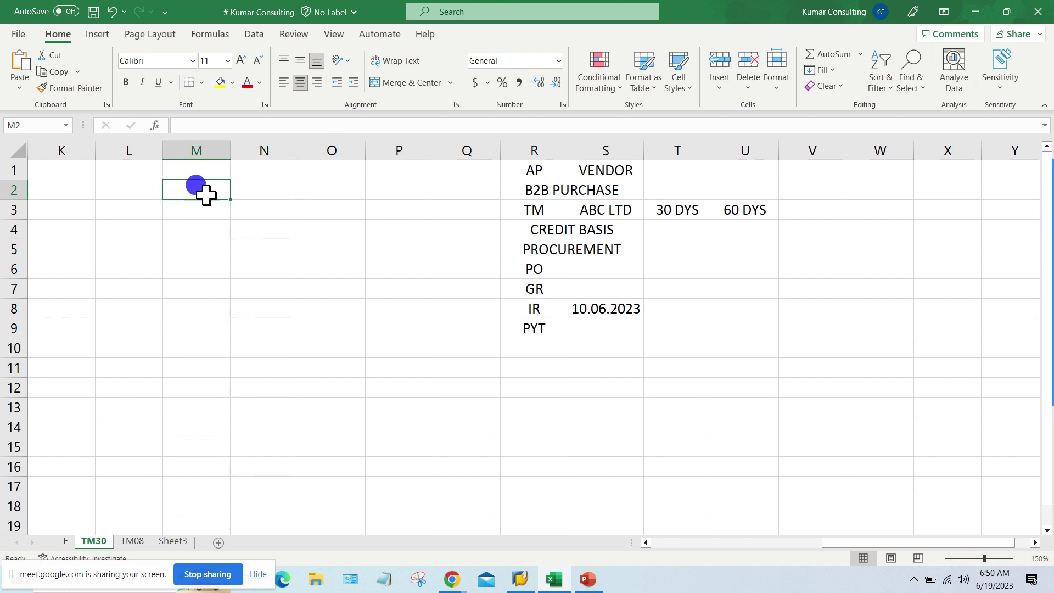
{"action": "left_click", "coordinate": [242, 190]}
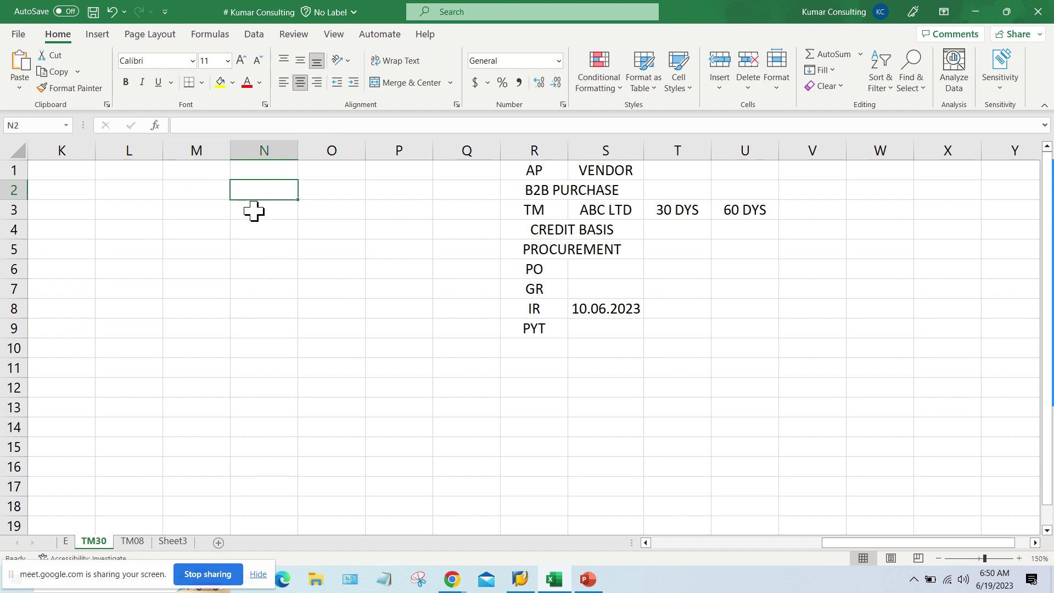
Step: Enter the heading PD in cell N1 and the date 01.06.2023 below it in cell N2
{"action": "left_click", "coordinate": [253, 171]}
{"action": "key", "text": "F2"}
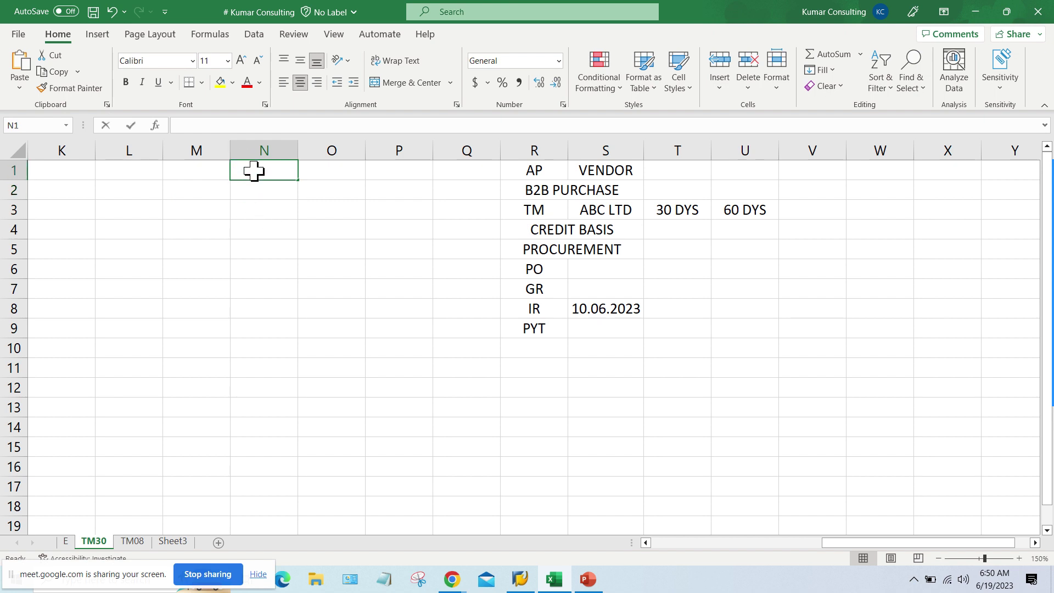
{"action": "type", "text": "PD"}
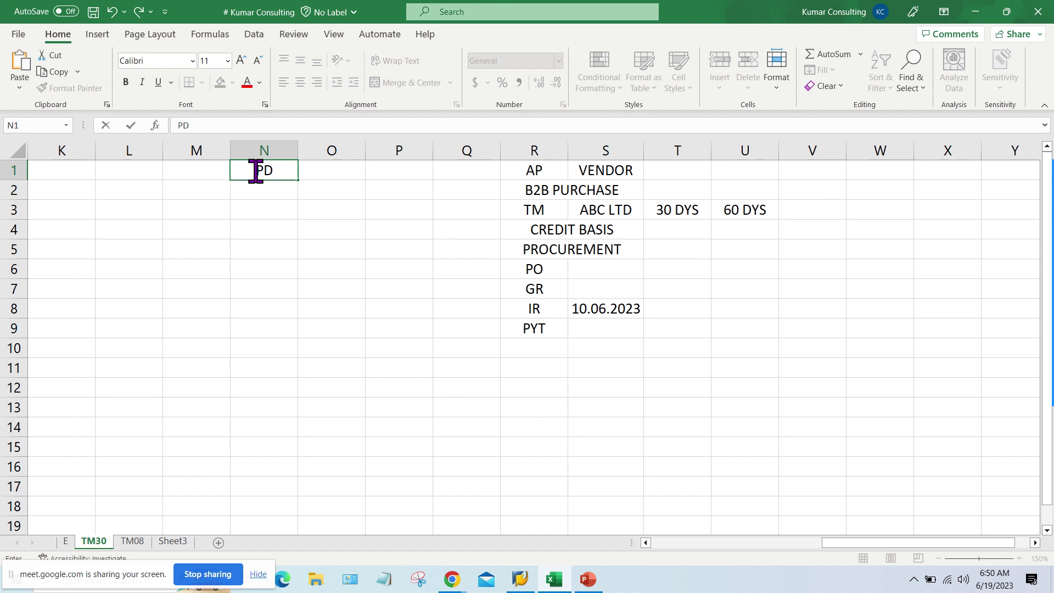
{"action": "left_click", "coordinate": [237, 200]}
{"action": "type", "text": "01.06.2023"}
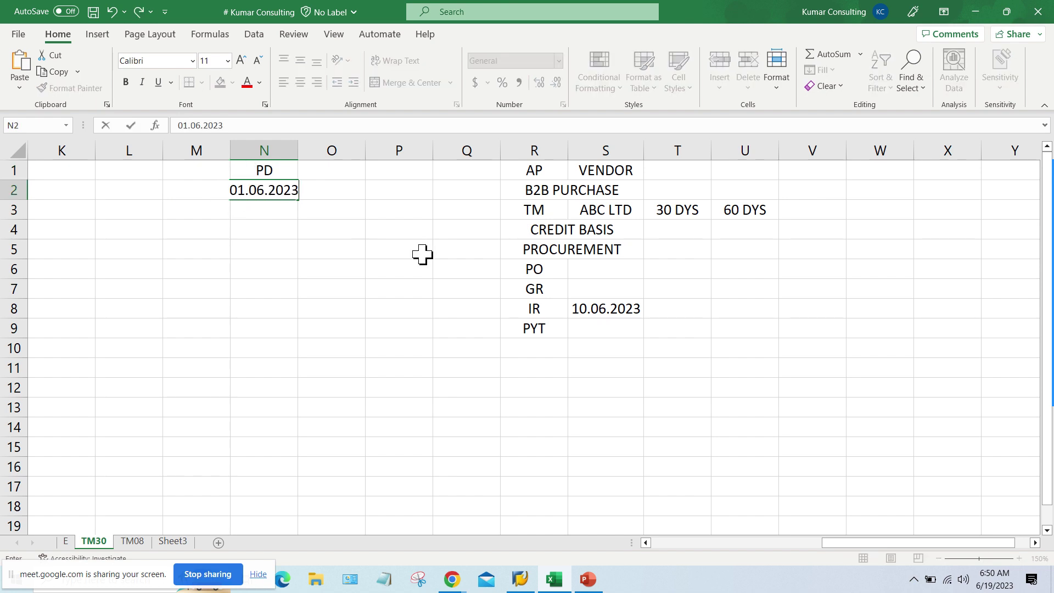
{"action": "key", "text": "Return"}
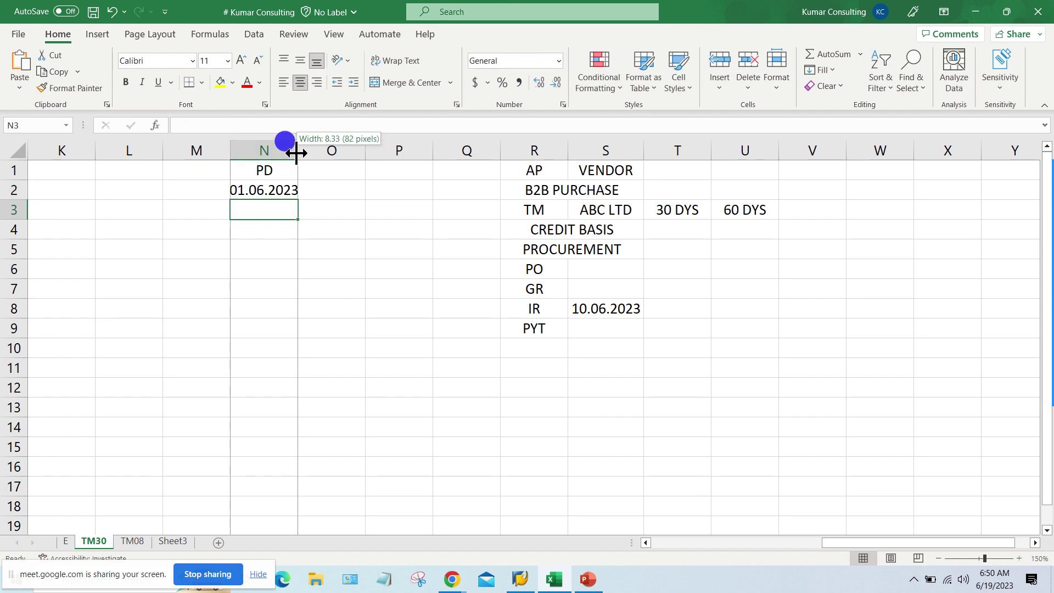
Step: Widen column N slightly, then enter the heading TOP in cell O1 with 30 DYS below it in cell O2
{"action": "left_click_drag", "start_coordinate": [296, 153], "coordinate": [304, 153]}
{"action": "left_click", "coordinate": [341, 173]}
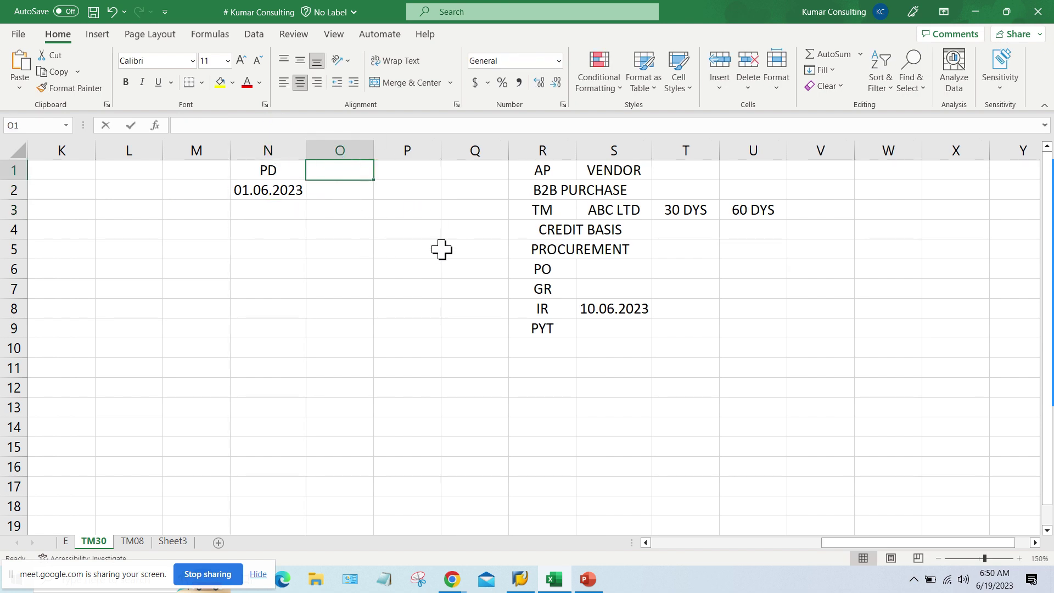
{"action": "type", "text": "TOP"}
{"action": "key", "text": "Return"}
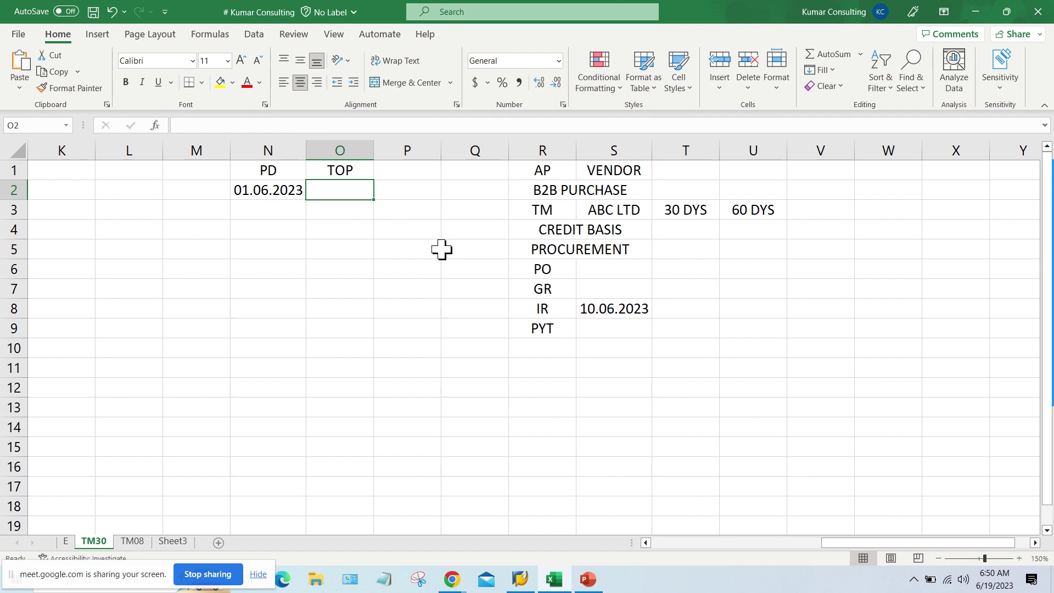
{"action": "type", "text": "30"}
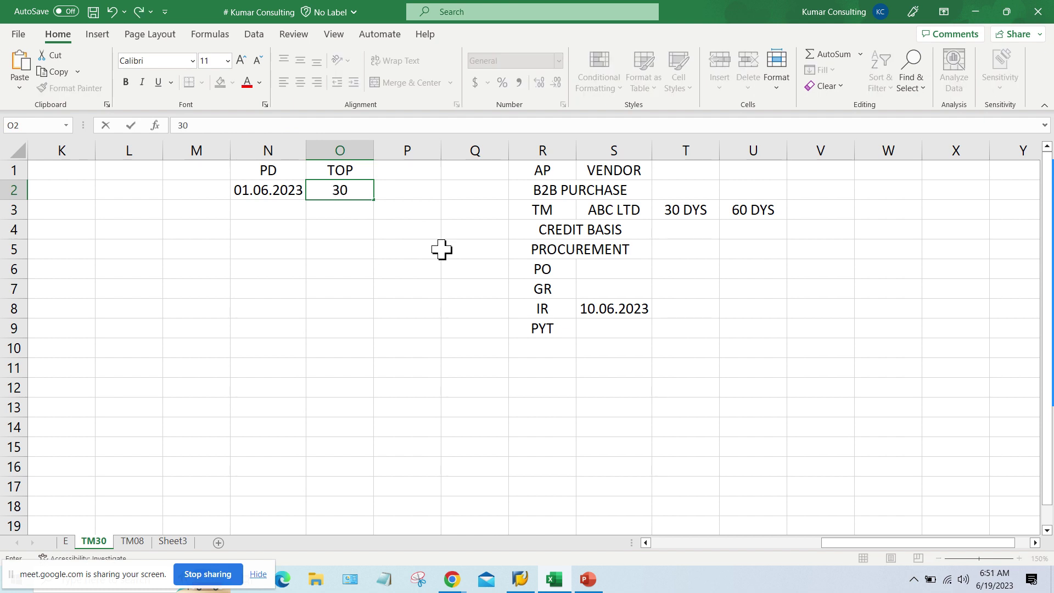
{"action": "type", "text": " DYS"}
{"action": "key", "text": "Return"}
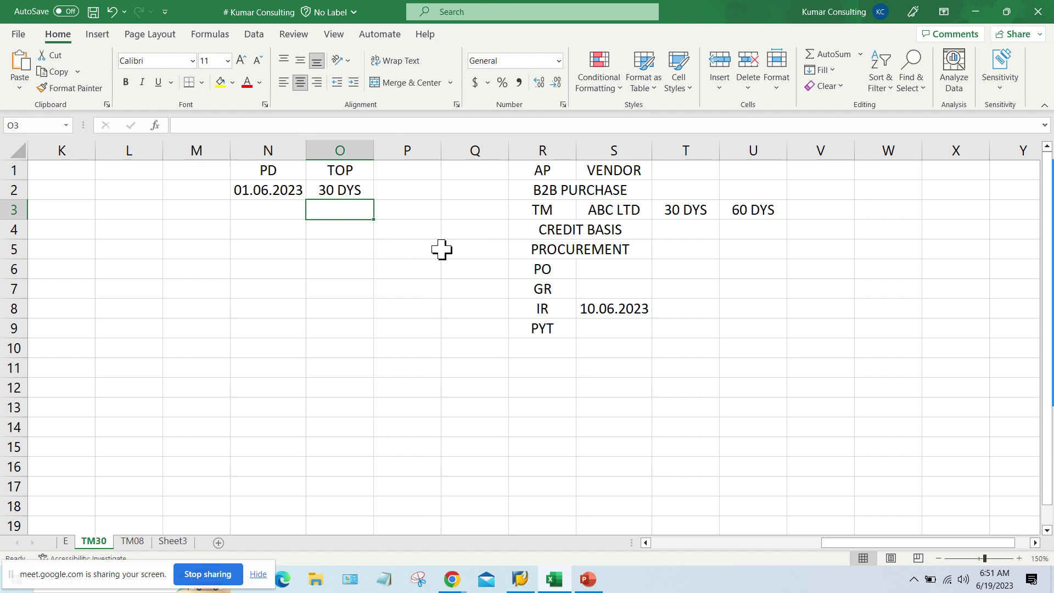
Step: Number the first entry by entering 1 in cell M2, beside the date 01.06.2023
{"action": "left_click", "coordinate": [246, 192]}
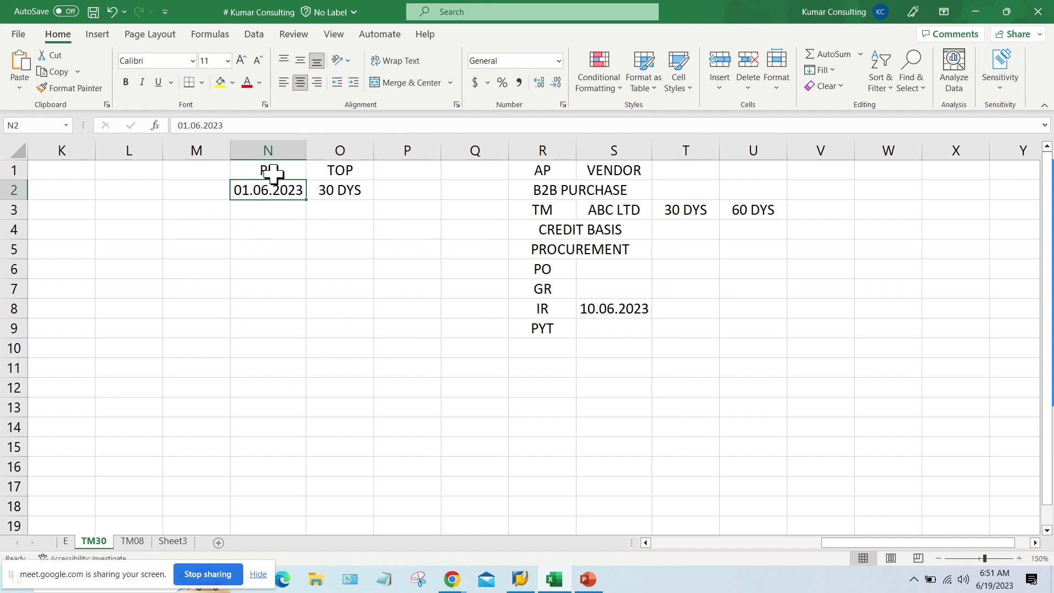
{"action": "left_click", "coordinate": [206, 193]}
{"action": "type", "text": "1"}
{"action": "key", "text": "Return"}
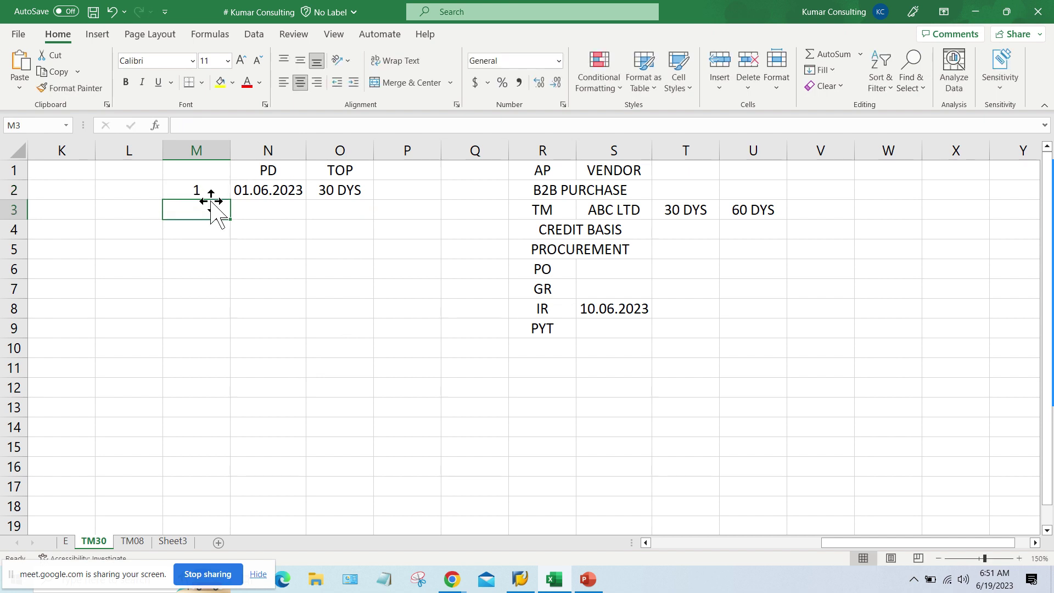
Step: Enter the heading DUE DT in cell P1, beside TOP
{"action": "left_click", "coordinate": [258, 192]}
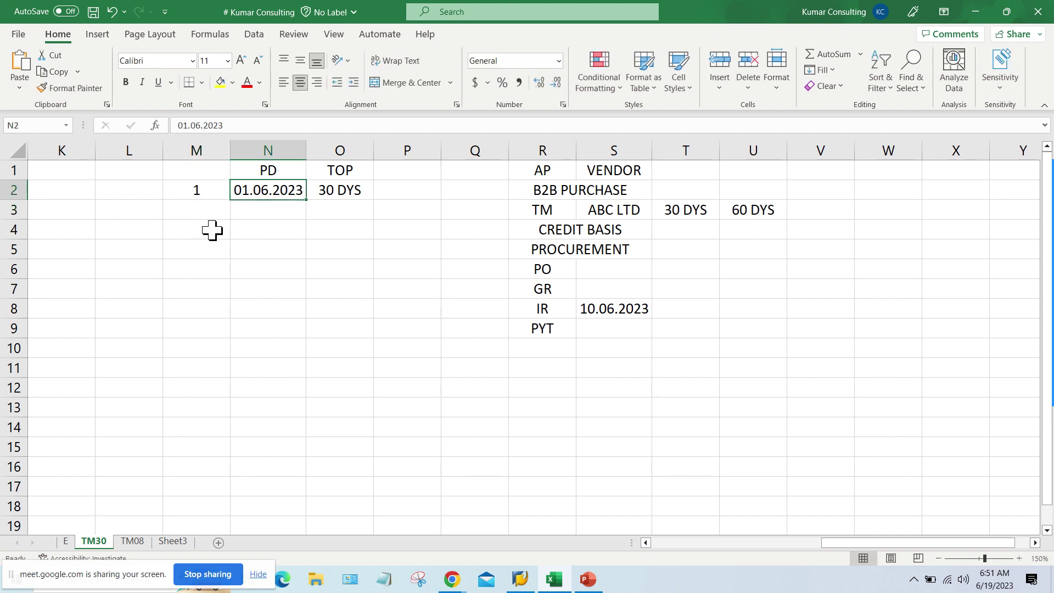
{"action": "left_click", "coordinate": [404, 165]}
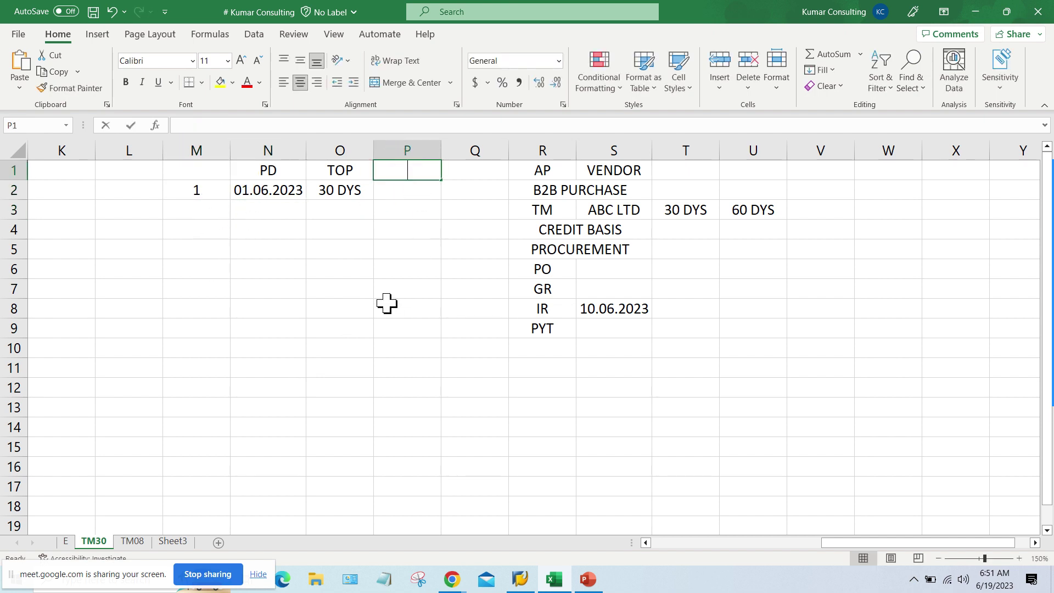
{"action": "type", "text": "DUE DY"}
{"action": "key", "text": "BackSpace"}
{"action": "type", "text": "T"}
{"action": "key", "text": "Return"}
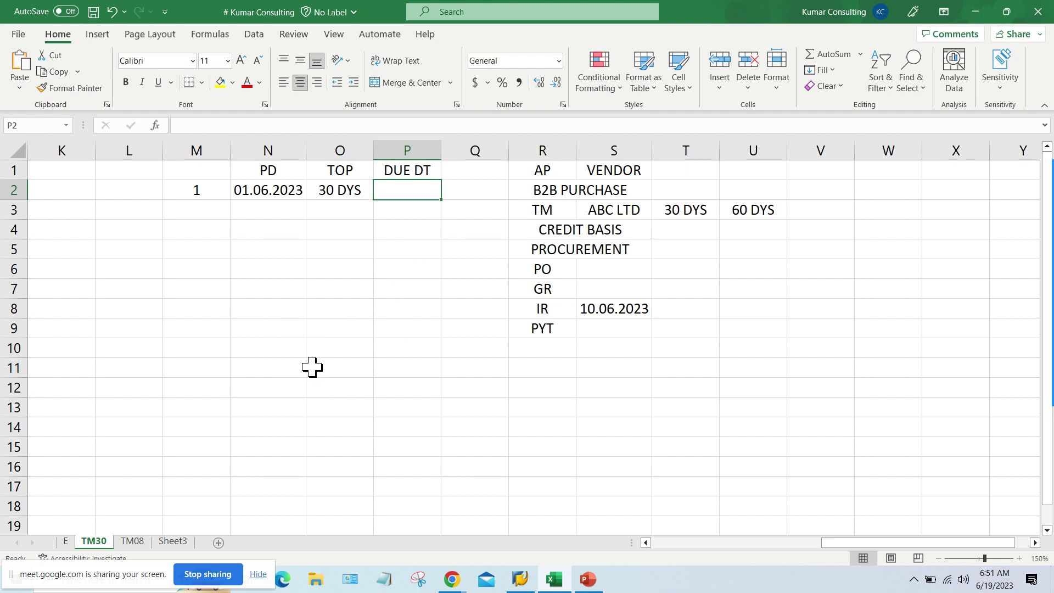
Step: Enter the due date 01.07.2023 in cell P2 for the first entry and widen column P slightly
{"action": "left_click", "coordinate": [268, 188]}
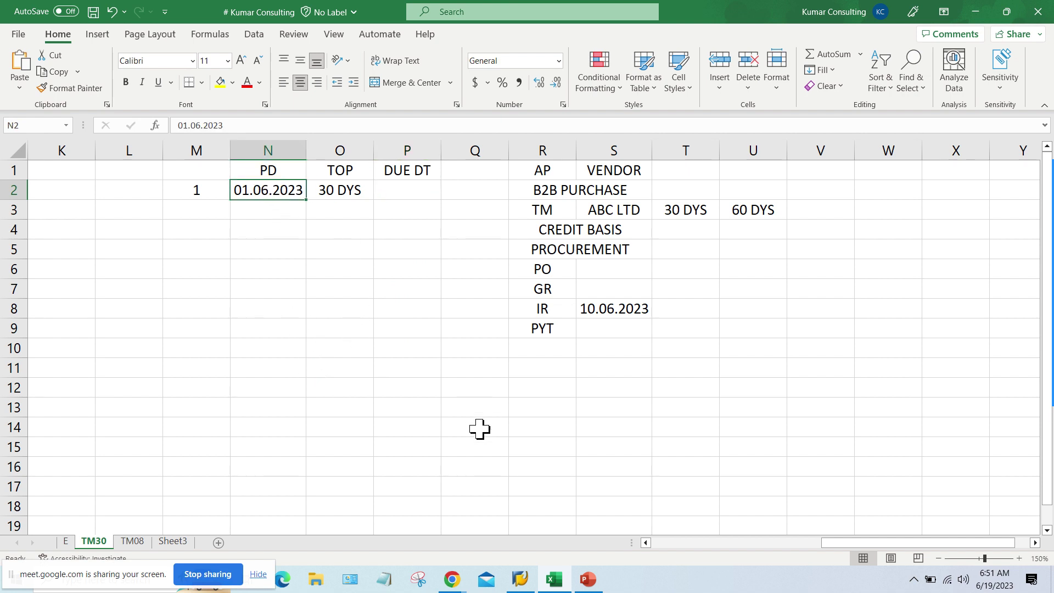
{"action": "left_click", "coordinate": [400, 190]}
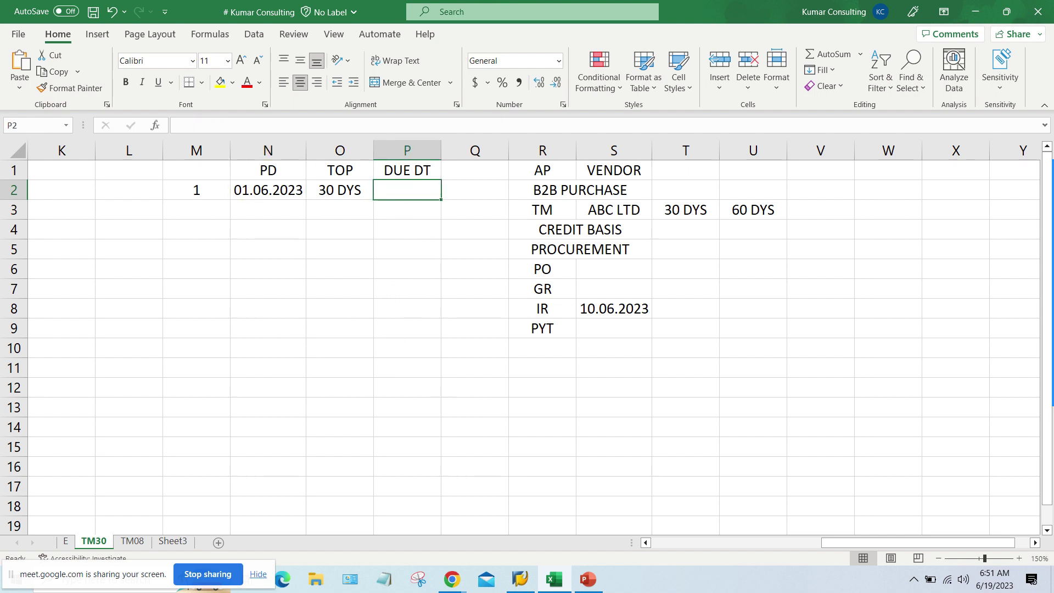
{"action": "left_click", "coordinate": [239, 190]}
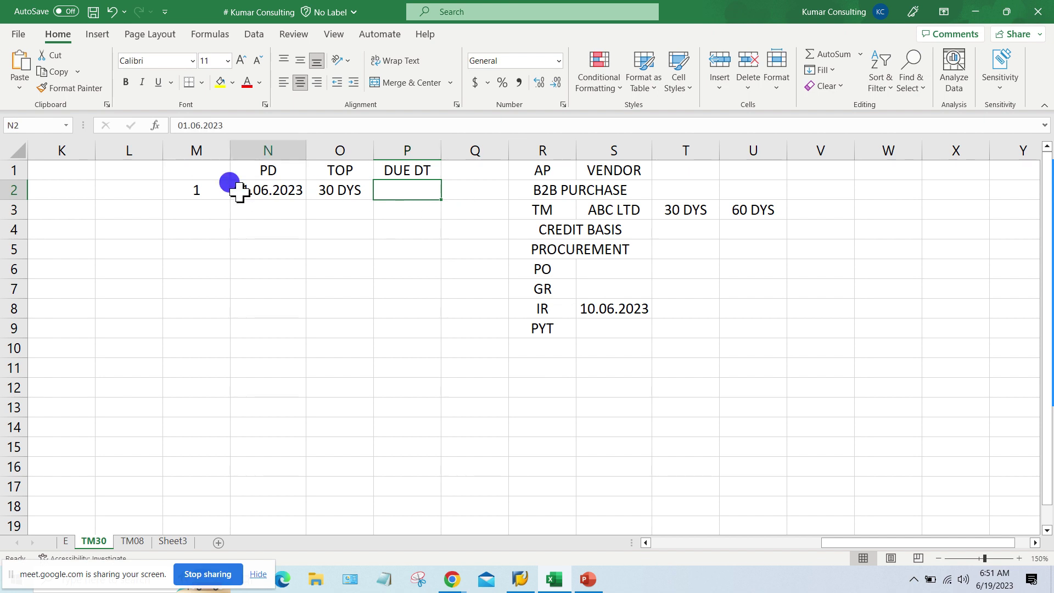
{"action": "left_click", "coordinate": [389, 189]}
{"action": "left_click", "coordinate": [259, 183]}
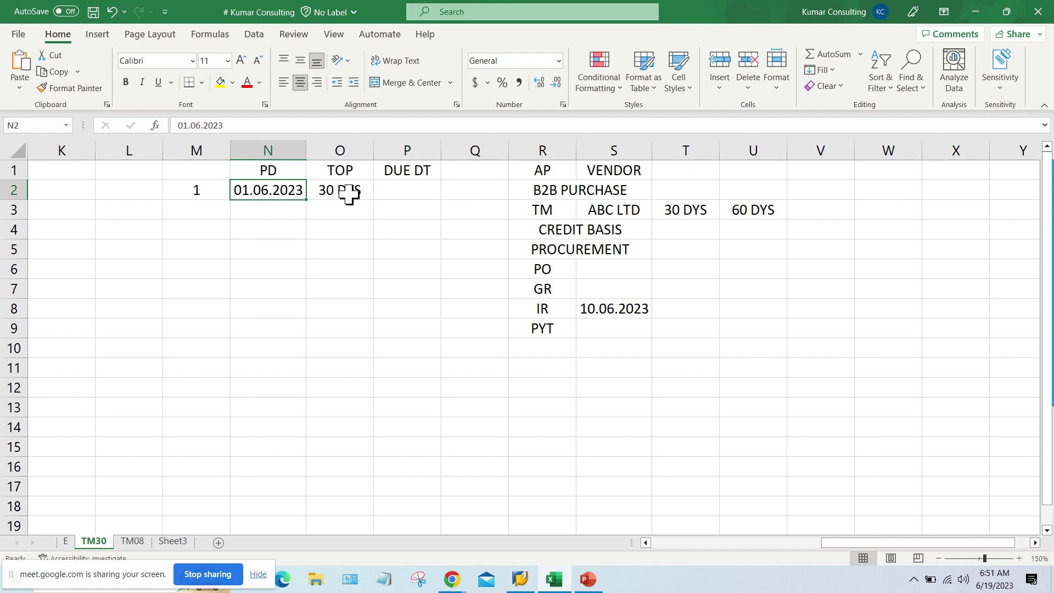
{"action": "left_click", "coordinate": [346, 192]}
{"action": "left_click", "coordinate": [240, 186]}
{"action": "left_click", "coordinate": [384, 189]}
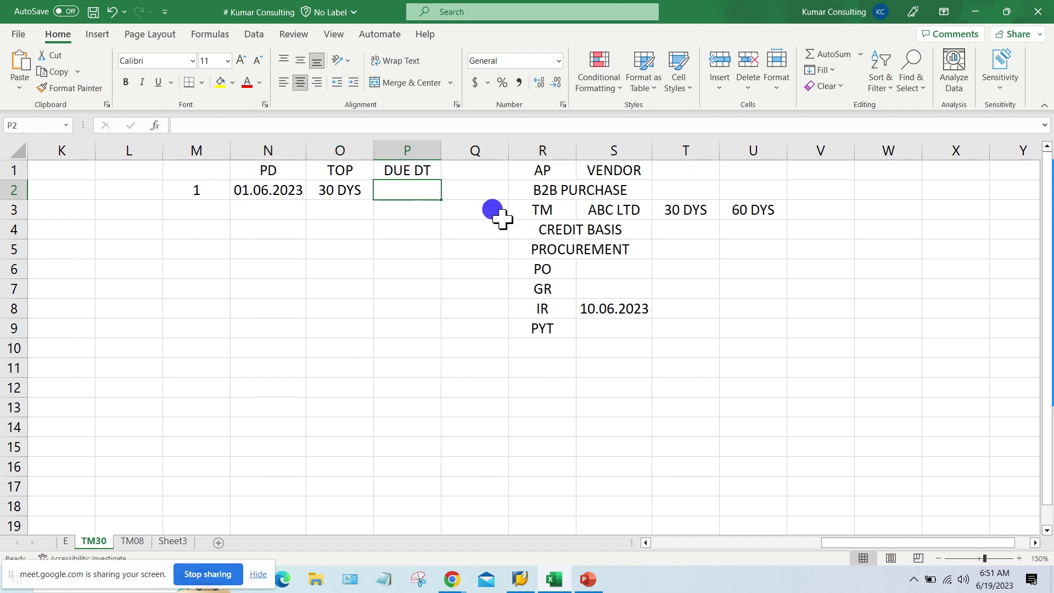
{"action": "type", "text": "01."}
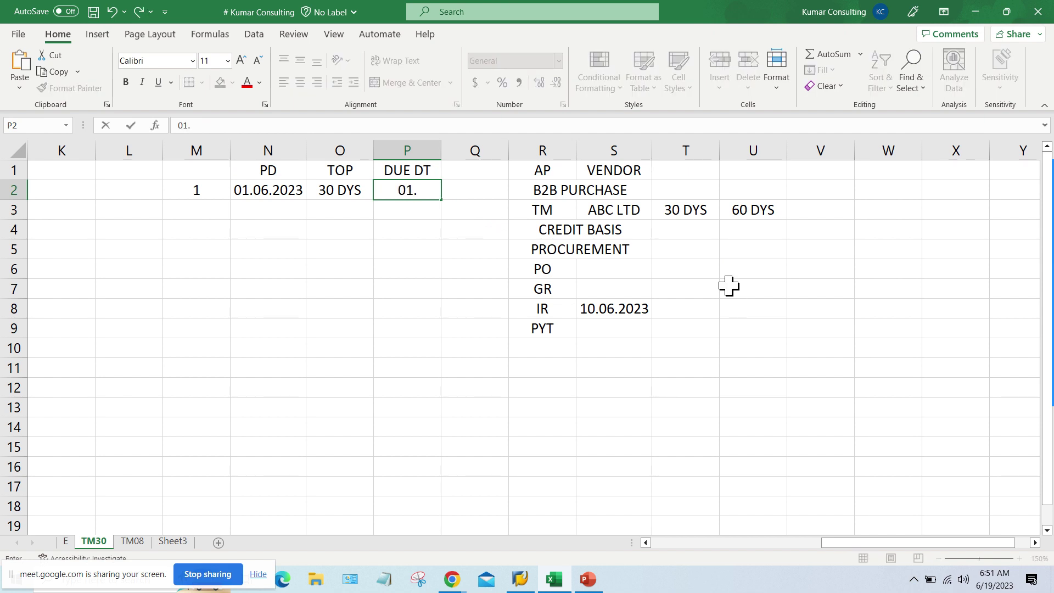
{"action": "type", "text": "07.2023"}
{"action": "key", "text": "Return"}
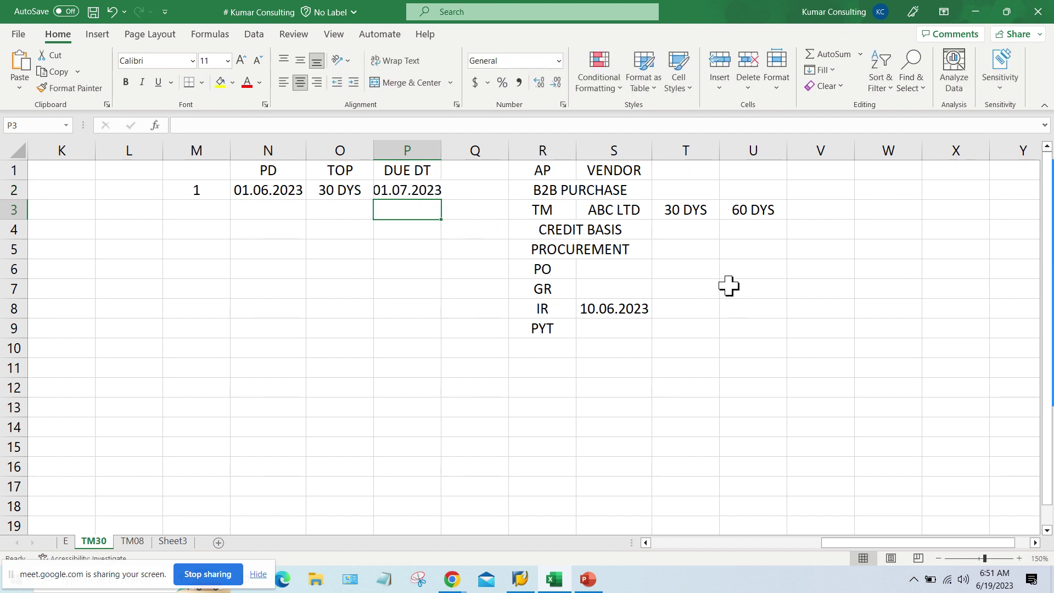
{"action": "left_click_drag", "start_coordinate": [441, 150], "coordinate": [449, 150]}
{"action": "left_click", "coordinate": [384, 190]}
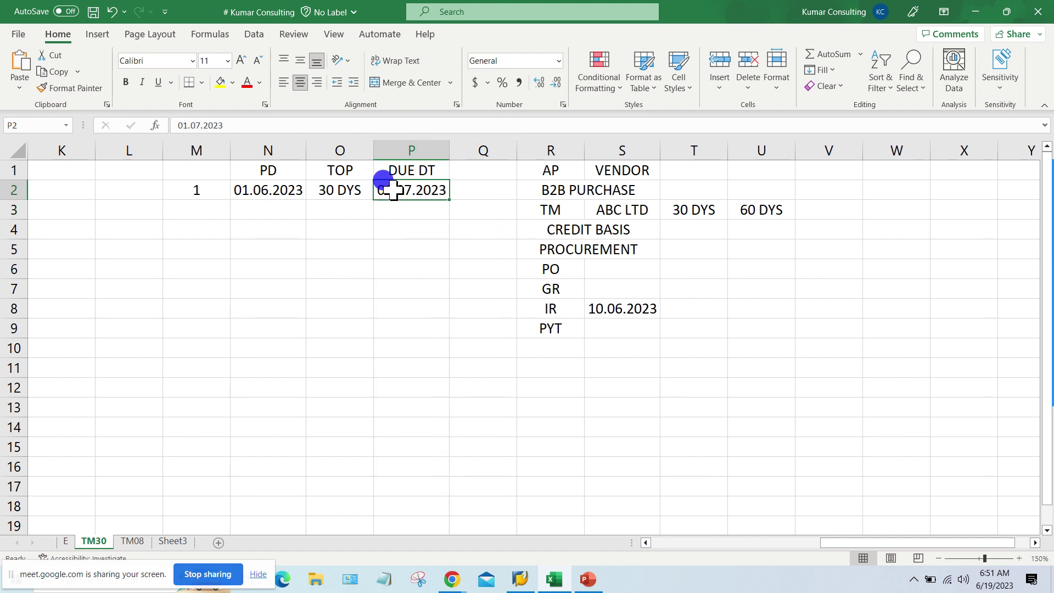
{"action": "left_click", "coordinate": [257, 190]}
{"action": "left_click", "coordinate": [324, 188]}
{"action": "left_click", "coordinate": [247, 190]}
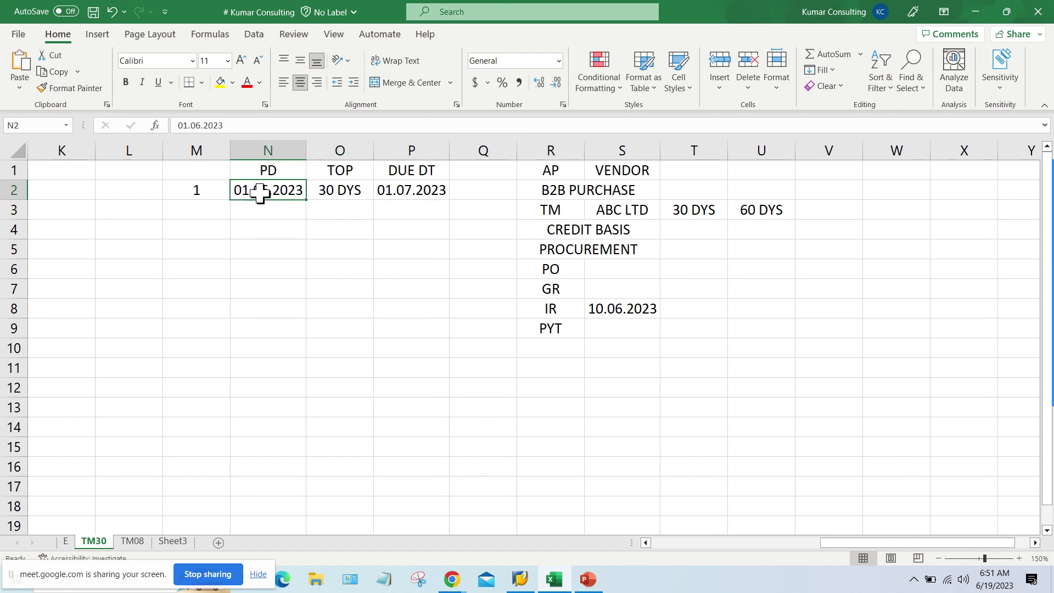
{"action": "left_click", "coordinate": [405, 190]}
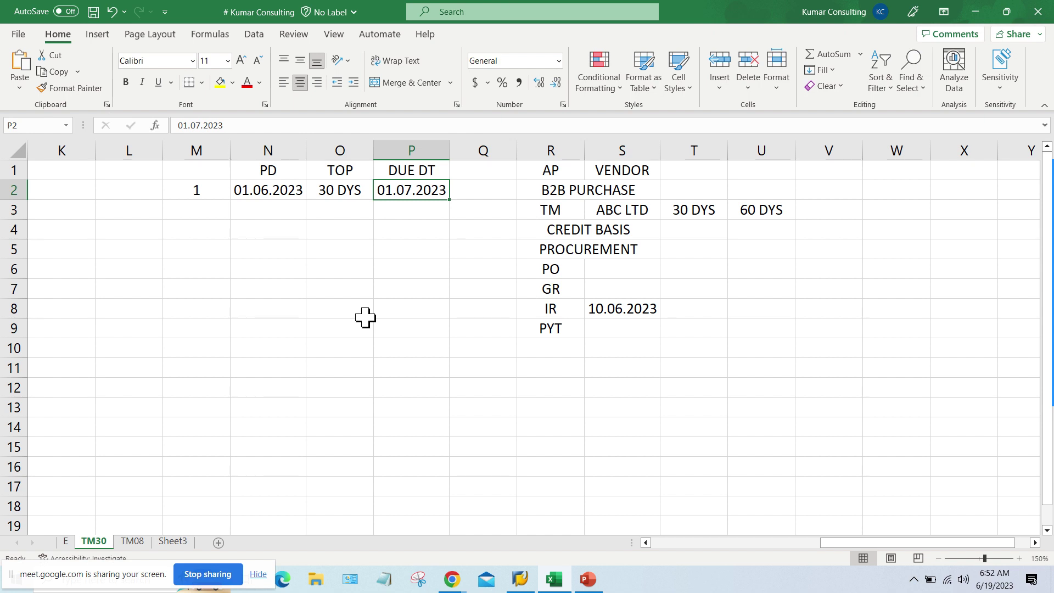
{"action": "left_click", "coordinate": [414, 190]}
Step: Start the second entry with the number 2 in cell M3 and the PD date 15.05.2023 in cell N3
{"action": "left_click", "coordinate": [210, 217]}
{"action": "type", "text": "2"}
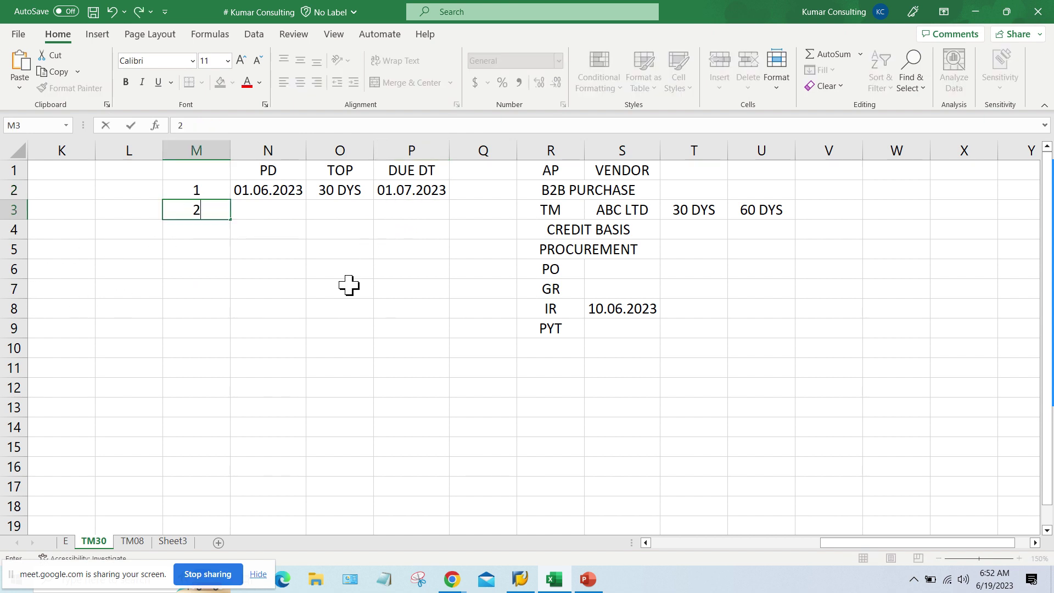
{"action": "key", "text": "Return"}
{"action": "left_click", "coordinate": [277, 210]}
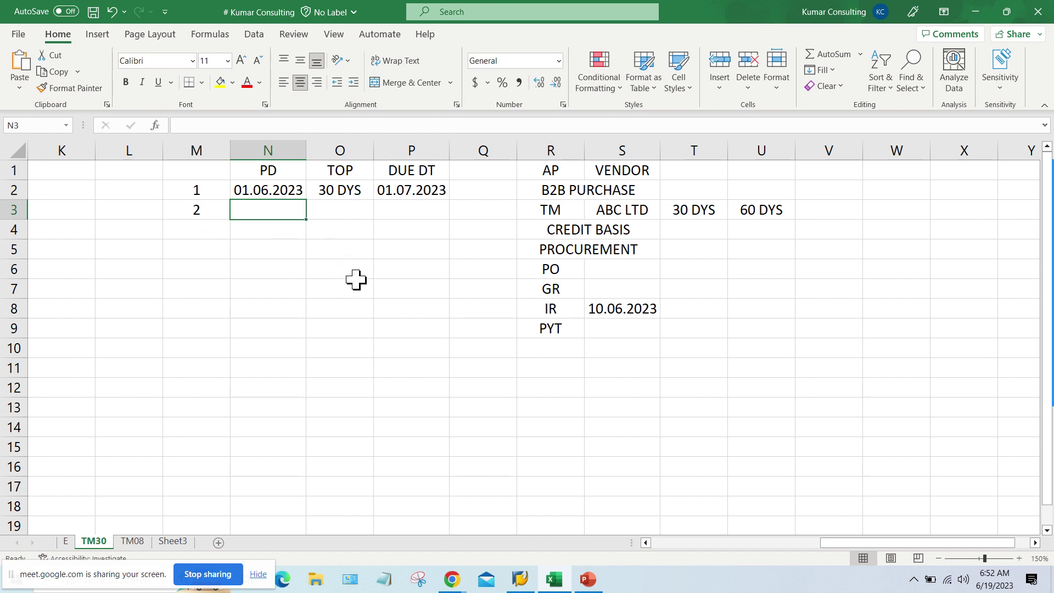
{"action": "type", "text": "015.0"}
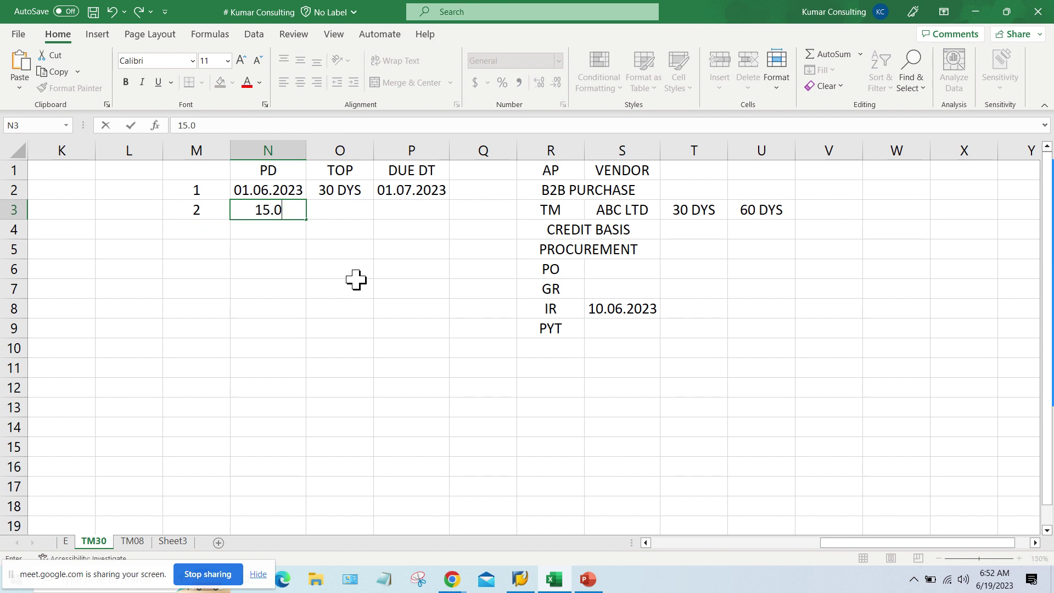
{"action": "type", "text": "5.2023"}
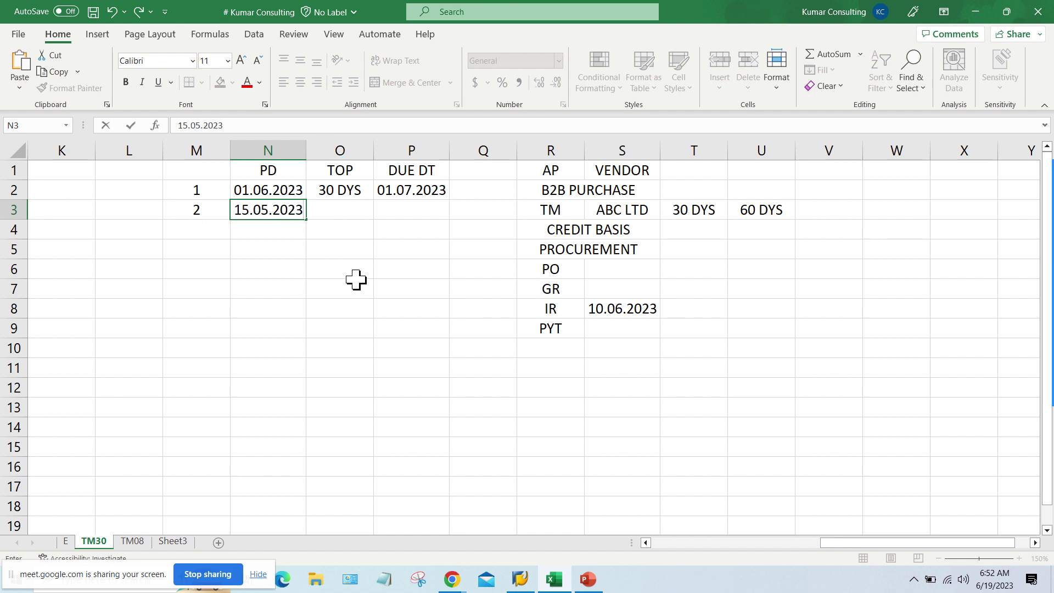
{"action": "key", "text": "Return"}
Step: Copy 30 DYS from the cell above into O3 and enter the due date 14.06.2023 in cell P3
{"action": "left_click", "coordinate": [360, 212]}
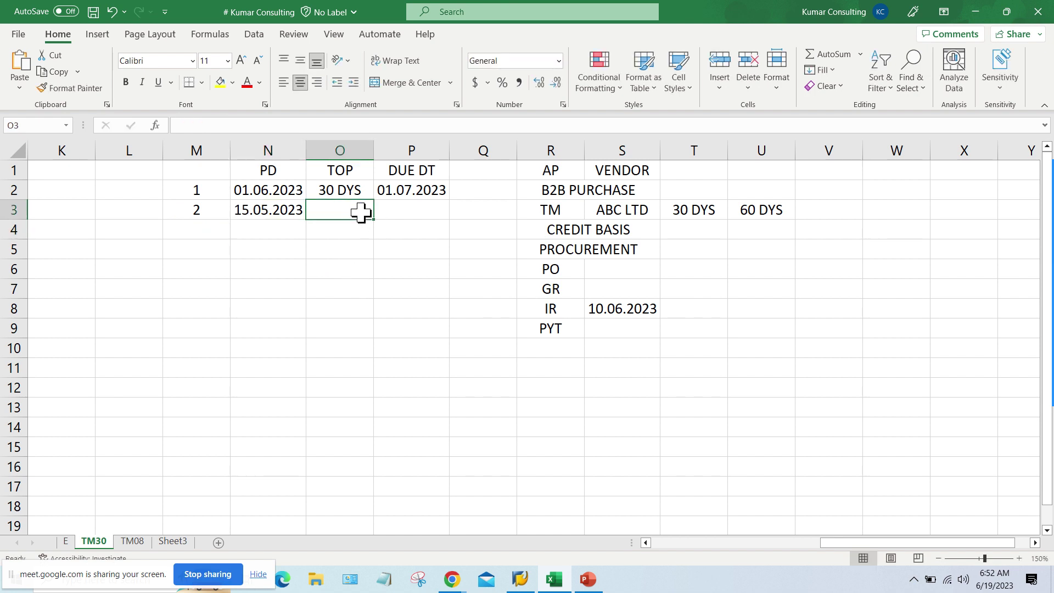
{"action": "key", "text": "ctrl+d"}
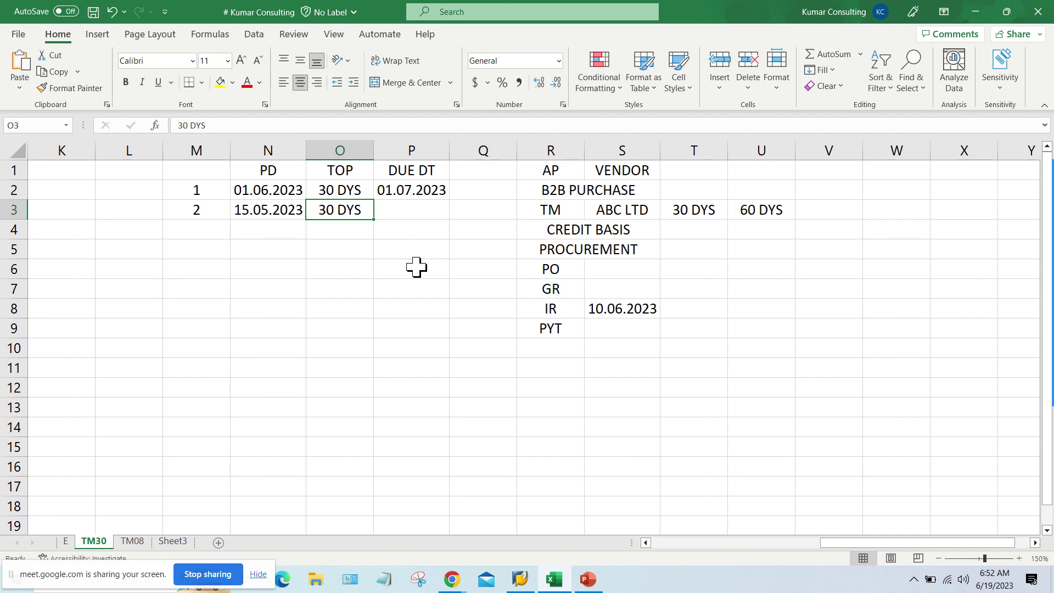
{"action": "left_click", "coordinate": [387, 209]}
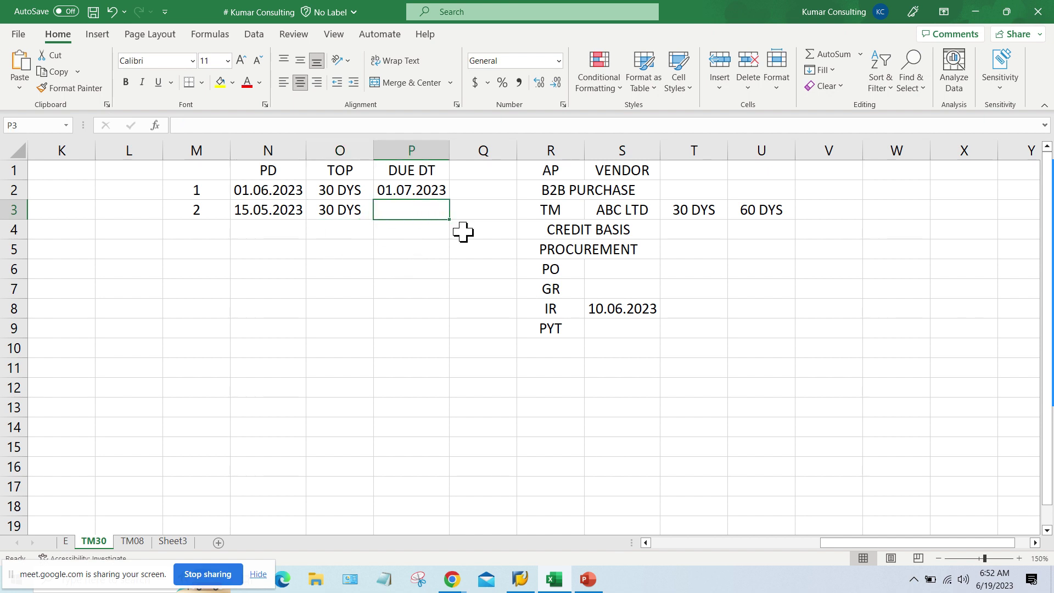
{"action": "type", "text": "14.06.2023"}
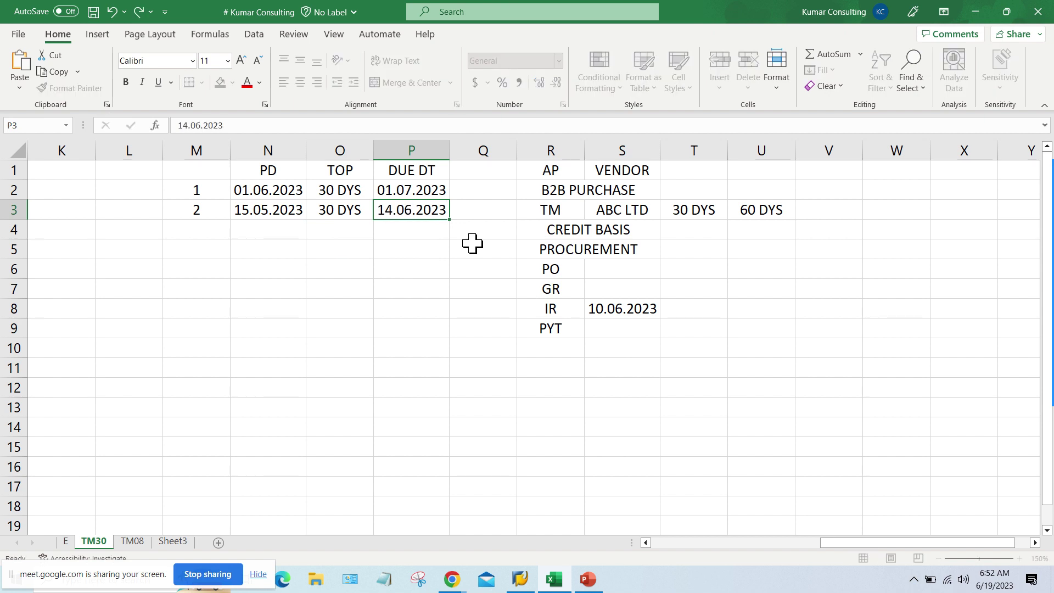
{"action": "key", "text": "Return"}
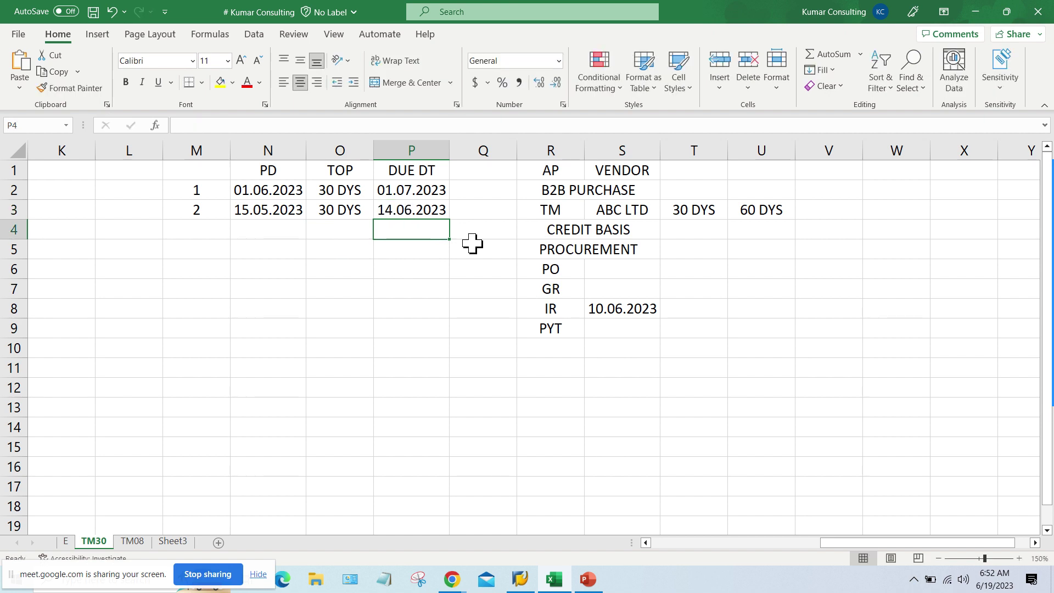
Step: Start the third entry with the number 3 in cell M4 and the PD date 25.05.2023 in cell N4
{"action": "left_click", "coordinate": [197, 228]}
{"action": "type", "text": "3"}
{"action": "key", "text": "Return"}
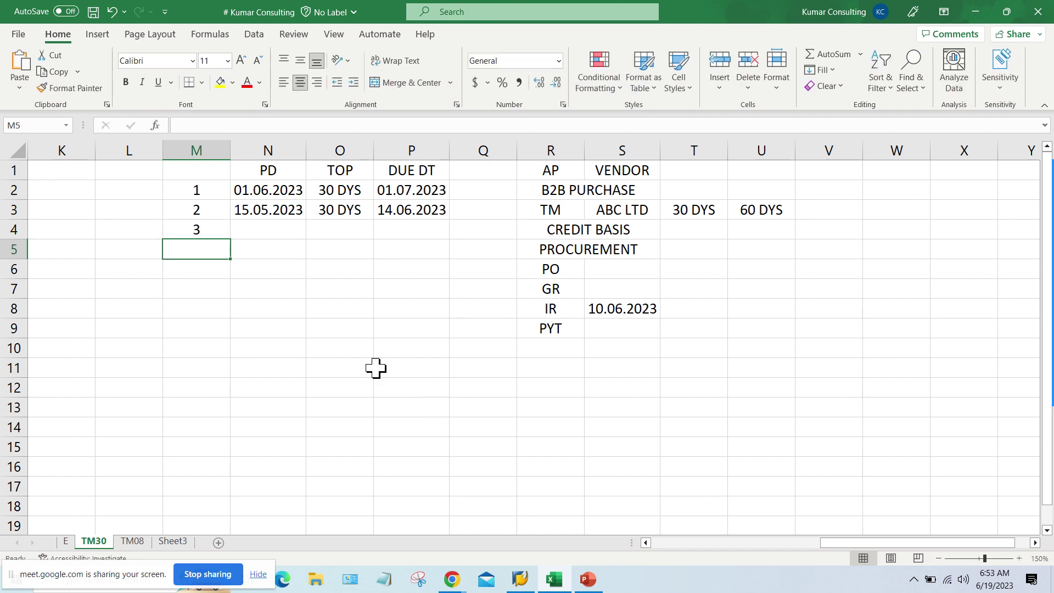
{"action": "left_click", "coordinate": [292, 233]}
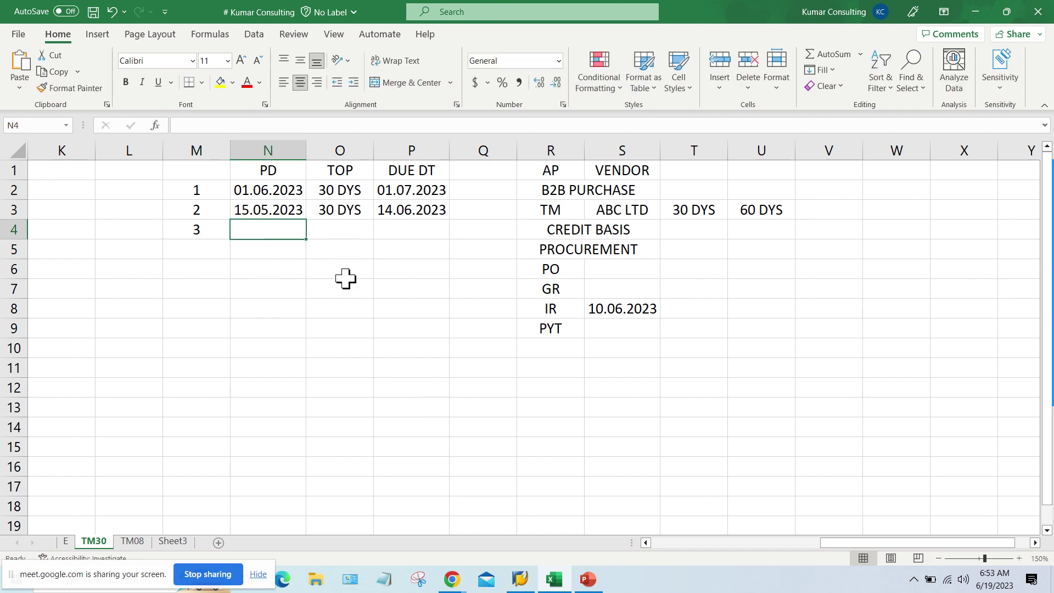
{"action": "type", "text": "25.05.2023"}
{"action": "key", "text": "Tab"}
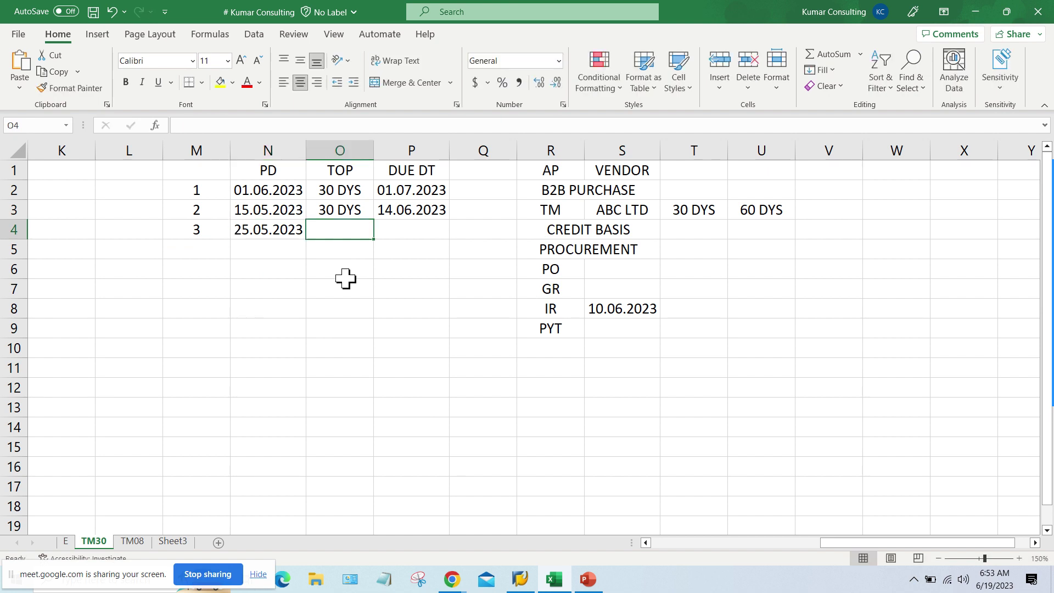
Step: Complete the third entry with 30 DYS in cell O4 and the due date 24.06.2023 in cell P4
{"action": "type", "text": "30 DYS"}
{"action": "key", "text": "Tab"}
{"action": "type", "text": "2"}
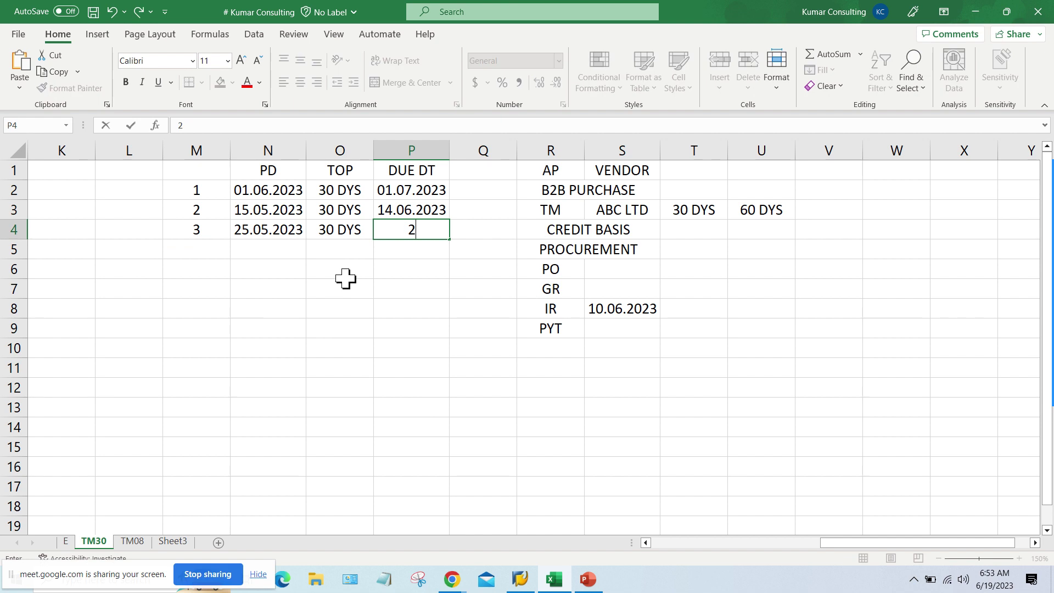
{"action": "type", "text": "4.06.2023"}
{"action": "key", "text": "Return"}
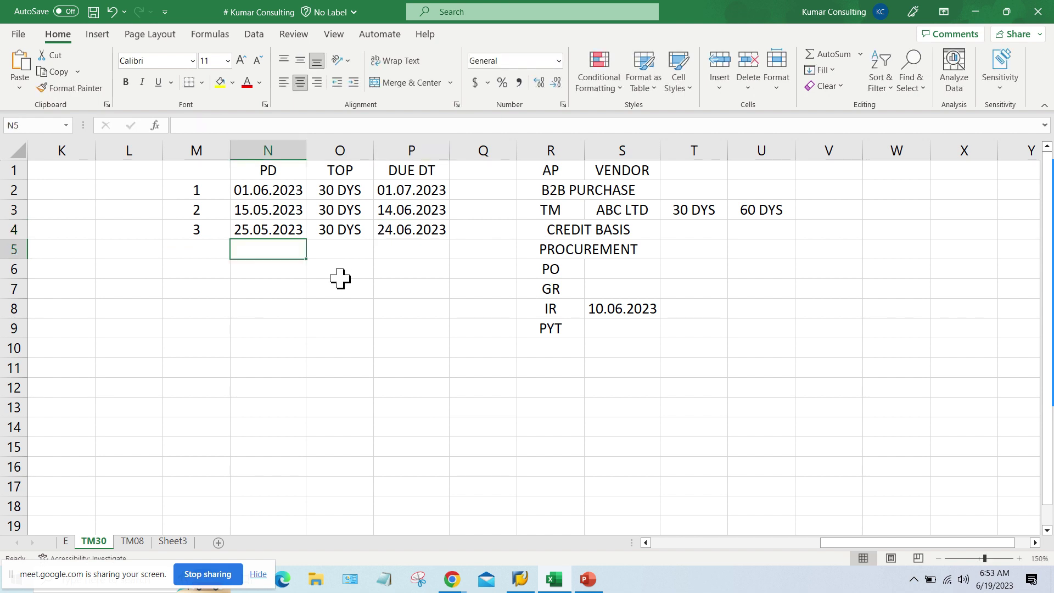
Step: Start the fourth entry with the number 4 in cell M5 and the PD date 10.06.2023 in cell N5
{"action": "left_click", "coordinate": [206, 250]}
{"action": "type", "text": "4"}
{"action": "key", "text": "Tab"}
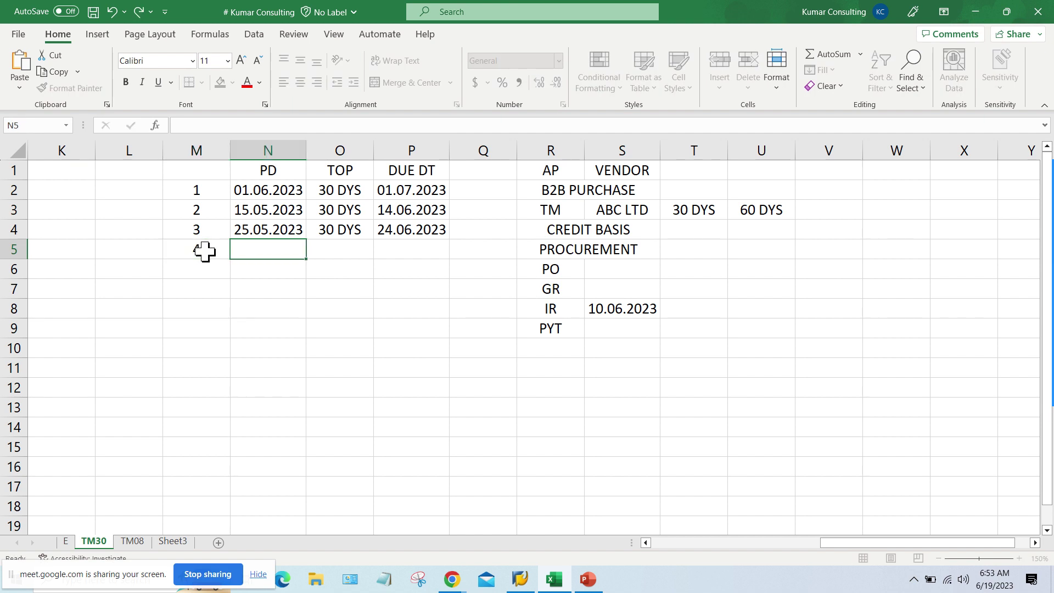
{"action": "type", "text": "10.06.2023"}
{"action": "key", "text": "Tab"}
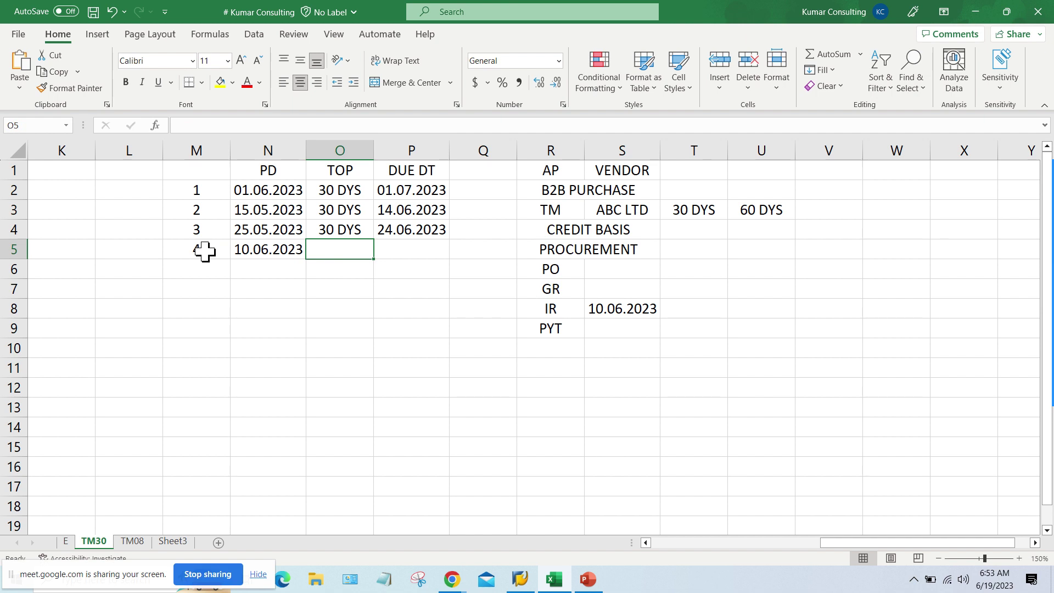
Step: Complete the fourth entry with 30 DYS in cell O5 and the due date 10.07.2023 in cell P5
{"action": "type", "text": "30 DYS"}
{"action": "key", "text": "Tab"}
{"action": "type", "text": "10.0"}
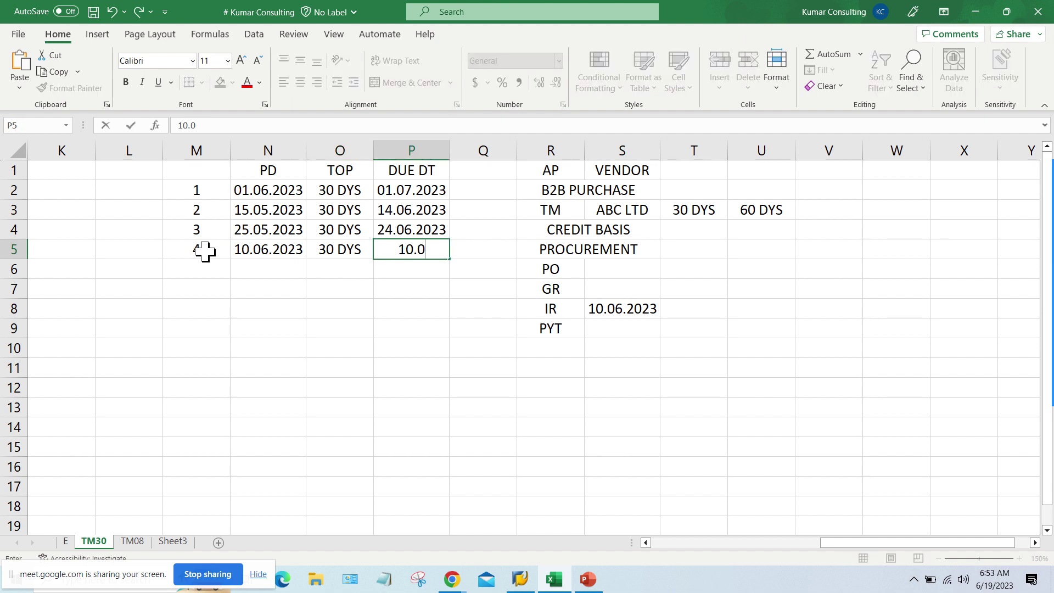
{"action": "type", "text": "7.2023"}
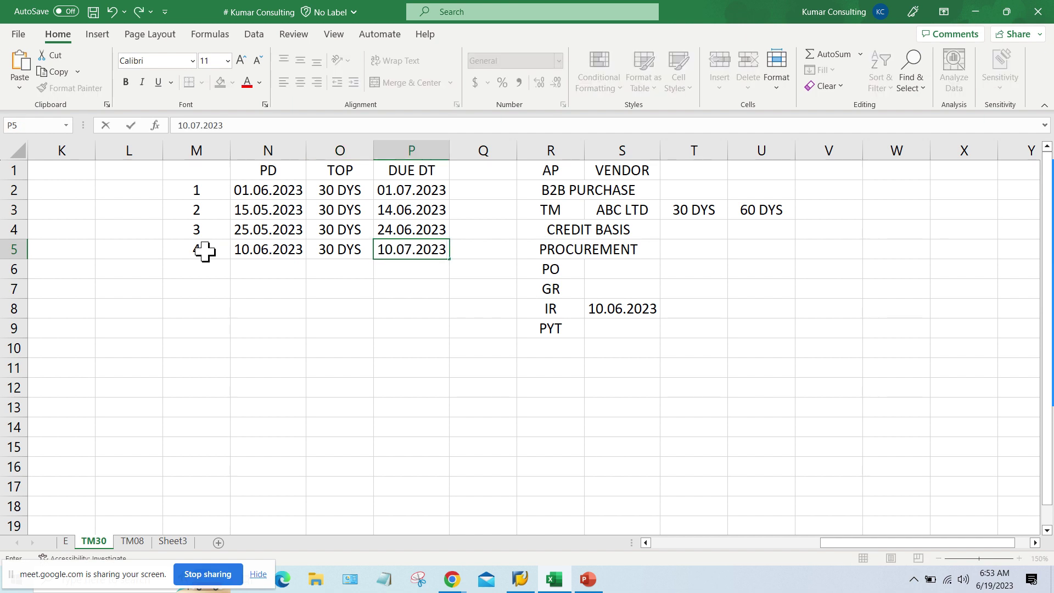
{"action": "key", "text": "Return"}
Step: Enter the days of each entry's month beside the table: 30 in L2, 31 in L3, 31 in L4 and 30 in L5
{"action": "left_click", "coordinate": [277, 250]}
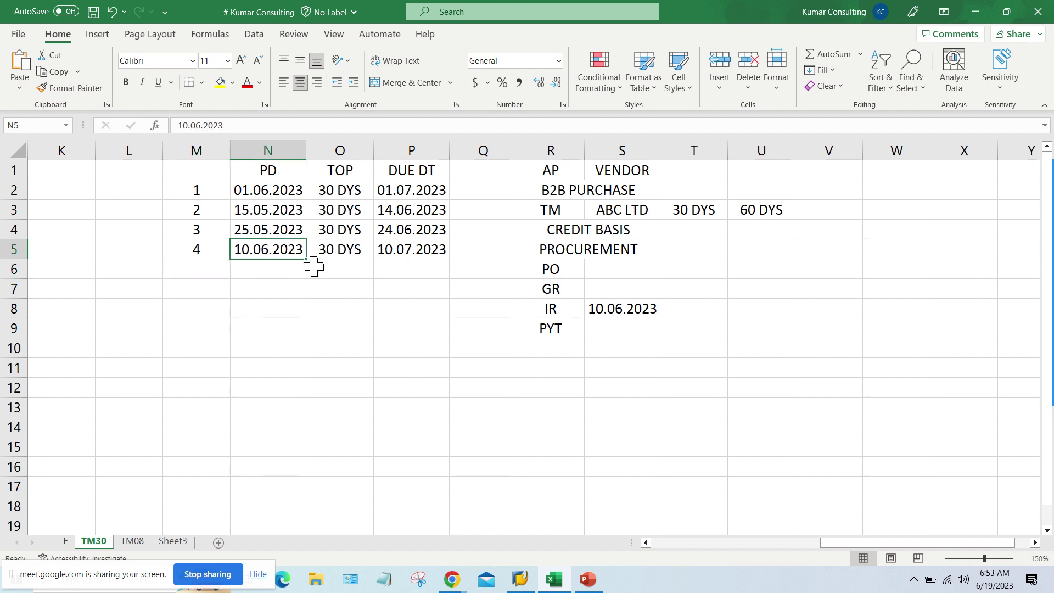
{"action": "left_click_drag", "start_coordinate": [271, 207], "coordinate": [272, 229]}
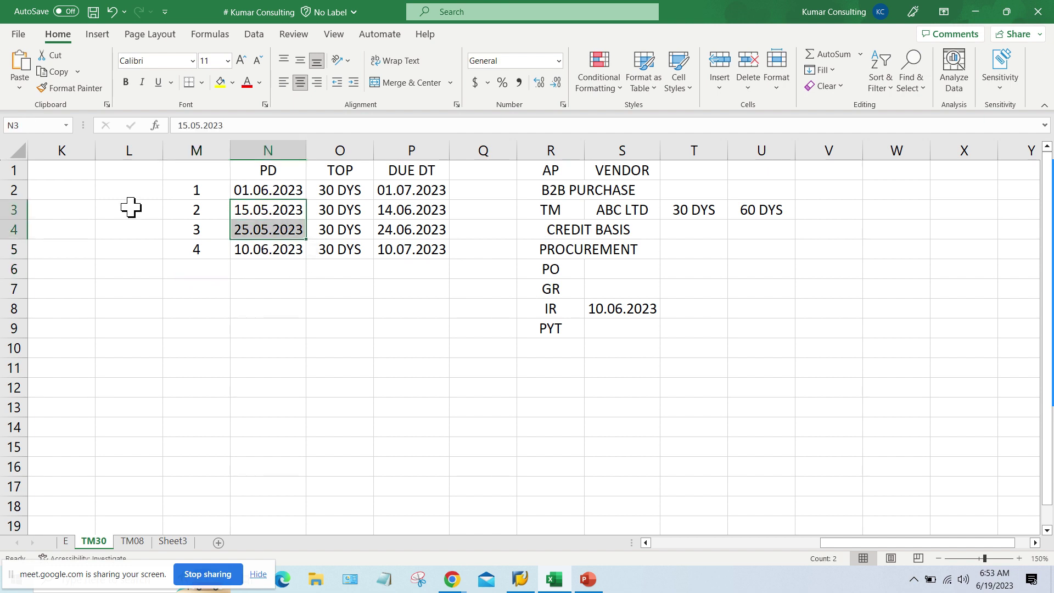
{"action": "left_click", "coordinate": [129, 208]}
{"action": "type", "text": "31"}
{"action": "key", "text": "Return"}
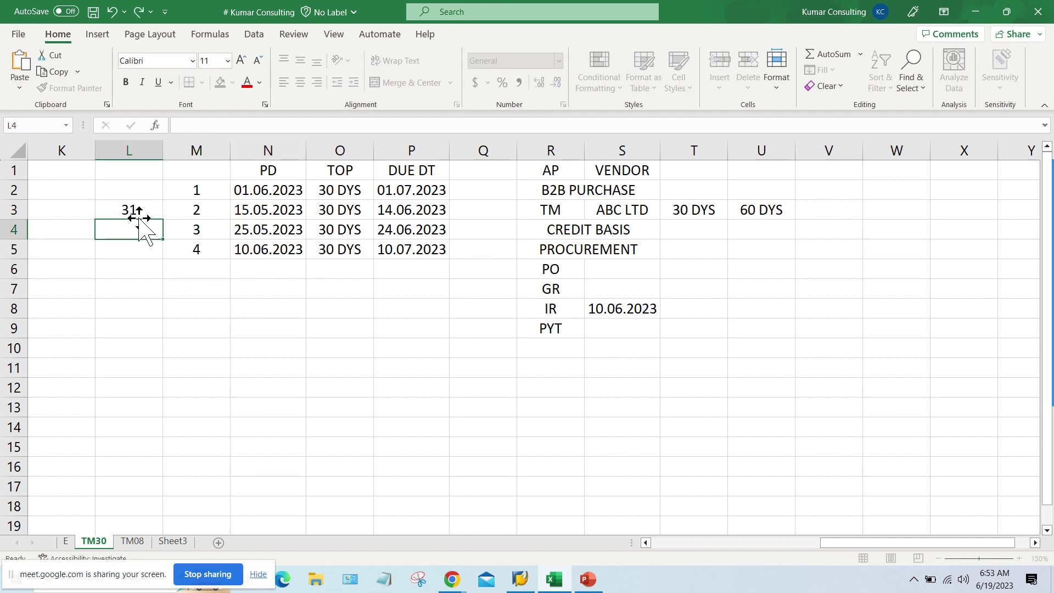
{"action": "type", "text": "31"}
{"action": "key", "text": "Return"}
{"action": "type", "text": "30"}
{"action": "key", "text": "Return"}
{"action": "left_click", "coordinate": [132, 186]}
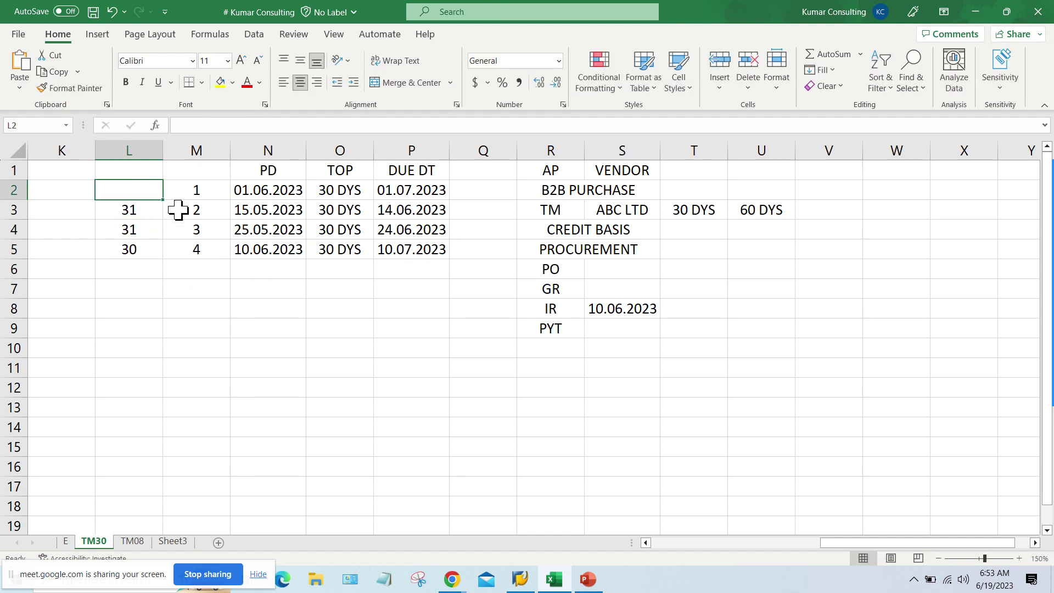
{"action": "type", "text": "30"}
{"action": "key", "text": "Return"}
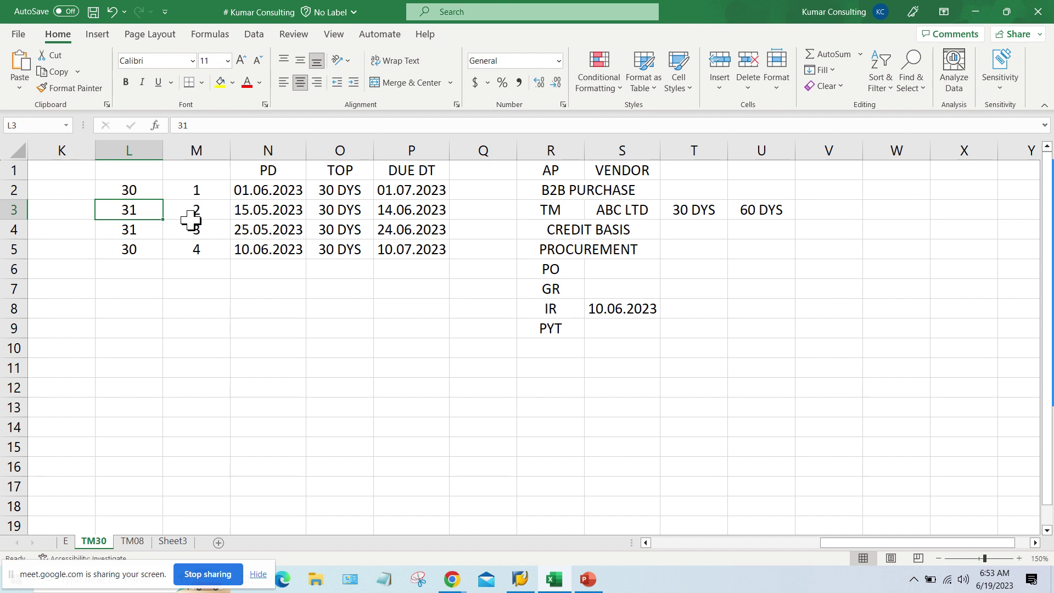
Step: Switch to the Google Meet window to check the participants, and return to the Excel sheet
{"action": "left_click", "coordinate": [450, 583]}
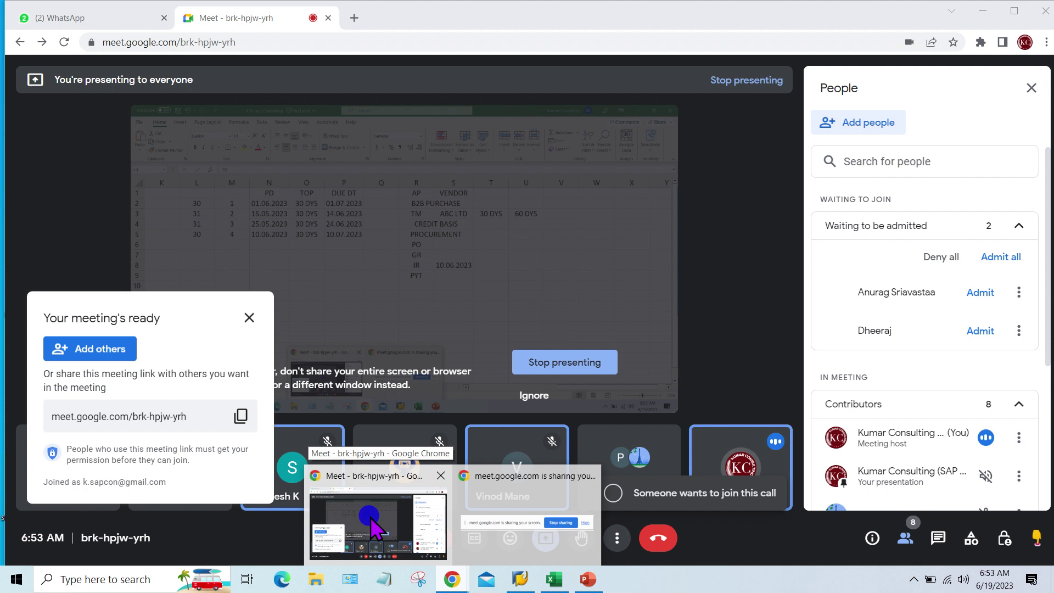
{"action": "left_click", "coordinate": [375, 526]}
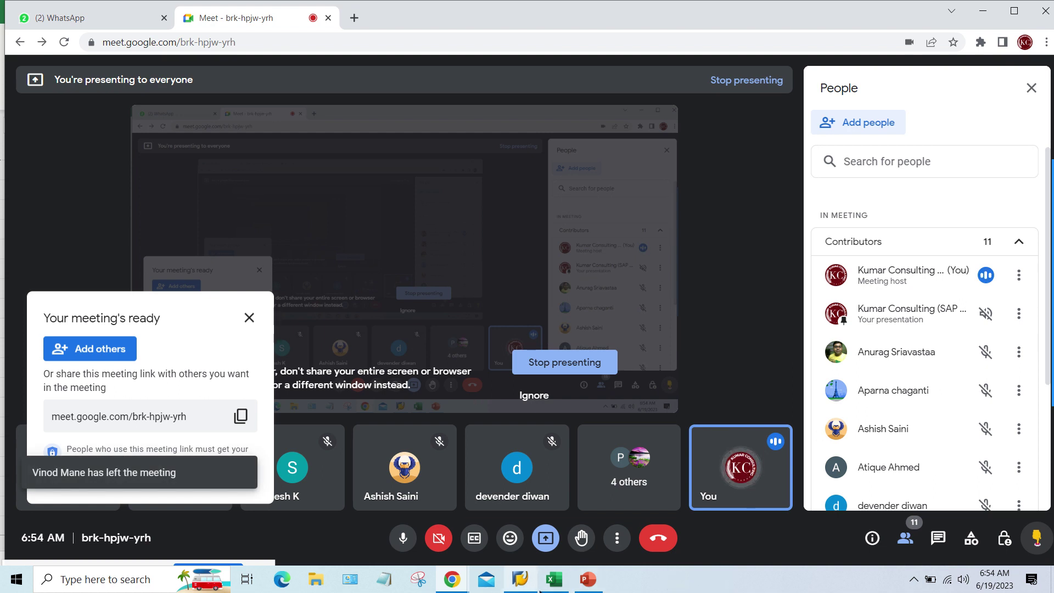
{"action": "left_click", "coordinate": [584, 580]}
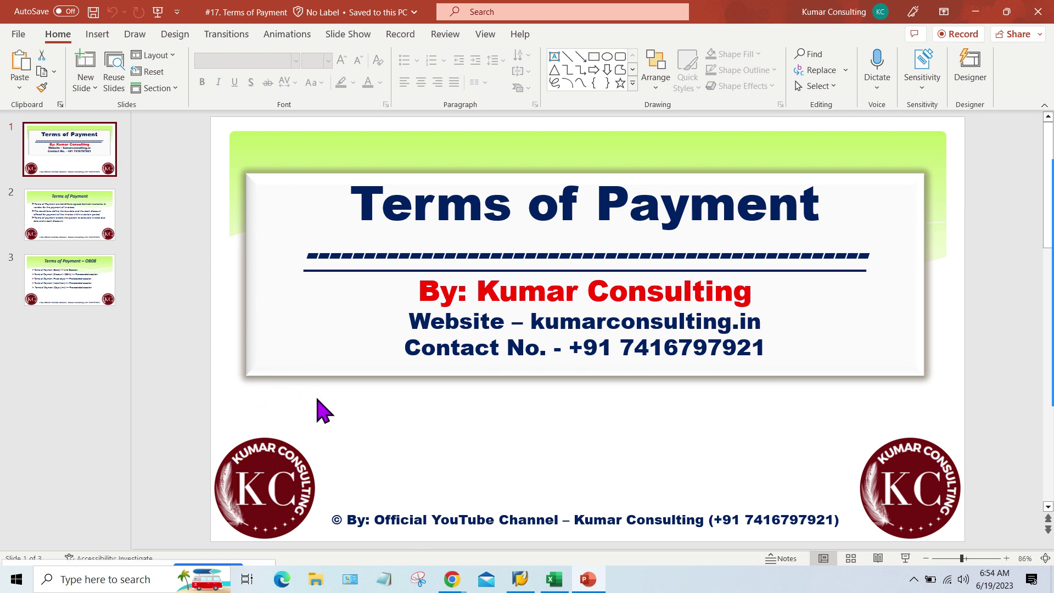
{"action": "left_click", "coordinate": [562, 575]}
{"action": "left_click", "coordinate": [622, 406]}
{"action": "left_click", "coordinate": [275, 348]}
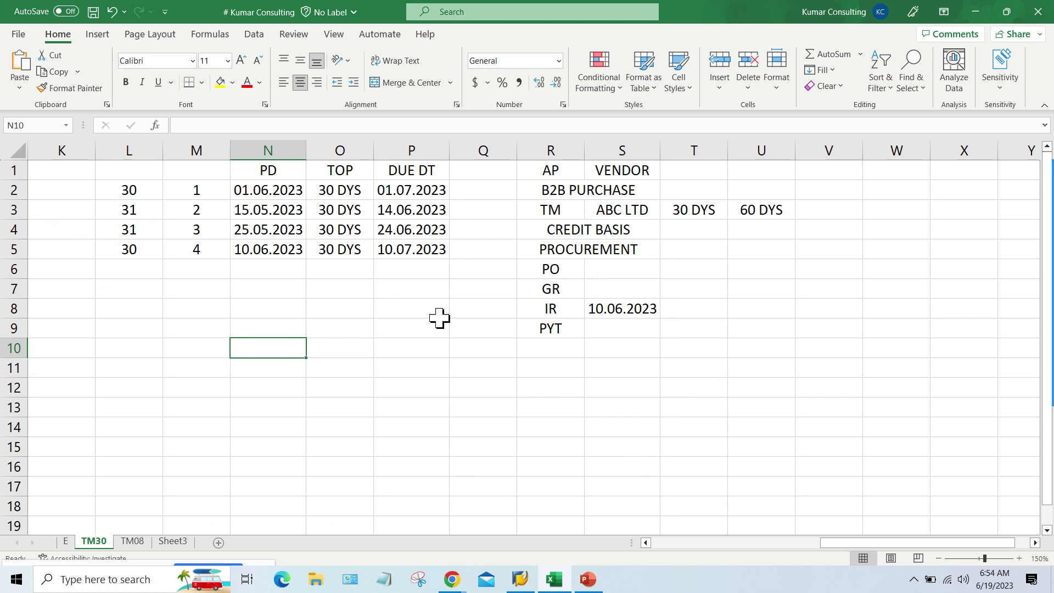
Step: Review the due dates in P2:P5 and the first entry's PD date, payment terms and due date
{"action": "left_click", "coordinate": [411, 186]}
{"action": "left_click", "coordinate": [413, 208]}
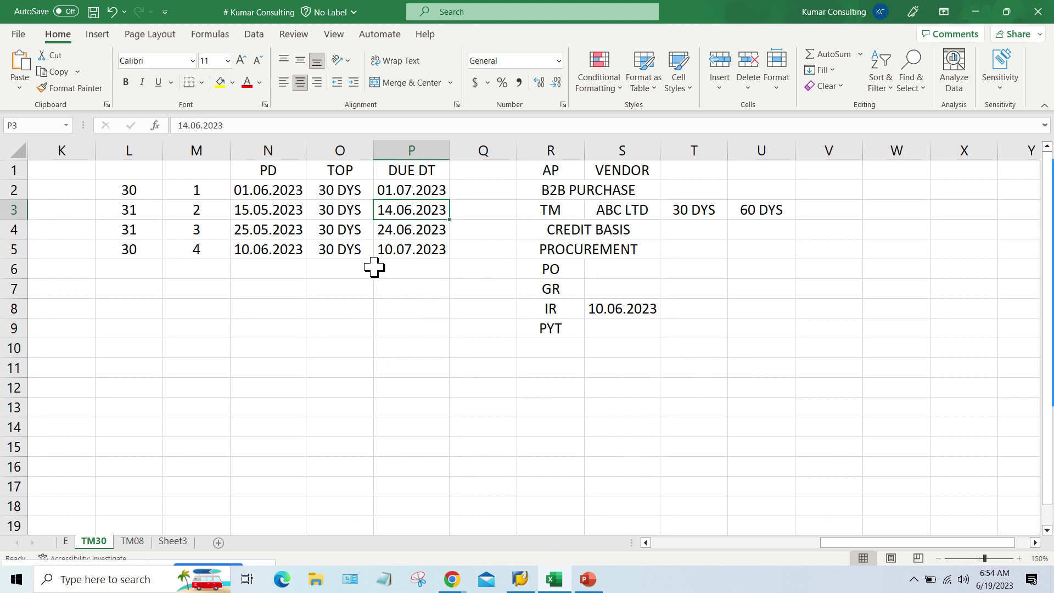
{"action": "left_click", "coordinate": [387, 248]}
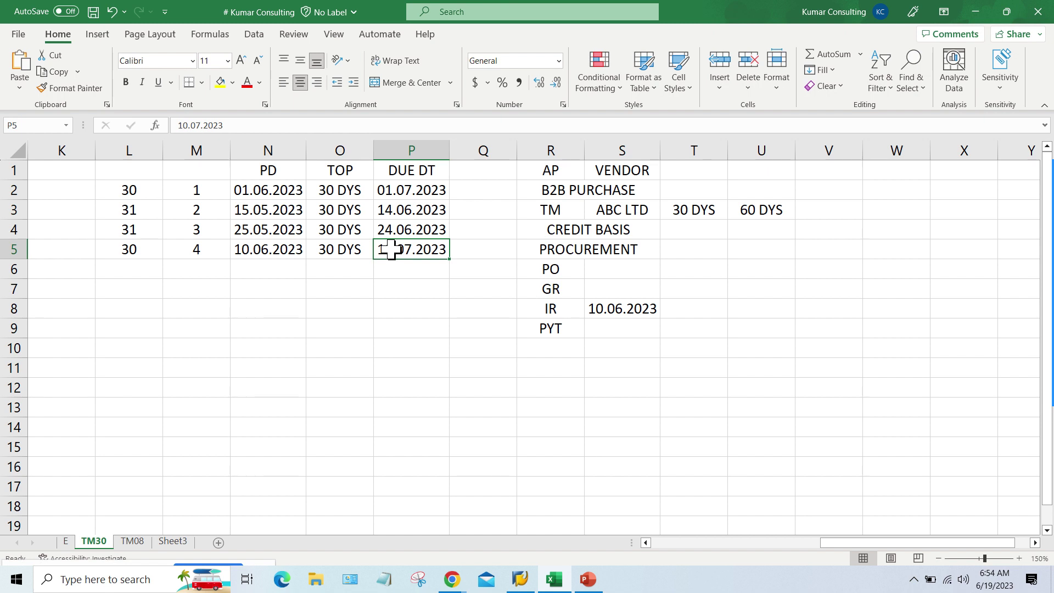
{"action": "left_click", "coordinate": [382, 188]}
{"action": "left_click", "coordinate": [391, 229]}
{"action": "left_click", "coordinate": [396, 247]}
{"action": "left_click", "coordinate": [477, 188]}
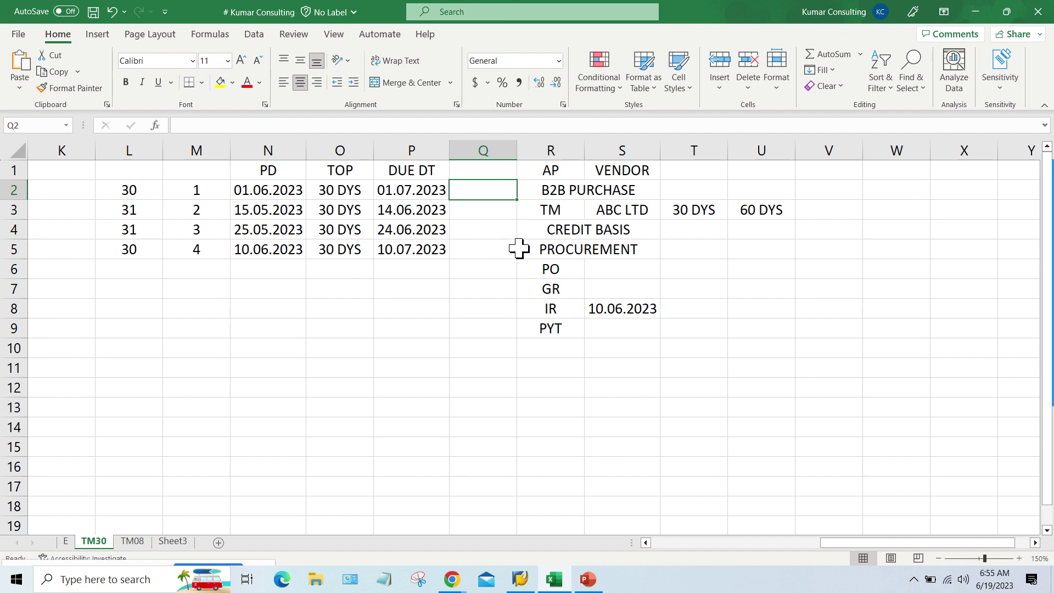
{"action": "left_click", "coordinate": [264, 183]}
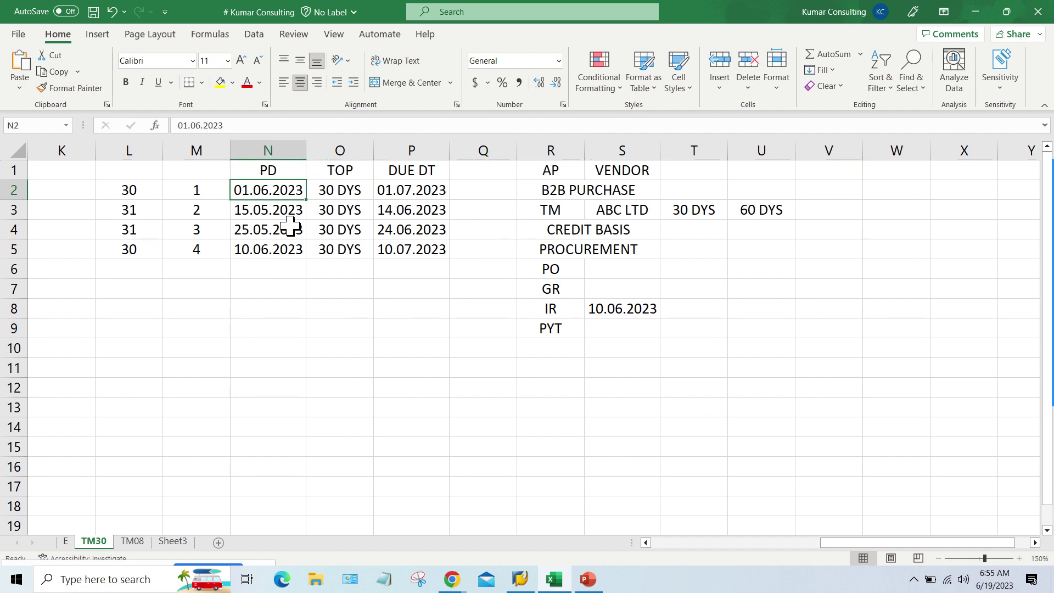
{"action": "left_click", "coordinate": [346, 194]}
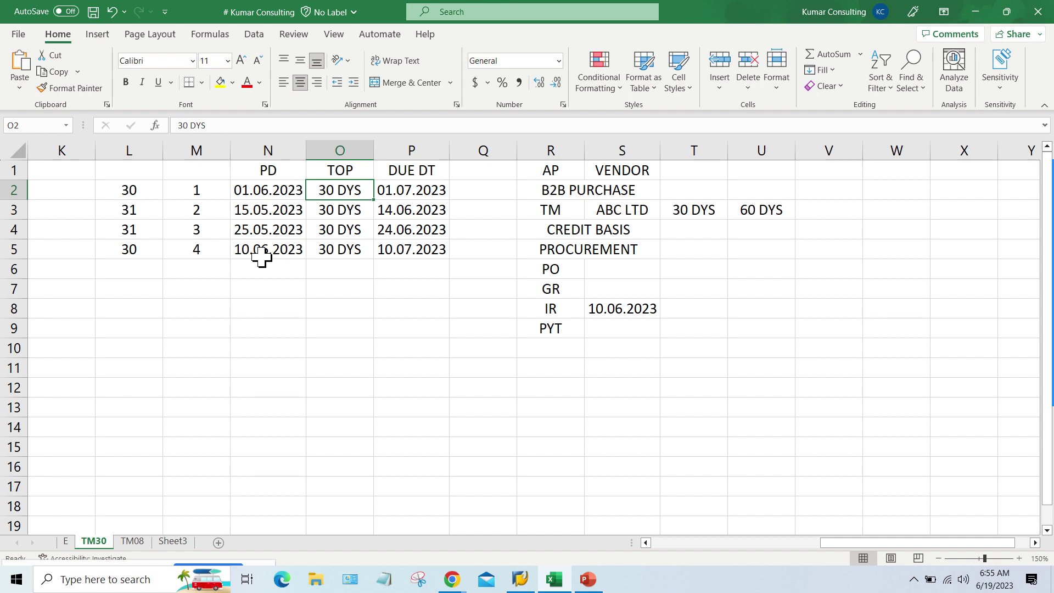
{"action": "left_click", "coordinate": [409, 191]}
{"action": "left_click", "coordinate": [257, 194]}
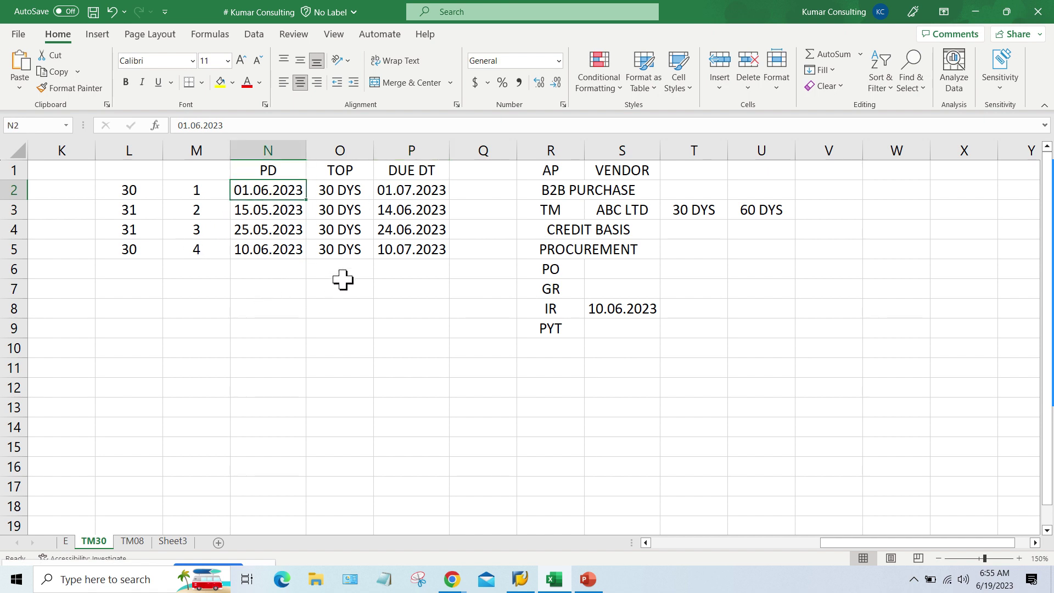
{"action": "left_click", "coordinate": [334, 187]}
{"action": "left_click", "coordinate": [419, 189]}
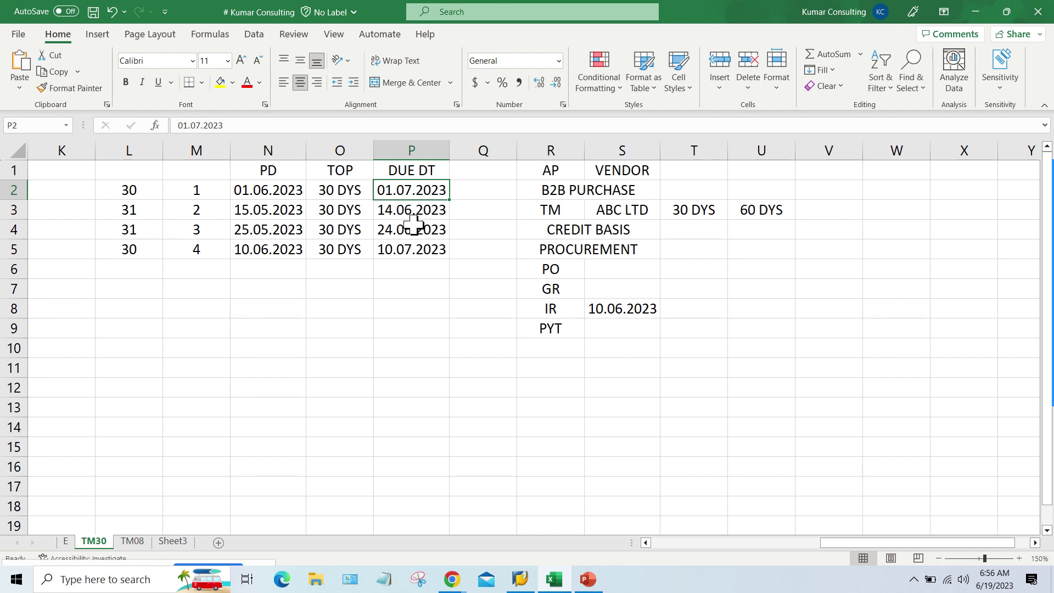
Step: Mark the first entry as NOT DUE in cell Q2, beside its due date
{"action": "left_click", "coordinate": [469, 186]}
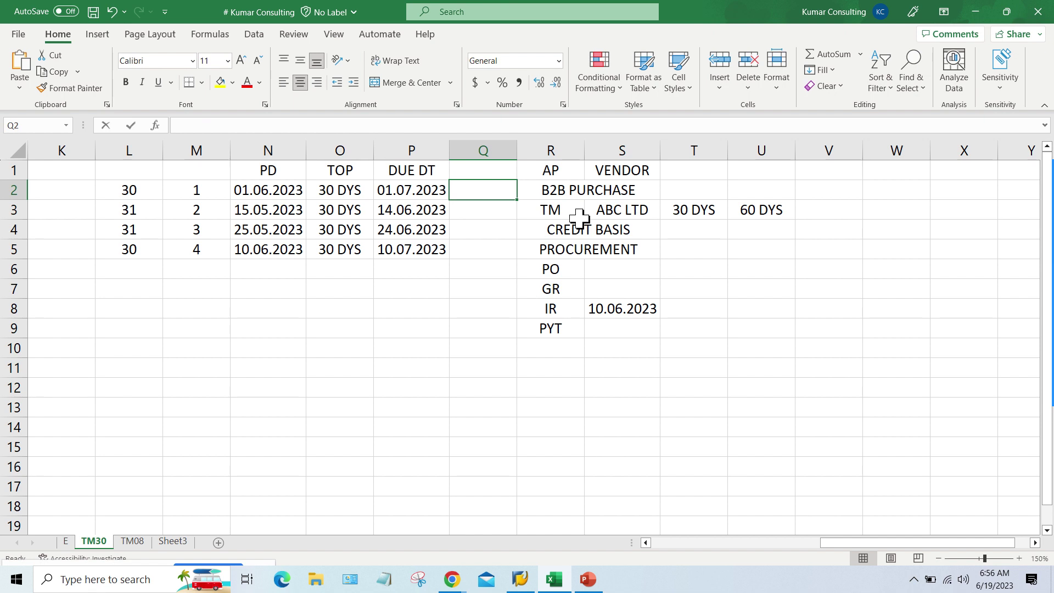
{"action": "type", "text": "NOT DUE"}
{"action": "key", "text": "Return"}
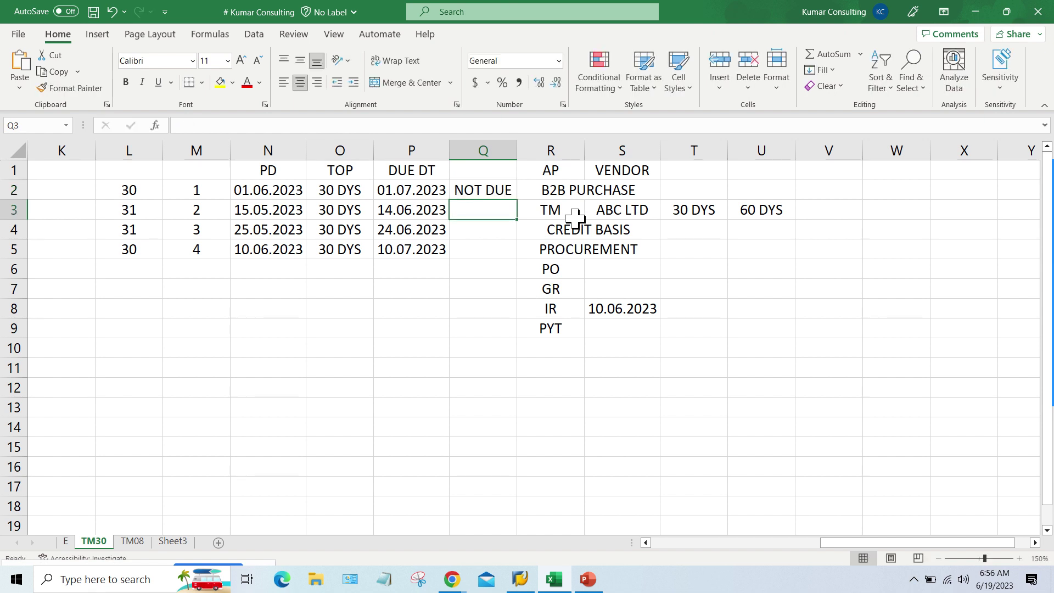
{"action": "left_click", "coordinate": [389, 187]}
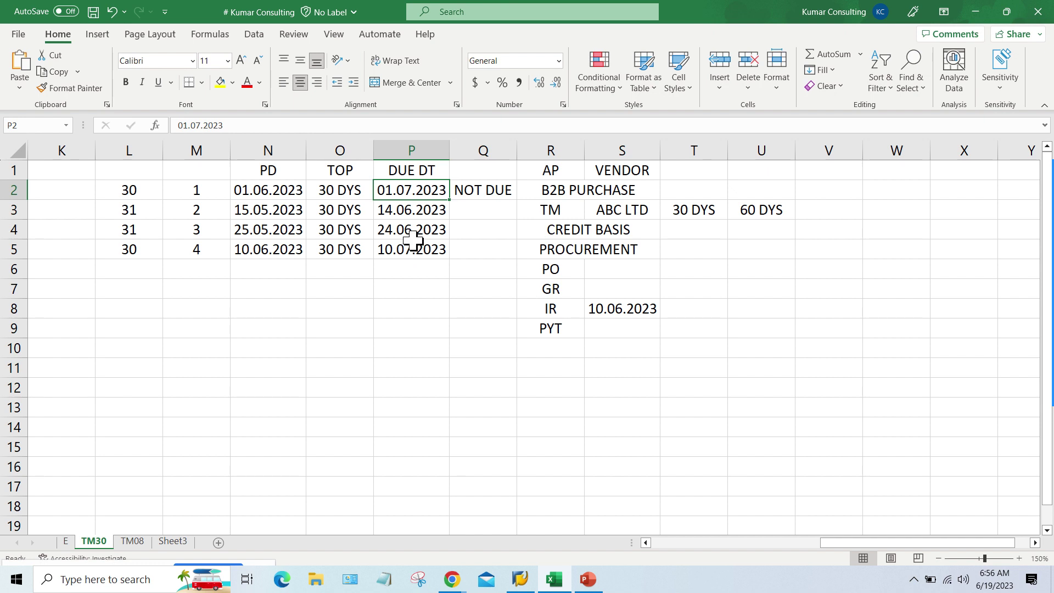
{"action": "left_click", "coordinate": [421, 209]}
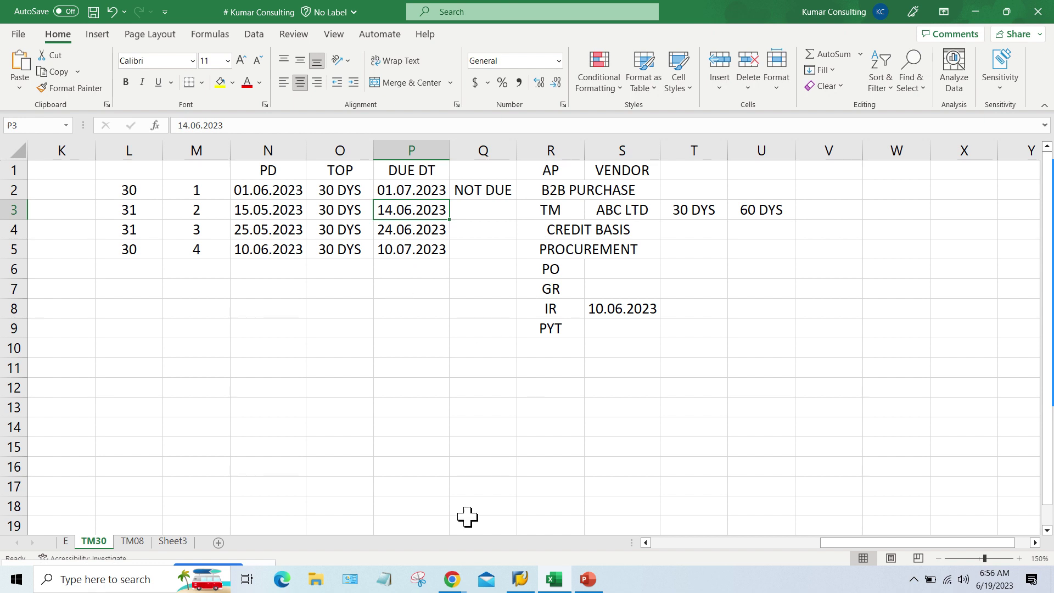
Step: Check the participants in the Google Meet call and go back to the Excel table
{"action": "left_click", "coordinate": [448, 582]}
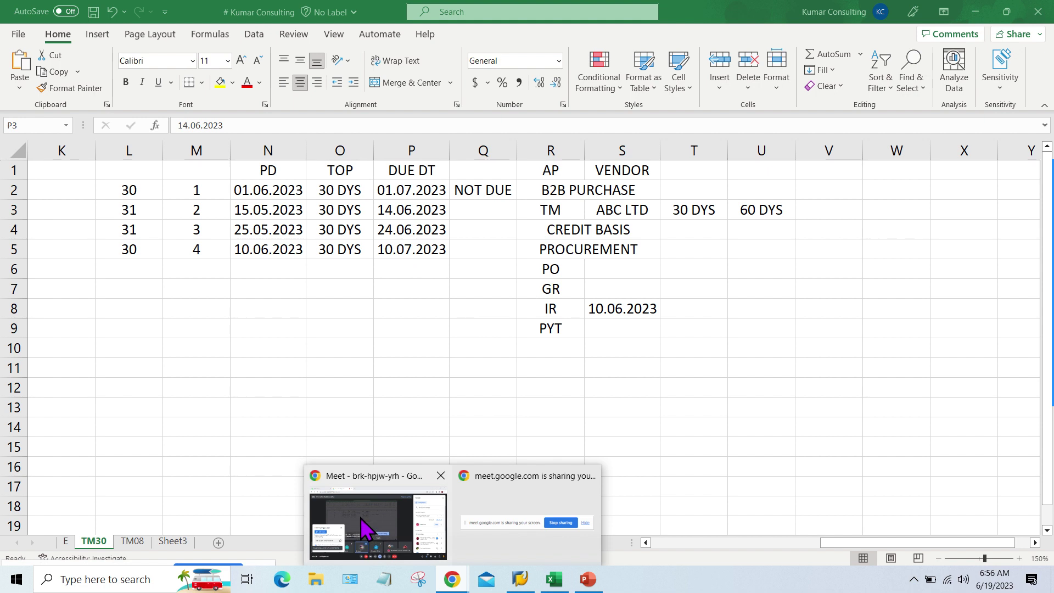
{"action": "left_click", "coordinate": [369, 535]}
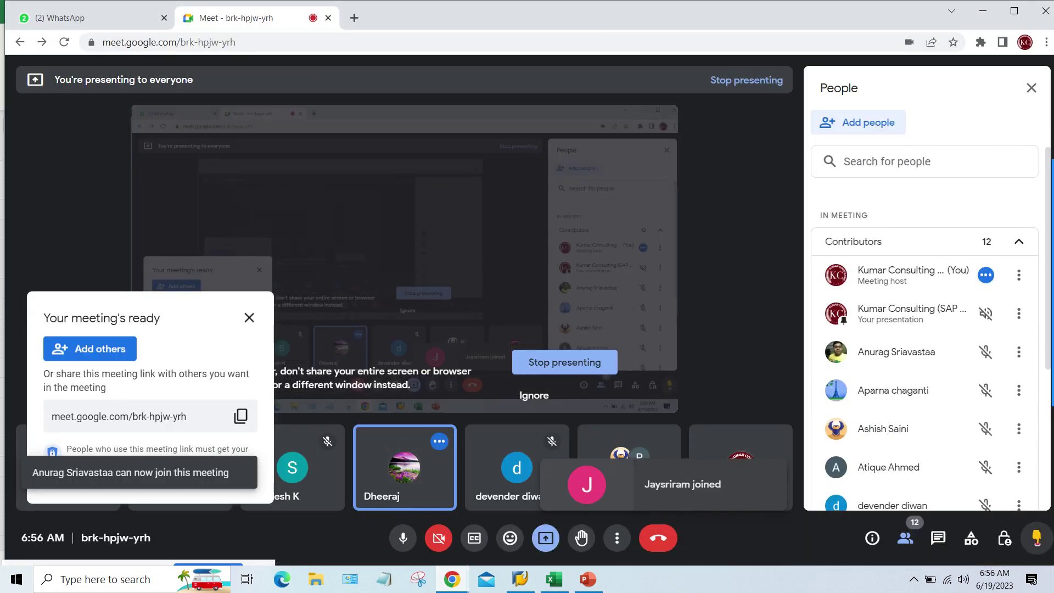
{"action": "left_click", "coordinate": [554, 580]}
{"action": "left_click", "coordinate": [481, 388]}
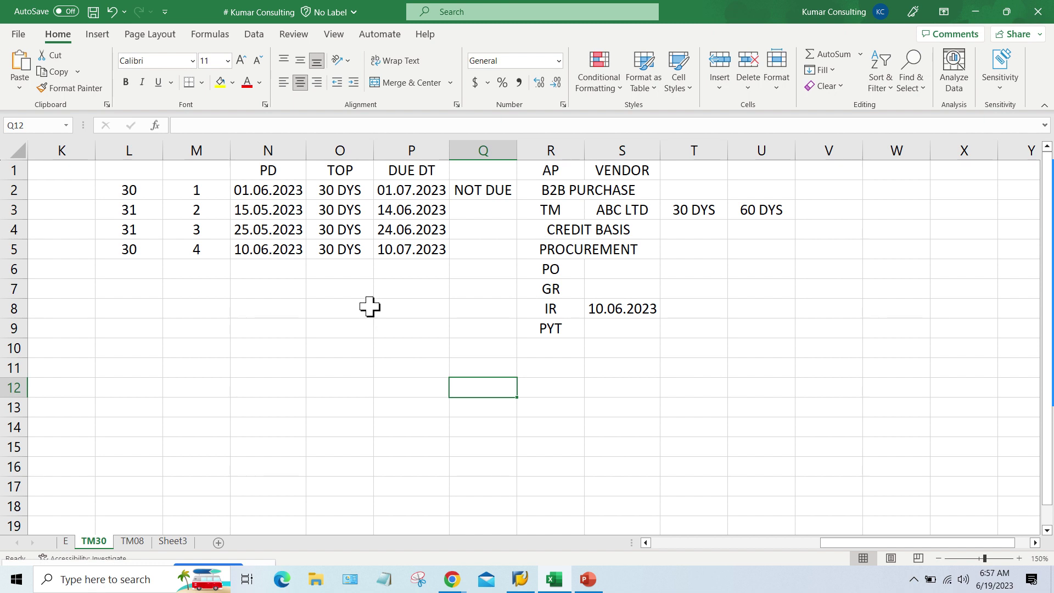
Step: Mark the second entry as OD in cell Q3, beside its due date
{"action": "left_click", "coordinate": [245, 214]}
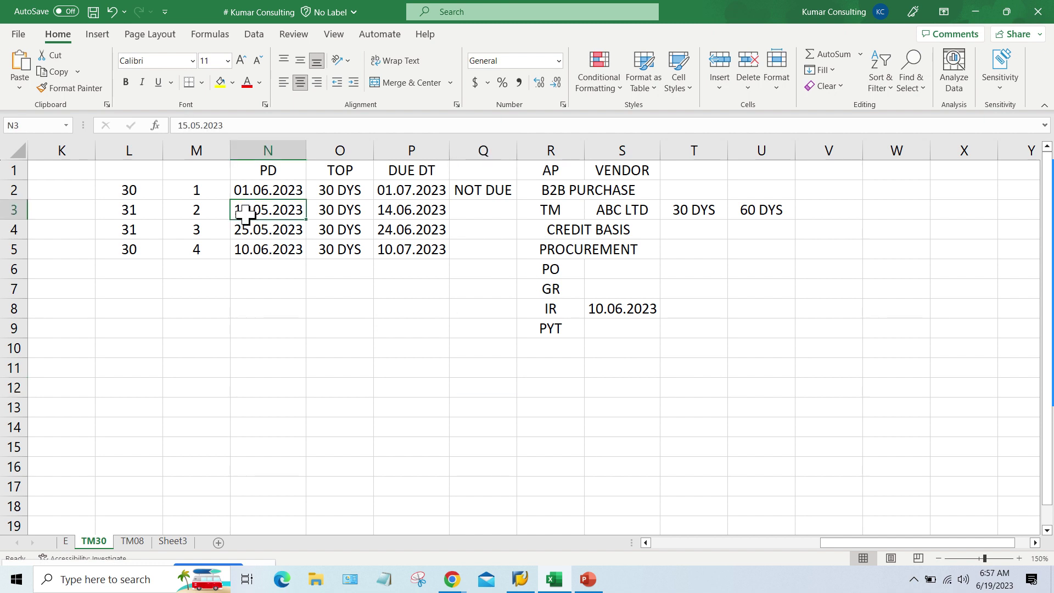
{"action": "left_click", "coordinate": [412, 226]}
{"action": "left_click", "coordinate": [391, 208]}
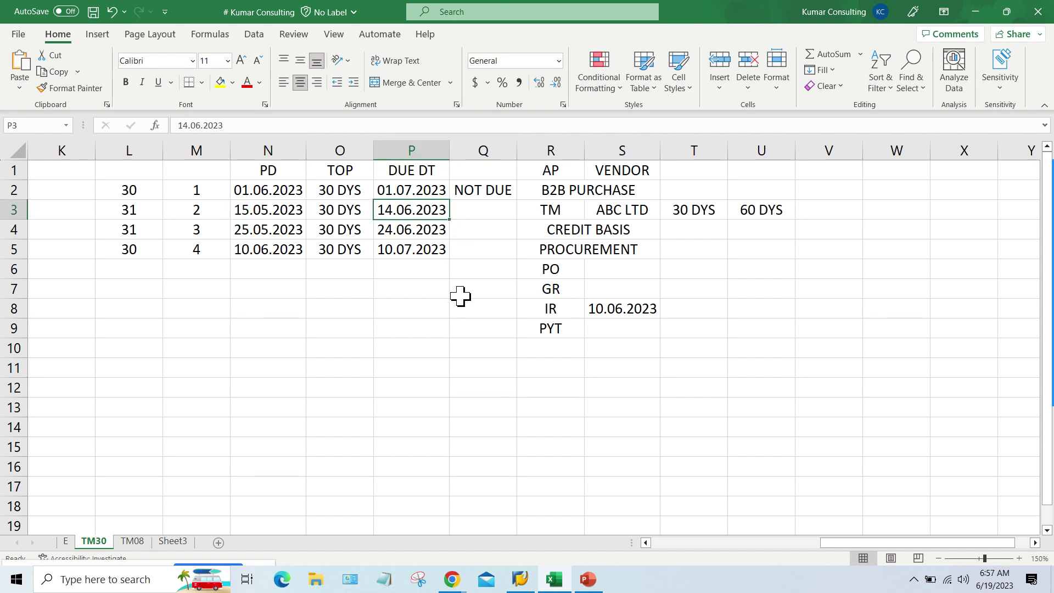
{"action": "left_click", "coordinate": [483, 210]}
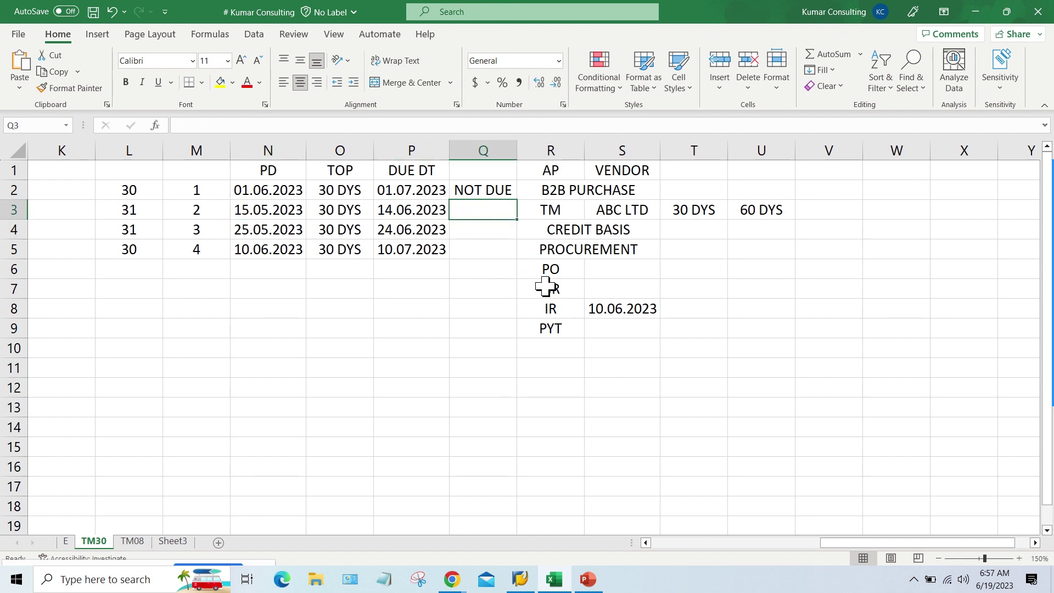
{"action": "key", "text": "F2"}
{"action": "type", "text": "V"}
{"action": "key", "text": "BackSpace"}
{"action": "type", "text": "OD"}
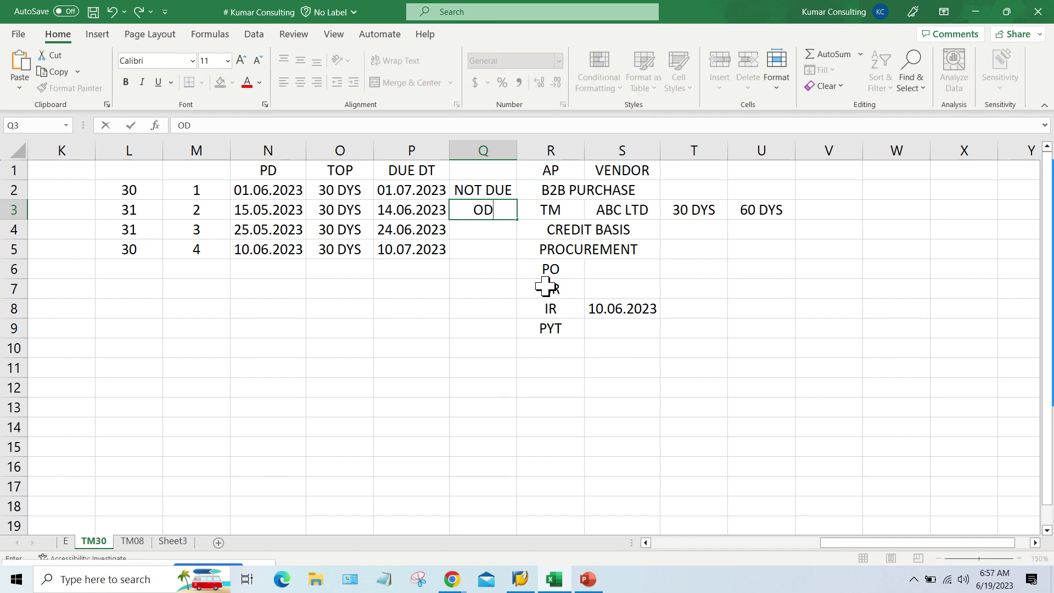
{"action": "key", "text": "Return"}
{"action": "left_click", "coordinate": [386, 207]}
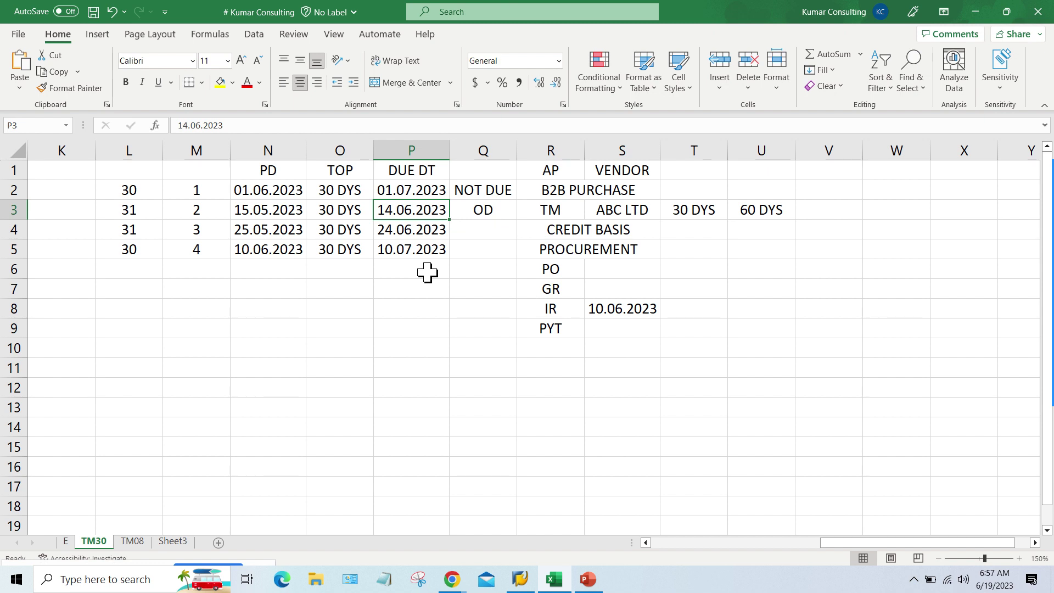
{"action": "key", "text": "Down"}
{"action": "key", "text": "Right"}
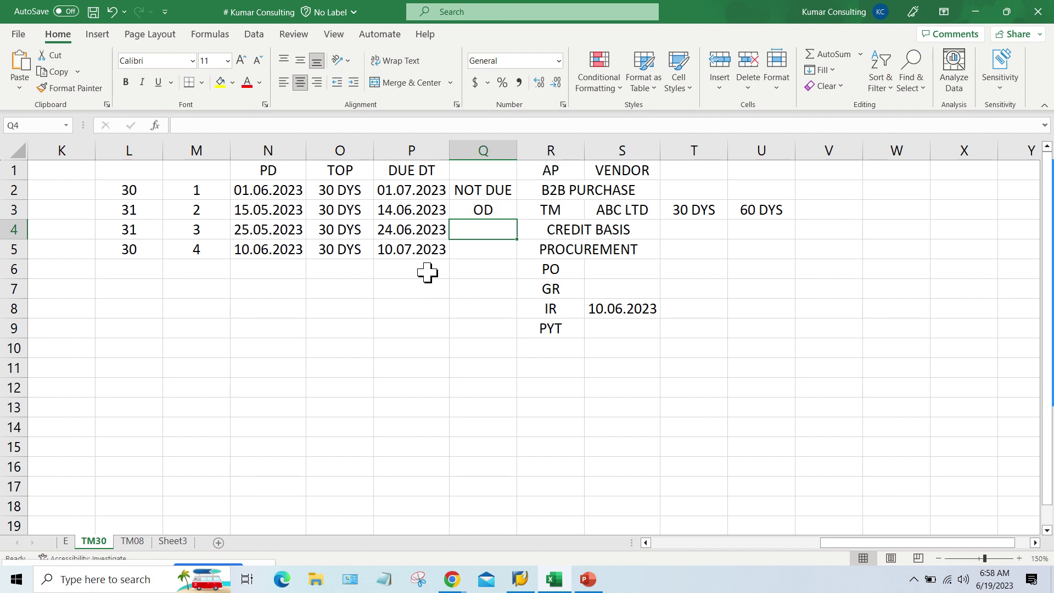
Step: Open the in-call messages in Google Meet with the cursor in the message field, and return to the Excel sheet
{"action": "left_click", "coordinate": [452, 579]}
{"action": "left_click", "coordinate": [333, 513]}
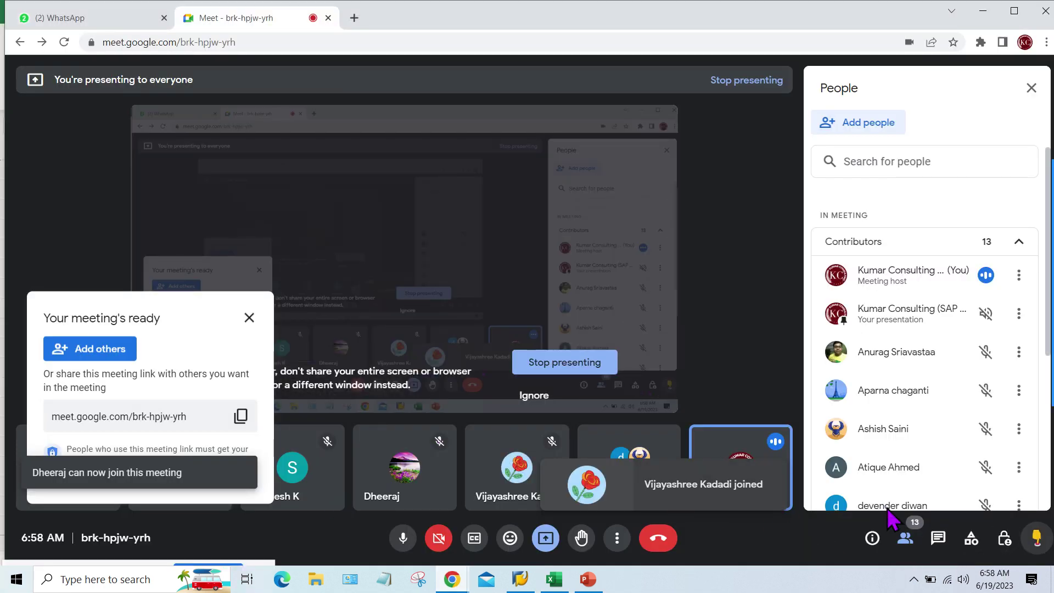
{"action": "left_click", "coordinate": [939, 539]}
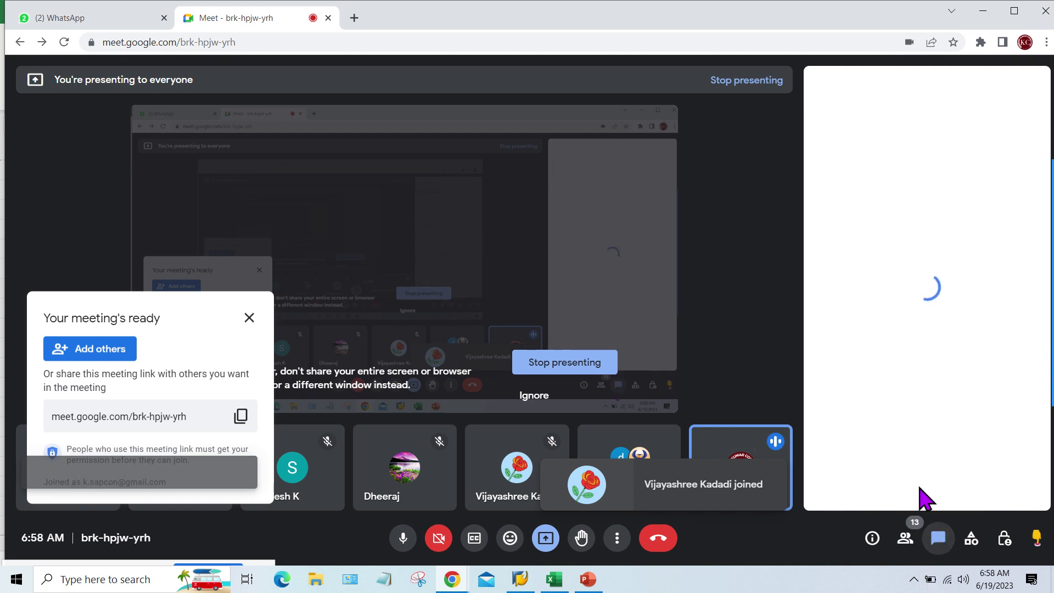
{"action": "left_click", "coordinate": [867, 486]}
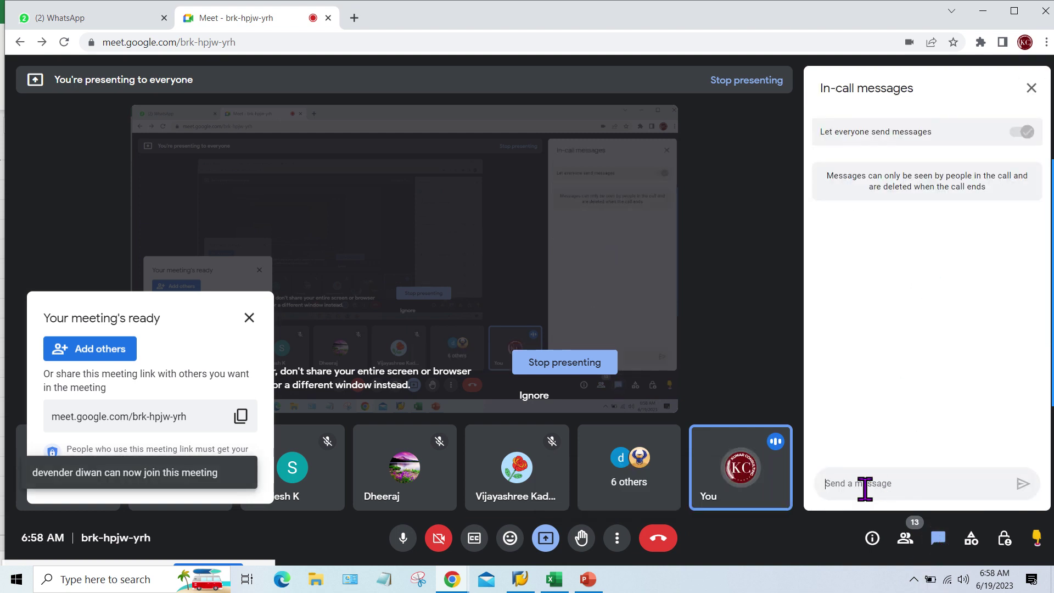
{"action": "left_click", "coordinate": [555, 583]}
{"action": "left_click", "coordinate": [285, 336]}
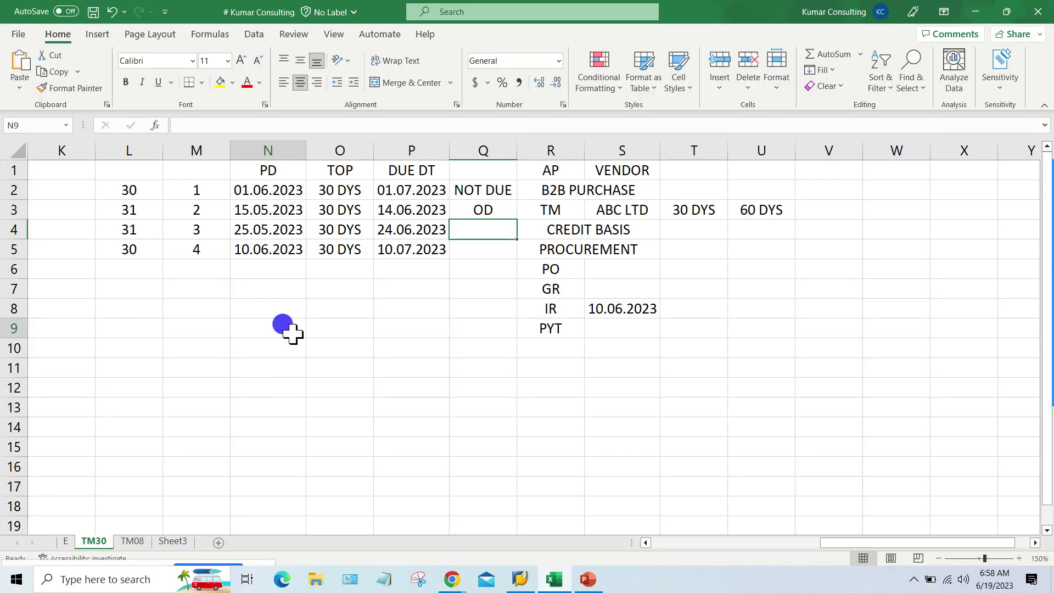
Step: Mark the third and fourth entries as NOT DUE in cells Q4 and Q5, beside their due dates
{"action": "left_click", "coordinate": [409, 228]}
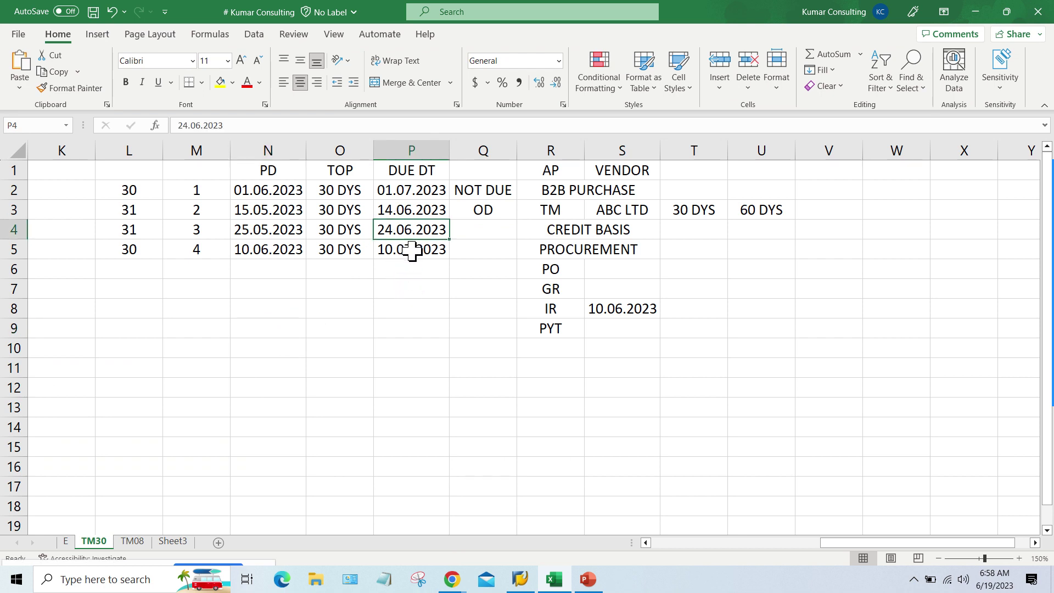
{"action": "left_click", "coordinate": [479, 228]}
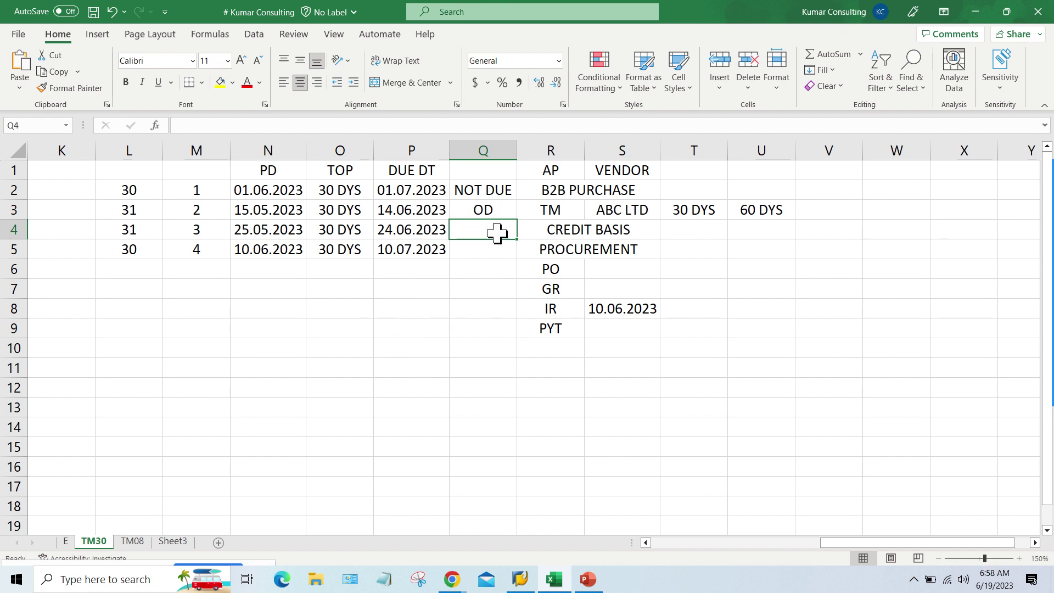
{"action": "type", "text": "N"}
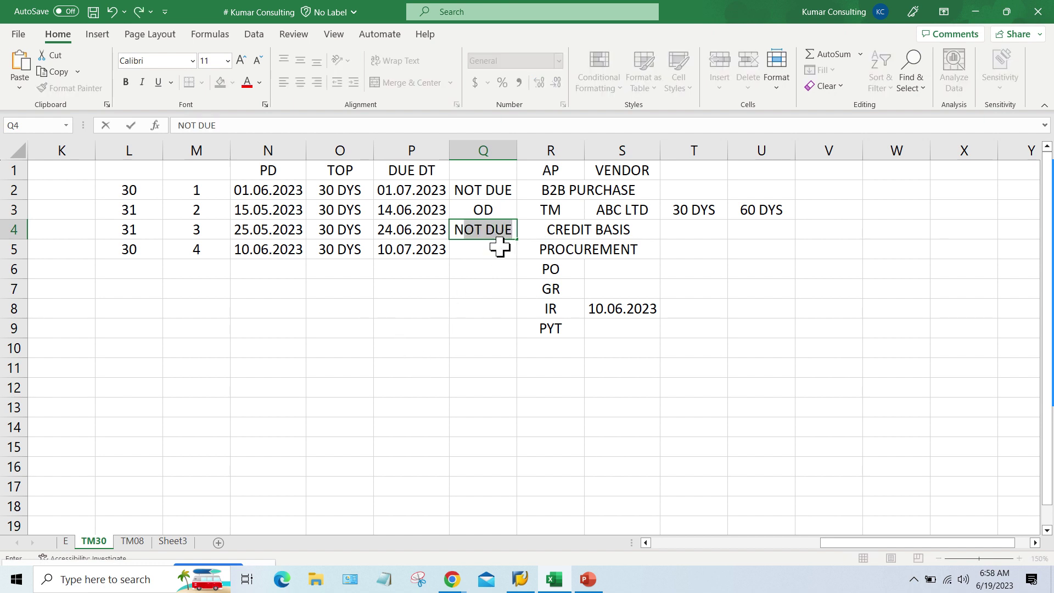
{"action": "key", "text": "Return"}
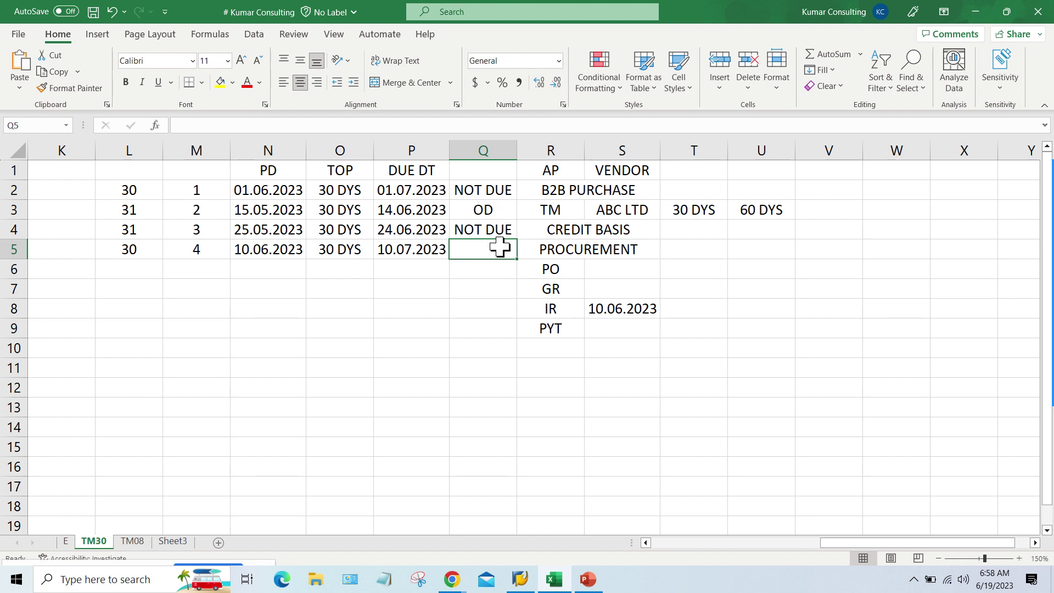
{"action": "left_click_drag", "start_coordinate": [411, 245], "coordinate": [485, 252]}
{"action": "type", "text": "N"}
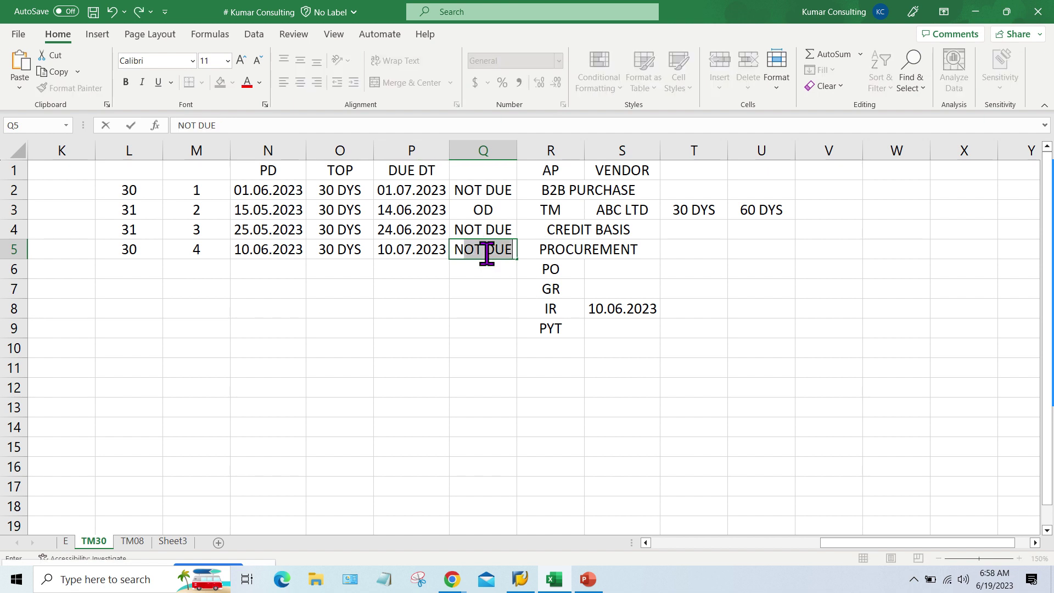
{"action": "key", "text": "Return"}
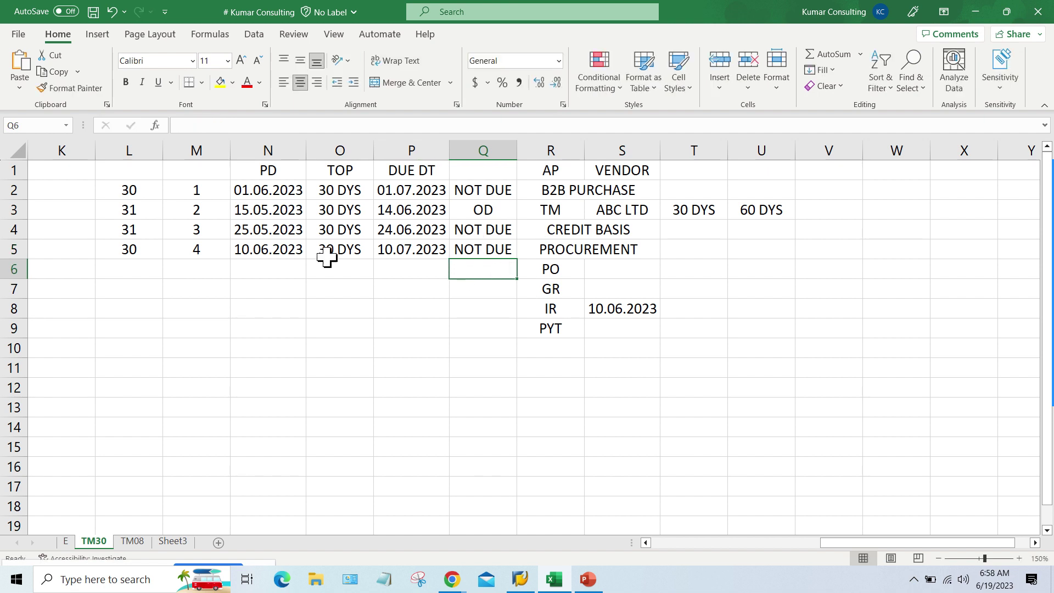
Step: Add entry 5 in row 6 of the table, with PD 20.05.2023 and payment terms of 30 DYS
{"action": "left_click", "coordinate": [187, 267]}
{"action": "type", "text": "5"}
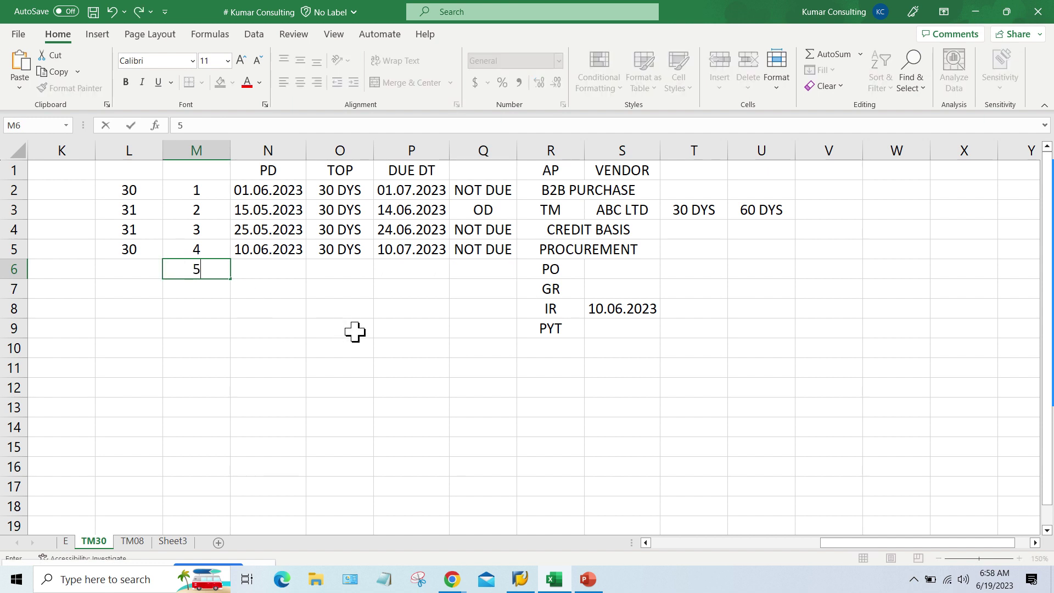
{"action": "key", "text": "Tab"}
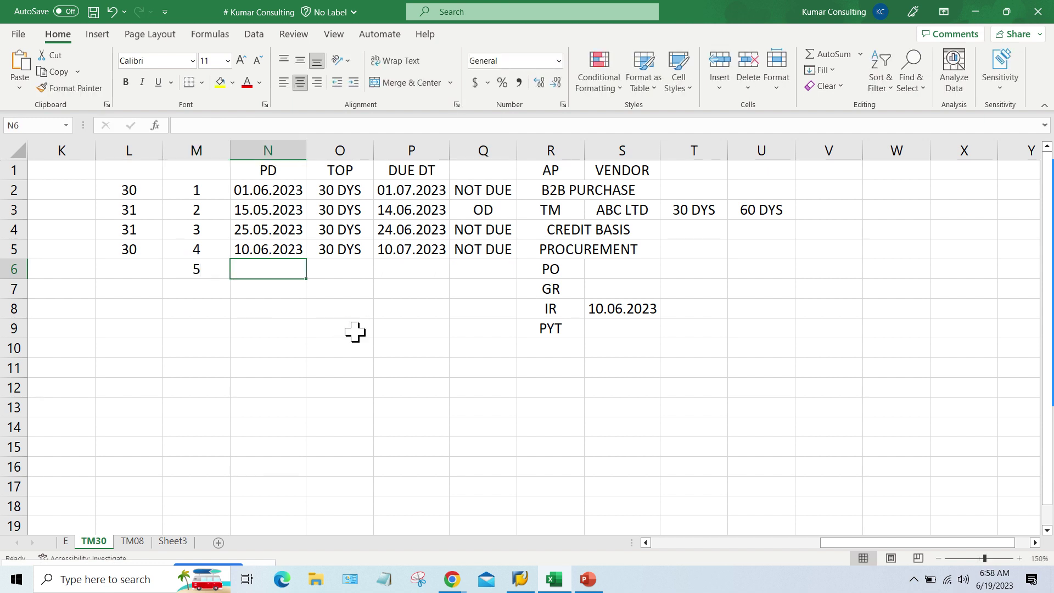
{"action": "type", "text": "20.06"}
{"action": "key", "text": "BackSpace"}
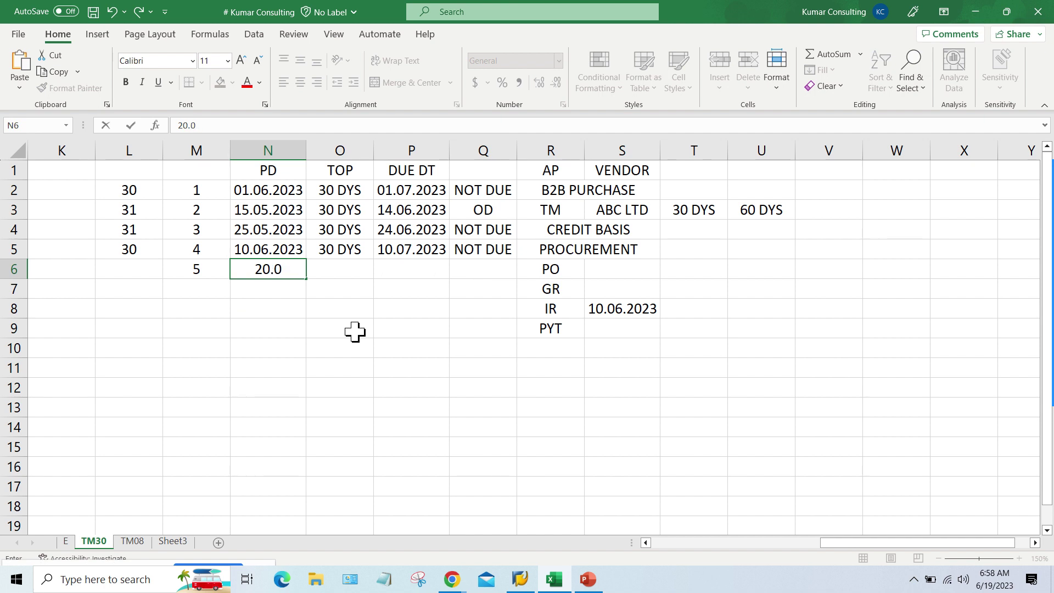
{"action": "type", "text": "5.2023"}
{"action": "key", "text": "Tab"}
{"action": "type", "text": "30 DYS"}
{"action": "key", "text": "Tab"}
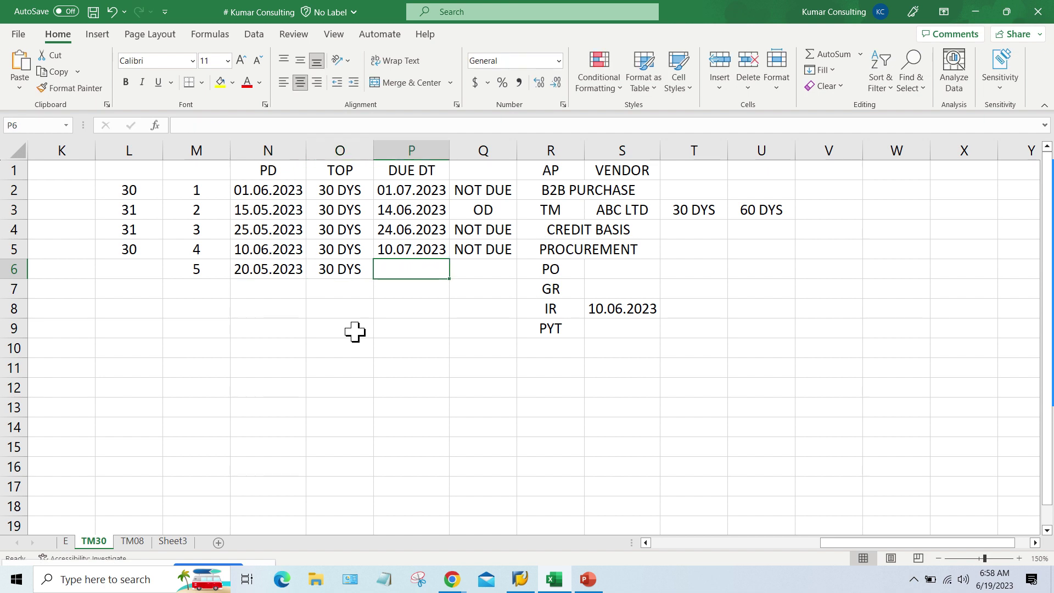
Step: Give the fifth entry the due date 19.07.2023 in P6 and the status DUE in Q6
{"action": "type", "text": "19.0"}
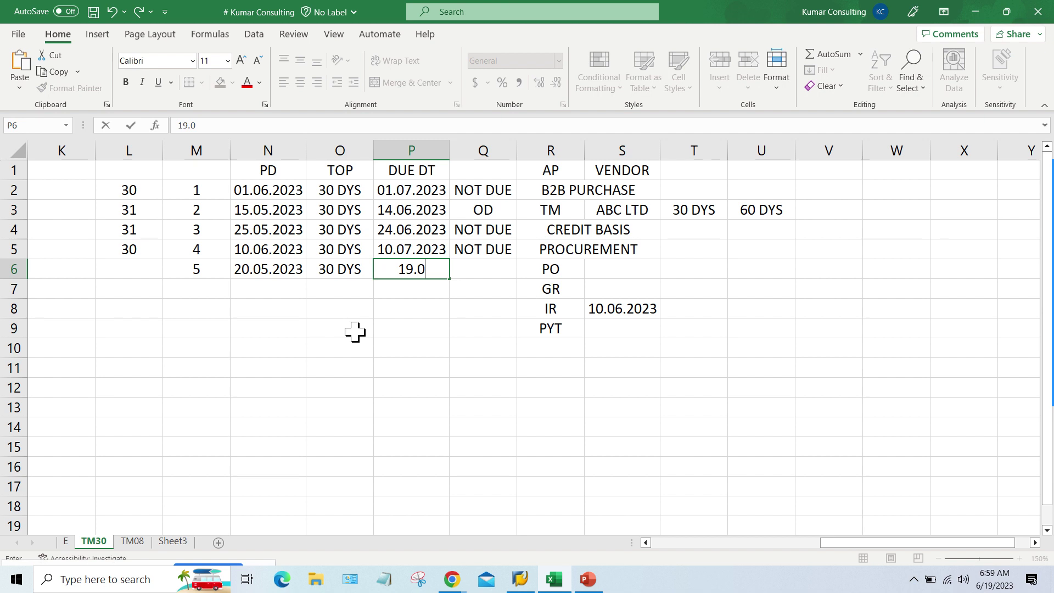
{"action": "type", "text": "7.2023"}
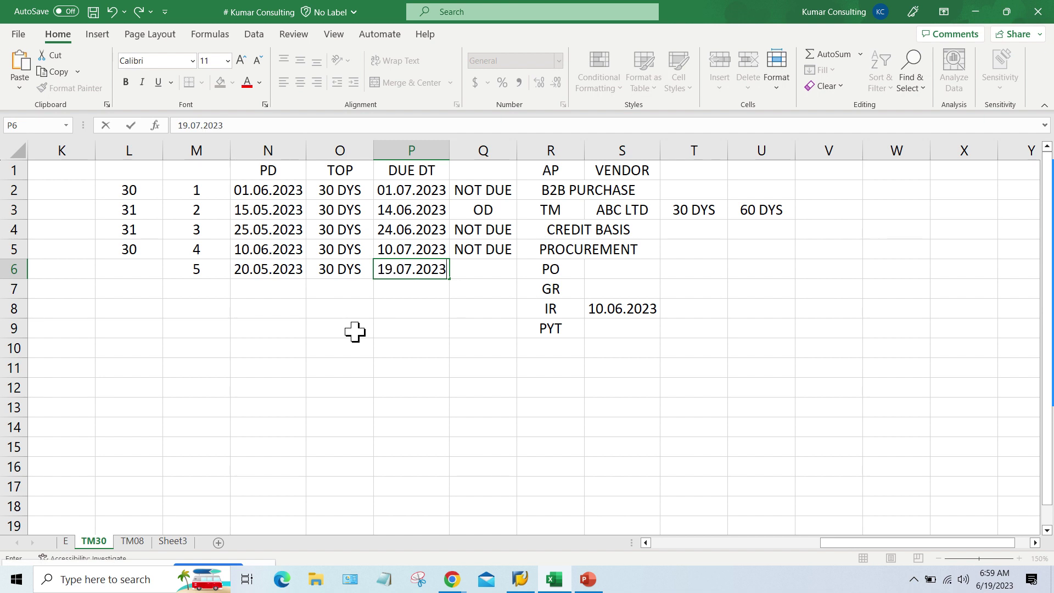
{"action": "key", "text": "Return"}
{"action": "left_click", "coordinate": [483, 269]}
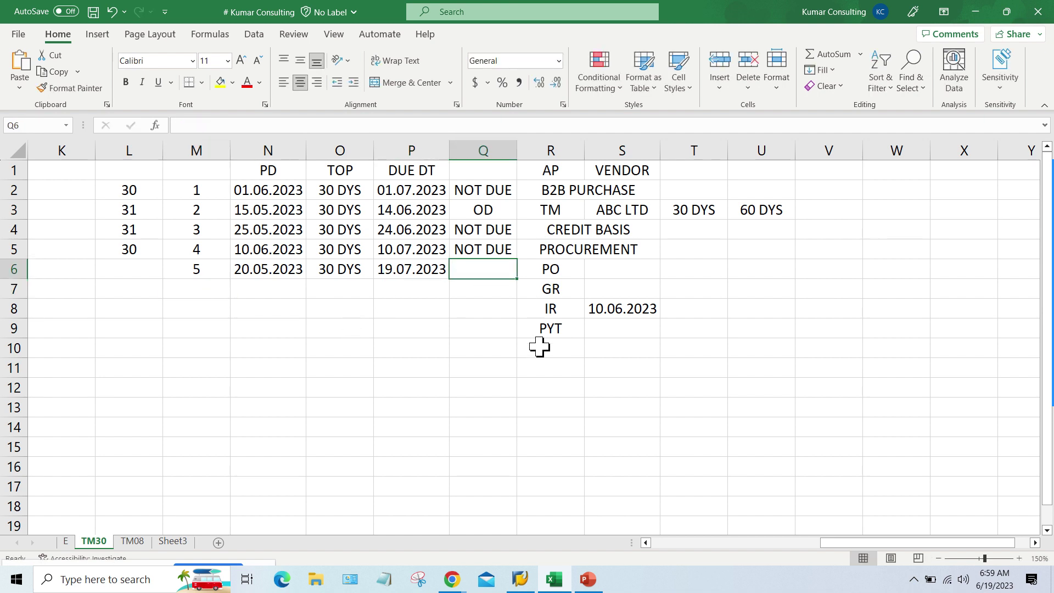
{"action": "type", "text": "DUE"}
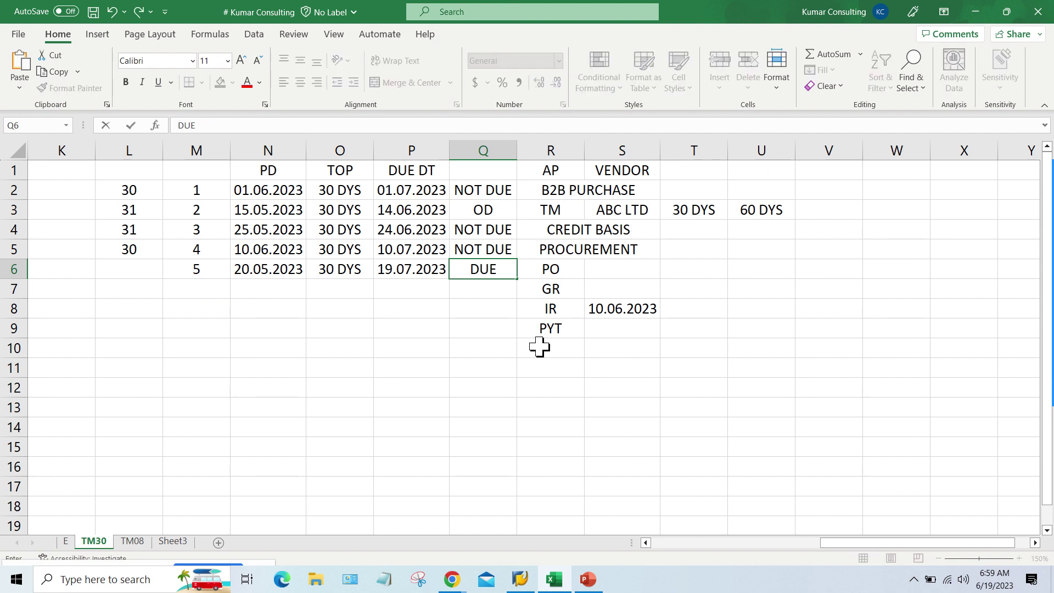
{"action": "key", "text": "Return"}
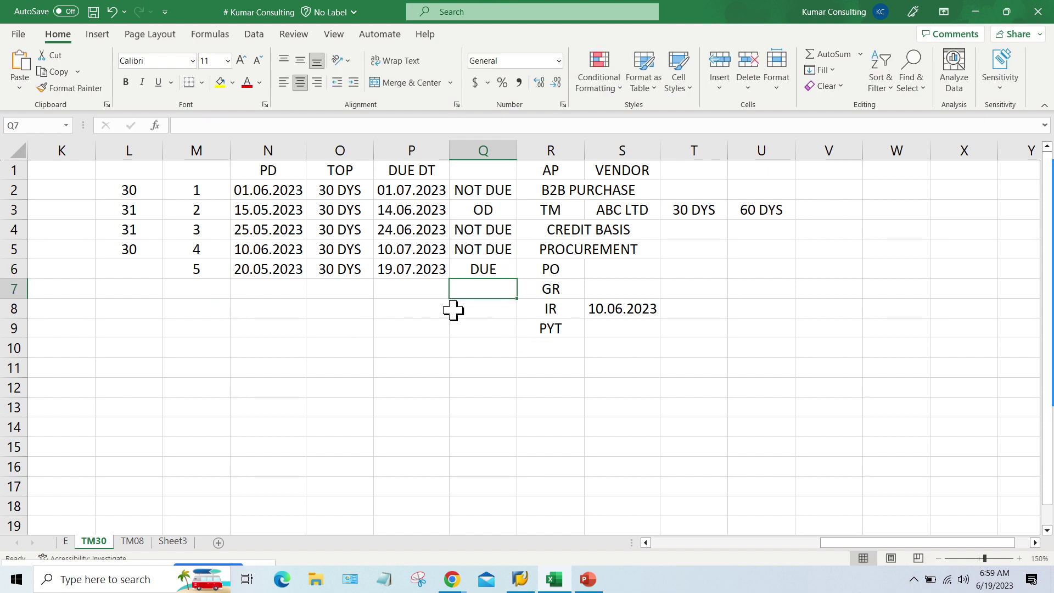
Step: Examine the fifth entry's due date and status, and compare them with the other due dates in column P
{"action": "left_click", "coordinate": [415, 272]}
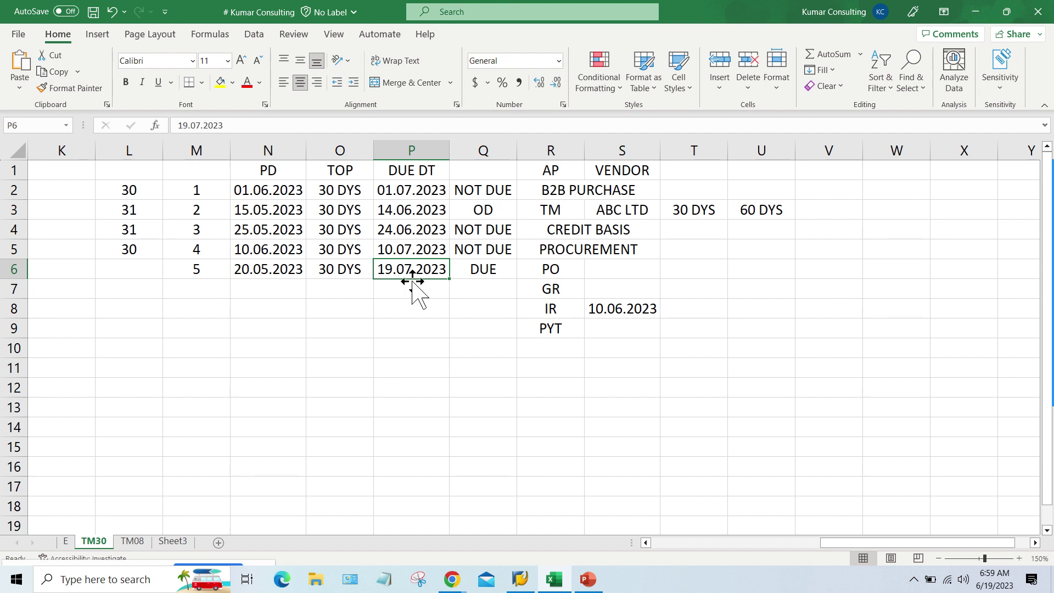
{"action": "left_click", "coordinate": [470, 271]}
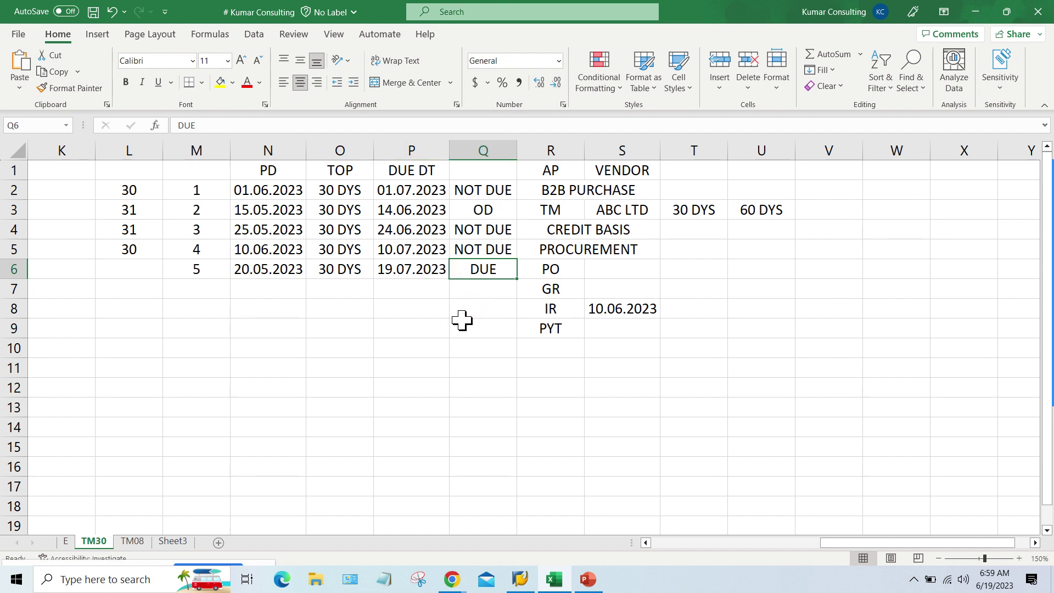
{"action": "left_click_drag", "start_coordinate": [386, 285], "coordinate": [387, 273]}
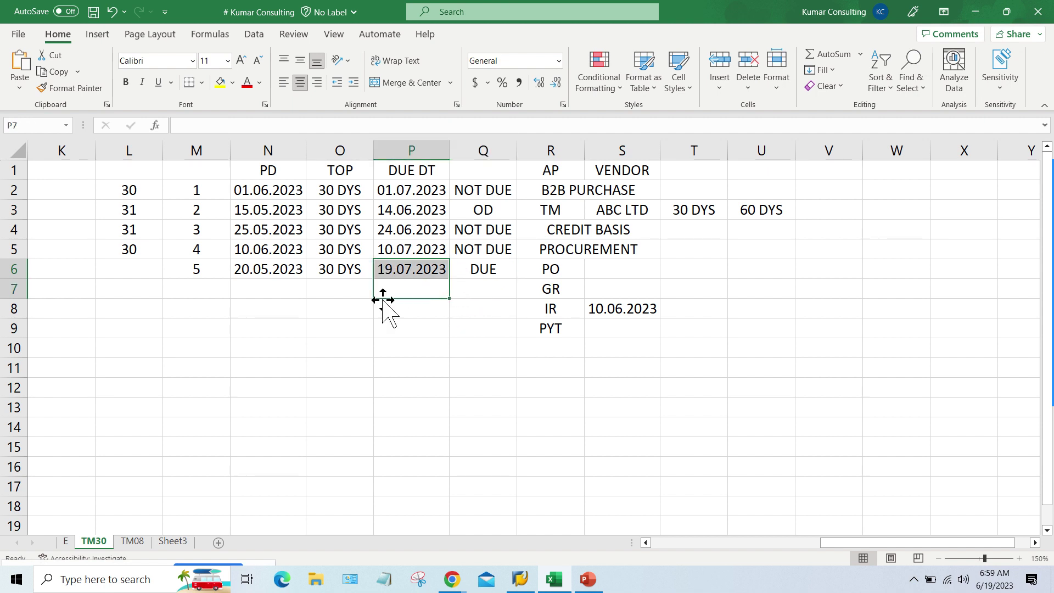
{"action": "left_click", "coordinate": [413, 269]}
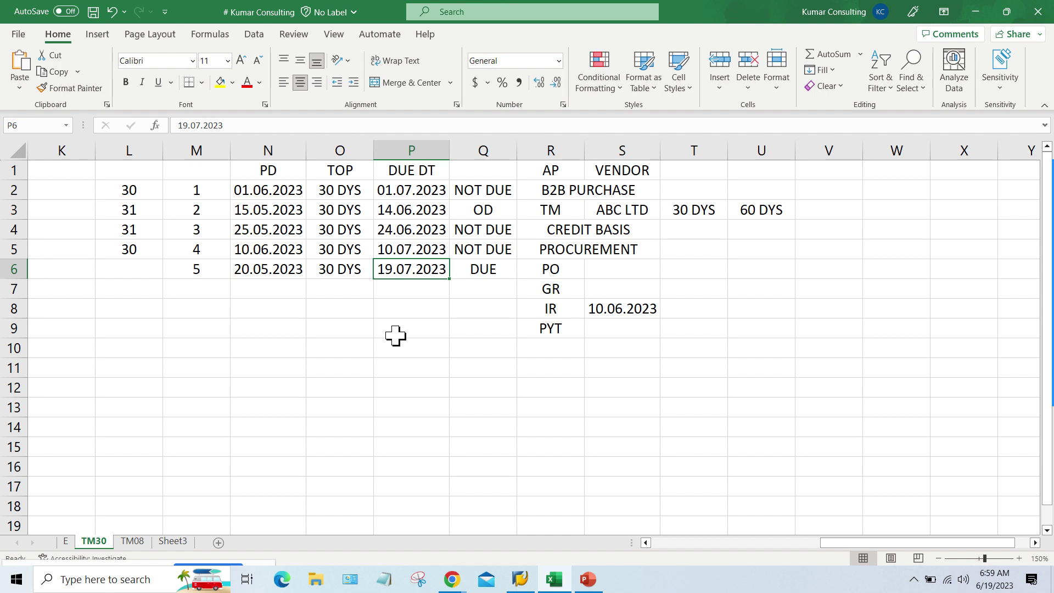
{"action": "left_click", "coordinate": [409, 207]}
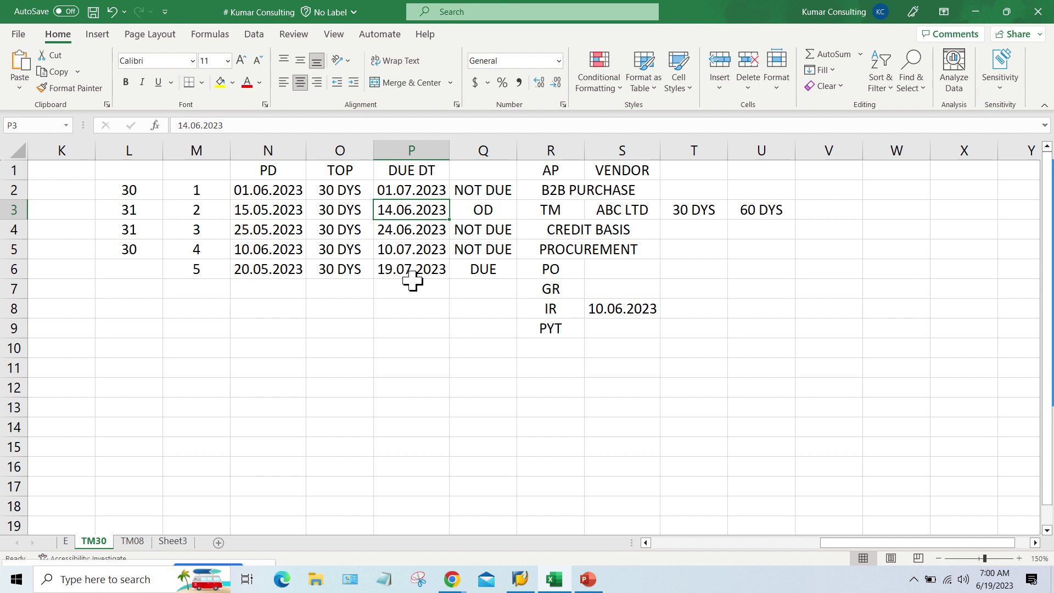
{"action": "left_click", "coordinate": [381, 348]}
{"action": "left_click", "coordinate": [405, 192]}
{"action": "left_click_drag", "start_coordinate": [417, 204], "coordinate": [417, 273]}
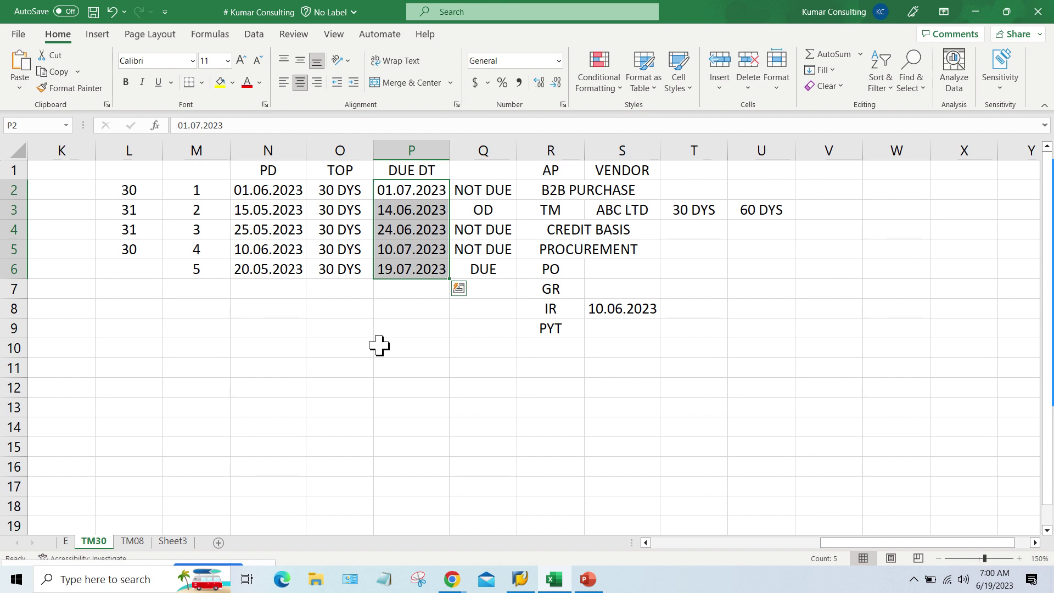
{"action": "left_click", "coordinate": [414, 230]}
{"action": "left_click", "coordinate": [407, 287]}
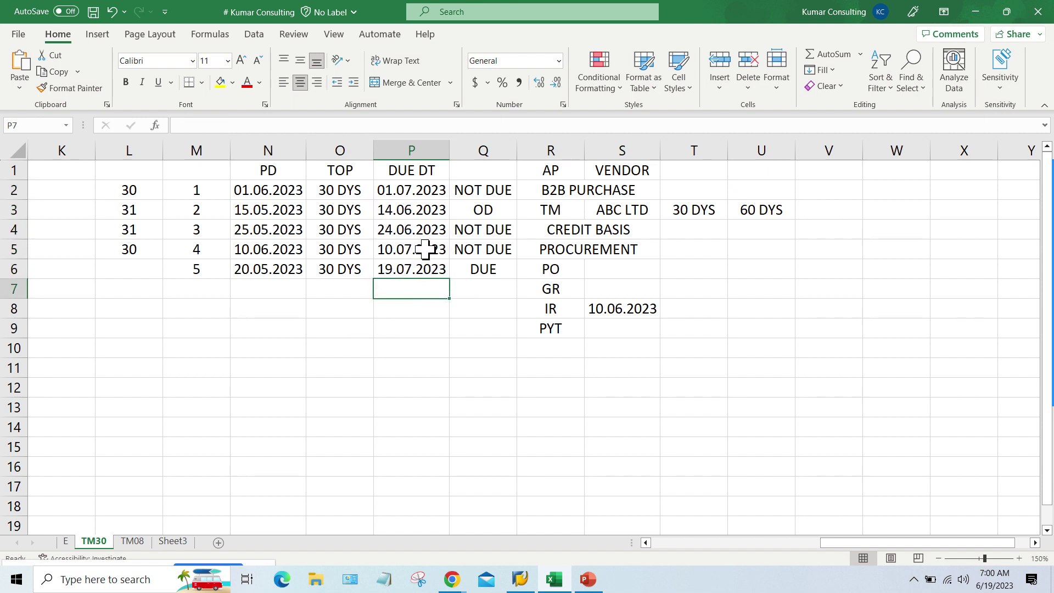
Step: Review how the PD dates in column N and payment terms in column O lead to the due dates in column P
{"action": "left_click_drag", "start_coordinate": [269, 189], "coordinate": [421, 189]}
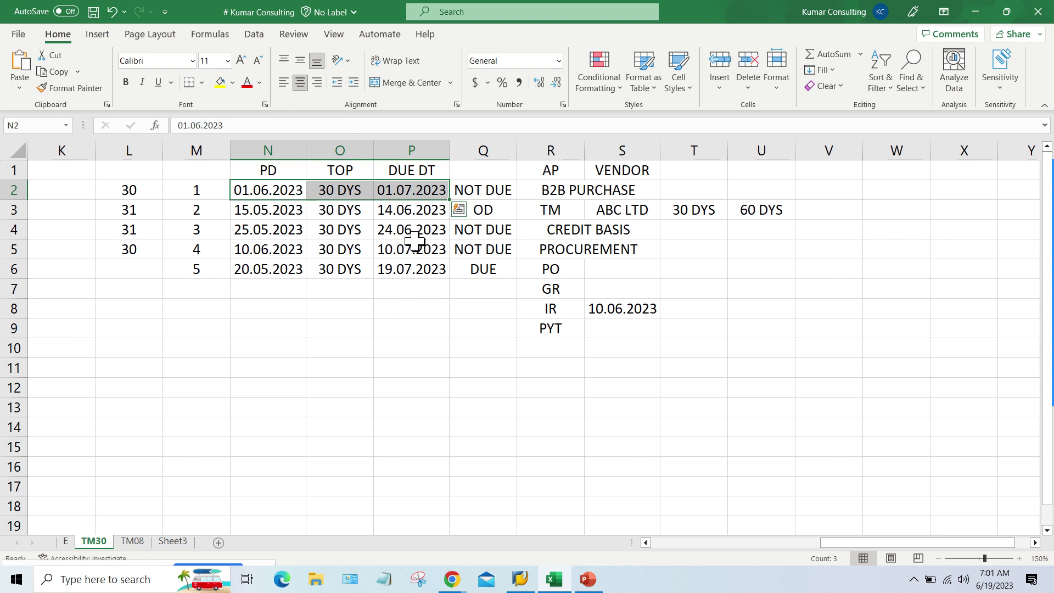
{"action": "left_click", "coordinate": [365, 328]}
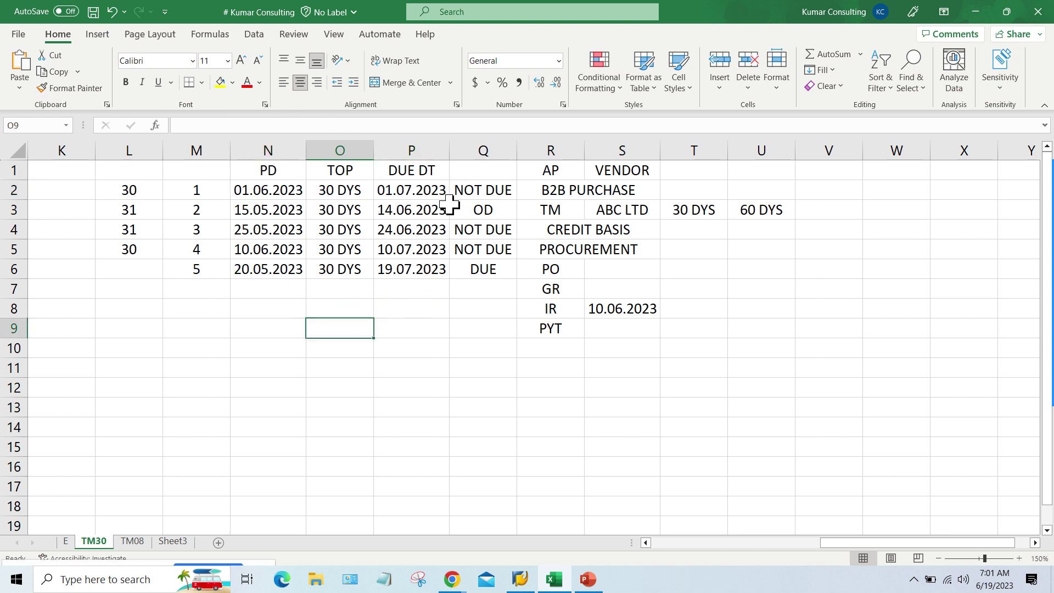
{"action": "left_click", "coordinate": [433, 191]}
{"action": "left_click_drag", "start_coordinate": [434, 190], "coordinate": [422, 269]}
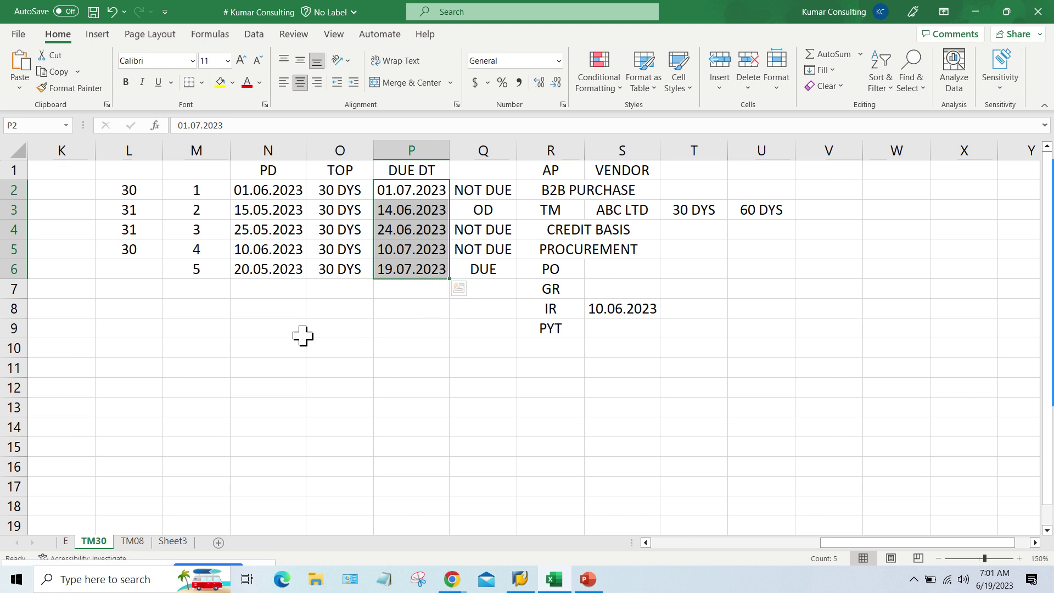
{"action": "left_click", "coordinate": [341, 187]}
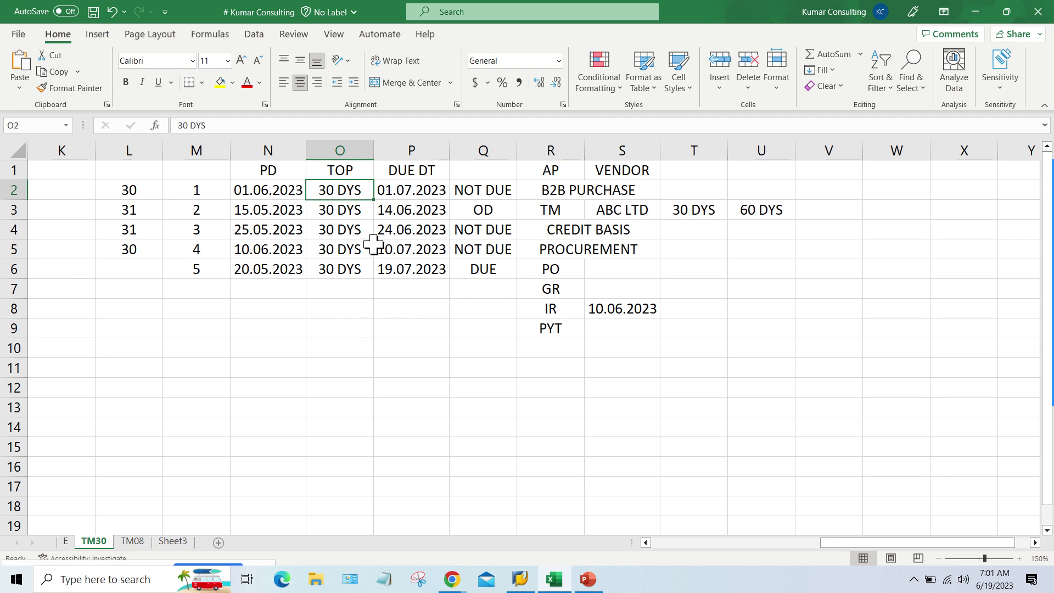
{"action": "left_click_drag", "start_coordinate": [341, 191], "coordinate": [341, 268]}
{"action": "left_click_drag", "start_coordinate": [419, 188], "coordinate": [411, 266]}
{"action": "left_click", "coordinate": [362, 192]}
{"action": "left_click_drag", "start_coordinate": [413, 189], "coordinate": [416, 274]}
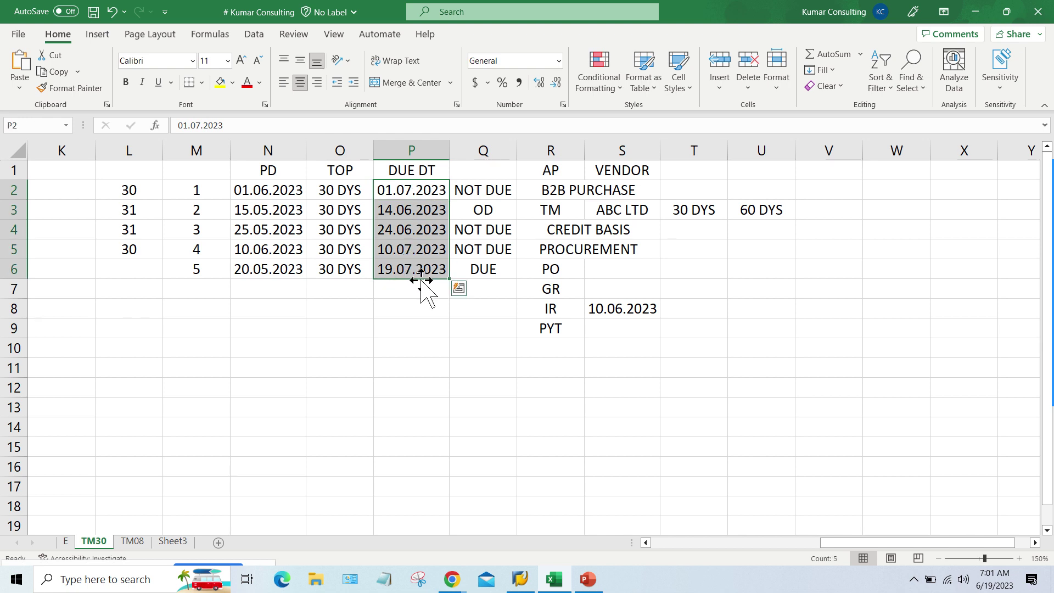
Step: Look at the Terms of Payment presentation in PowerPoint and return to the Excel table
{"action": "left_click", "coordinate": [588, 585]}
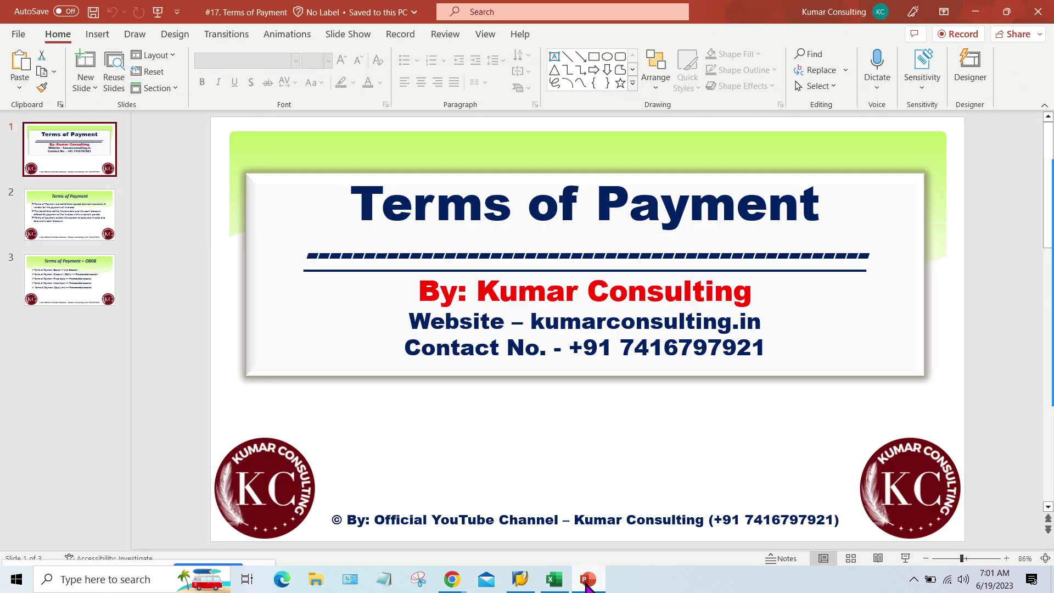
{"action": "left_click", "coordinate": [554, 579]}
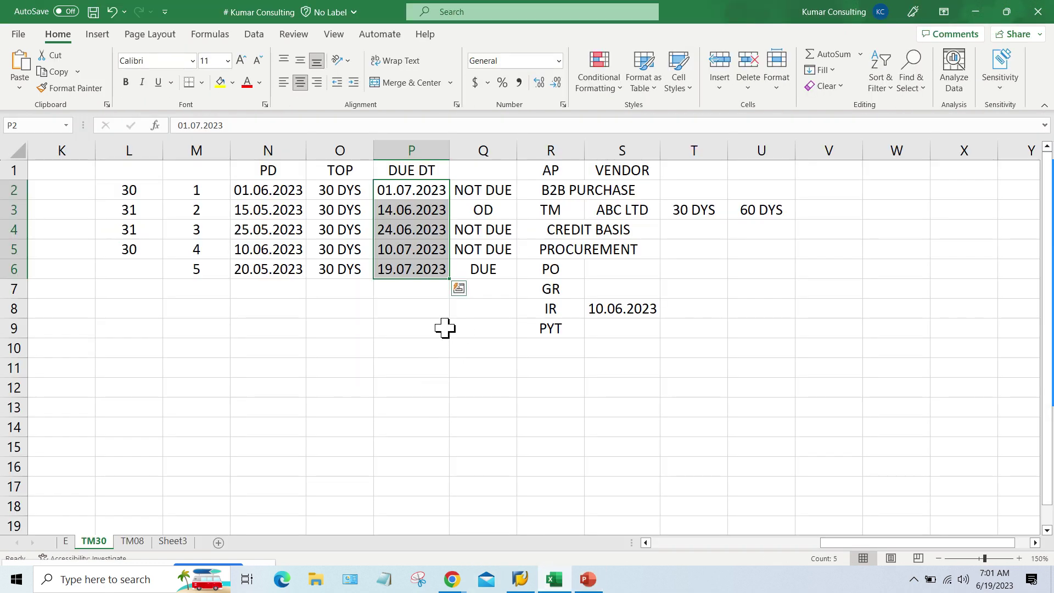
{"action": "left_click", "coordinate": [422, 309]}
Step: Check the fifth entry's PD against its due date and correct the due date in P6 to 19.06.2023
{"action": "left_click", "coordinate": [281, 265]}
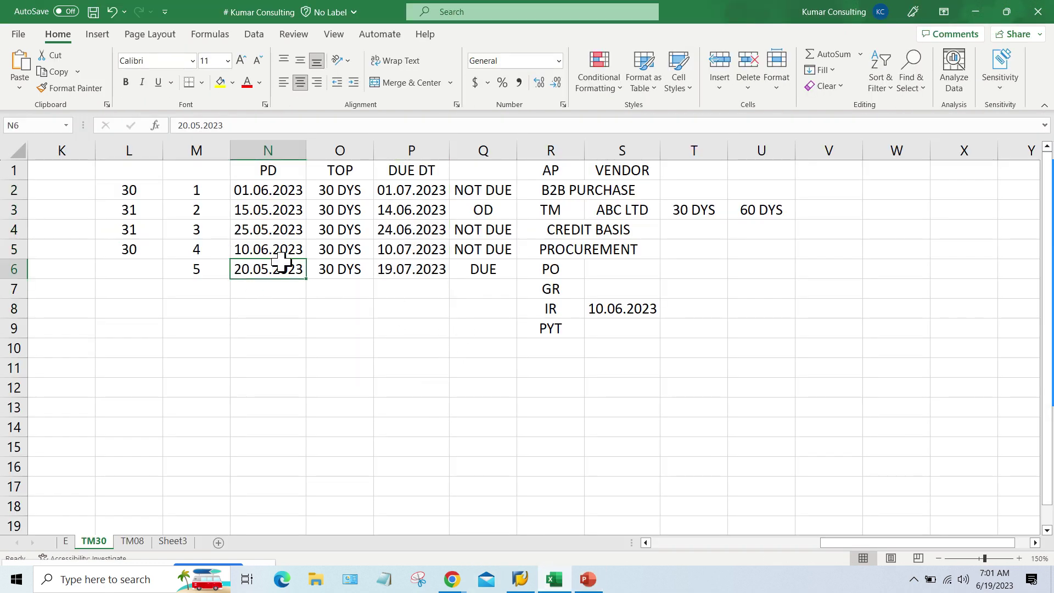
{"action": "left_click", "coordinate": [439, 266]}
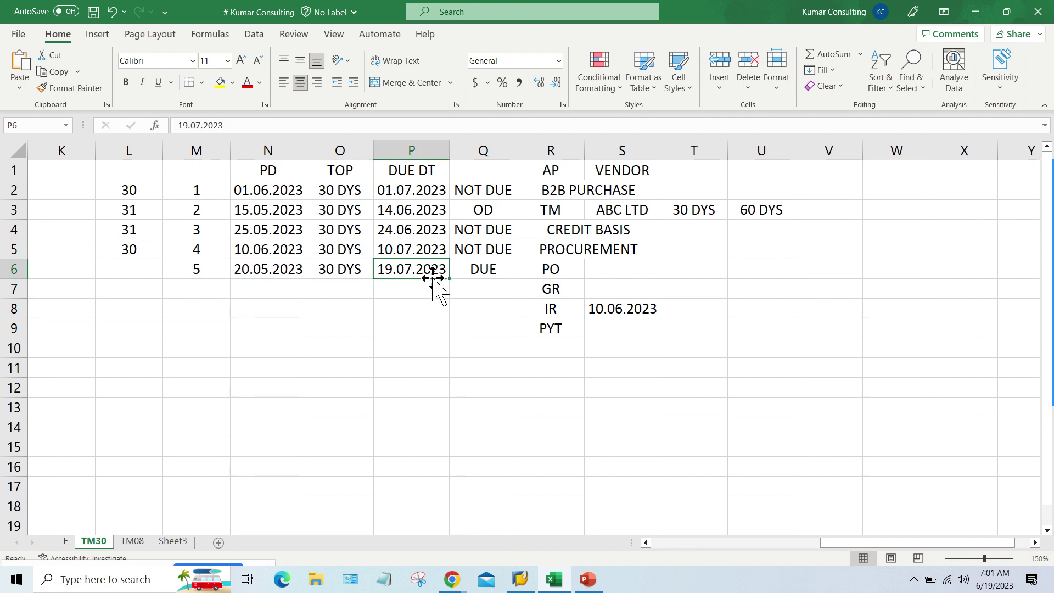
{"action": "left_click", "coordinate": [276, 270]}
{"action": "left_click", "coordinate": [416, 269]}
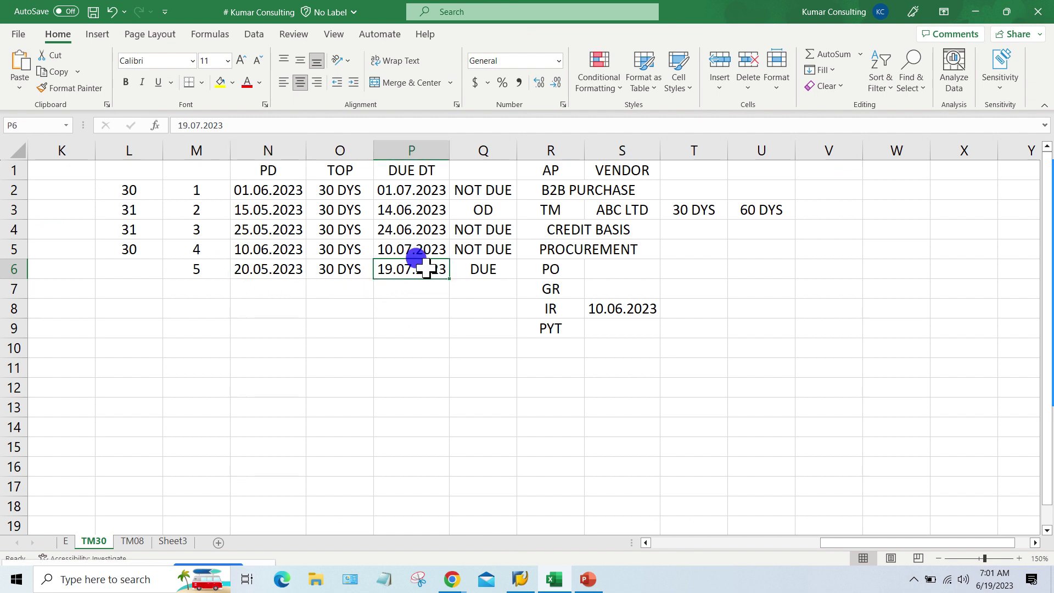
{"action": "left_click", "coordinate": [240, 267]}
{"action": "left_click", "coordinate": [391, 267]}
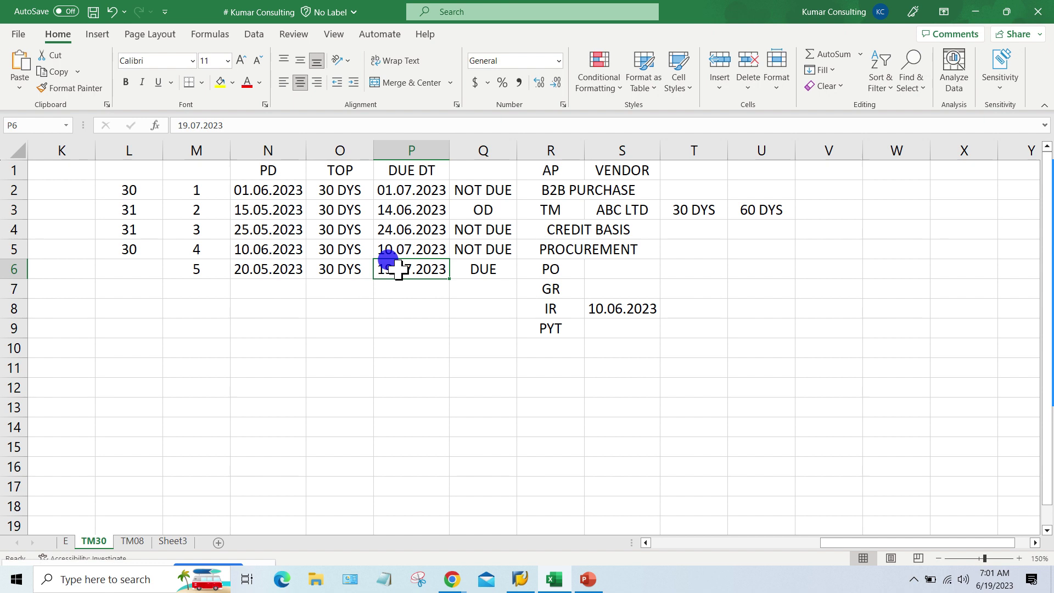
{"action": "double_click", "coordinate": [407, 267]}
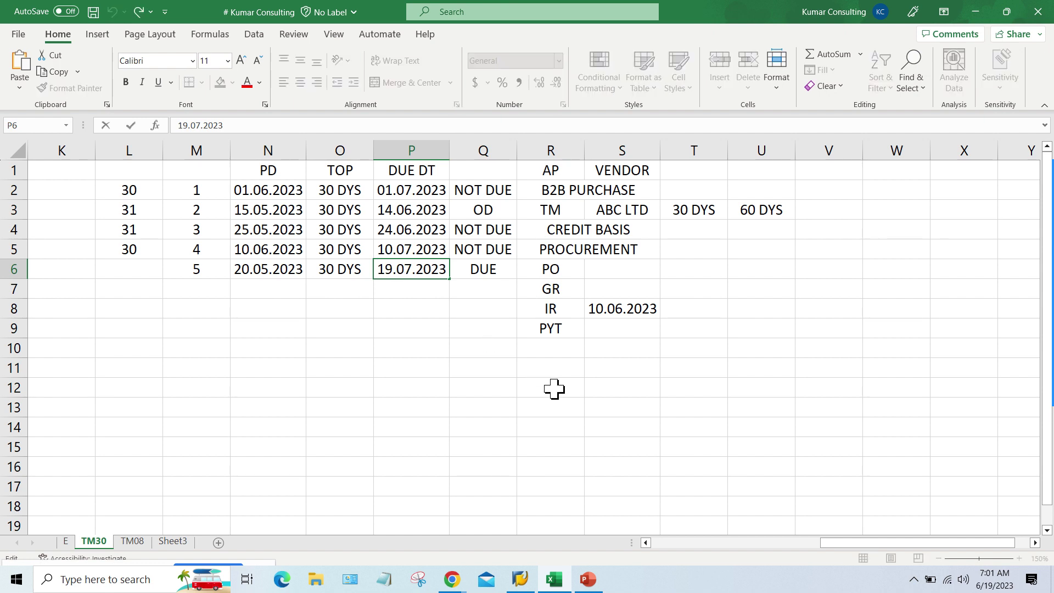
{"action": "key", "text": "Delete"}
{"action": "type", "text": "6"}
{"action": "key", "text": "Return"}
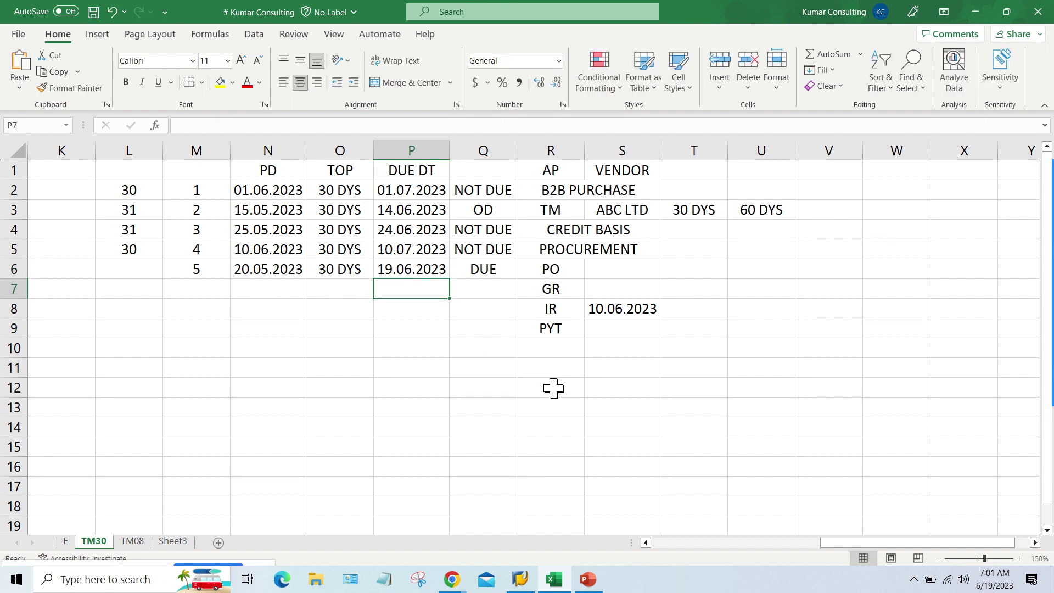
Step: Review how the fifth entry's PD and payment terms in row 6 lead to its due date, comparing it with the fourth entry
{"action": "left_click", "coordinate": [258, 263]}
{"action": "left_click", "coordinate": [332, 262]}
{"action": "left_click", "coordinate": [406, 263]}
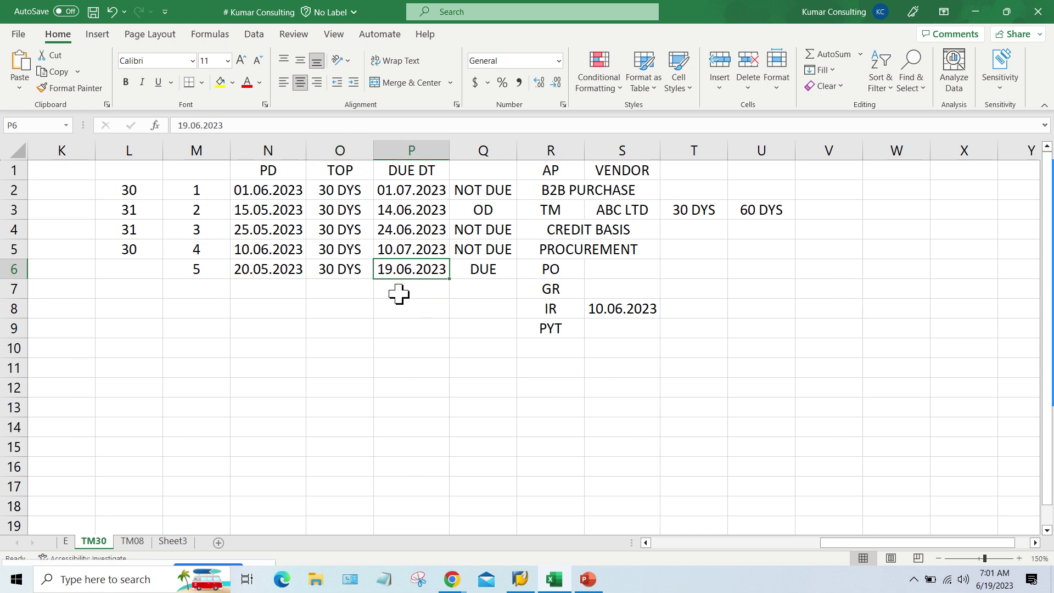
{"action": "left_click", "coordinate": [246, 262]}
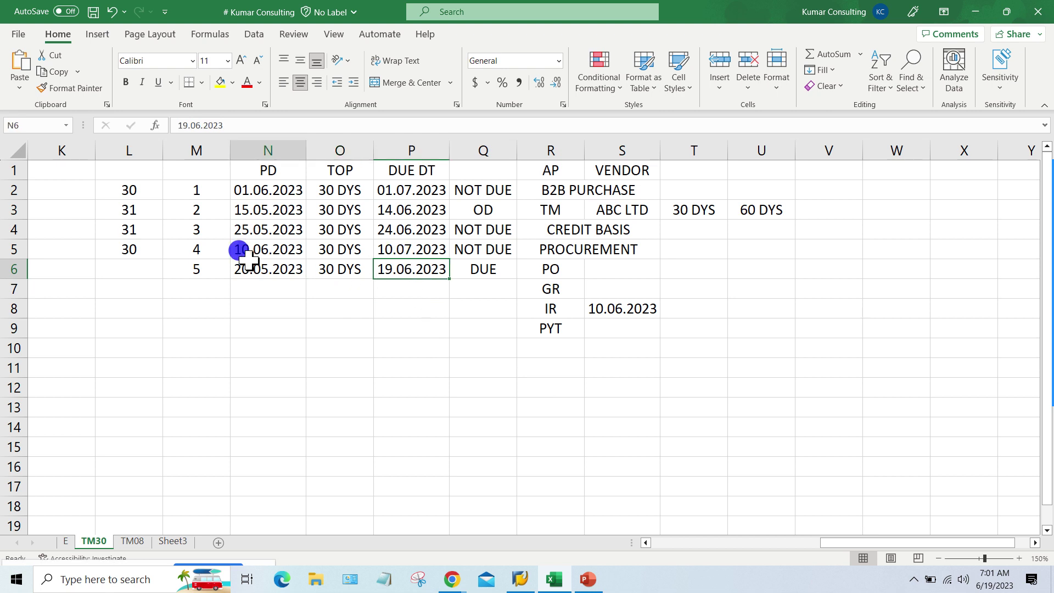
{"action": "left_click", "coordinate": [435, 249]}
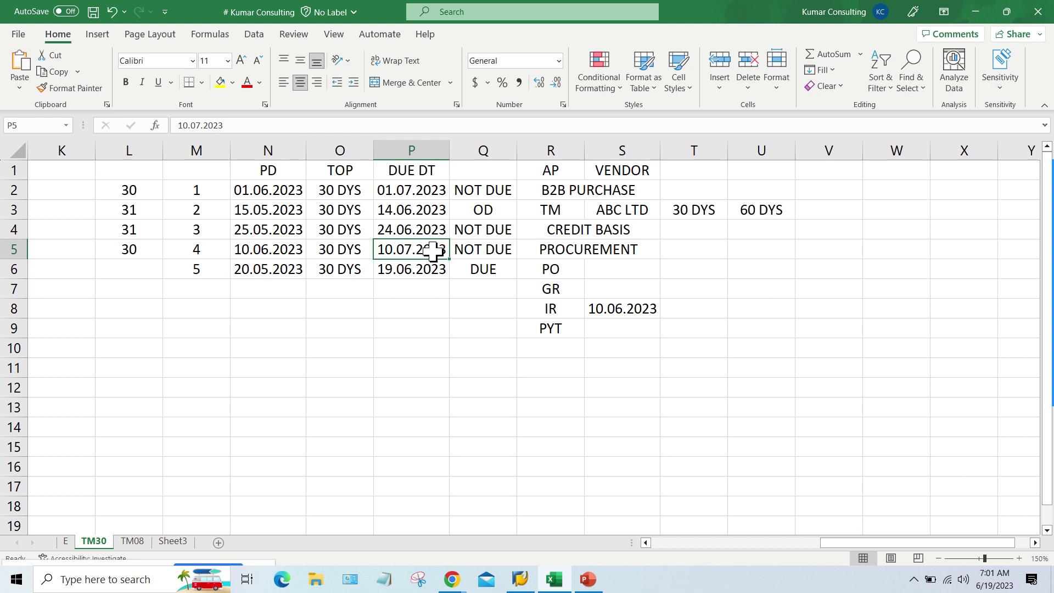
{"action": "left_click", "coordinate": [415, 273]}
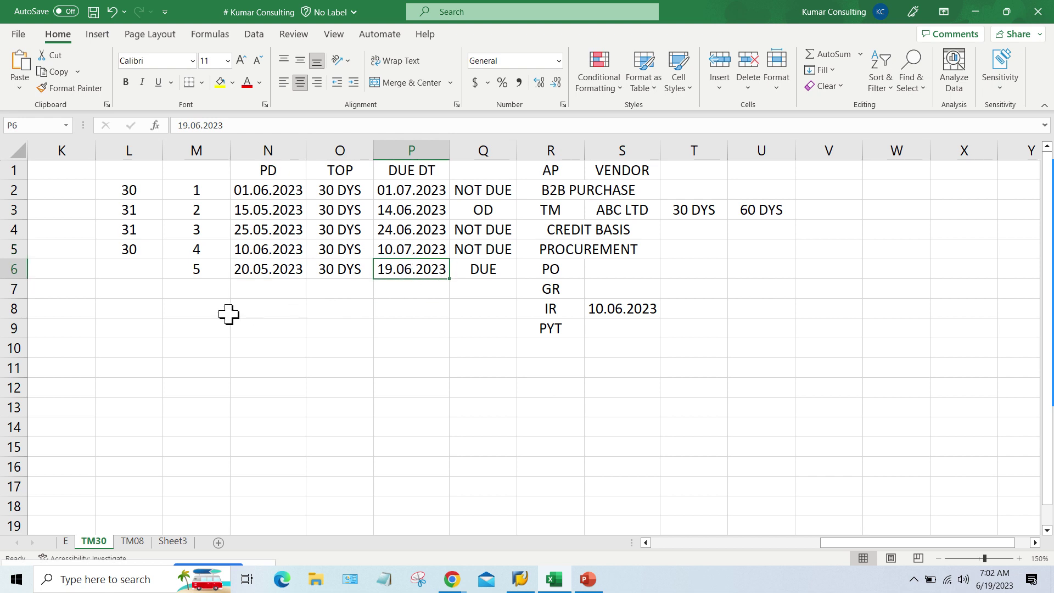
{"action": "left_click", "coordinate": [240, 270]}
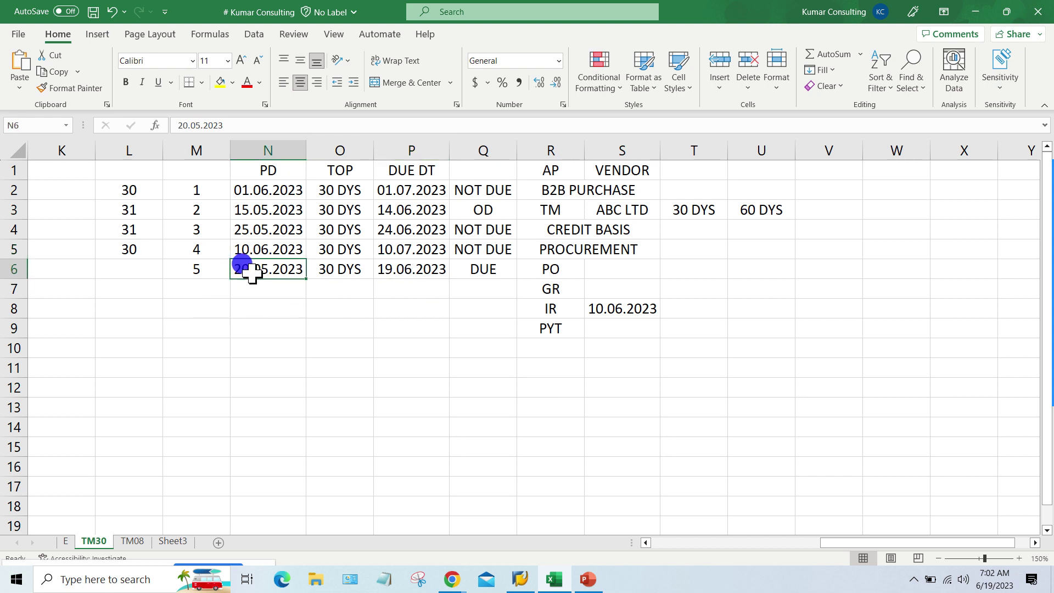
{"action": "left_click", "coordinate": [327, 275]}
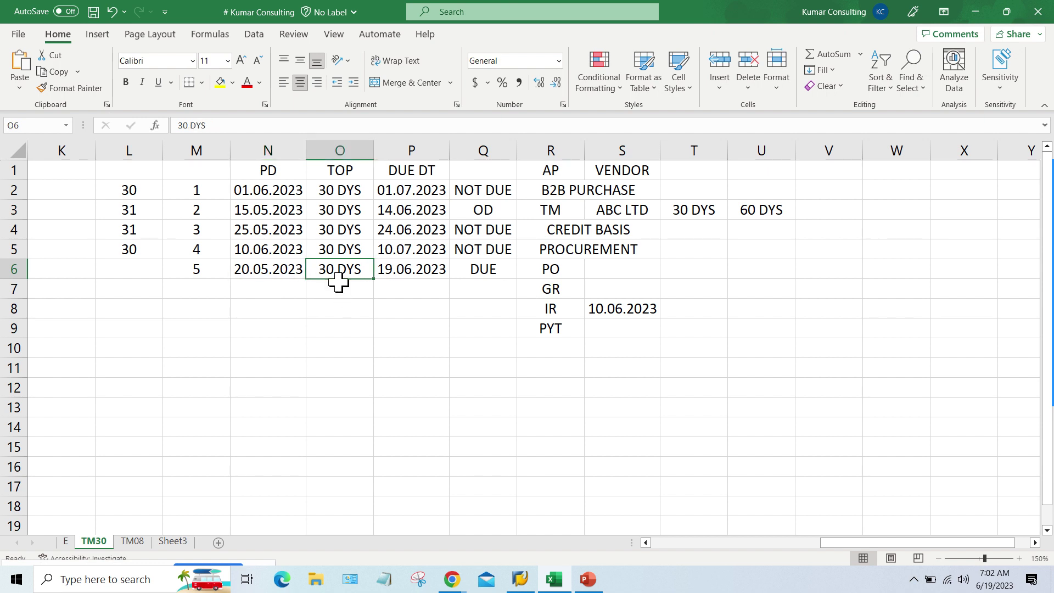
{"action": "left_click", "coordinate": [383, 269]}
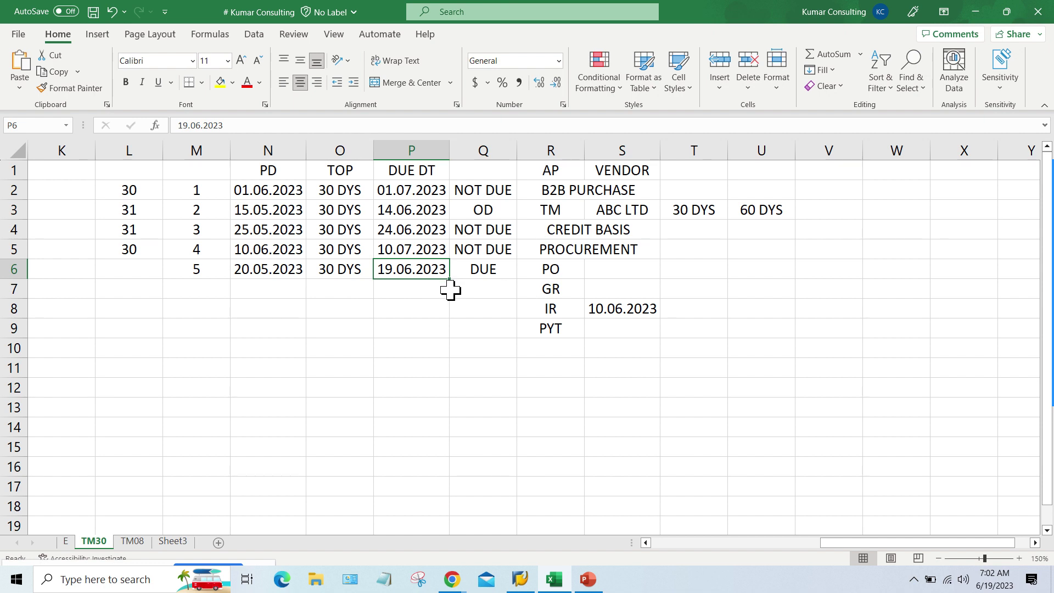
{"action": "left_click", "coordinate": [269, 283]}
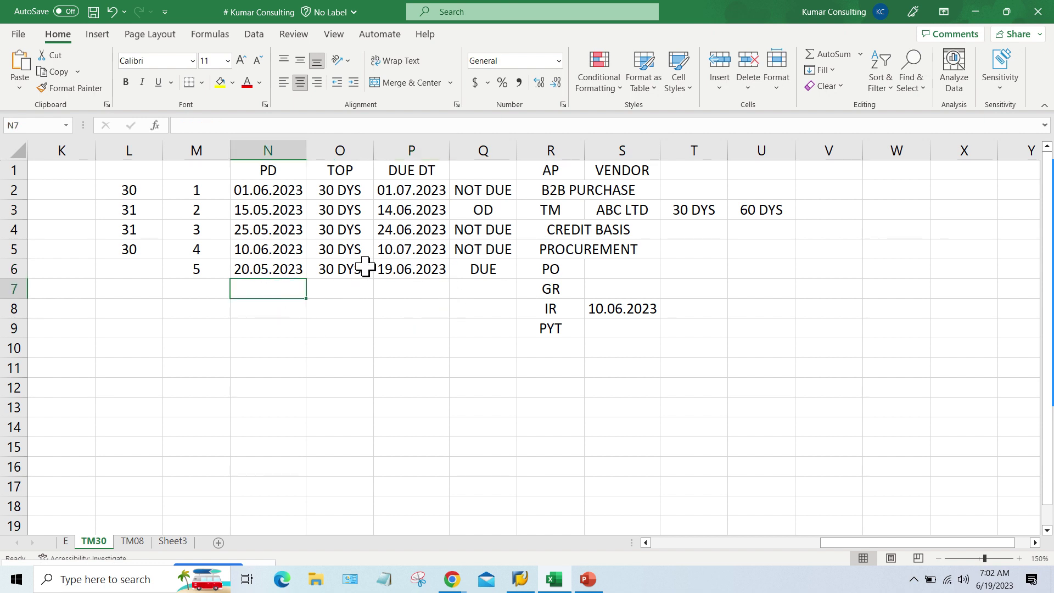
{"action": "left_click", "coordinate": [413, 256]}
{"action": "left_click", "coordinate": [411, 273]}
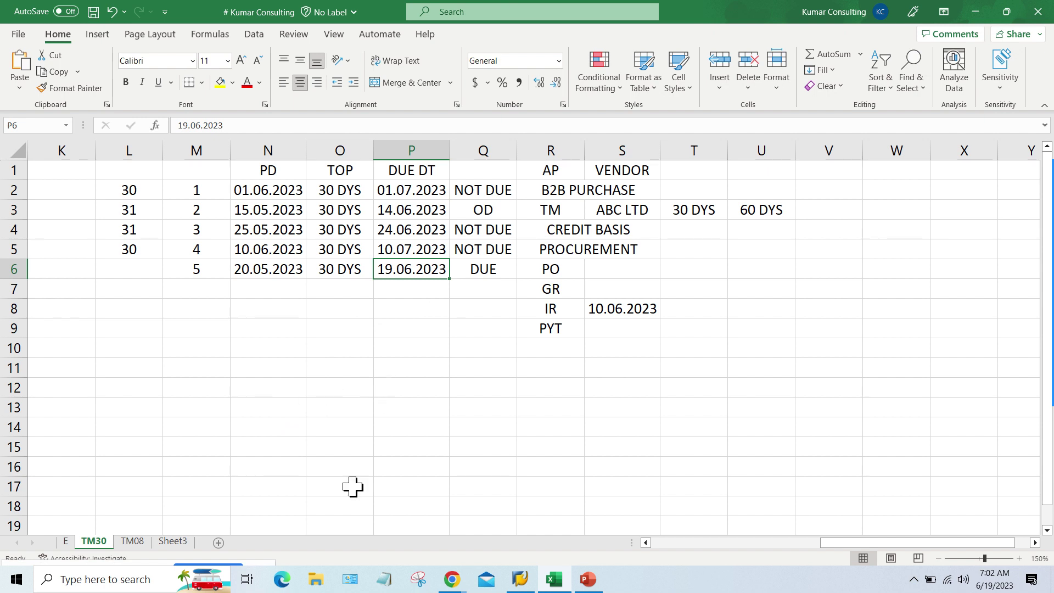
Step: Show the participant list of the Google Meet call in Chrome, and switch to the Terms of Payment presentation in PowerPoint
{"action": "left_click", "coordinate": [454, 587]}
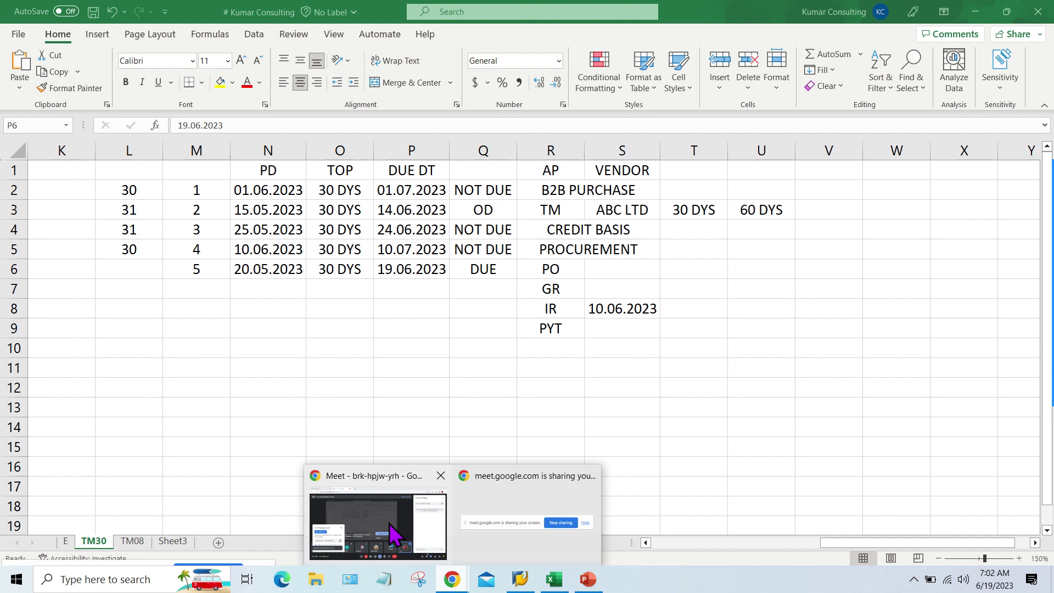
{"action": "left_click", "coordinate": [387, 516]}
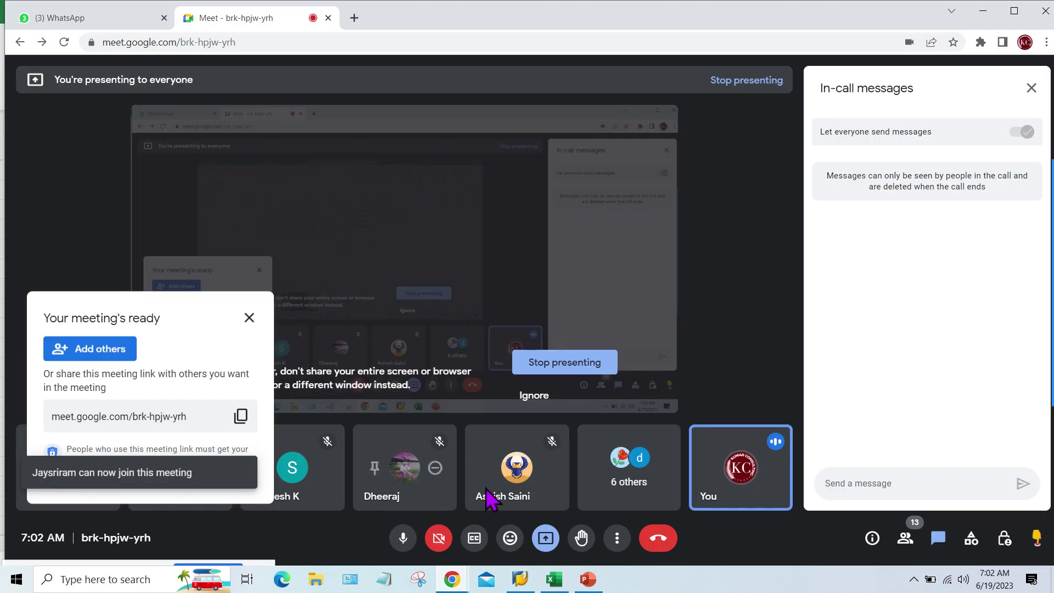
{"action": "left_click", "coordinate": [905, 541]}
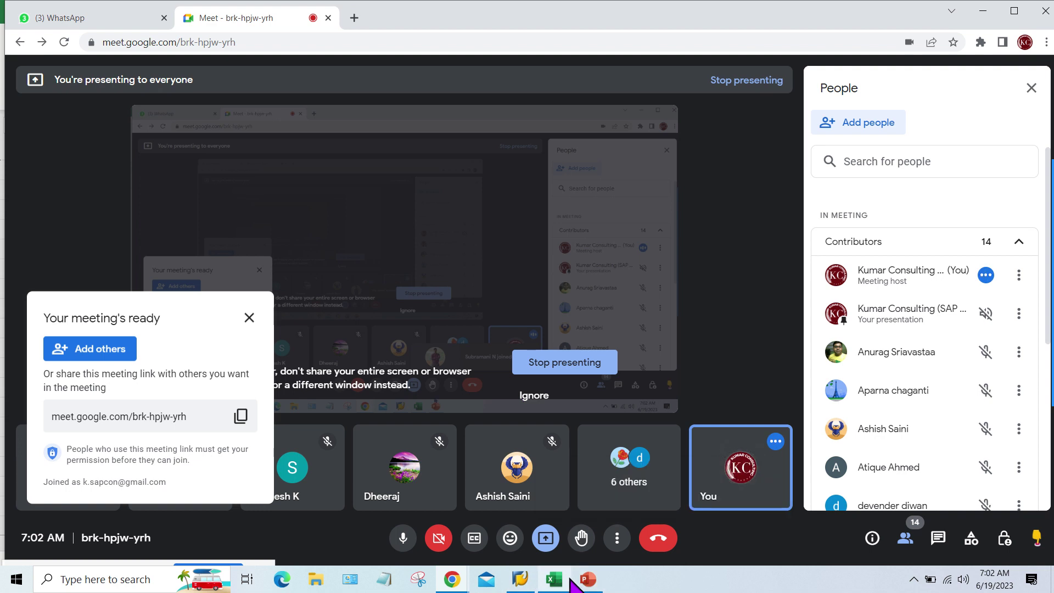
{"action": "mouse_move", "coordinate": [588, 576]}
{"action": "left_click", "coordinate": [608, 547]}
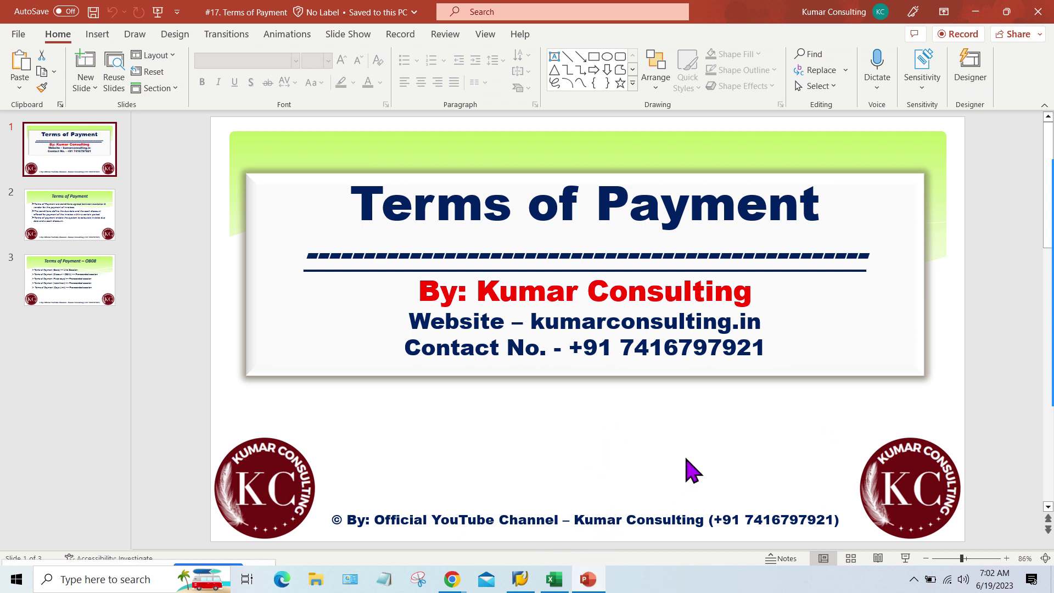
Step: Switch to SAP Logon and open the SAP 183 connection
{"action": "left_click", "coordinate": [523, 579]}
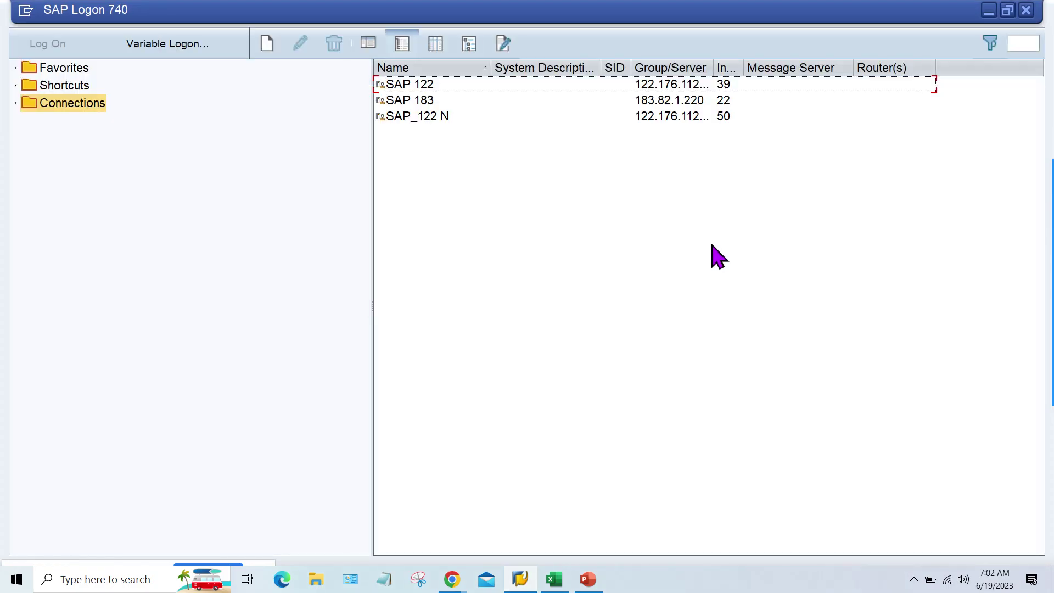
{"action": "left_click", "coordinate": [445, 84]}
{"action": "double_click", "coordinate": [473, 100]}
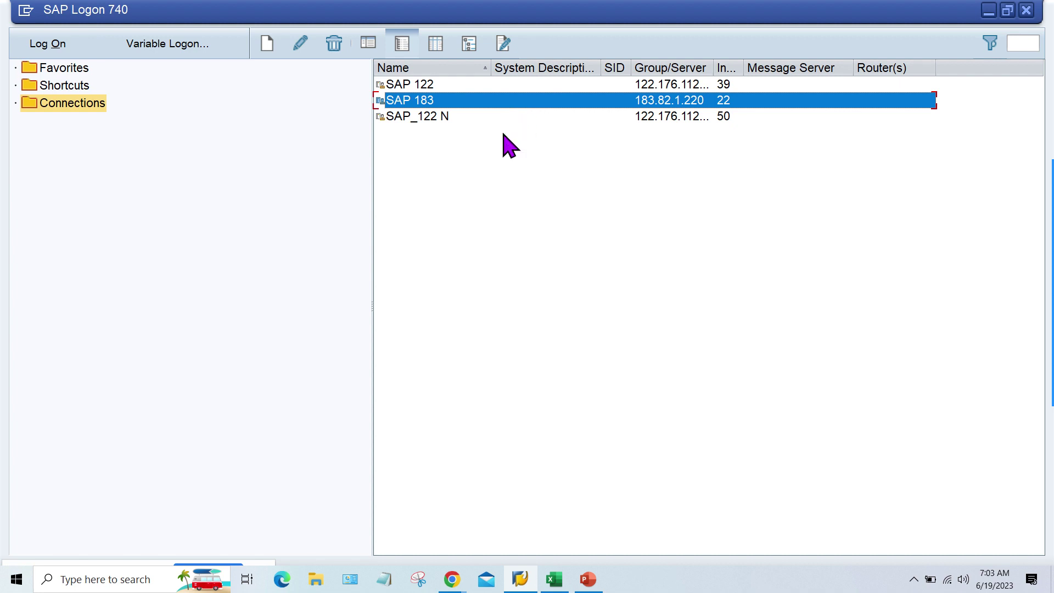
Step: Read the second slide of the Terms of Payment presentation in PowerPoint and check the SAP logon screen
{"action": "left_click", "coordinate": [596, 577]}
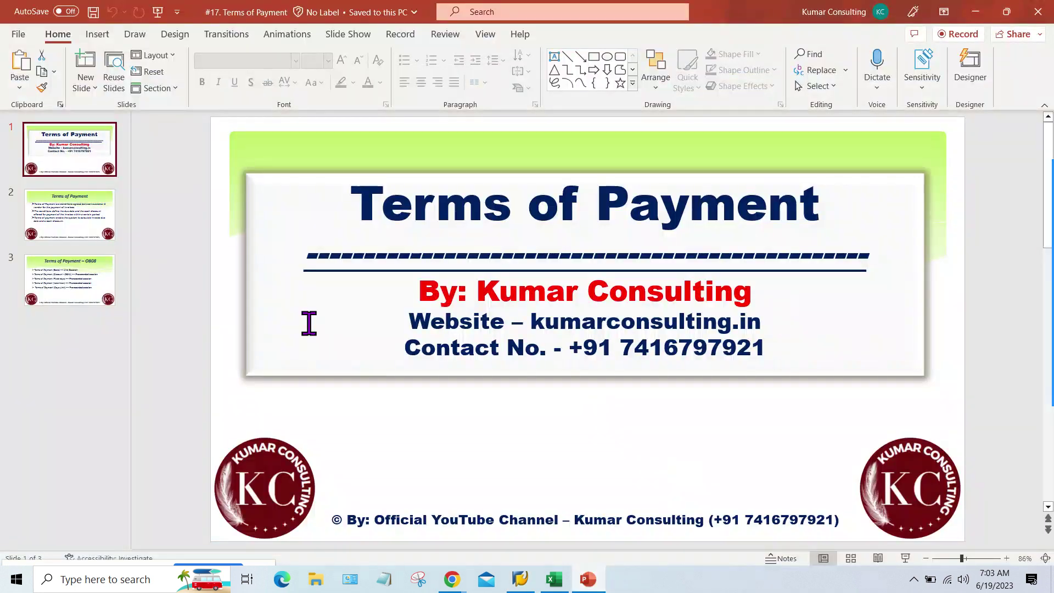
{"action": "left_click", "coordinate": [64, 206]}
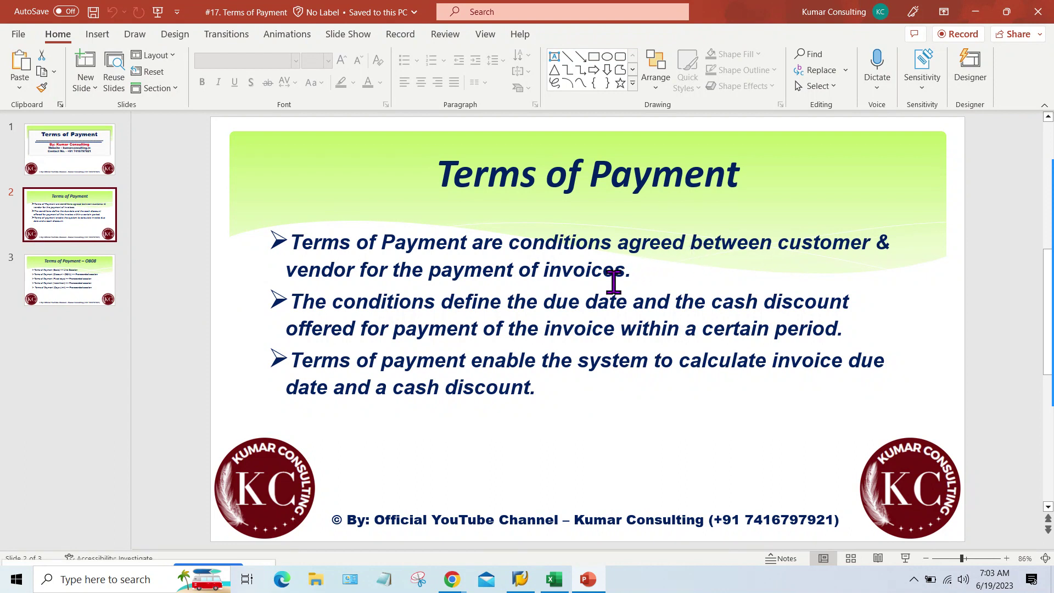
{"action": "key", "text": "alt+Tab"}
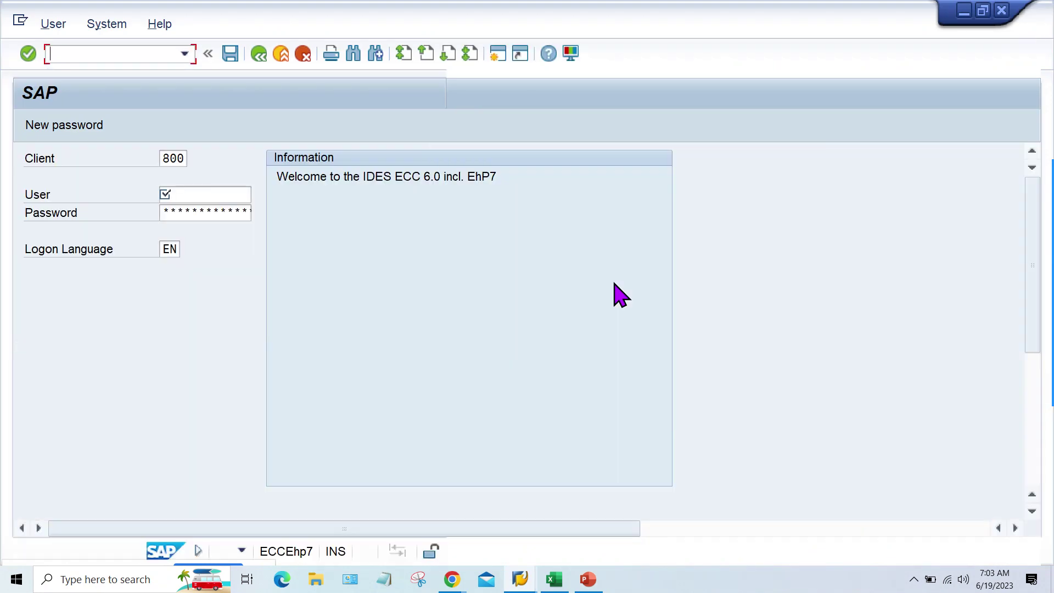
{"action": "left_click", "coordinate": [591, 581]}
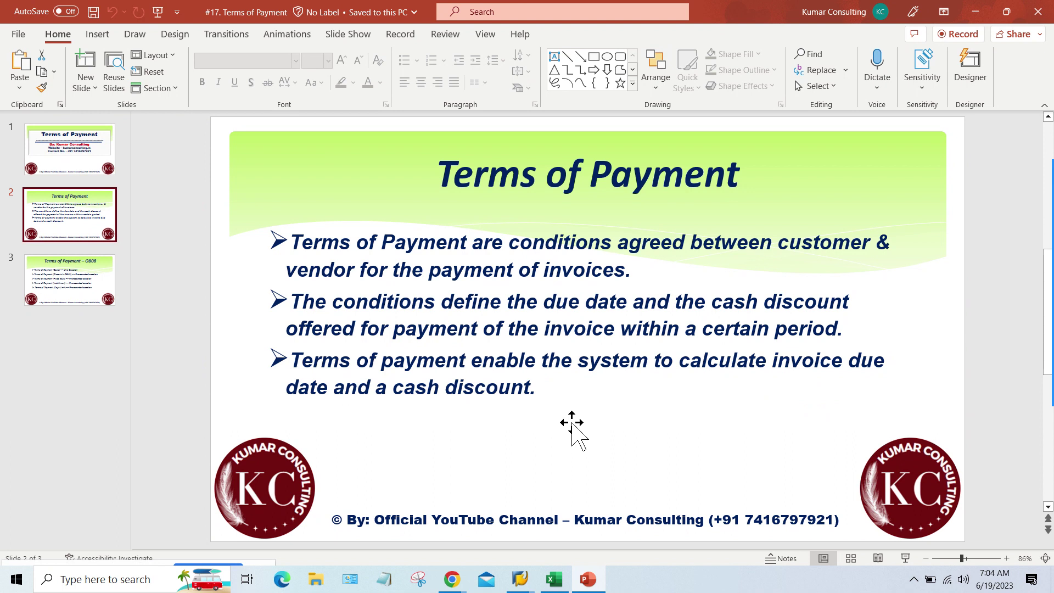
Step: Switch to the SAP logon screen and log on to client 800 with the user name and account password
{"action": "mouse_move", "coordinate": [524, 583]}
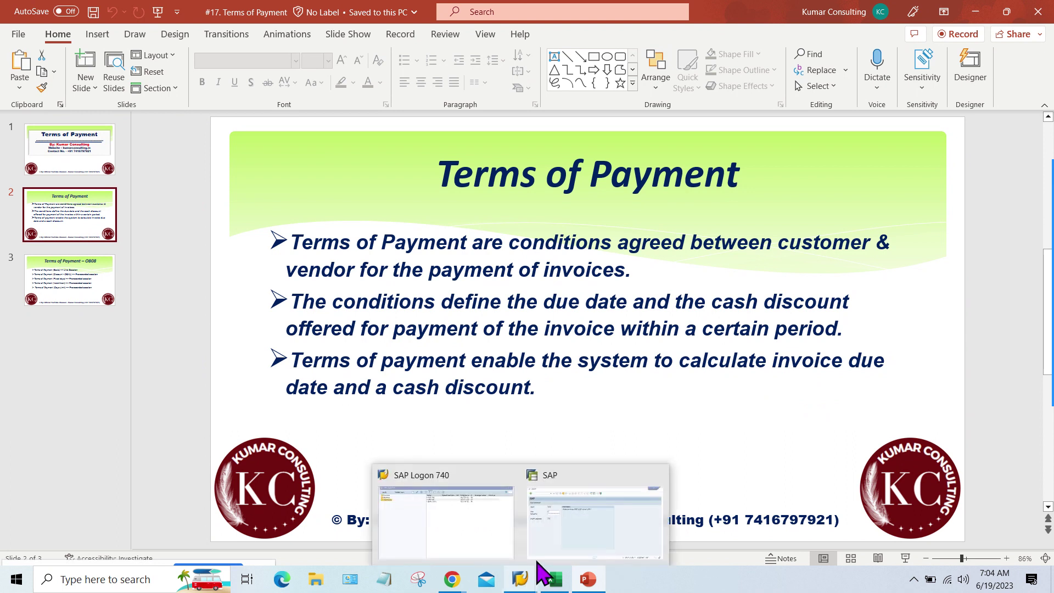
{"action": "left_click", "coordinate": [577, 529]}
{"action": "left_click", "coordinate": [183, 195]}
{"action": "type", "text": "KUMA"}
{"action": "key", "text": "Down"}
{"action": "key", "text": "Return"}
{"action": "key", "text": "Tab"}
{"action": "type", "text": "*"}
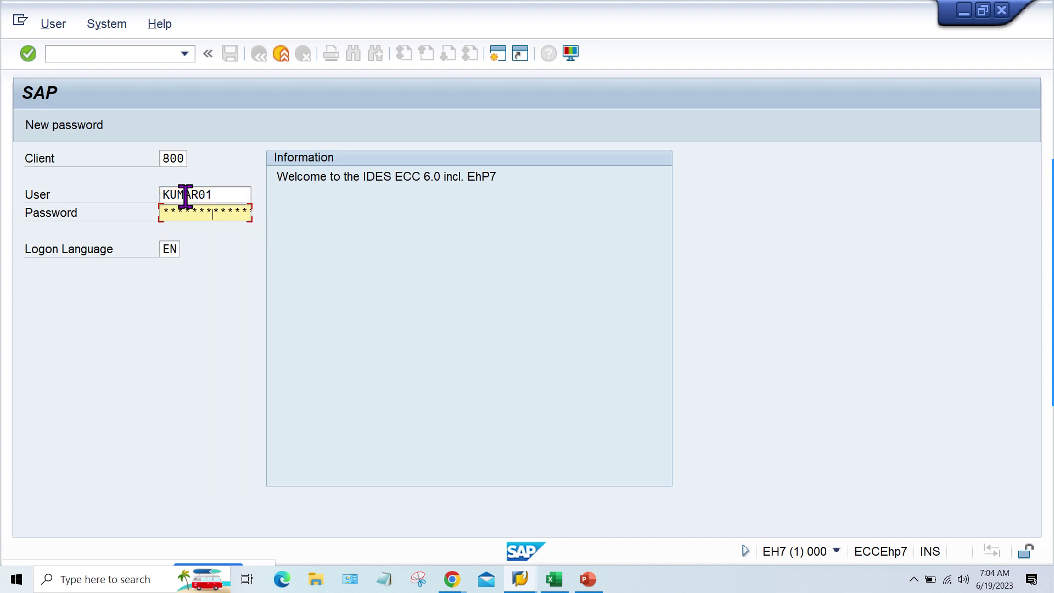
{"action": "key", "text": "Return"}
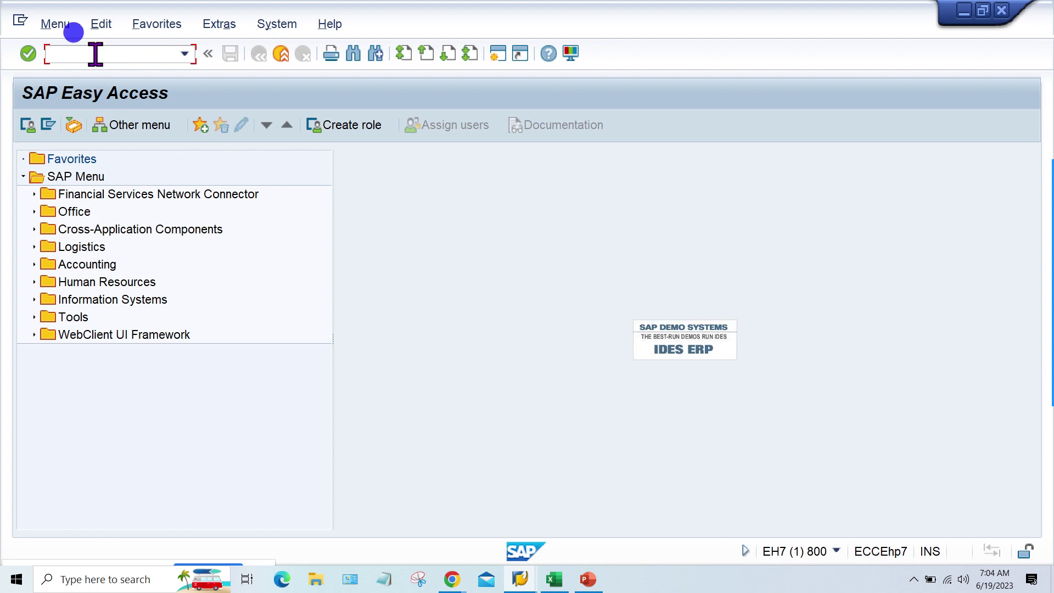
Step: Check the Terms of Payment slide in PowerPoint, and open the terms of payment overview in SAP with transaction OBB8
{"action": "left_click", "coordinate": [137, 52]}
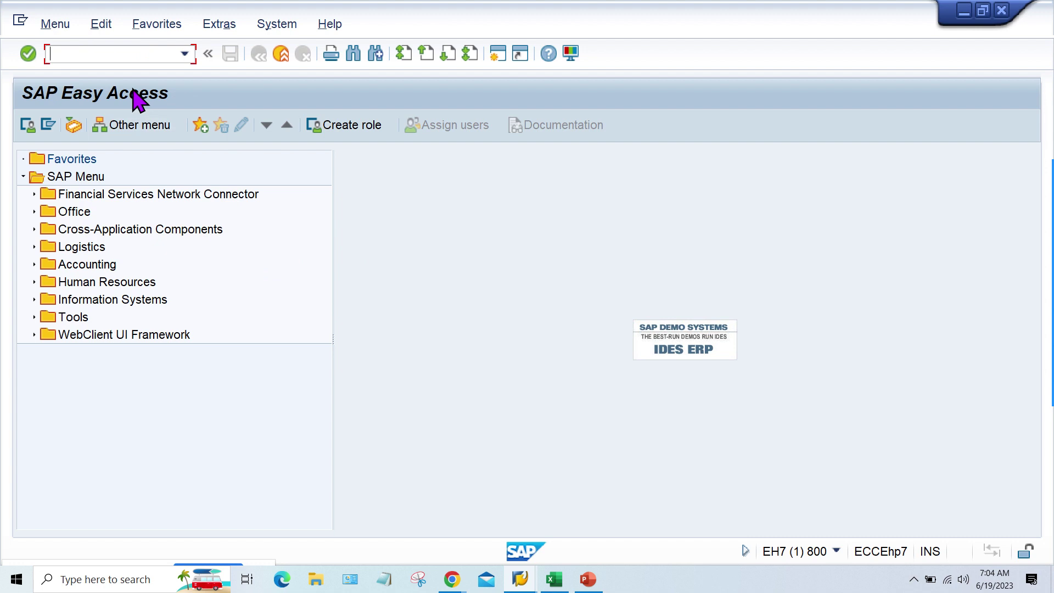
{"action": "left_click", "coordinate": [588, 579]}
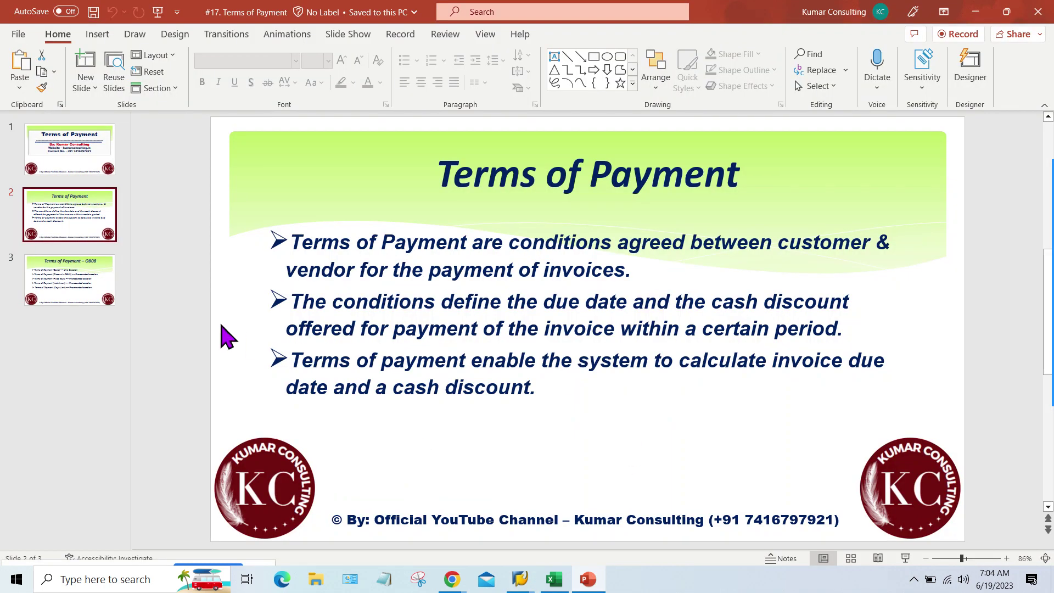
{"action": "mouse_move", "coordinate": [519, 579]}
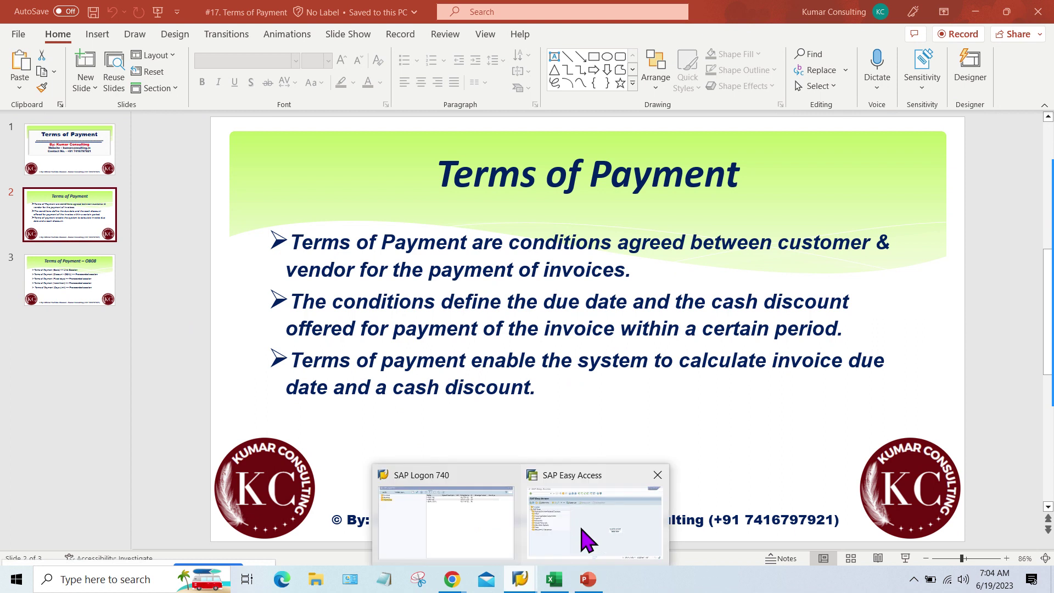
{"action": "left_click", "coordinate": [583, 537]}
{"action": "left_click", "coordinate": [112, 55]}
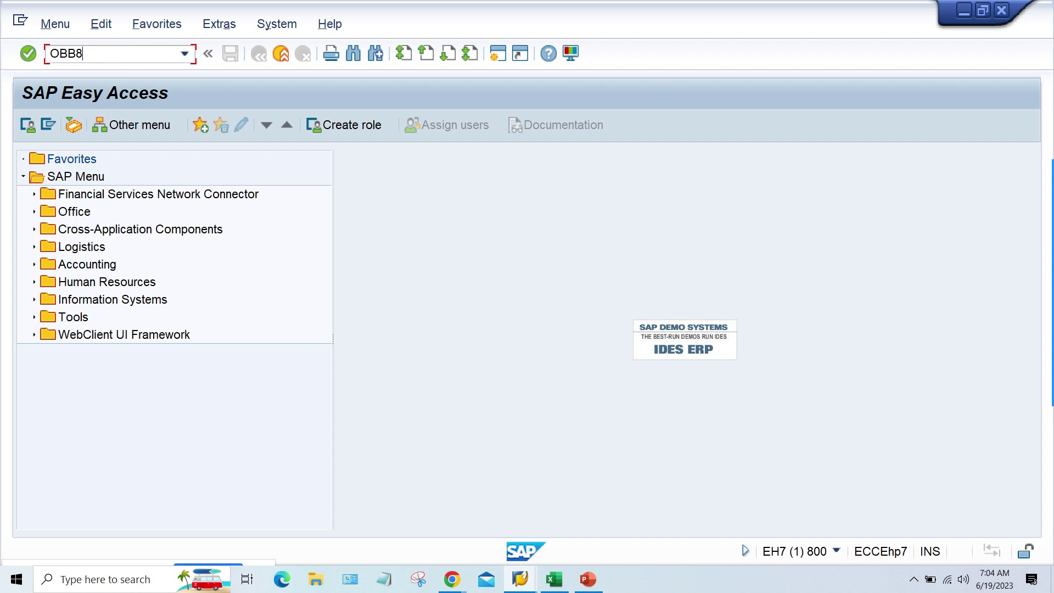
{"action": "type", "text": "OBB8"}
{"action": "key", "text": "Return"}
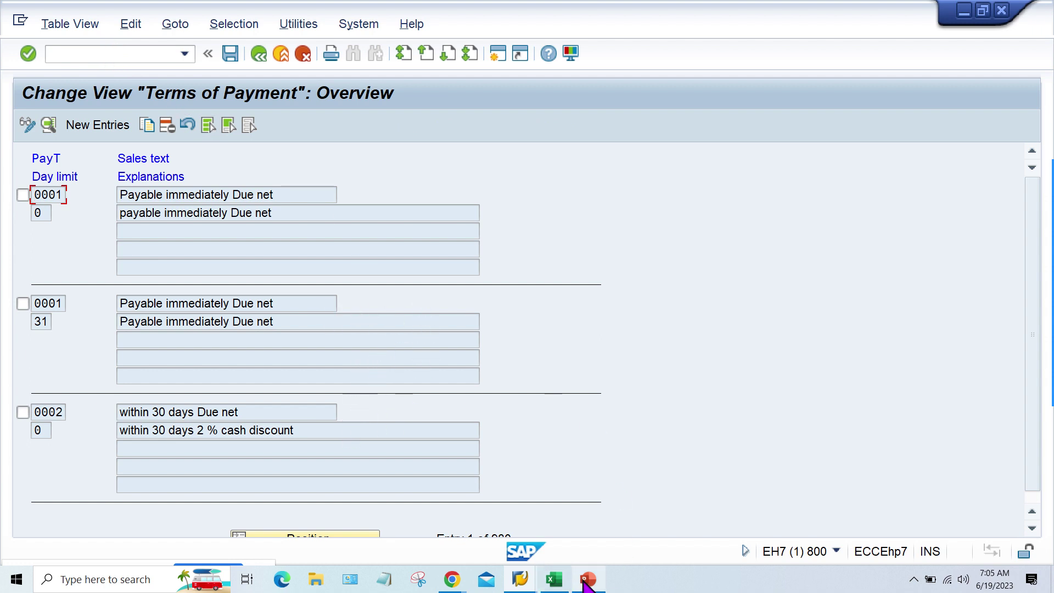
Step: Position the terms of payment list at TM30 and delete the entries TM30, TM31 and TM32
{"action": "left_click", "coordinate": [399, 319]}
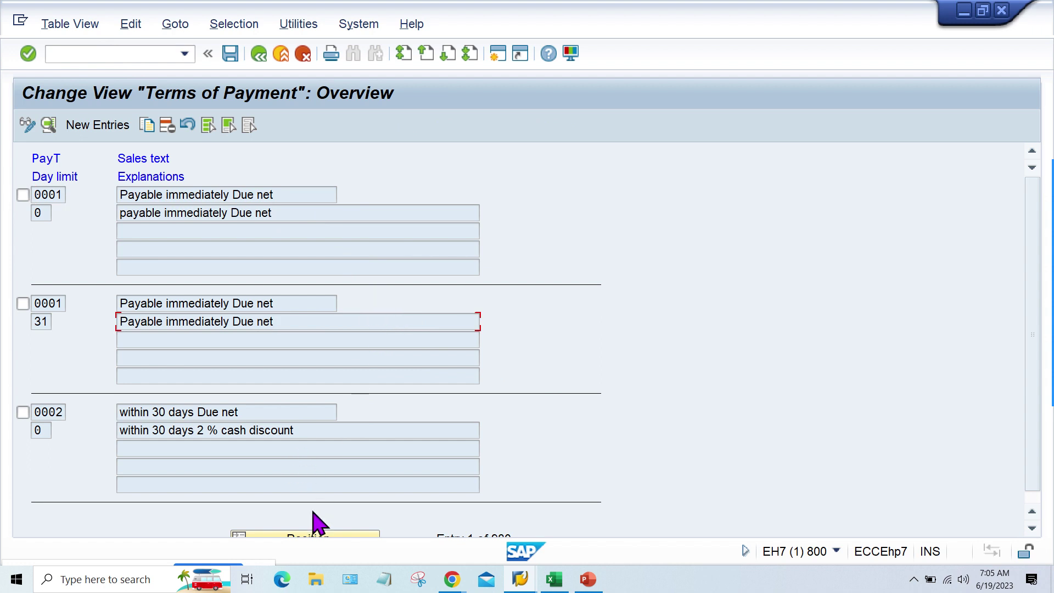
{"action": "left_click", "coordinate": [298, 534]}
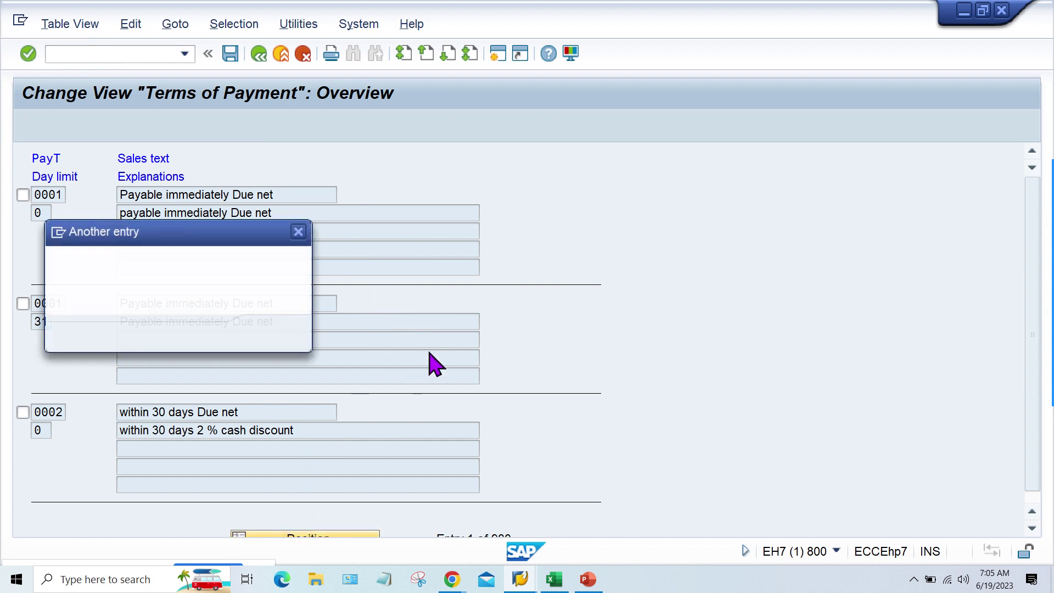
{"action": "type", "text": "TR30"}
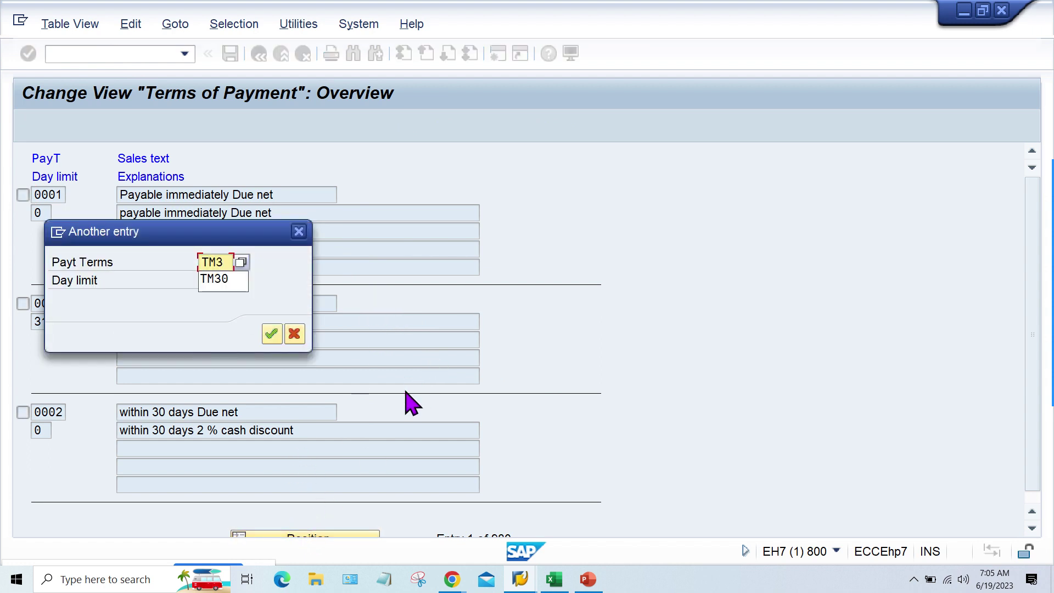
{"action": "key", "text": "Return"}
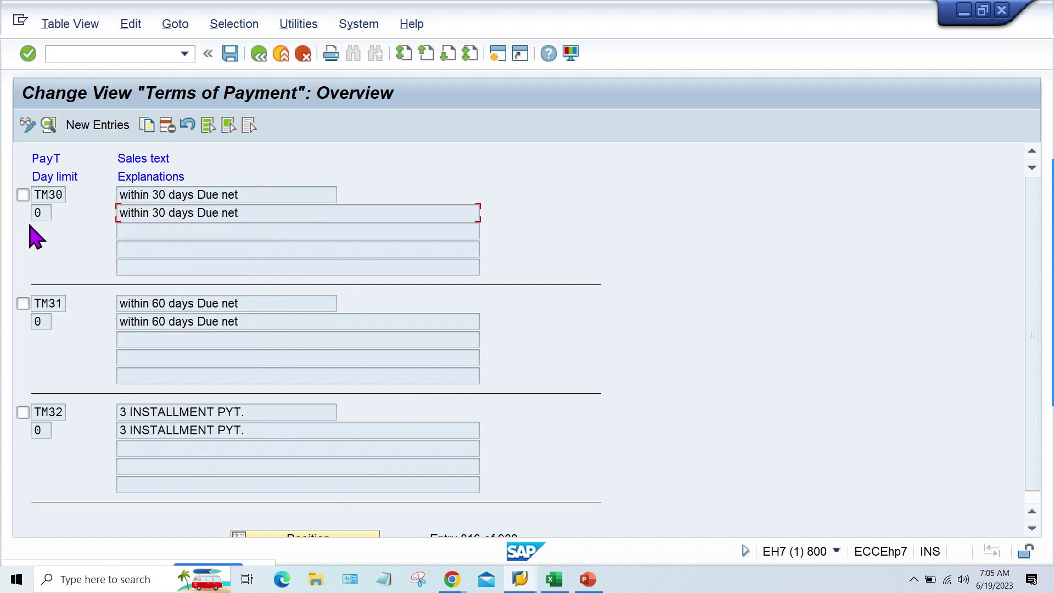
{"action": "left_click", "coordinate": [23, 195]}
{"action": "left_click", "coordinate": [23, 304]}
{"action": "left_click", "coordinate": [23, 411]}
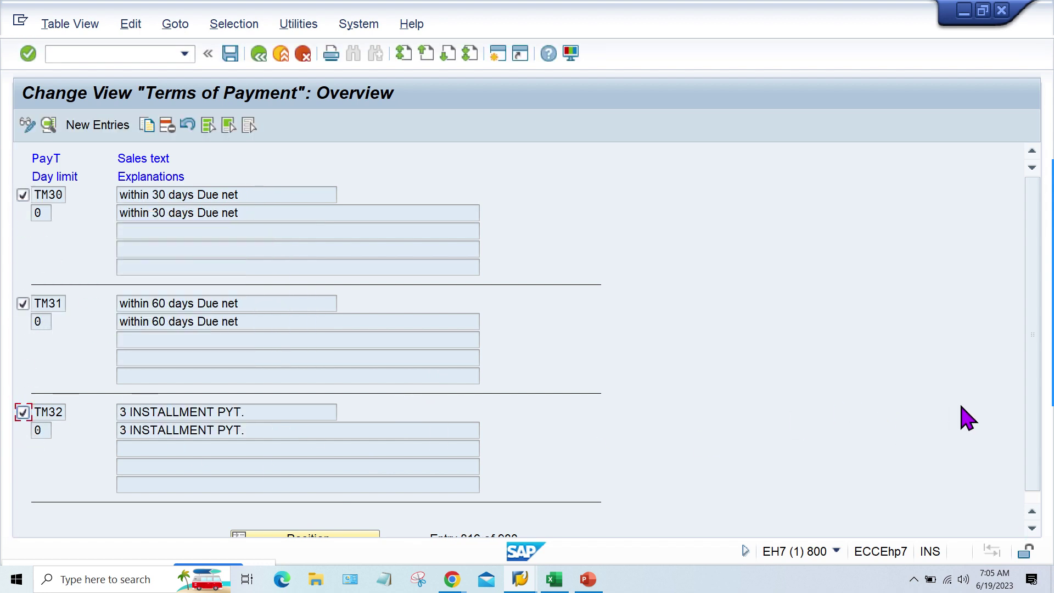
{"action": "left_click", "coordinate": [1032, 529]}
{"action": "left_click", "coordinate": [1032, 528]}
{"action": "left_click", "coordinate": [1031, 529]}
{"action": "left_click", "coordinate": [1031, 529]}
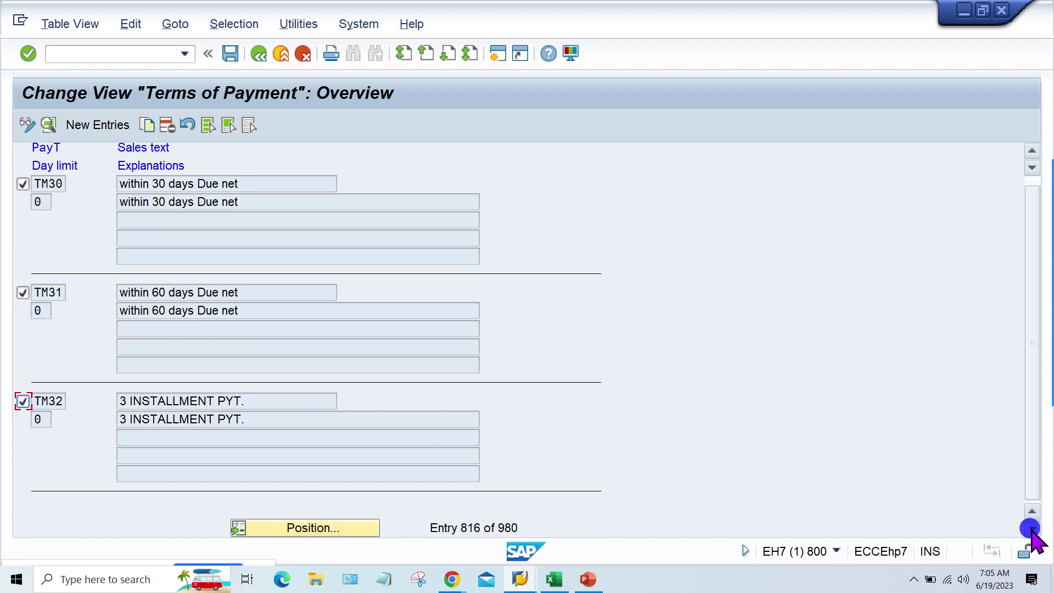
{"action": "left_click", "coordinate": [167, 125]}
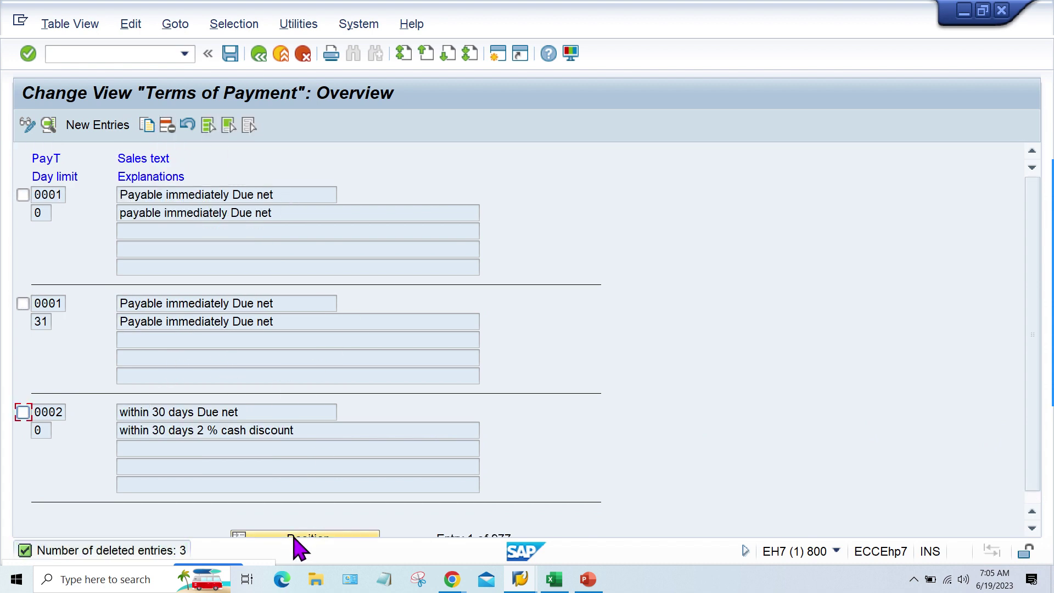
Step: Position the list at TM33 and delete the payment terms TM33, TM34 and TM35
{"action": "left_click", "coordinate": [296, 533]}
{"action": "type", "text": "TM33"}
{"action": "key", "text": "Return"}
{"action": "left_click", "coordinate": [22, 195]}
{"action": "left_click", "coordinate": [22, 304]}
{"action": "left_click", "coordinate": [23, 412]}
{"action": "left_click", "coordinate": [167, 125]}
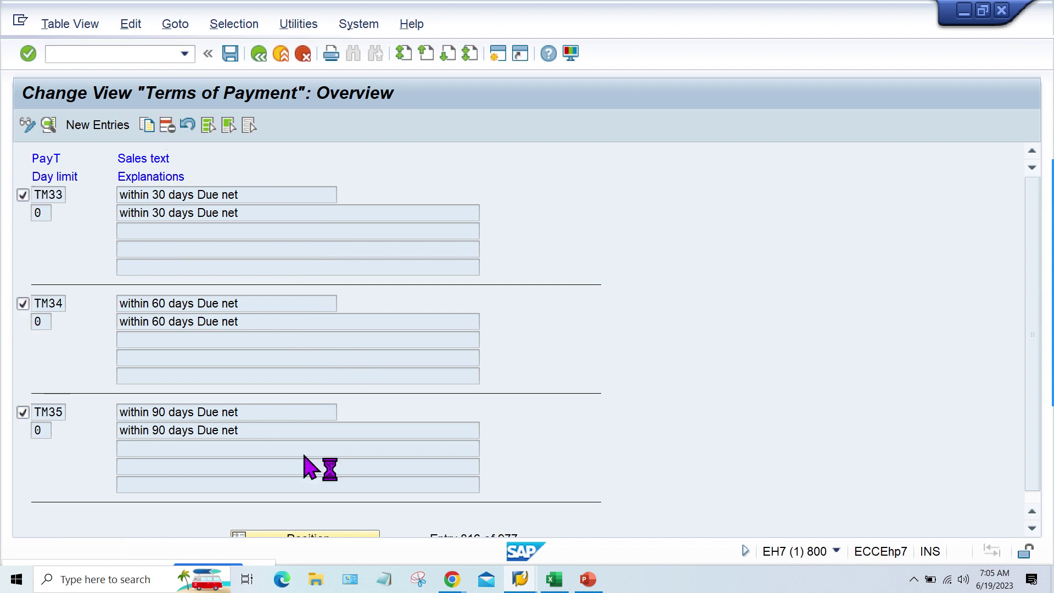
Step: Position the terms of payment list at TM36, delete TM36 and both TM37 entries, and save the deletions
{"action": "left_click", "coordinate": [303, 535]}
{"action": "type", "text": "TM"}
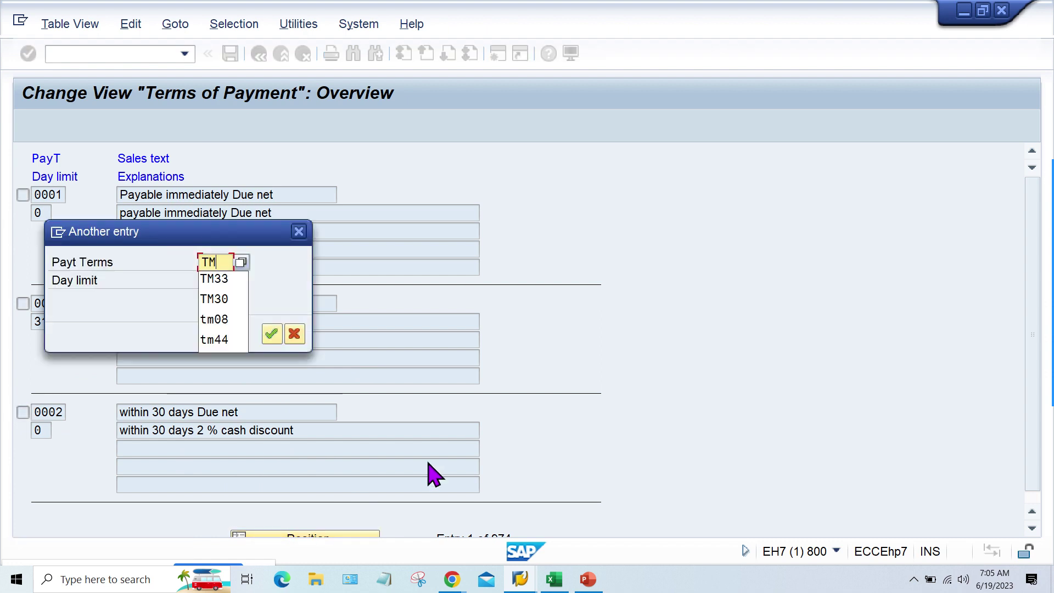
{"action": "type", "text": "3"}
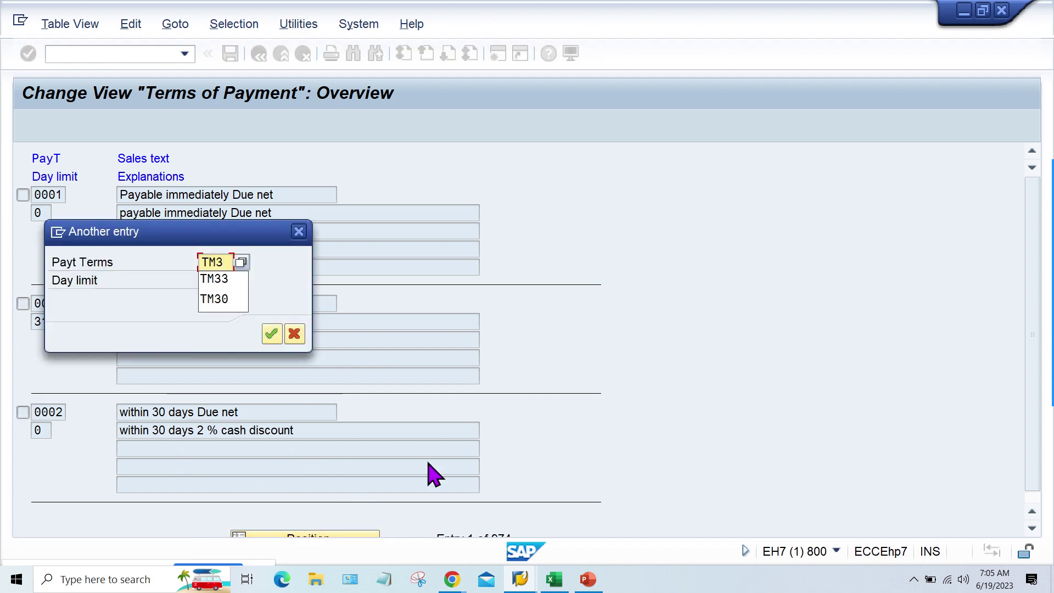
{"action": "type", "text": "6"}
{"action": "key", "text": "Return"}
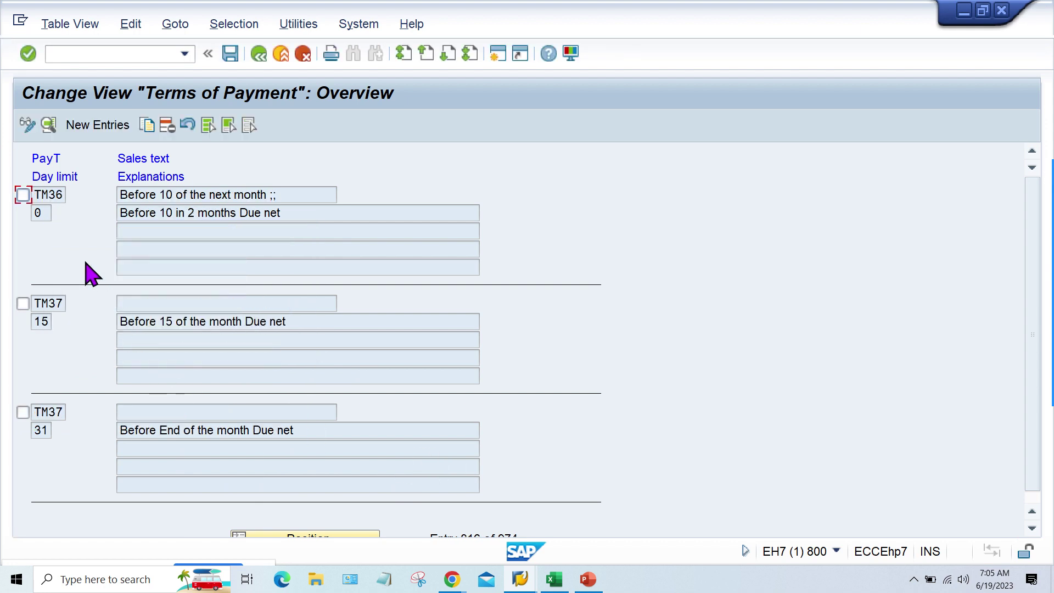
{"action": "left_click", "coordinate": [23, 195]}
{"action": "left_click", "coordinate": [15, 277]}
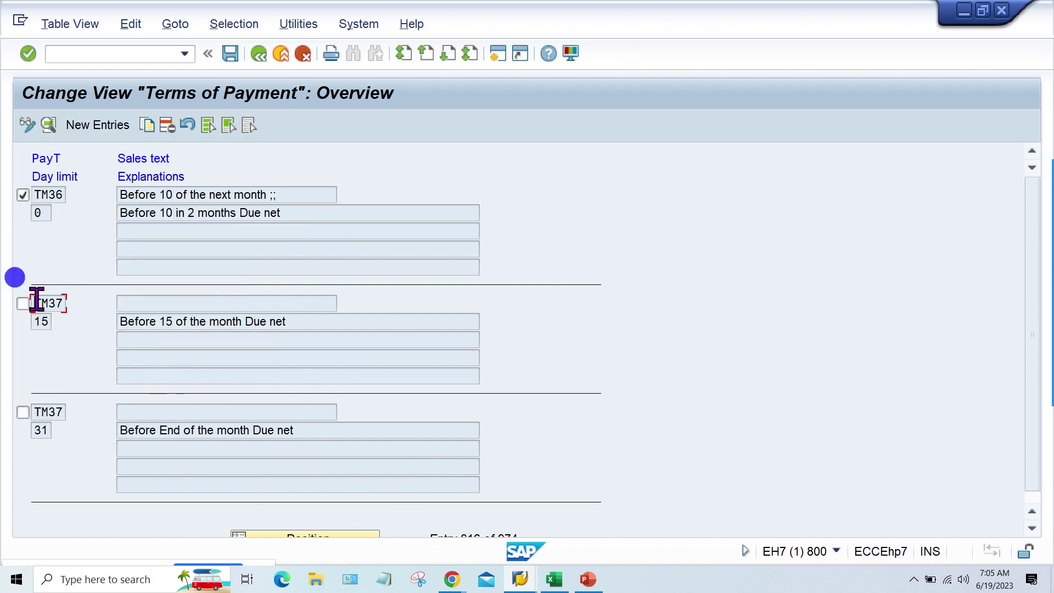
{"action": "left_click", "coordinate": [22, 302]}
{"action": "left_click", "coordinate": [23, 412]}
{"action": "left_click", "coordinate": [168, 126]}
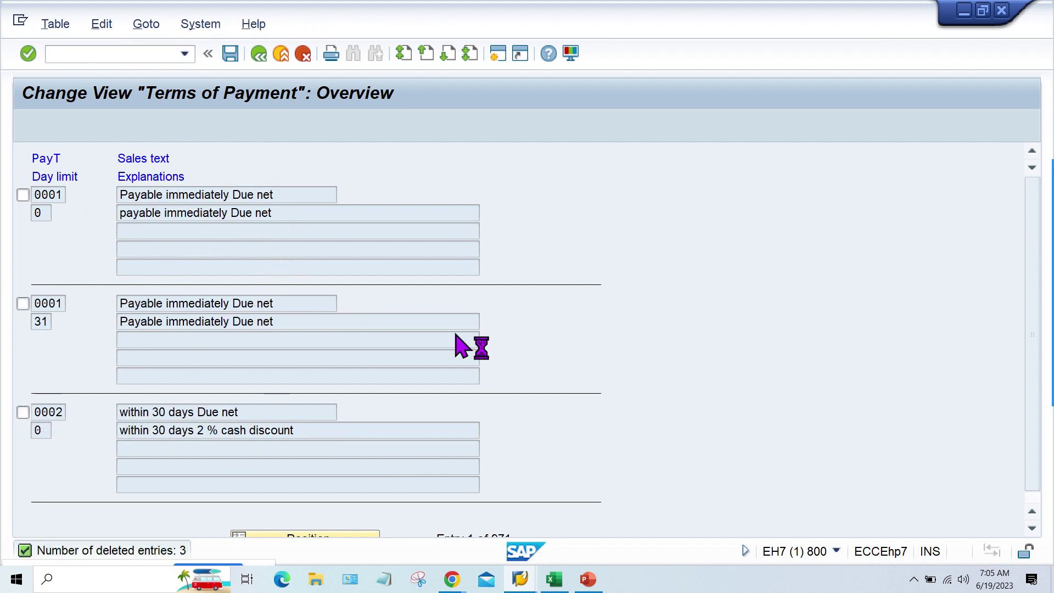
{"action": "left_click", "coordinate": [303, 317]}
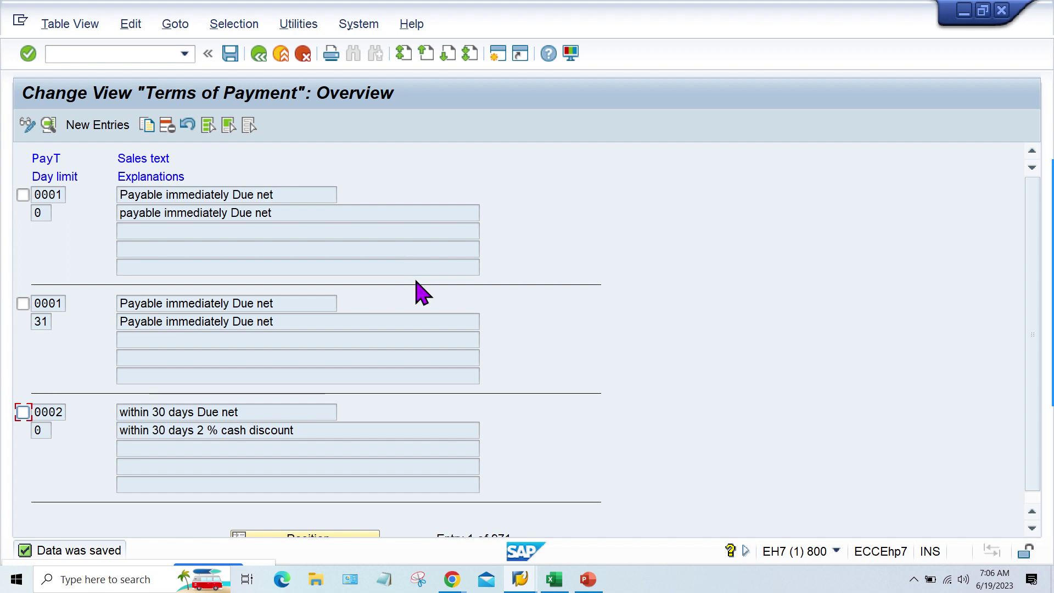
Step: Create a new terms of payment entry and enter TM30 as its payment terms key
{"action": "left_click", "coordinate": [105, 130]}
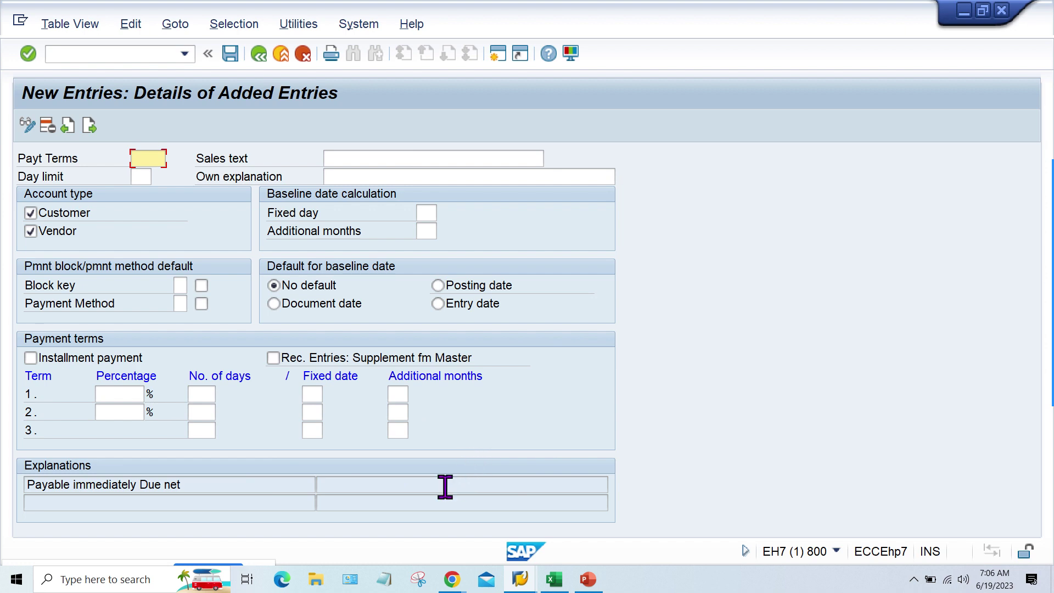
{"action": "left_click", "coordinate": [133, 158]}
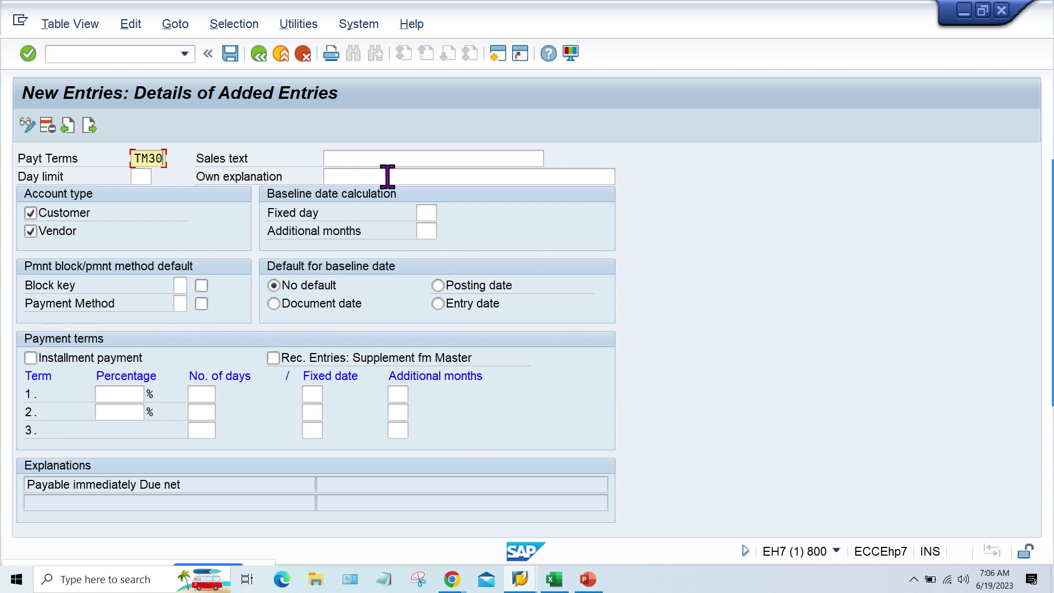
{"action": "key", "text": "BackSpace"}
{"action": "key", "text": "BackSpace"}
{"action": "key", "text": "BackSpace"}
{"action": "key", "text": "BackSpace"}
{"action": "type", "text": "30DS"}
{"action": "key", "text": "BackSpace"}
{"action": "key", "text": "BackSpace"}
{"action": "key", "text": "BackSpace"}
{"action": "key", "text": "BackSpace"}
{"action": "type", "text": "TM30"}
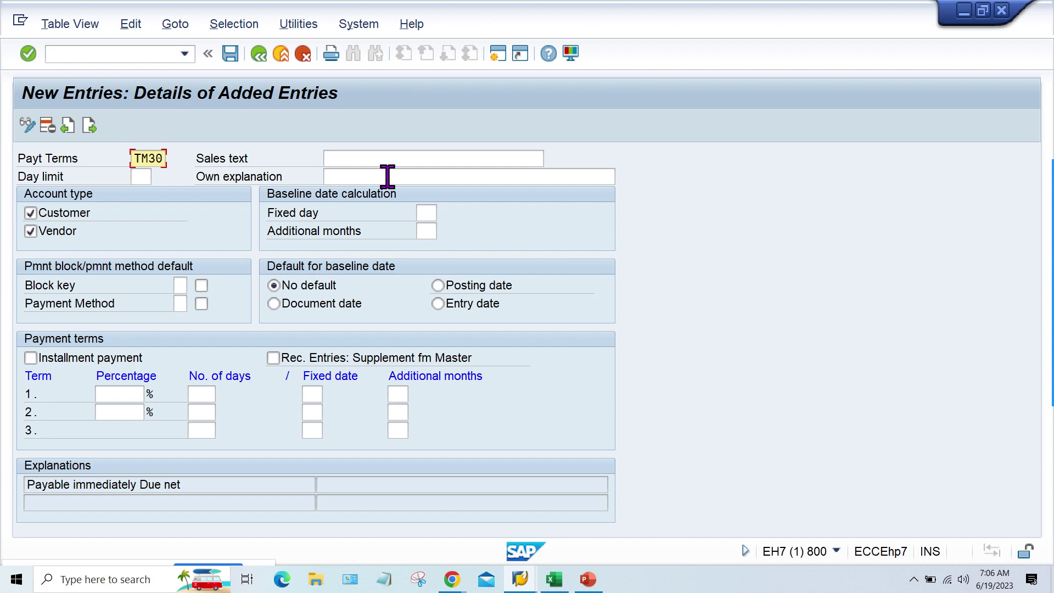
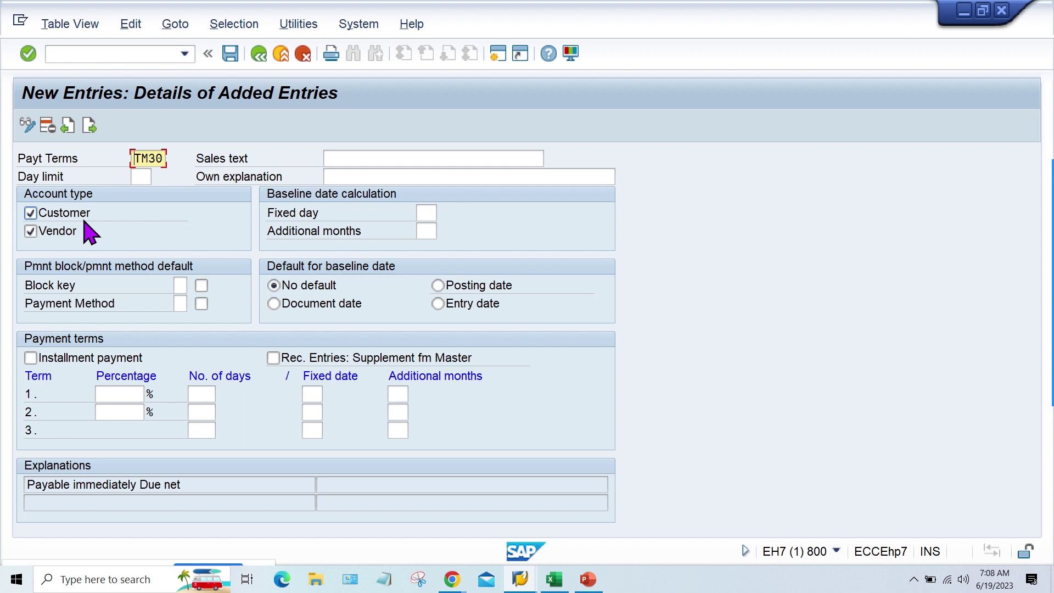
{"action": "left_click", "coordinate": [124, 140]}
{"action": "left_click", "coordinate": [32, 214]}
{"action": "double_click", "coordinate": [136, 158]}
{"action": "left_click", "coordinate": [31, 214]}
Step: Switch to Excel to check the first row's 30 DYS term of payment, and return to the SAP new entry
{"action": "left_click", "coordinate": [554, 579]}
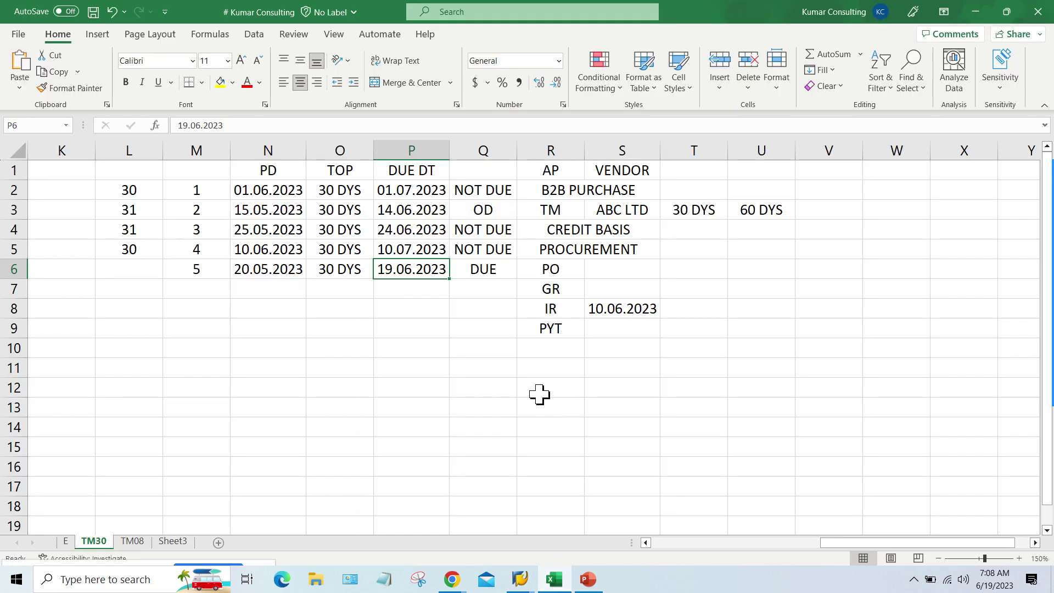
{"action": "left_click", "coordinate": [343, 189]}
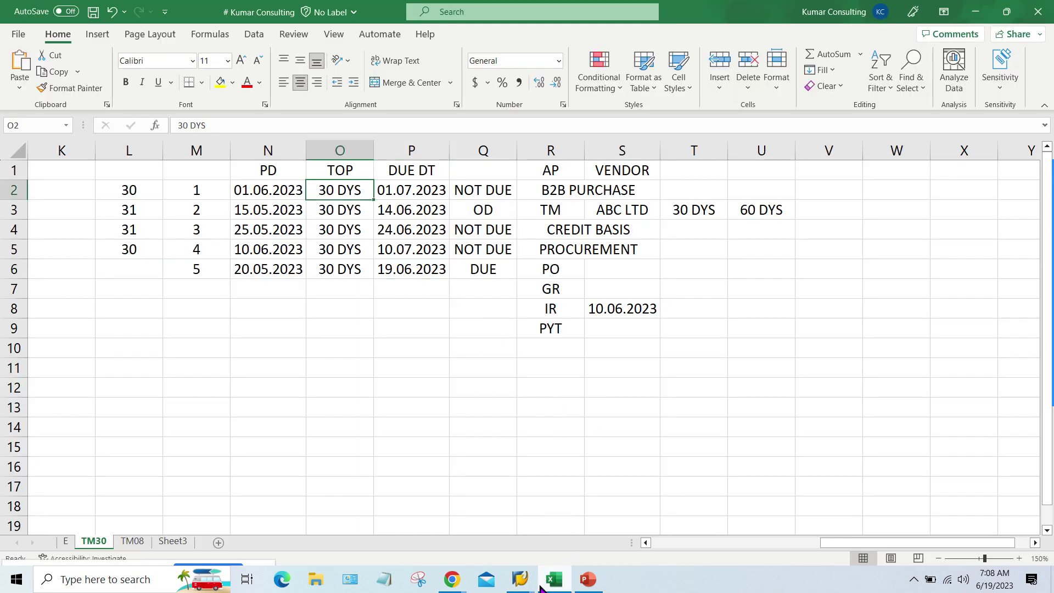
{"action": "mouse_move", "coordinate": [522, 579]}
{"action": "left_click", "coordinate": [597, 540]}
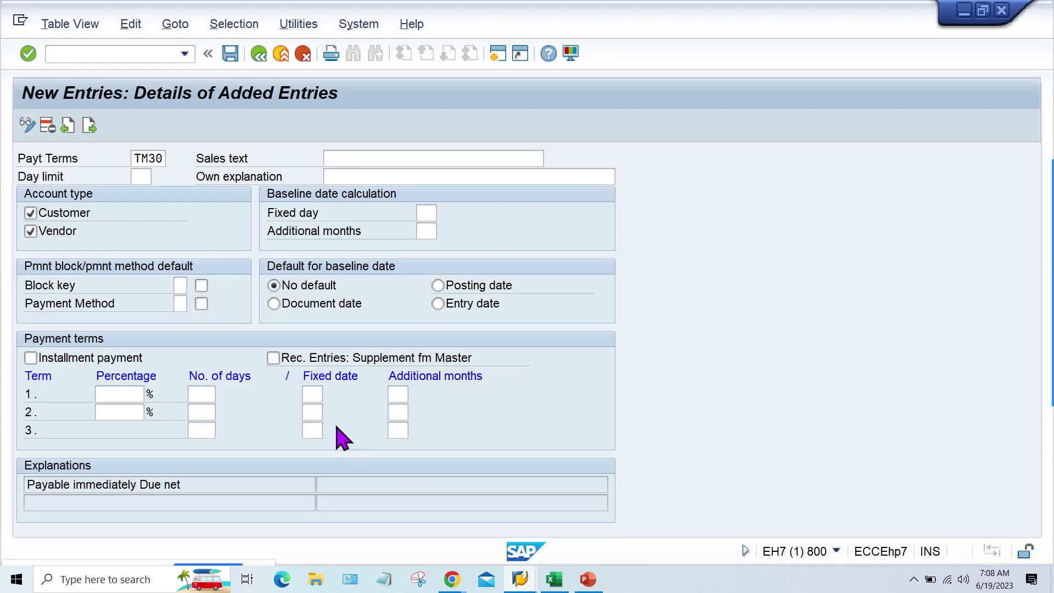
Step: Set the number of days of the first payment term to 30 and update the entry's explanation text
{"action": "left_click", "coordinate": [201, 393]}
{"action": "type", "text": "30"}
{"action": "left_click_drag", "start_coordinate": [195, 394], "coordinate": [229, 399]}
{"action": "left_click_drag", "start_coordinate": [198, 486], "coordinate": [4, 481]}
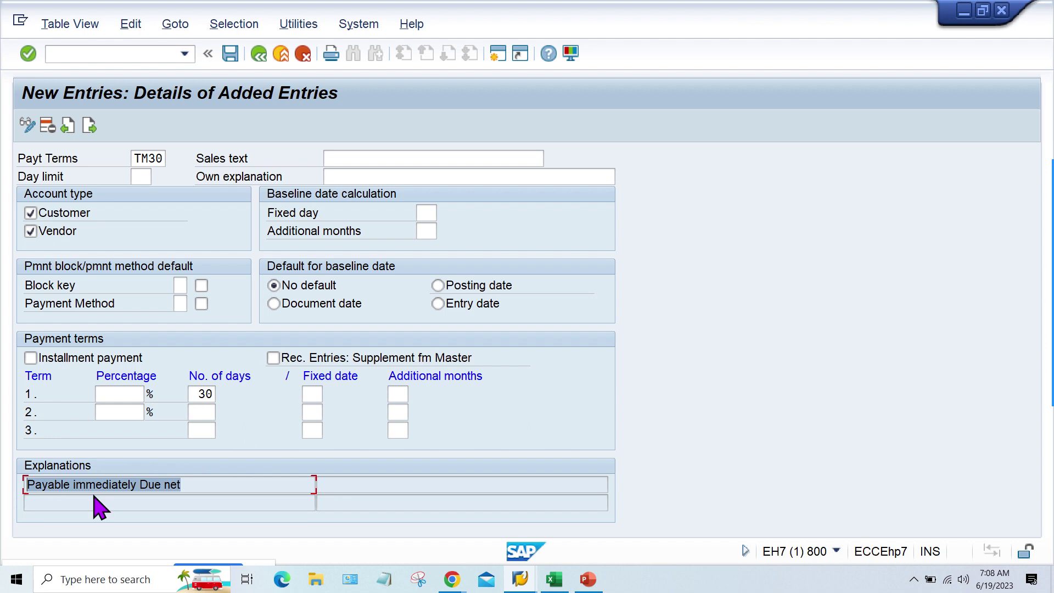
{"action": "right_click", "coordinate": [211, 484]}
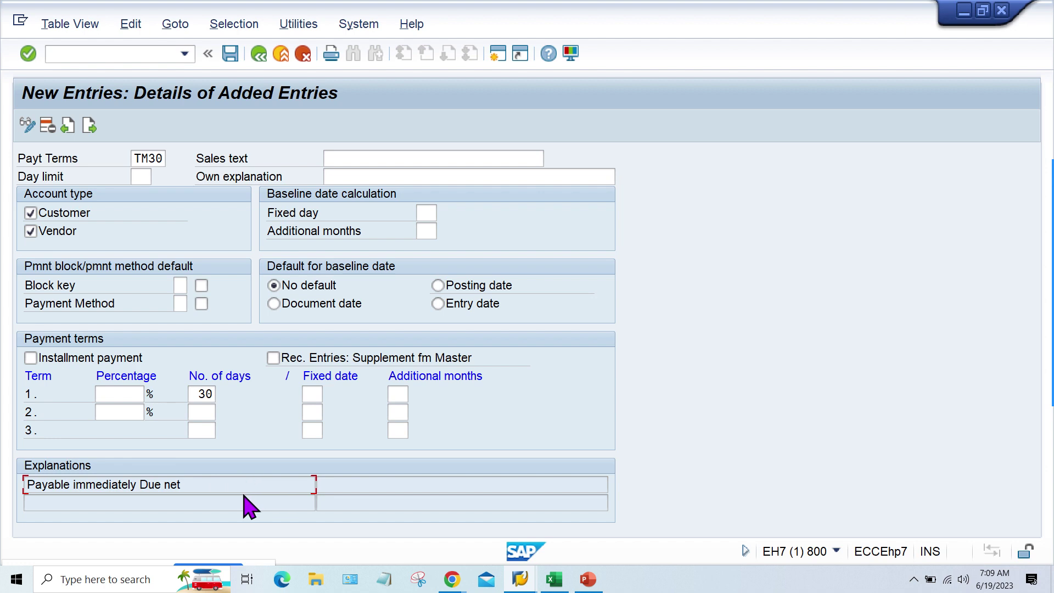
{"action": "left_click_drag", "start_coordinate": [193, 483], "coordinate": [32, 487]}
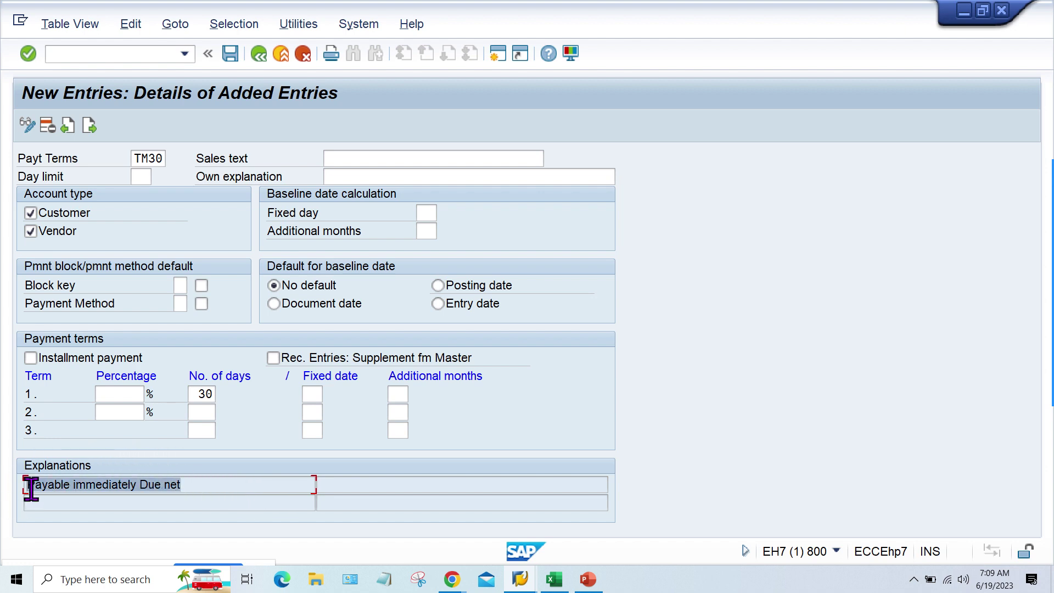
{"action": "left_click", "coordinate": [204, 393]}
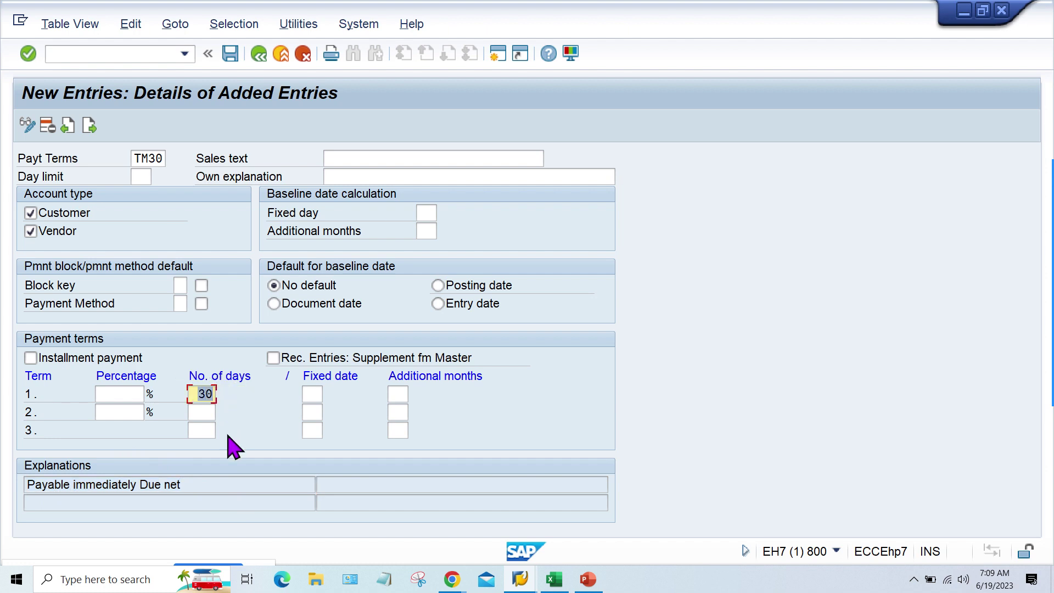
{"action": "key", "text": "Return"}
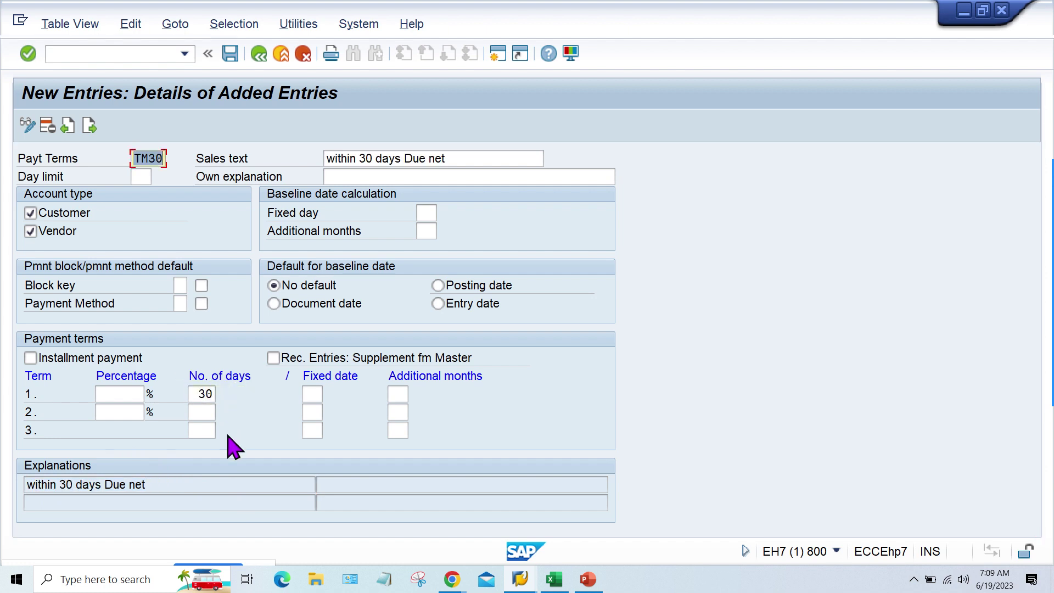
Step: Review the TM30 entry's explanation, payment terms key and number of days
{"action": "left_click_drag", "start_coordinate": [149, 484], "coordinate": [6, 466]}
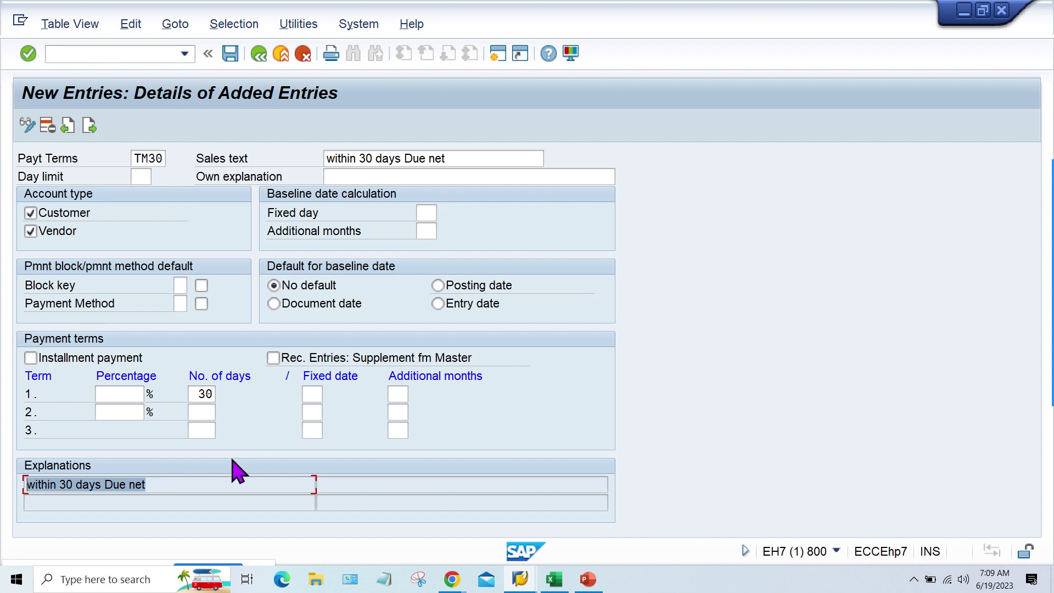
{"action": "left_click", "coordinate": [202, 500]}
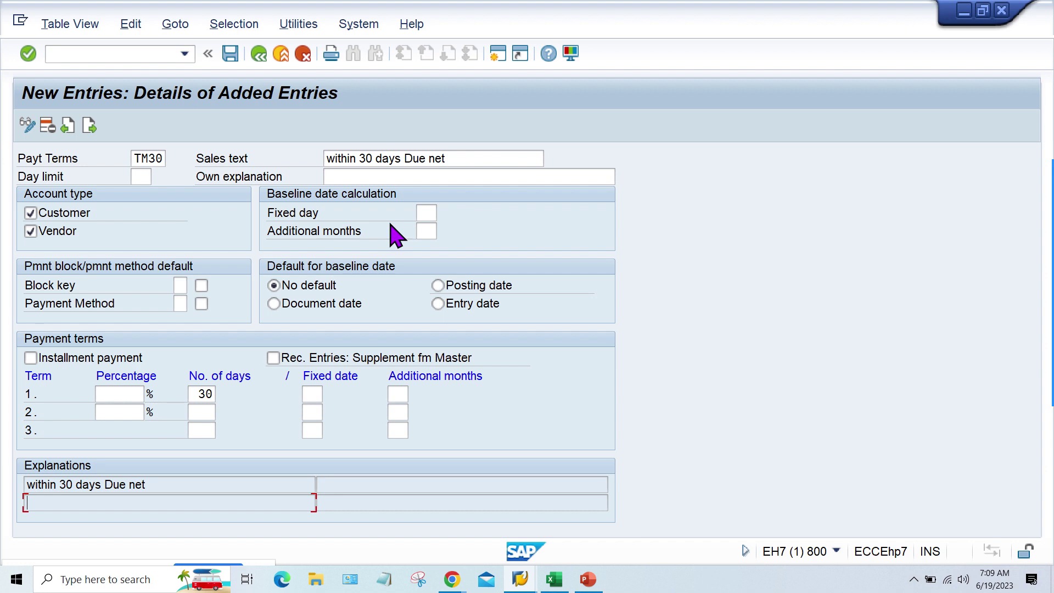
{"action": "left_click", "coordinate": [134, 158]}
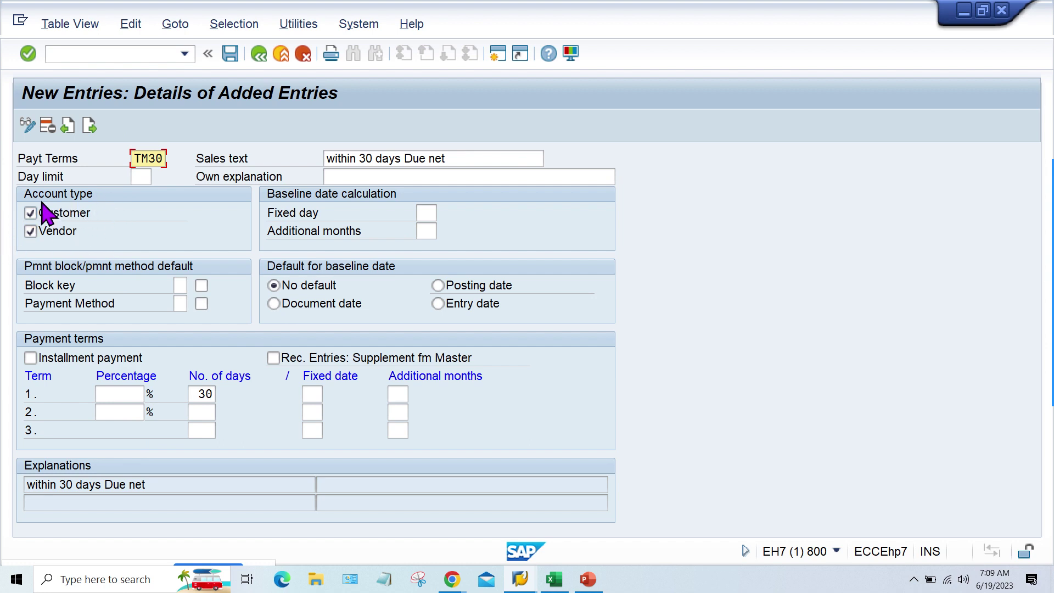
{"action": "left_click", "coordinate": [198, 394]}
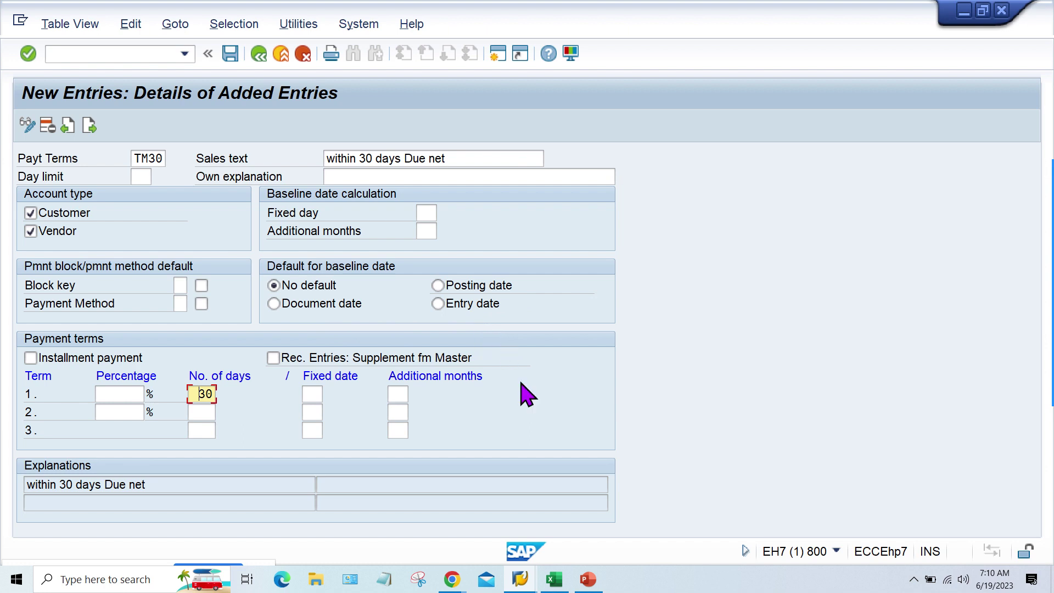
Step: Switch to Excel and delete columns R to W with the vendor procurement notes from the TM30 sheet
{"action": "left_click", "coordinate": [554, 579]}
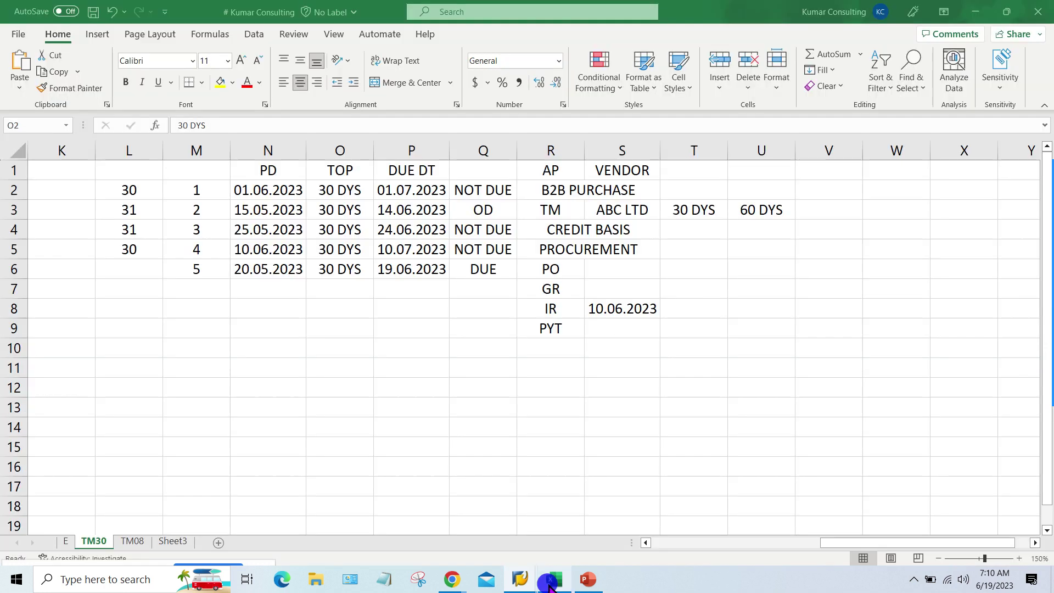
{"action": "left_click", "coordinate": [600, 447]}
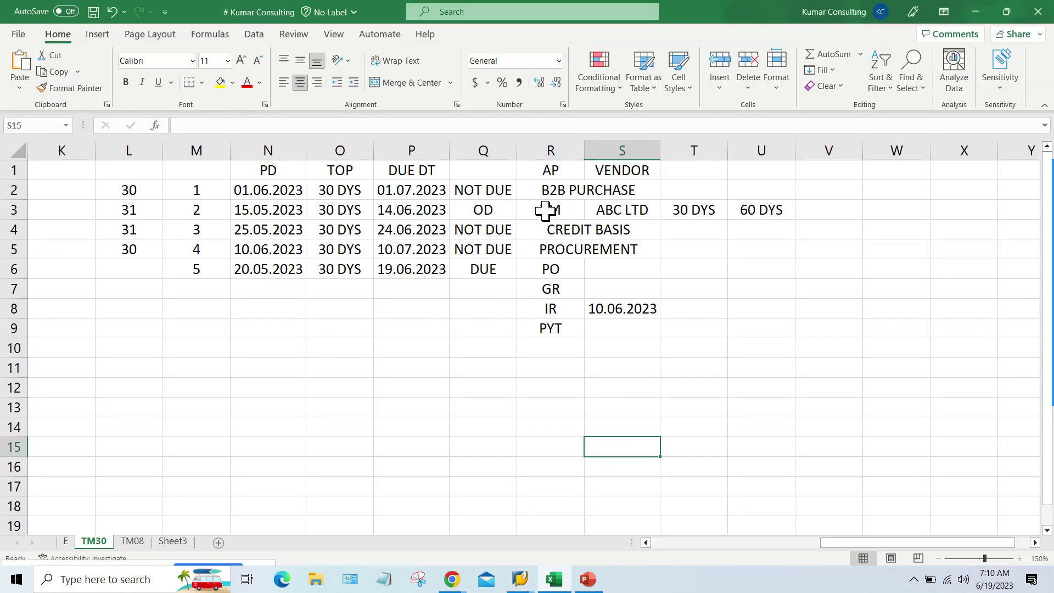
{"action": "left_click_drag", "start_coordinate": [551, 153], "coordinate": [898, 154]}
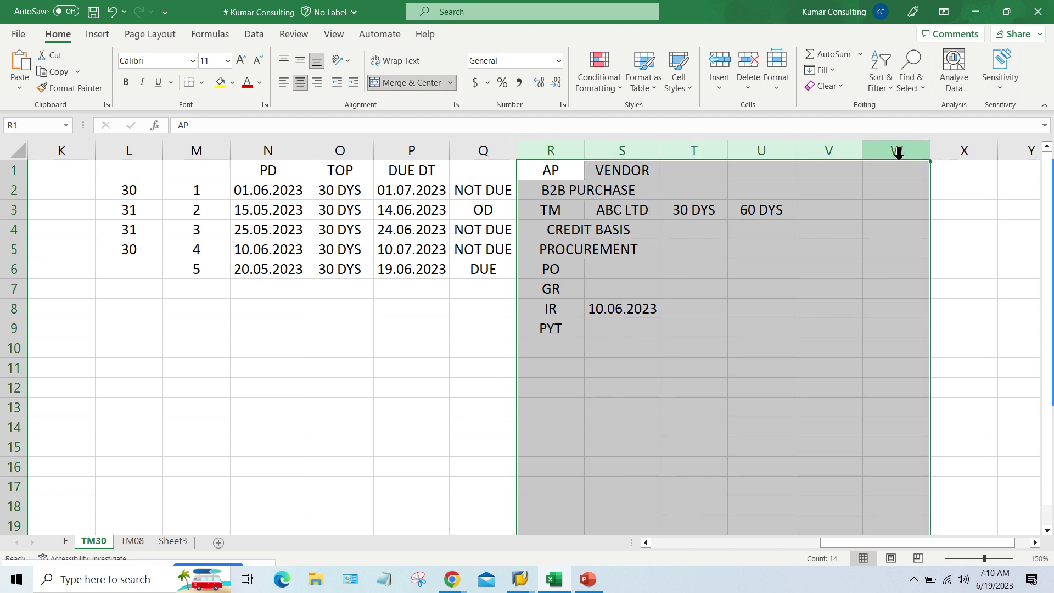
{"action": "key", "text": "ctrl+minus"}
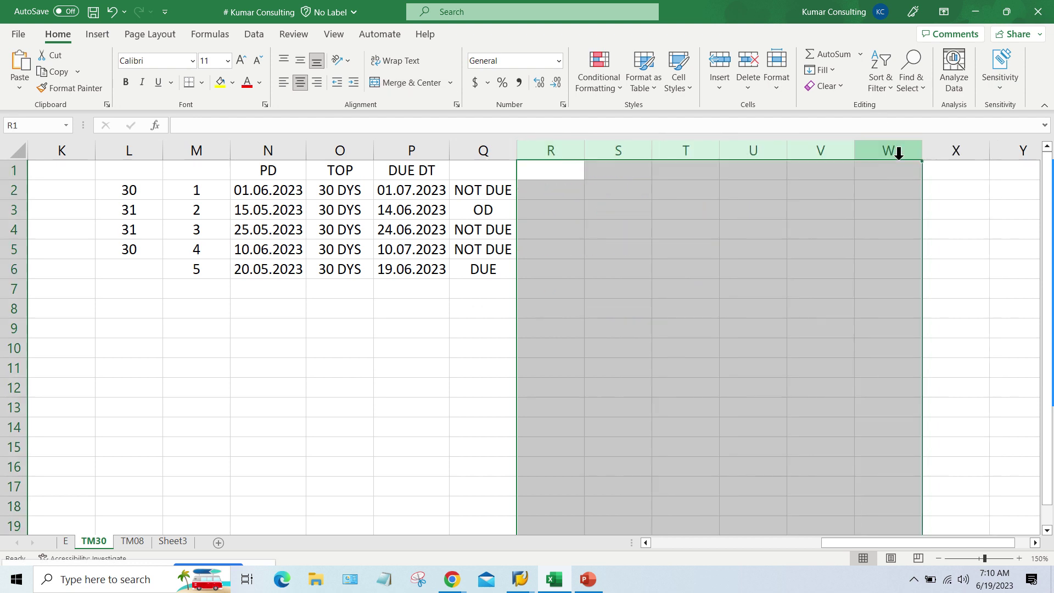
{"action": "left_click", "coordinate": [247, 345]}
{"action": "left_click", "coordinate": [253, 306]}
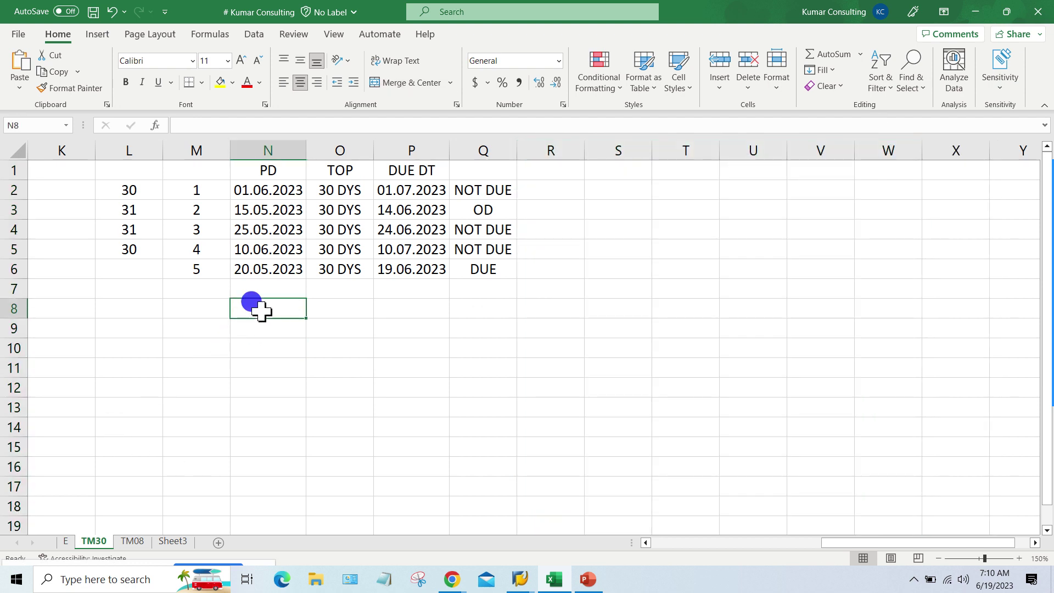
Step: Switch to the SAP payment terms window and open transaction FB60 in a new session
{"action": "left_click", "coordinate": [212, 309]}
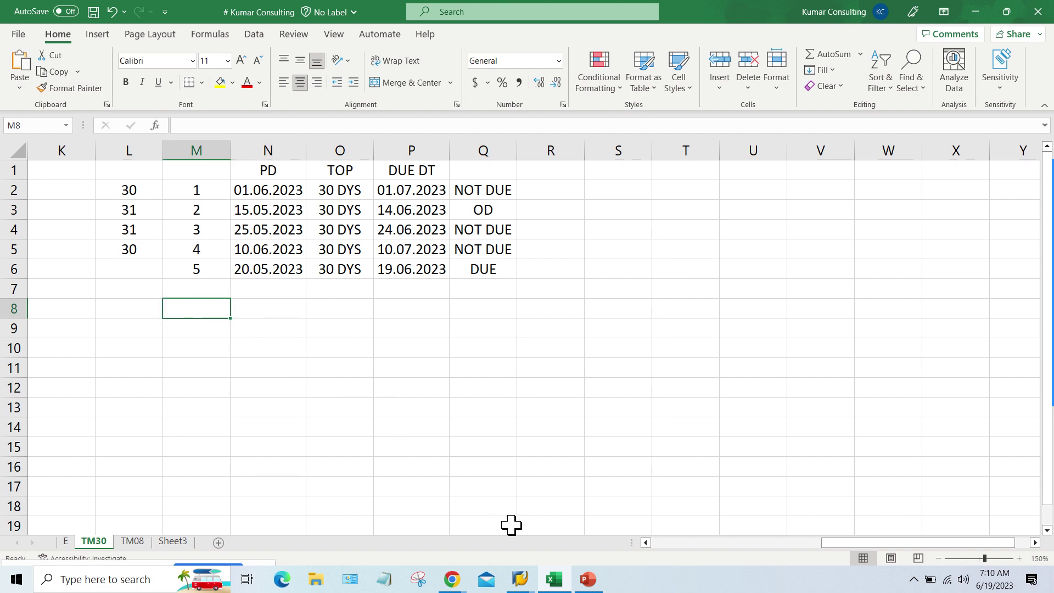
{"action": "mouse_move", "coordinate": [523, 586]}
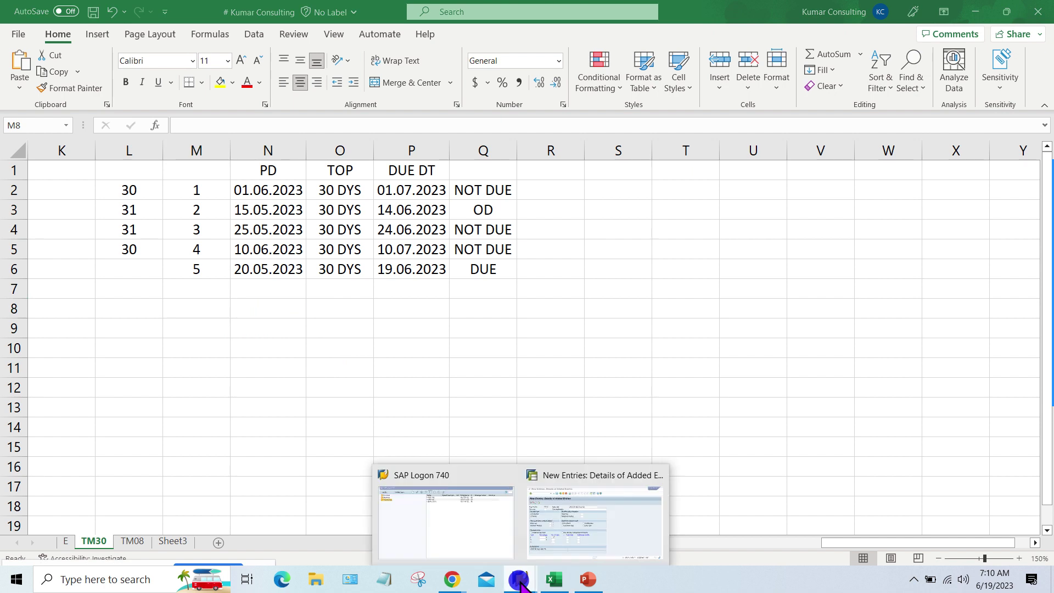
{"action": "left_click", "coordinate": [560, 532]}
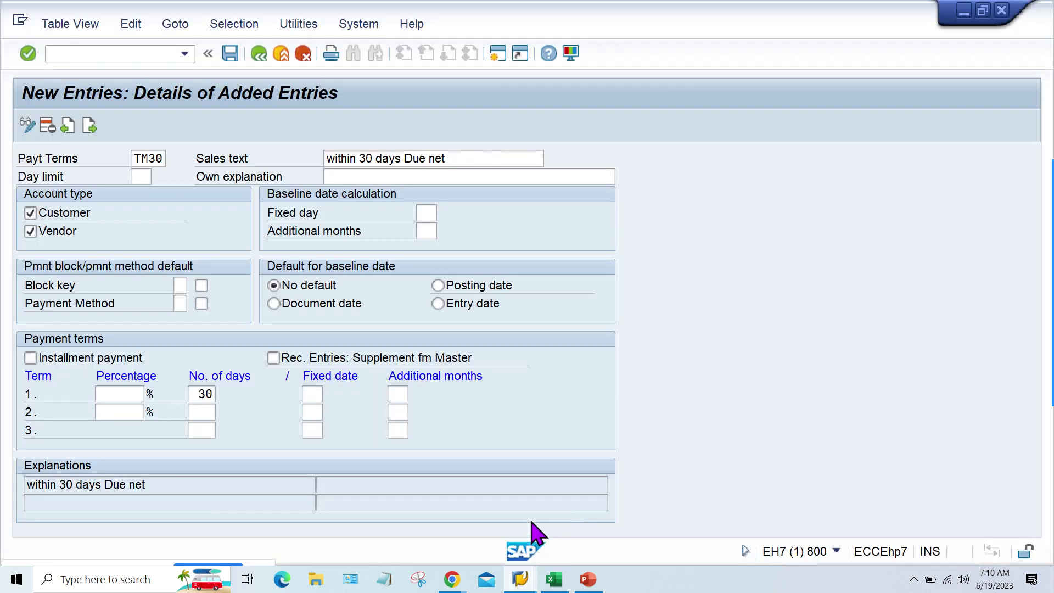
{"action": "left_click", "coordinate": [497, 53]}
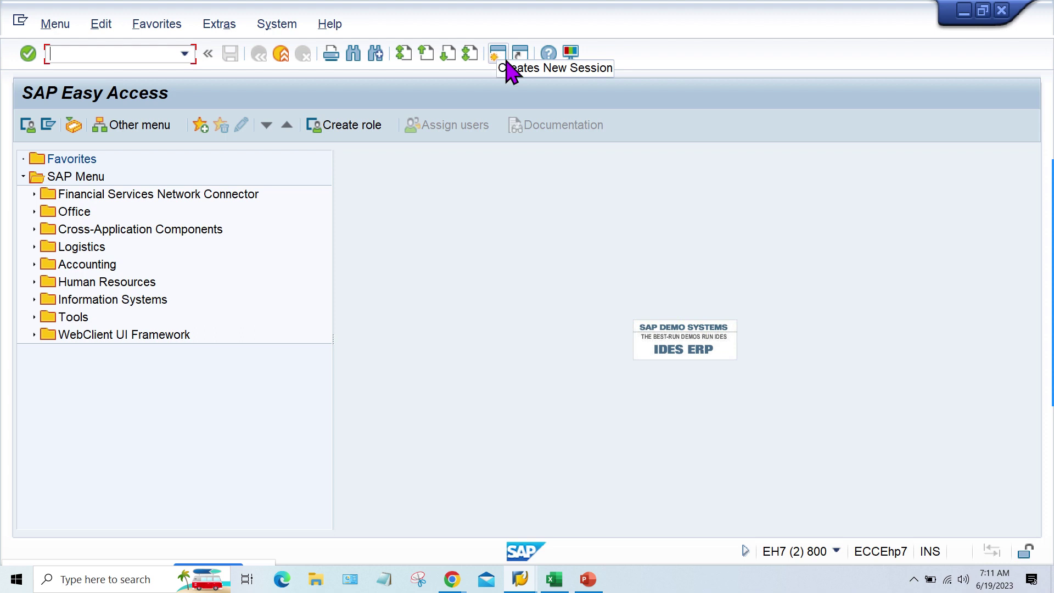
{"action": "left_click", "coordinate": [106, 55]}
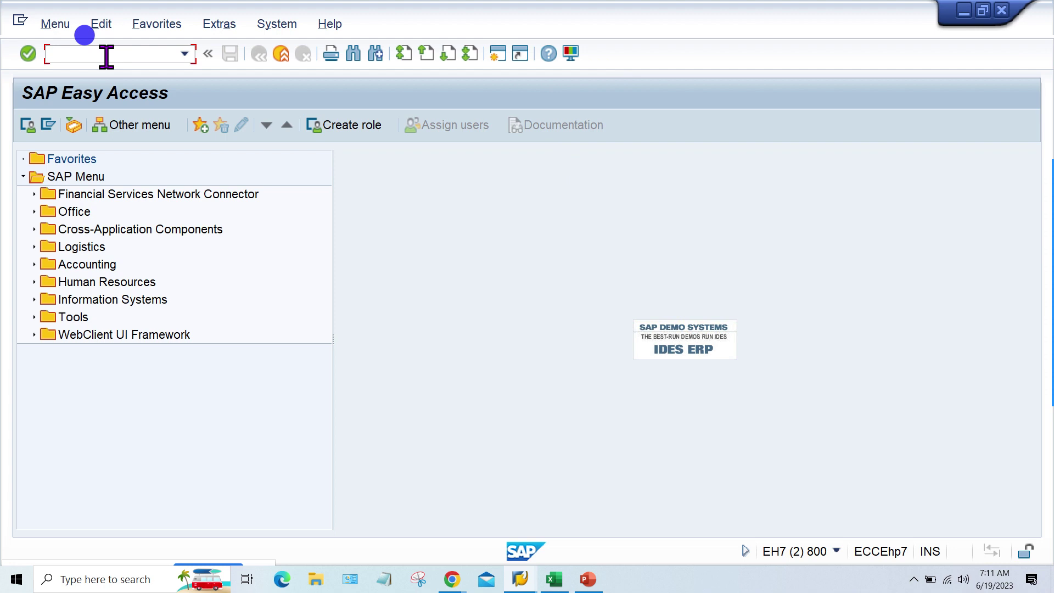
{"action": "type", "text": "FB60"}
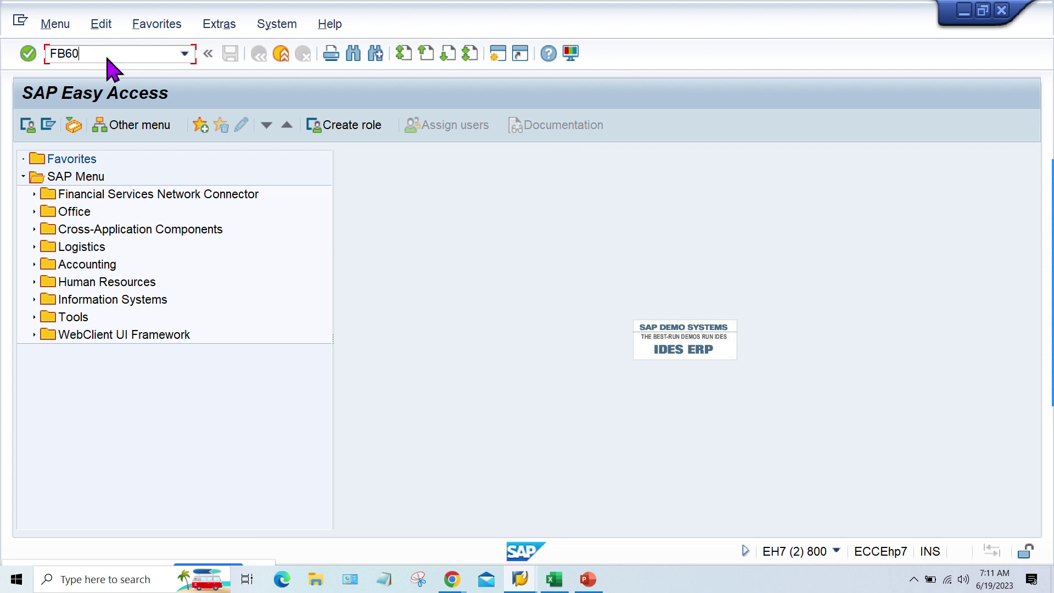
{"action": "key", "text": "Return"}
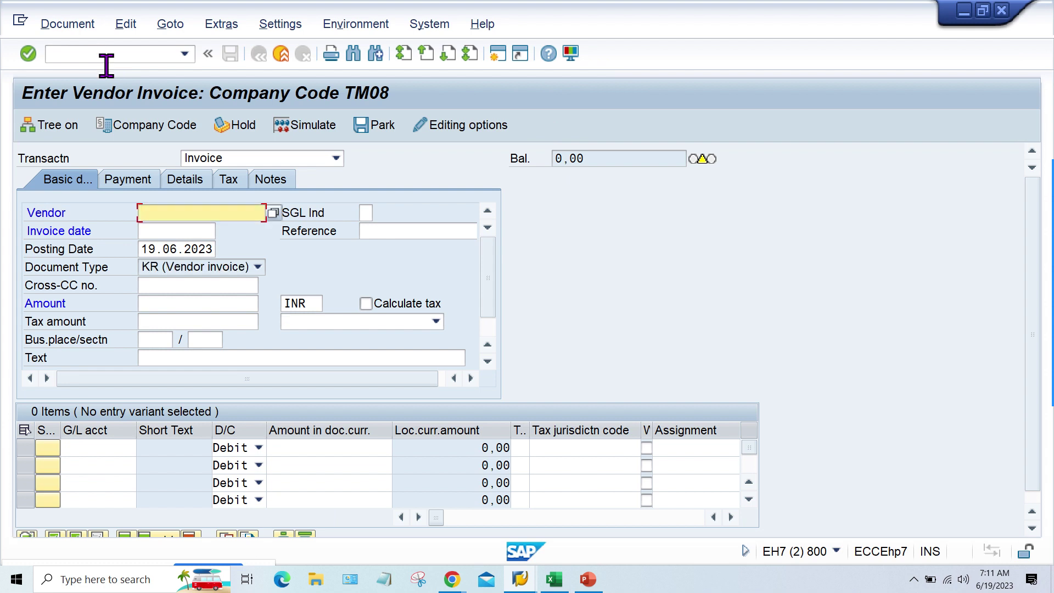
Step: Examine the Invoice date and Posting Date fields in the vendor invoice's basic data
{"action": "left_click", "coordinate": [158, 229]}
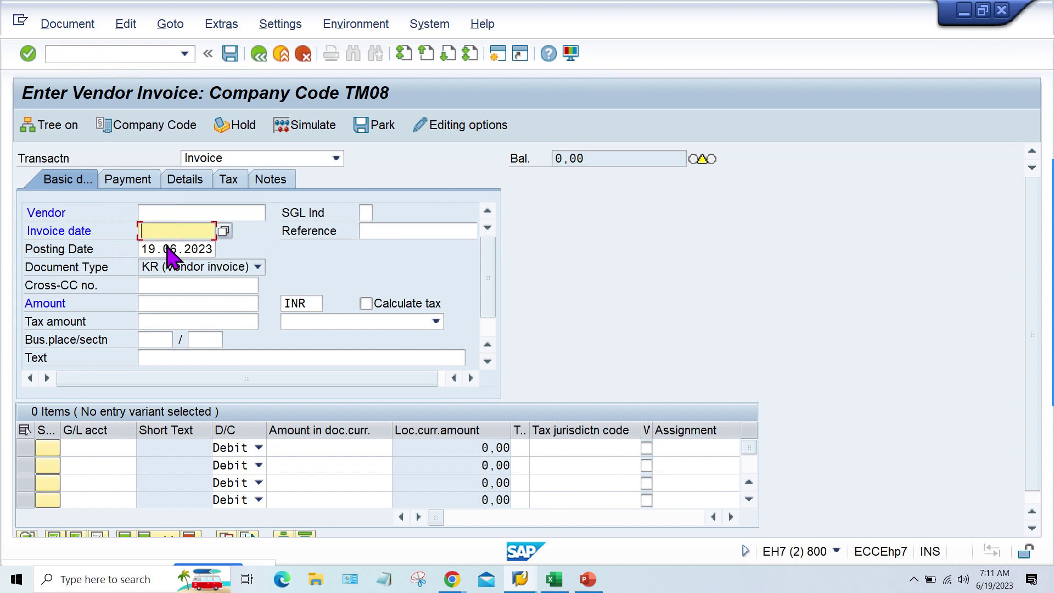
{"action": "left_click", "coordinate": [164, 250]}
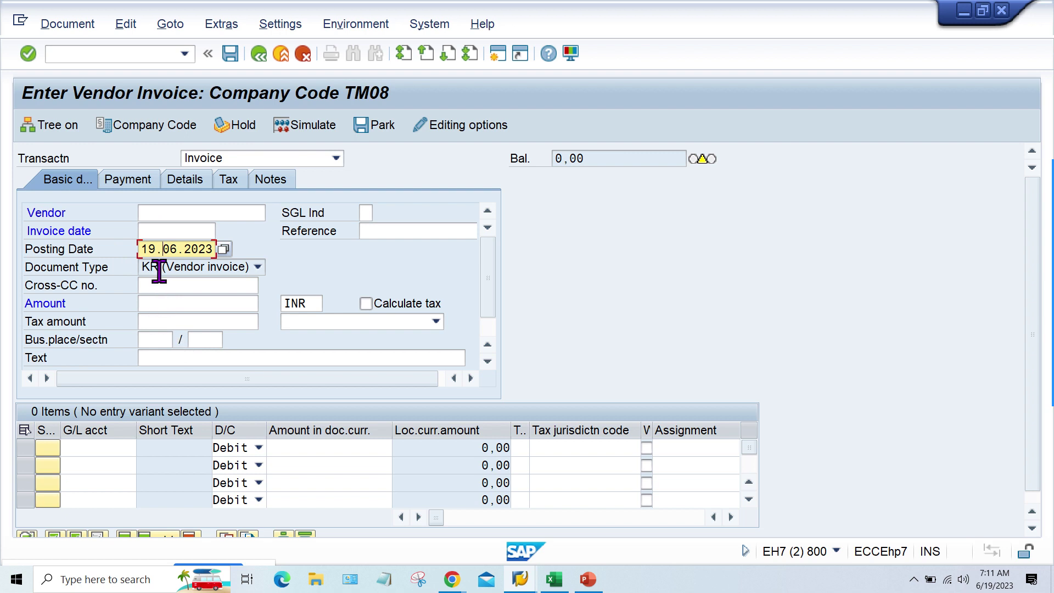
{"action": "left_click", "coordinate": [179, 230]}
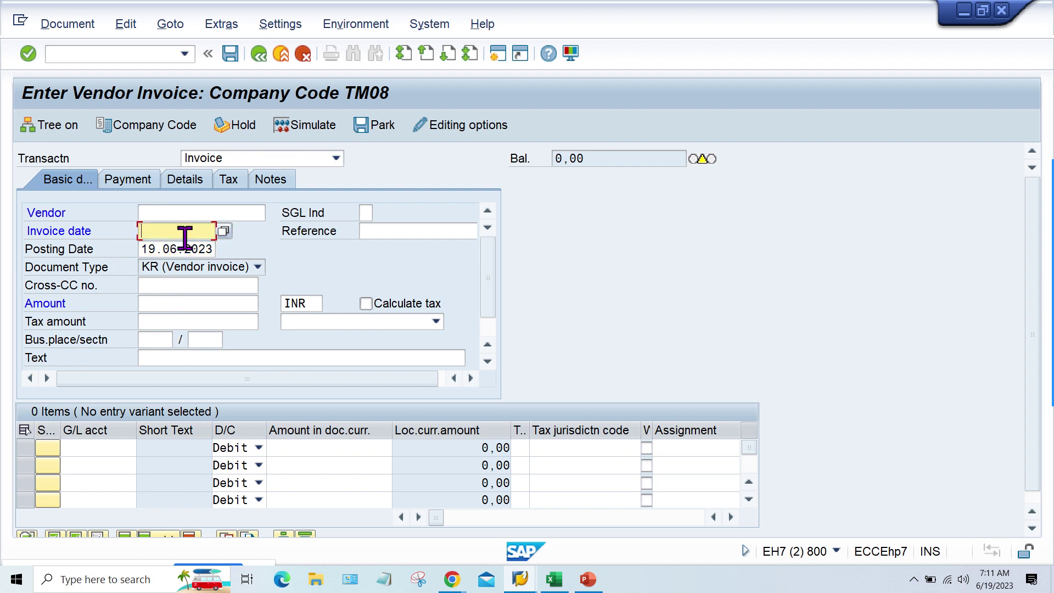
Step: Open transaction FB50 in another new session
{"action": "left_click", "coordinate": [497, 53]}
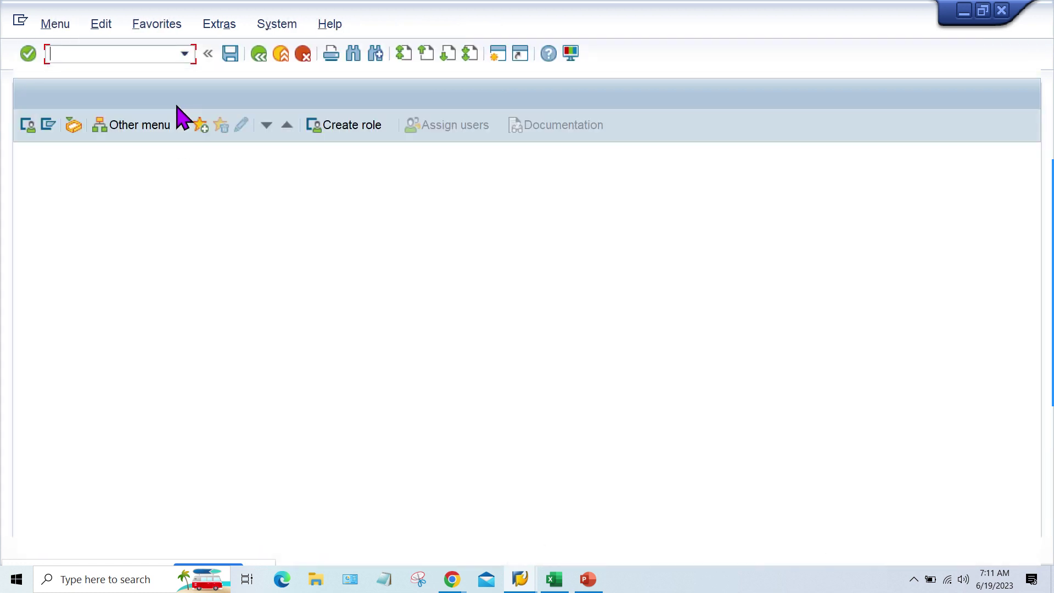
{"action": "type", "text": "FB50"}
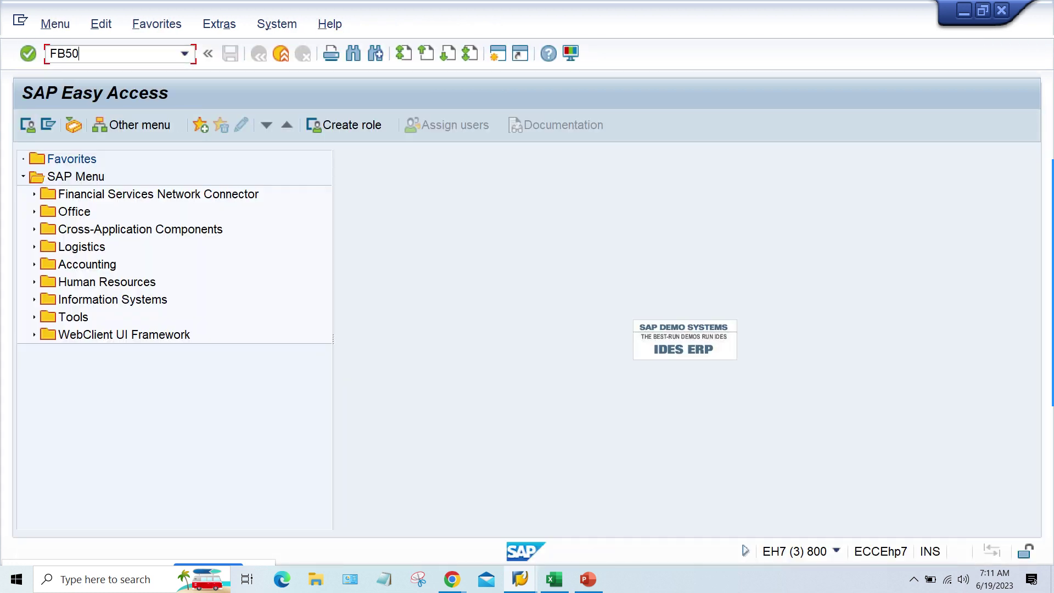
{"action": "key", "text": "Return"}
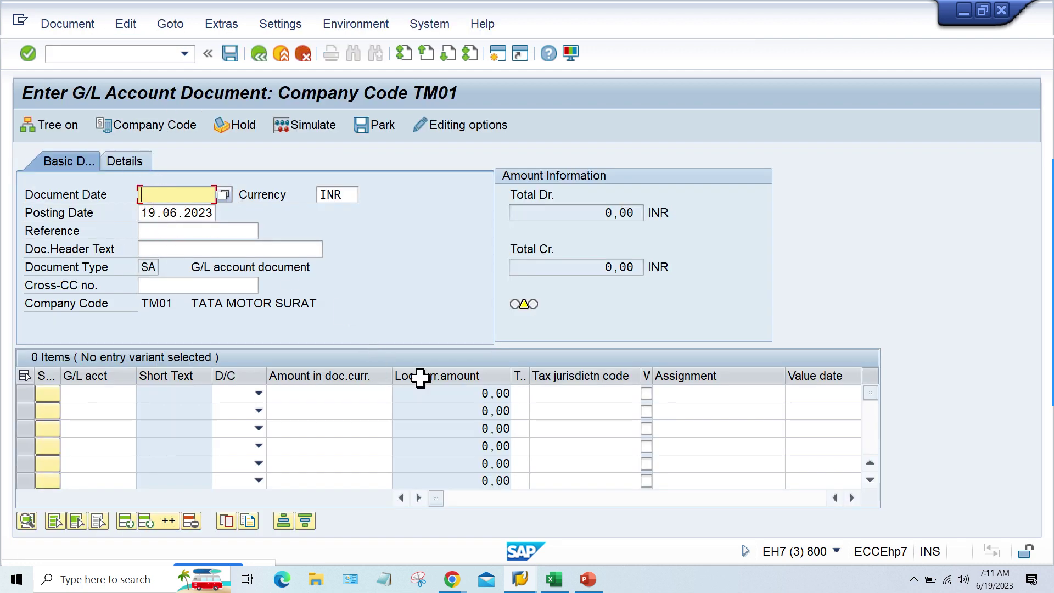
Step: Return to the vendor invoice session and examine the Invoice date label and its entry field
{"action": "left_click", "coordinate": [527, 578]}
{"action": "left_click", "coordinate": [619, 528]}
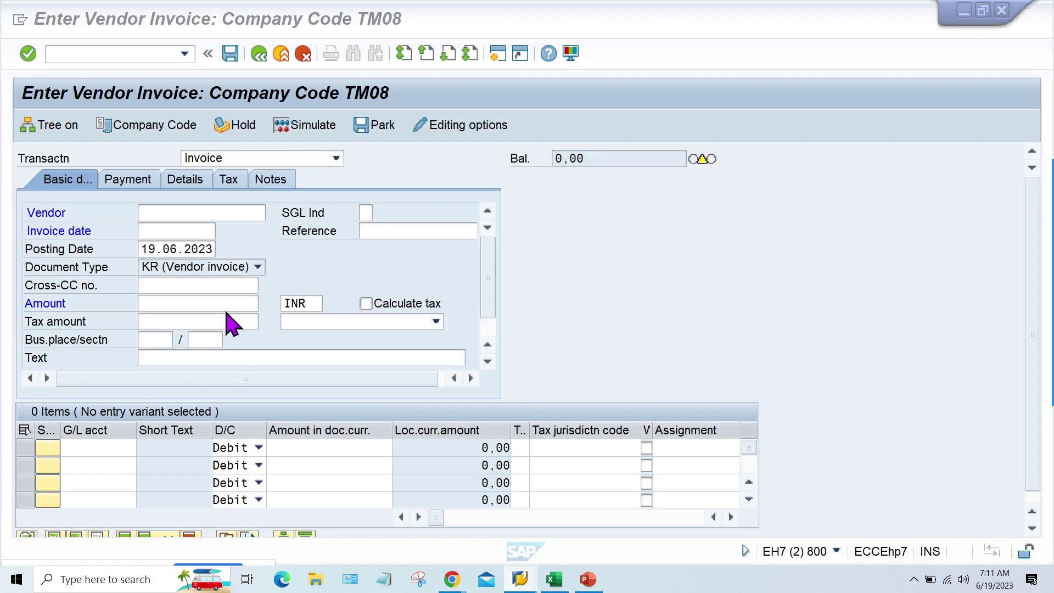
{"action": "left_click", "coordinate": [163, 230]}
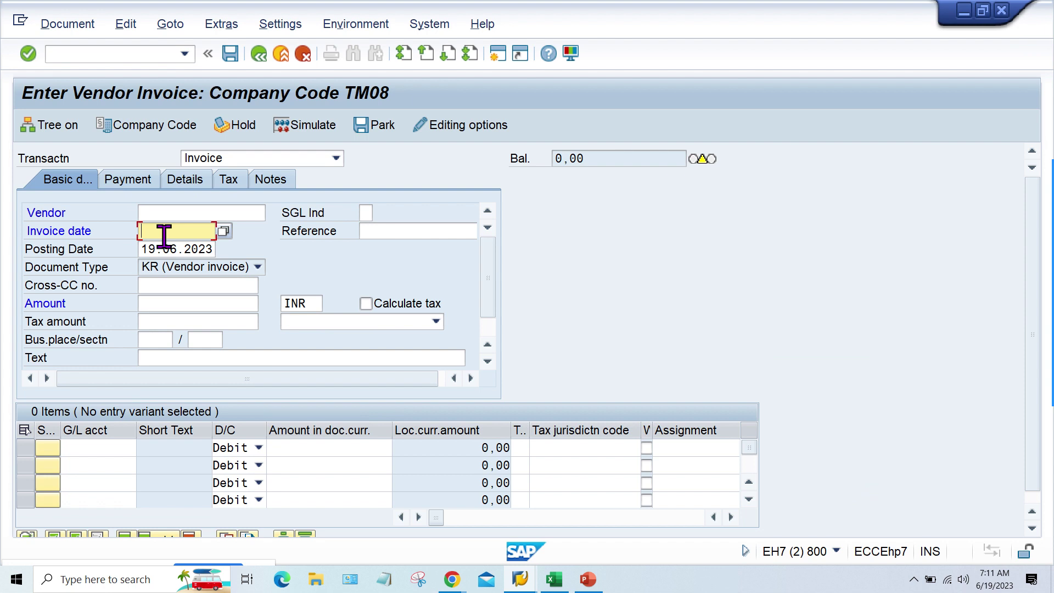
{"action": "left_click_drag", "start_coordinate": [97, 230], "coordinate": [2, 229]}
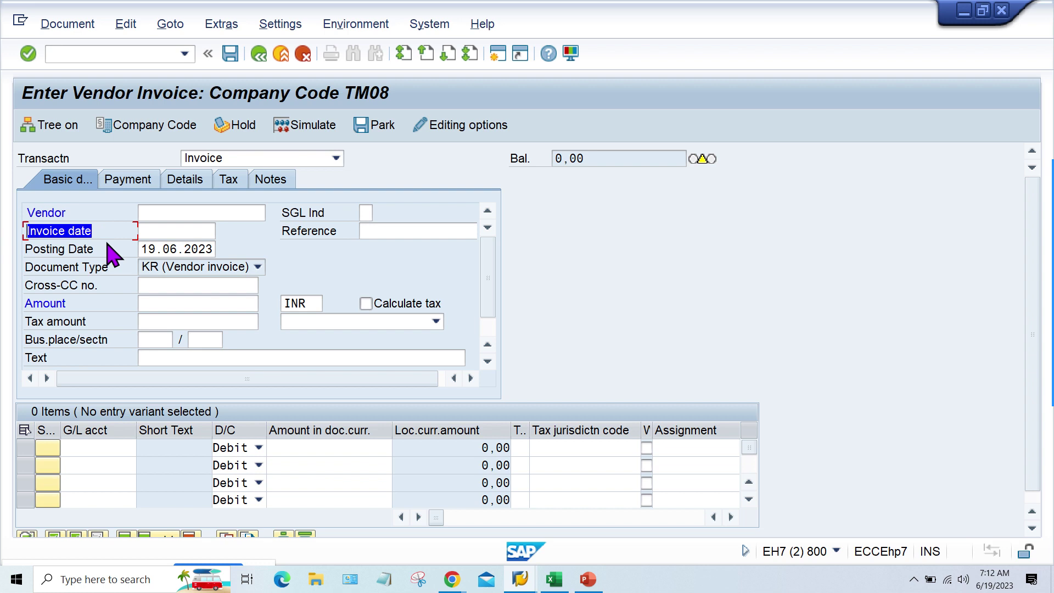
{"action": "left_click", "coordinate": [188, 231]}
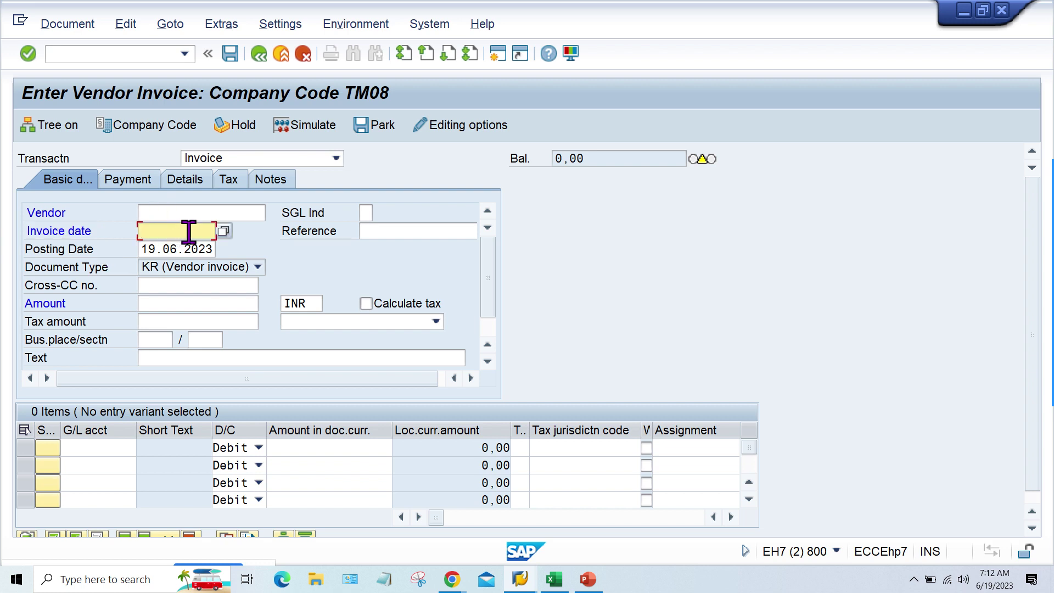
{"action": "left_click", "coordinate": [94, 227]}
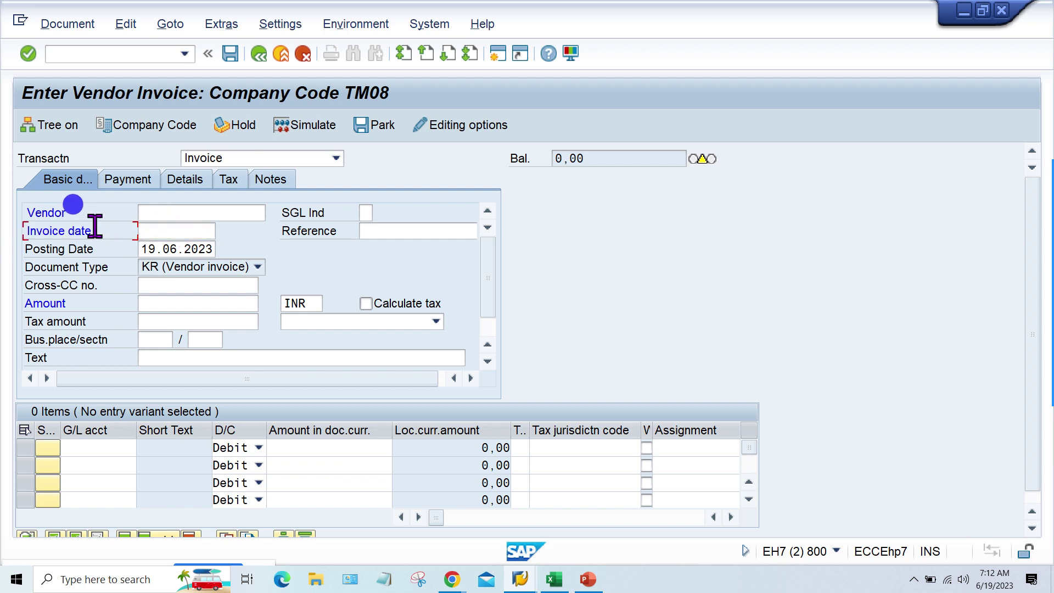
{"action": "left_click", "coordinate": [178, 228]}
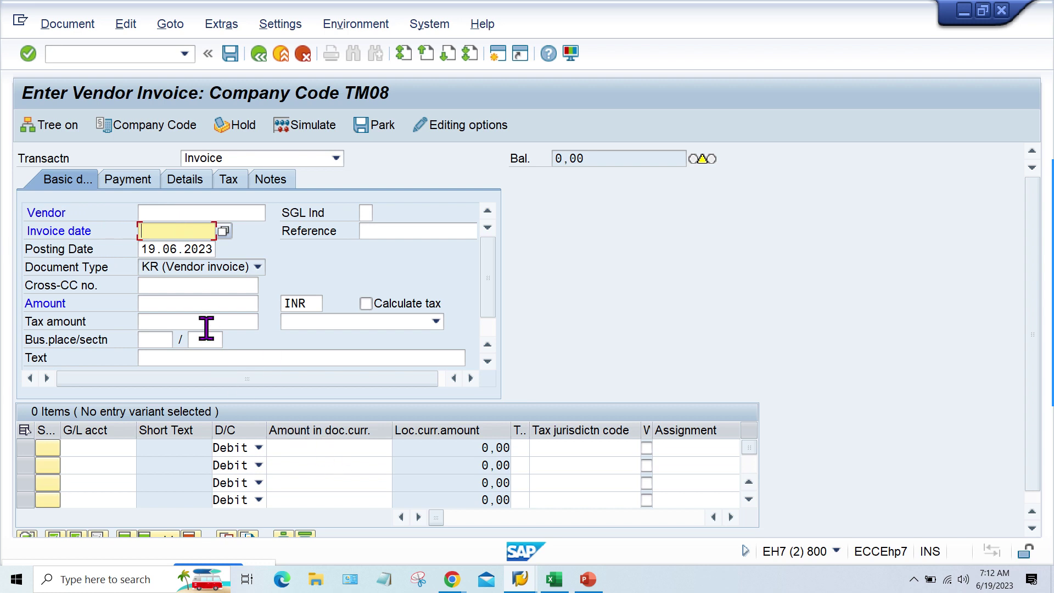
{"action": "left_click", "coordinate": [118, 236]}
Step: Compare the baseline date defaults of payment term TM30 with the vendor invoice's Invoice date field, ending on the payment terms entry
{"action": "mouse_move", "coordinate": [523, 582]}
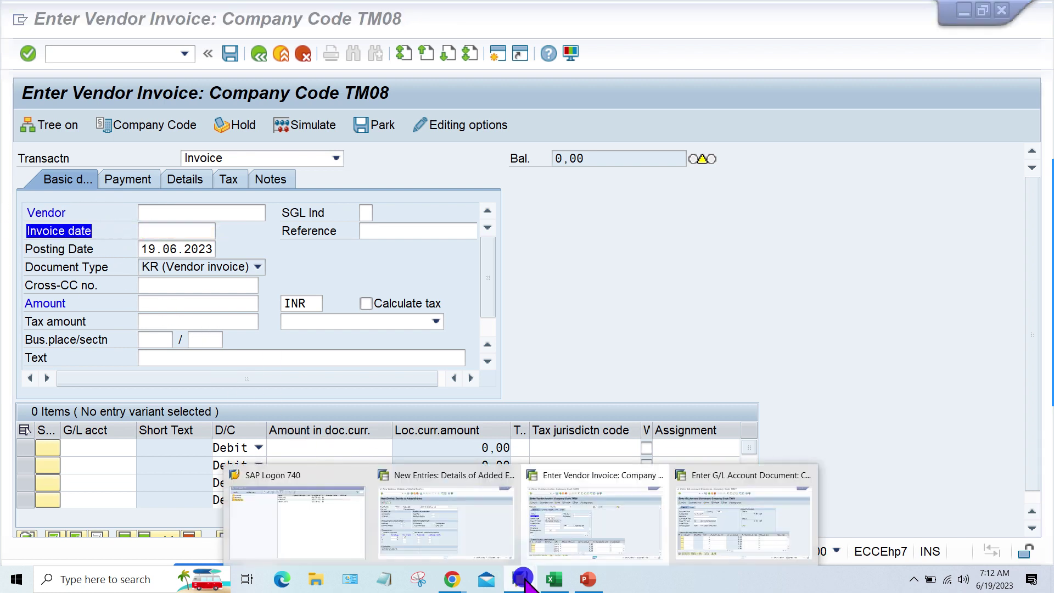
{"action": "left_click", "coordinate": [434, 532]}
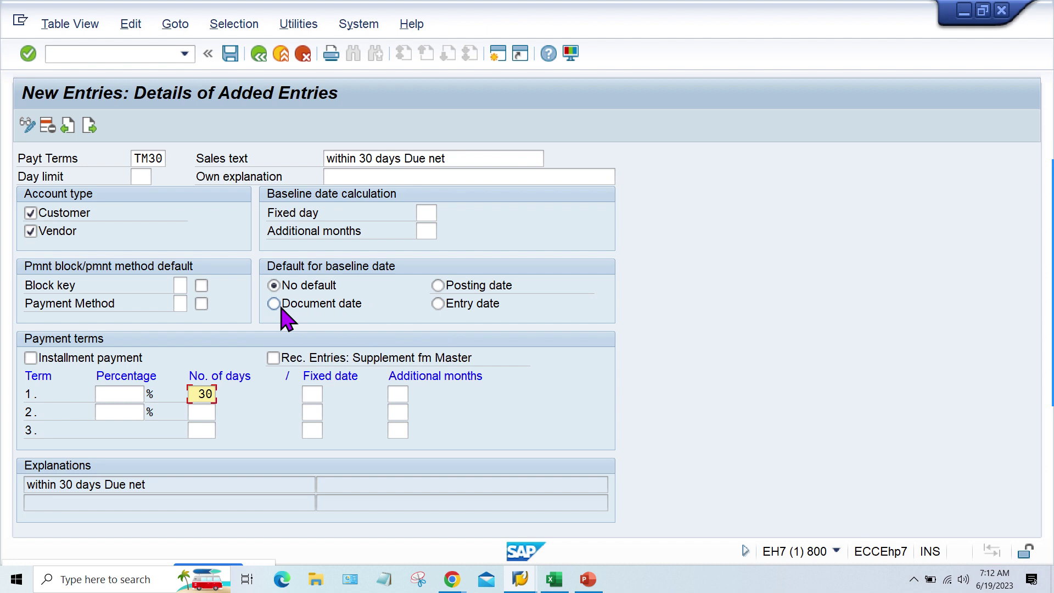
{"action": "left_click", "coordinate": [520, 579]}
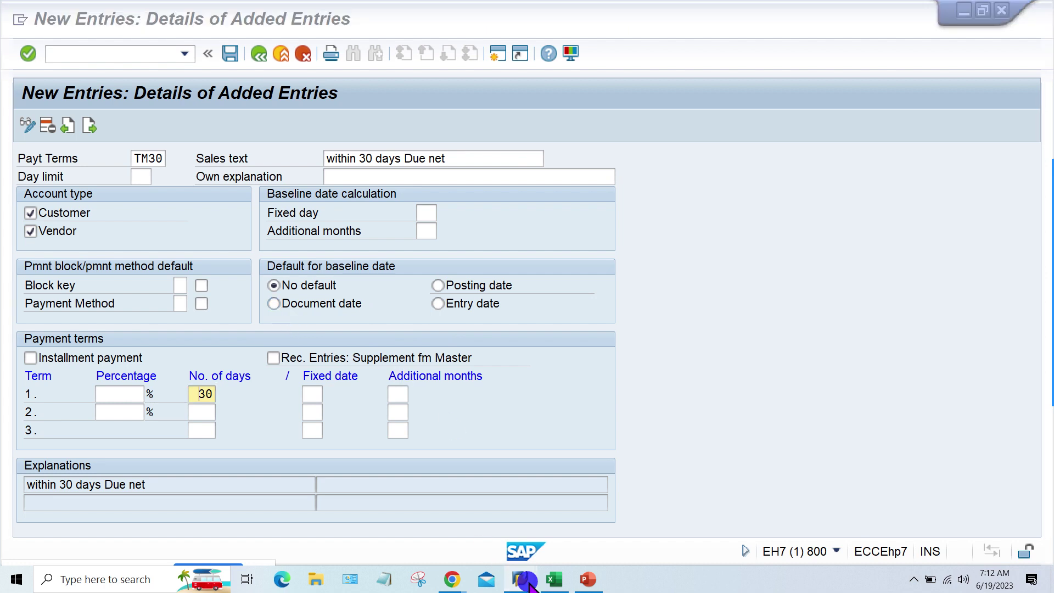
{"action": "left_click", "coordinate": [624, 522]}
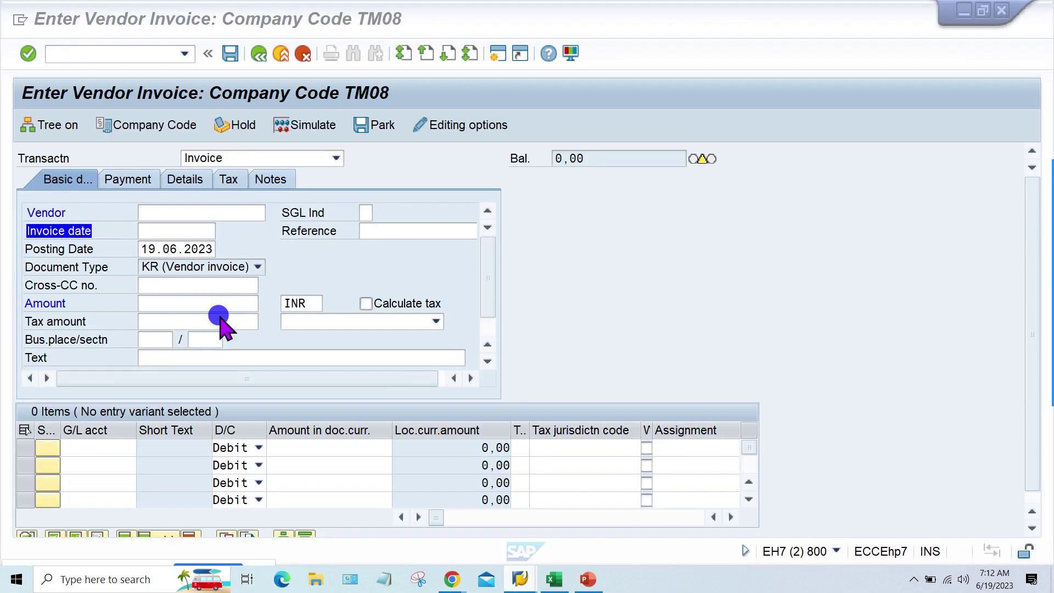
{"action": "left_click", "coordinate": [163, 230]}
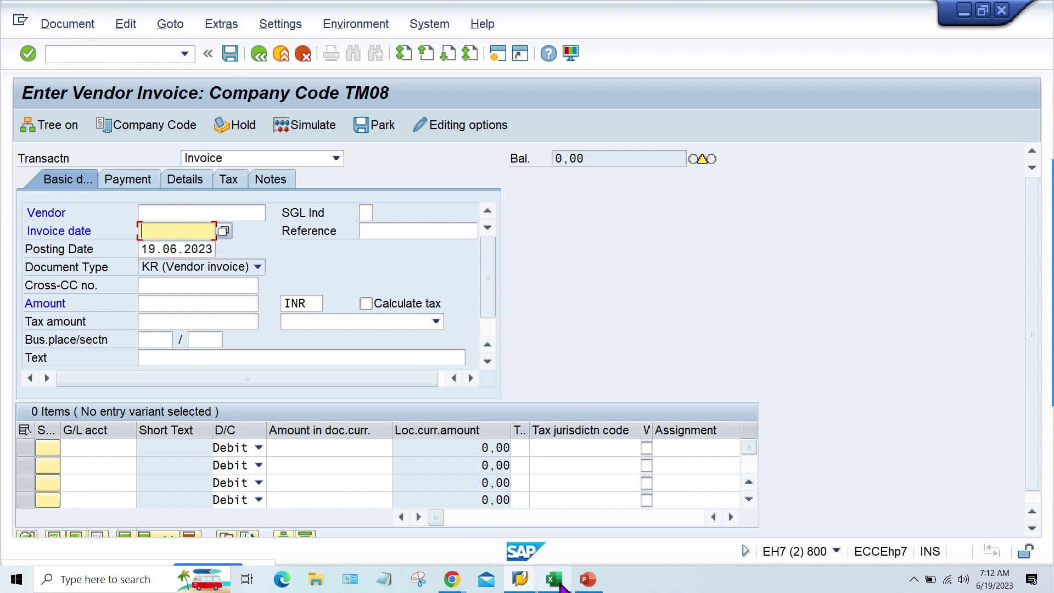
{"action": "mouse_move", "coordinate": [520, 580]}
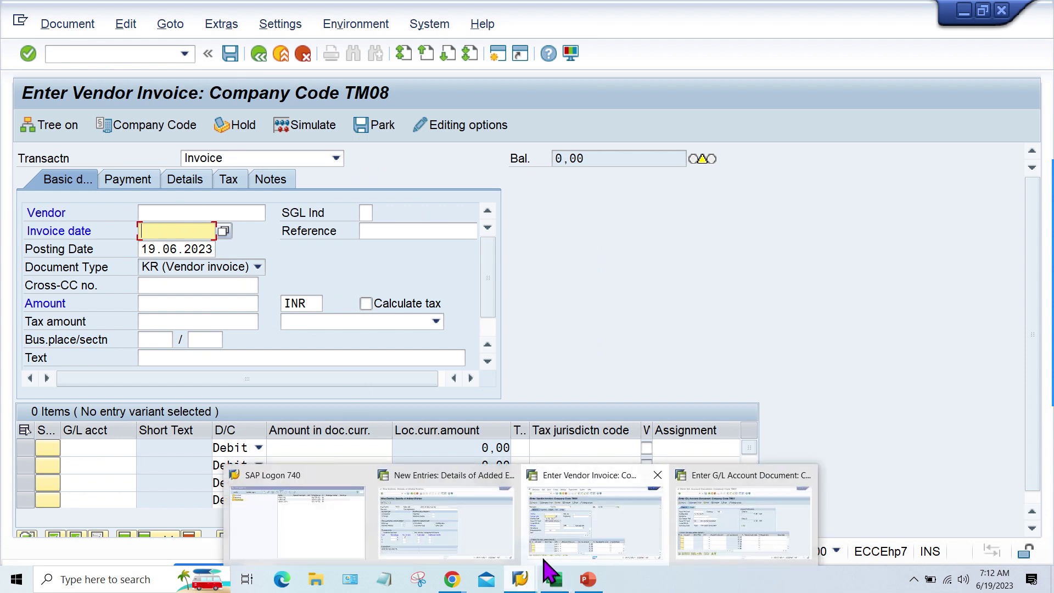
{"action": "left_click", "coordinate": [423, 530]}
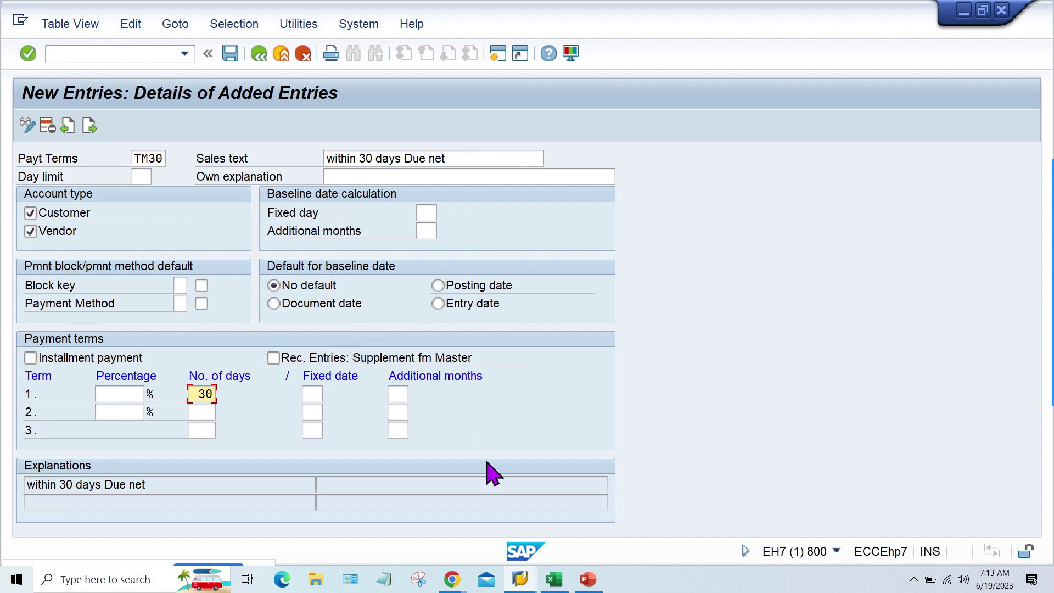
Step: Switch to the Excel workbook and list the date types DD, PD and ED in cells M8 to M10 of sheet TM30
{"action": "left_click", "coordinate": [555, 577]}
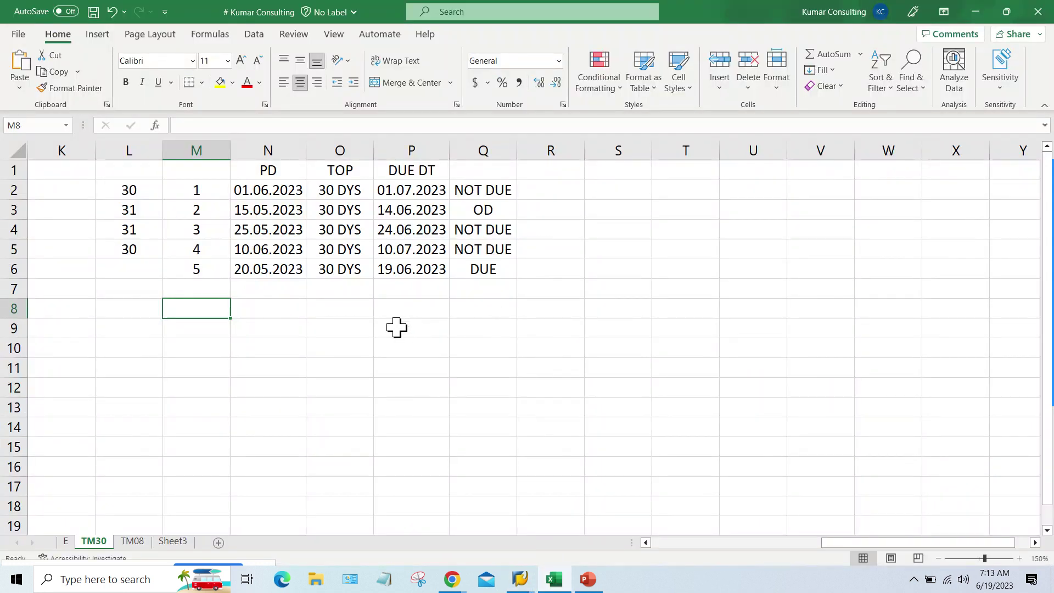
{"action": "left_click_drag", "start_coordinate": [282, 317], "coordinate": [217, 316]}
{"action": "left_click", "coordinate": [195, 303]}
{"action": "type", "text": "DD"}
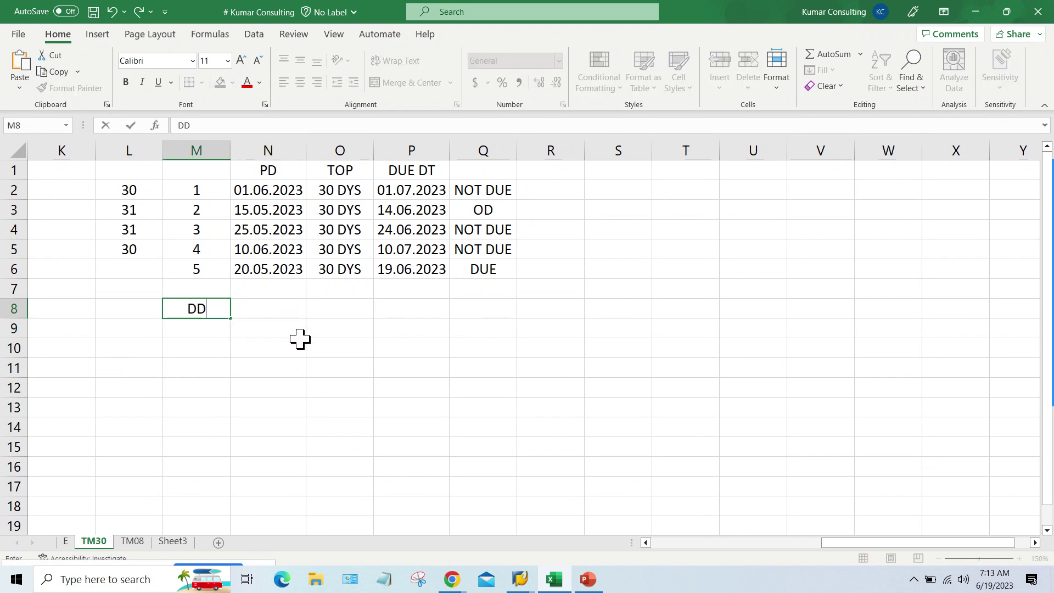
{"action": "type", "text": "PDD"}
{"action": "key", "text": "BackSpace"}
{"action": "key", "text": "BackSpace"}
{"action": "key", "text": "BackSpace"}
{"action": "key", "text": "Return"}
{"action": "type", "text": "PD"}
{"action": "key", "text": "Return"}
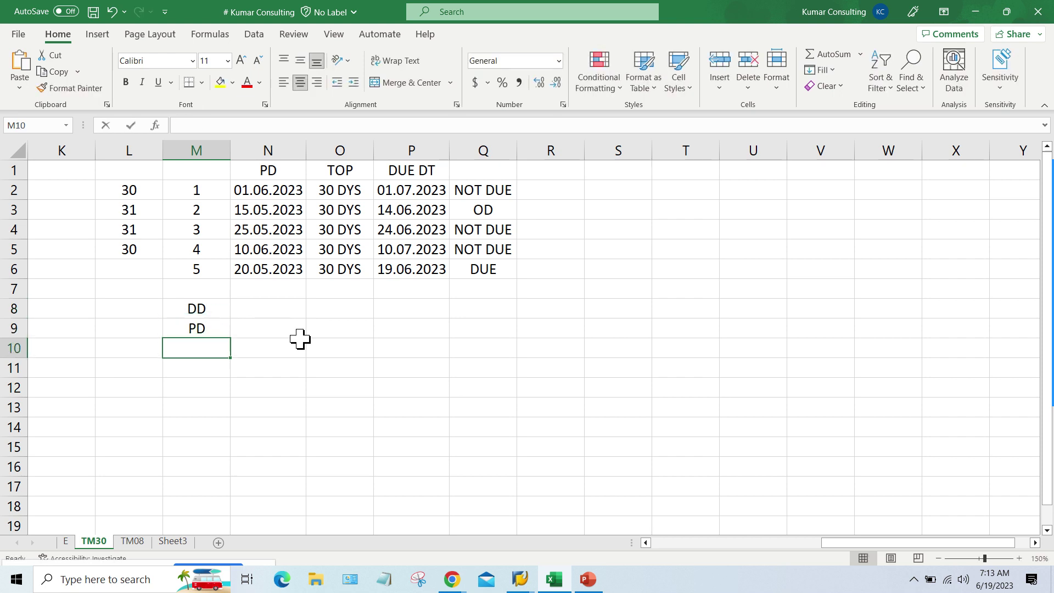
{"action": "type", "text": "ED"}
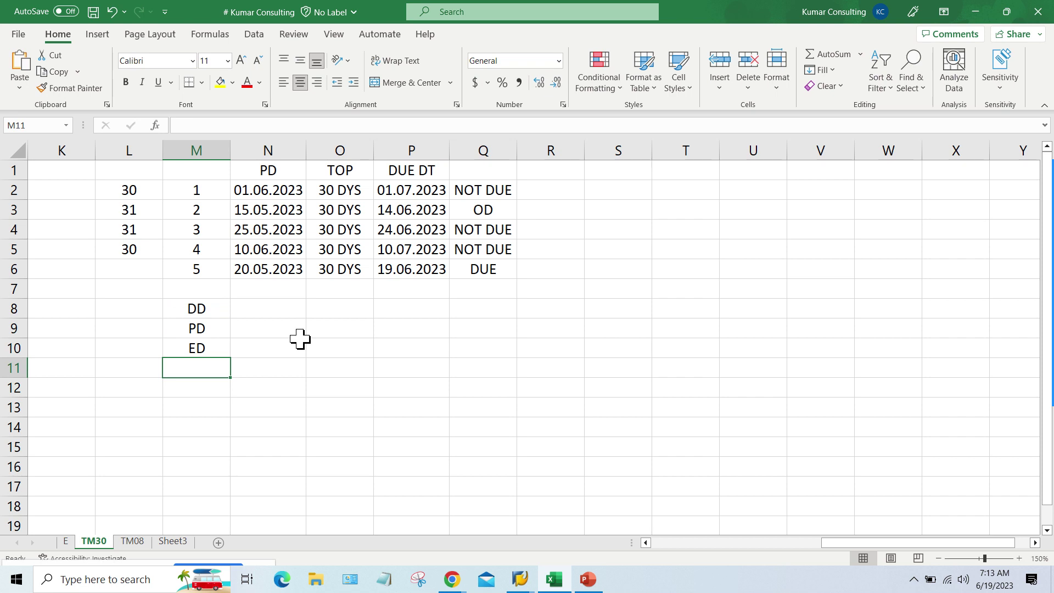
Step: Enter the label PRINTED in cell K8, in the same row as DD
{"action": "left_click", "coordinate": [262, 306]}
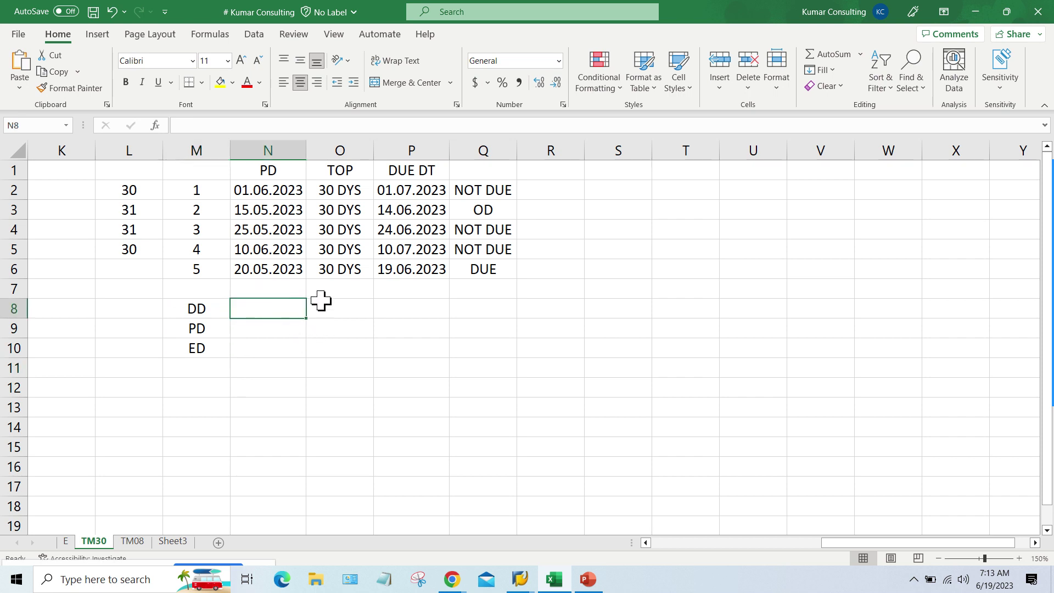
{"action": "left_click", "coordinate": [131, 310]}
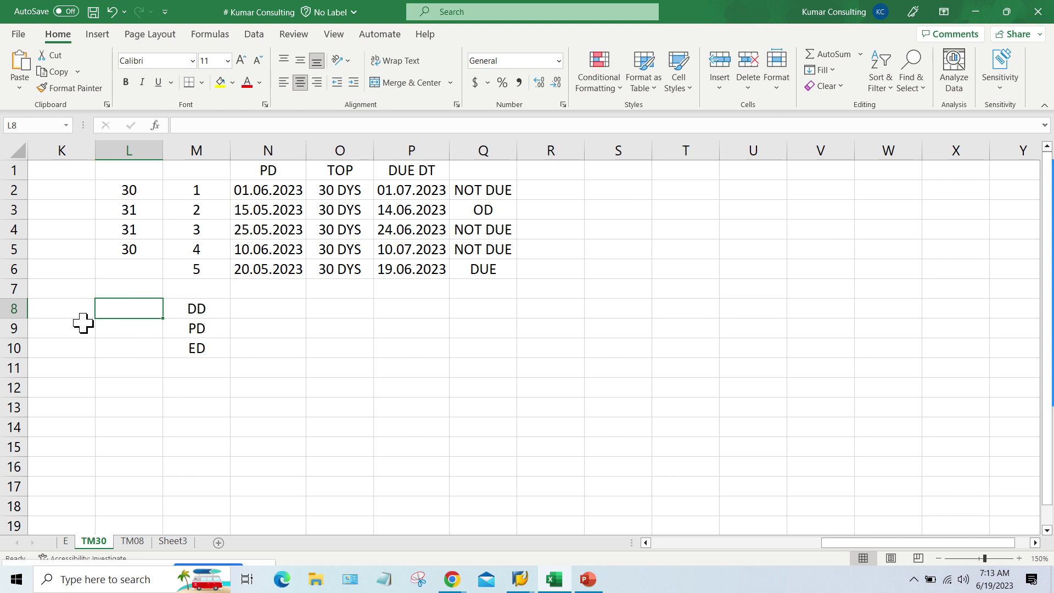
{"action": "left_click", "coordinate": [47, 301]}
{"action": "type", "text": "P"}
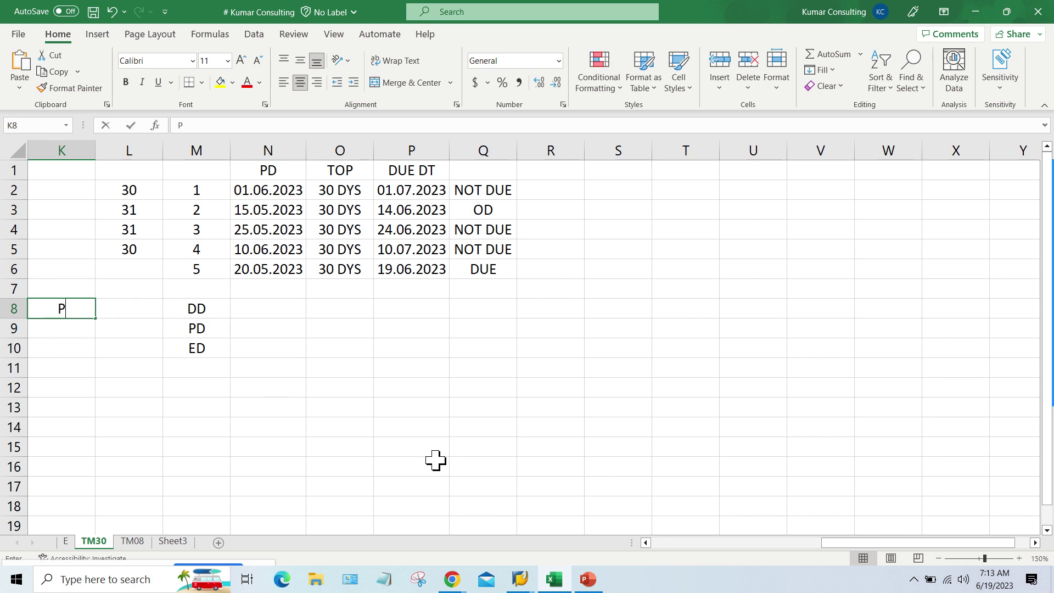
{"action": "type", "text": "RINTED"}
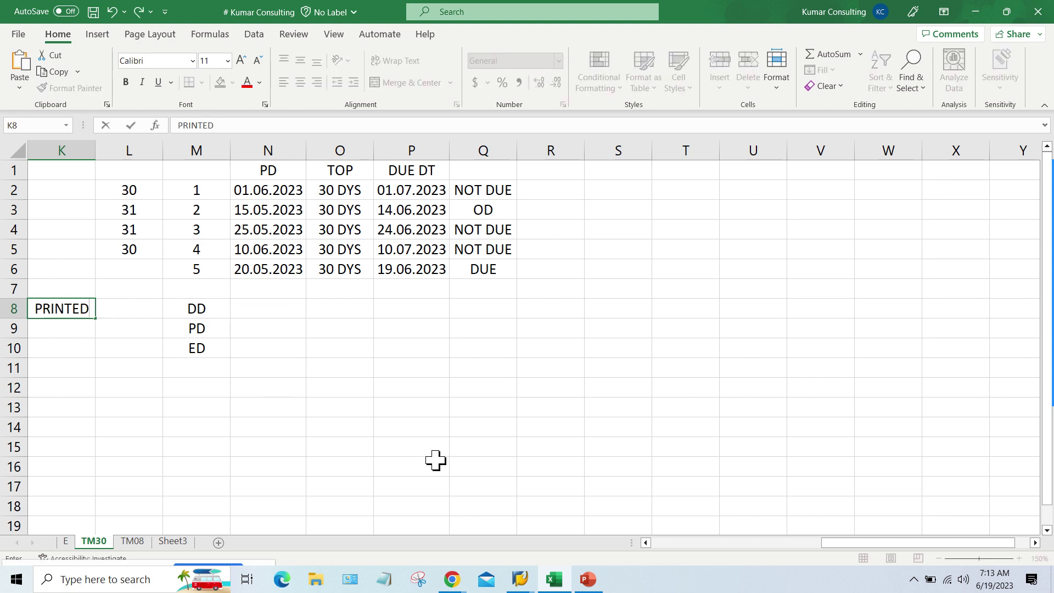
{"action": "key", "text": "Tab"}
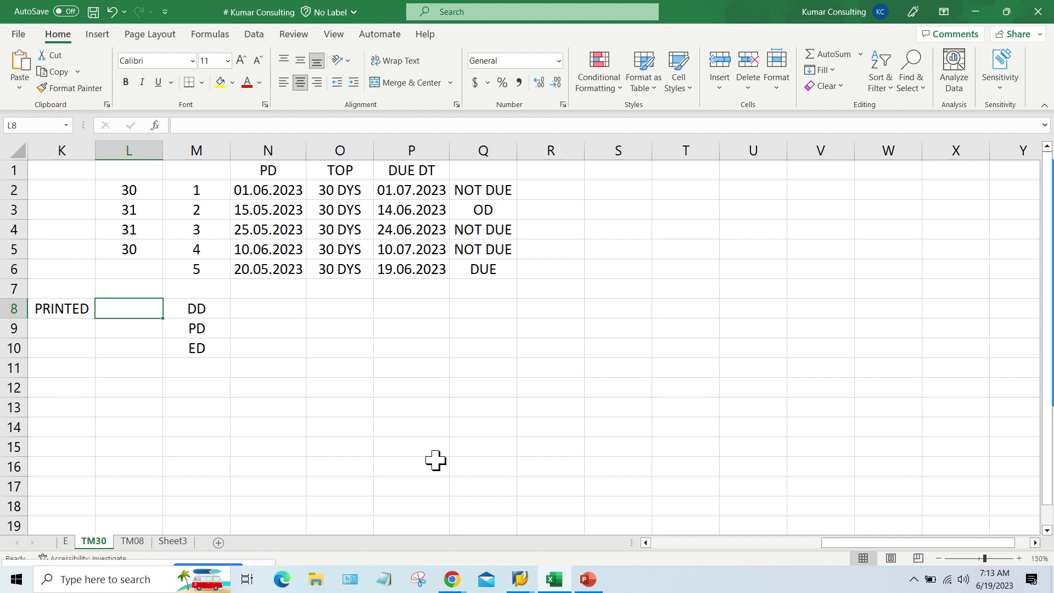
Step: Enter the printed date 15.06.2023 in cell L8, beside the PRINTED label
{"action": "type", "text": "15.0"}
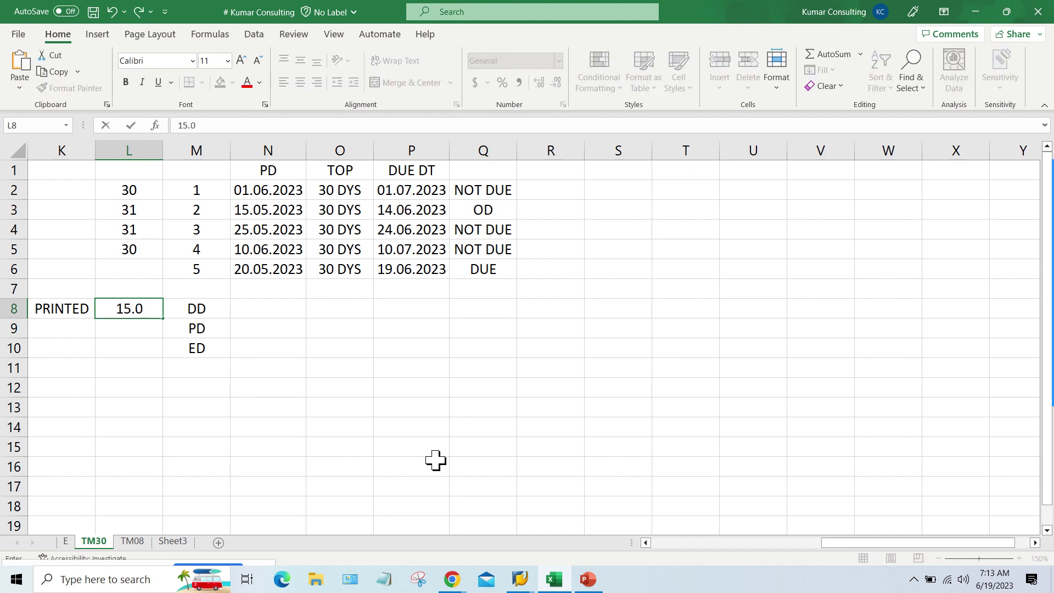
{"action": "type", "text": "6.2023"}
{"action": "key", "text": "Return"}
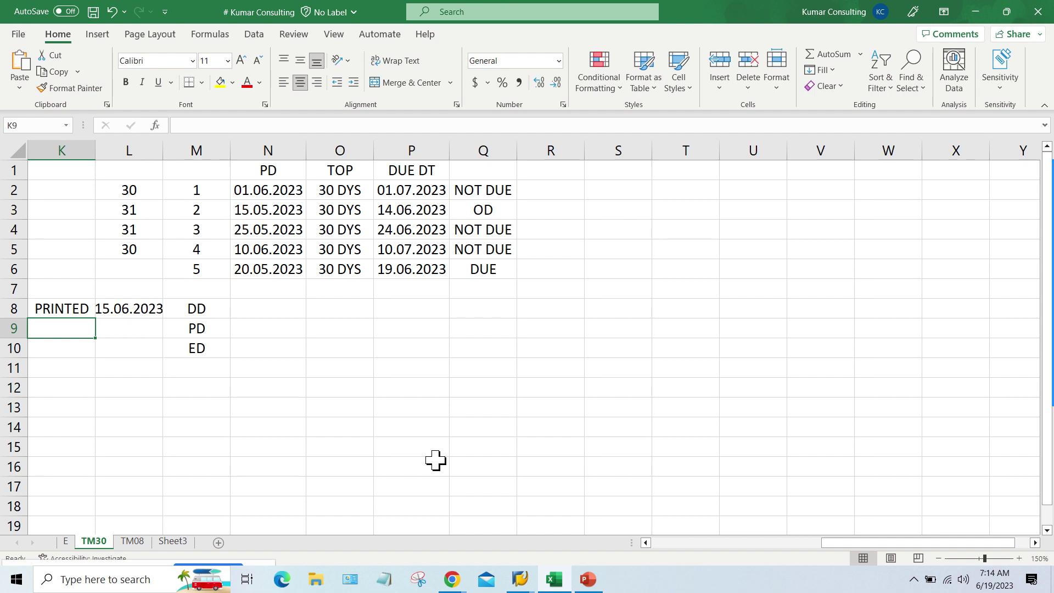
Step: Enter 15.06.2023 in cell N8 as the date for DD
{"action": "left_click", "coordinate": [130, 307]}
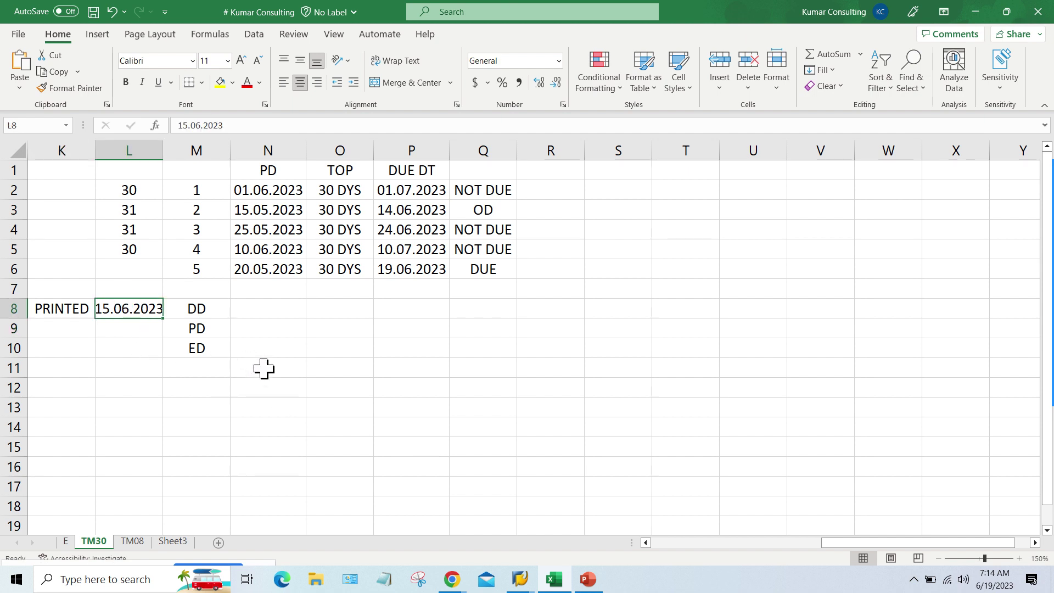
{"action": "left_click", "coordinate": [198, 306]}
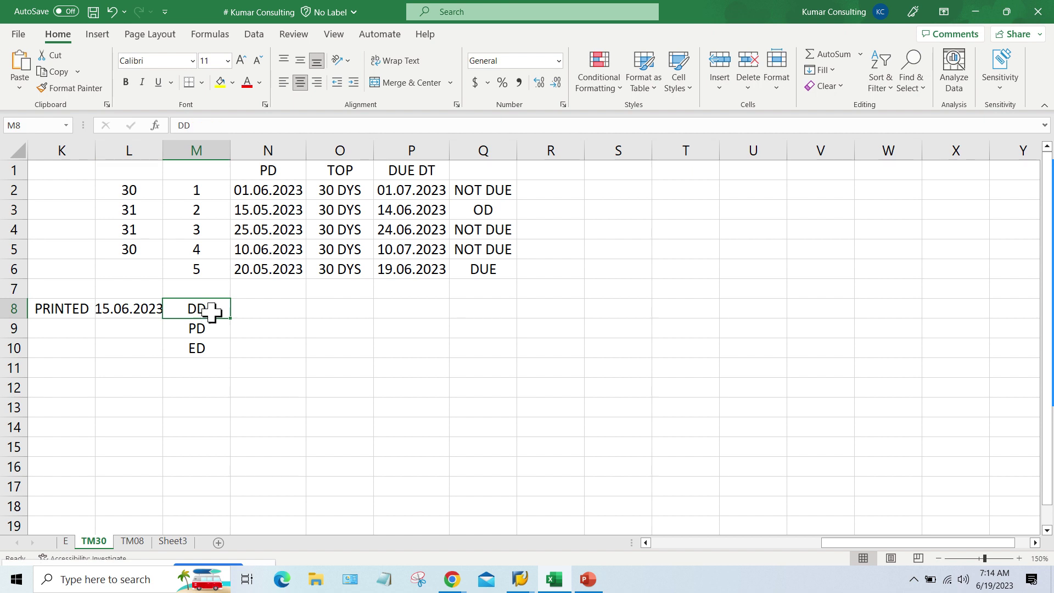
{"action": "left_click", "coordinate": [271, 303]}
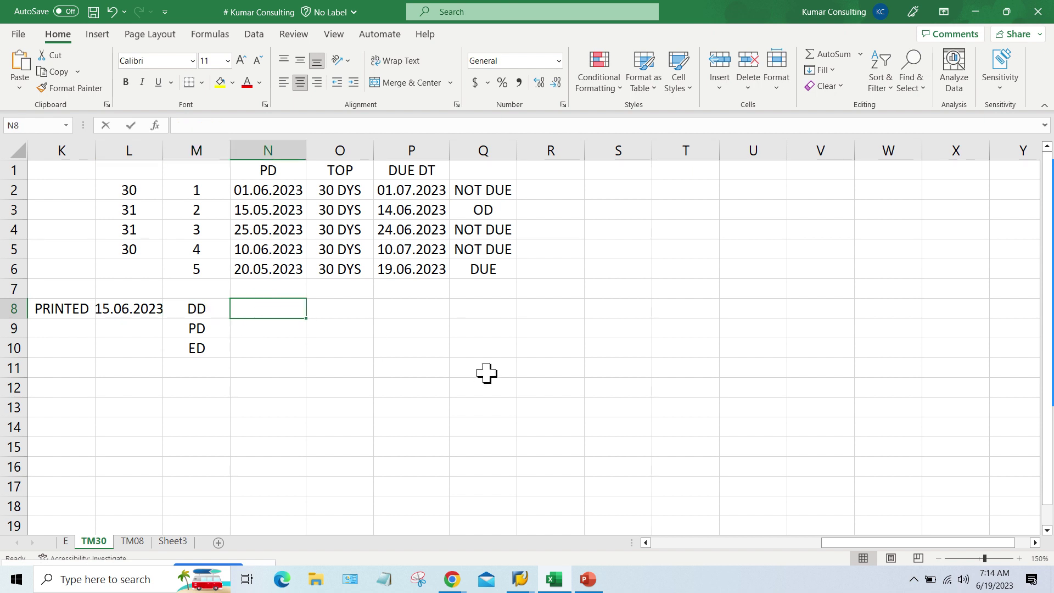
{"action": "type", "text": "15.0"}
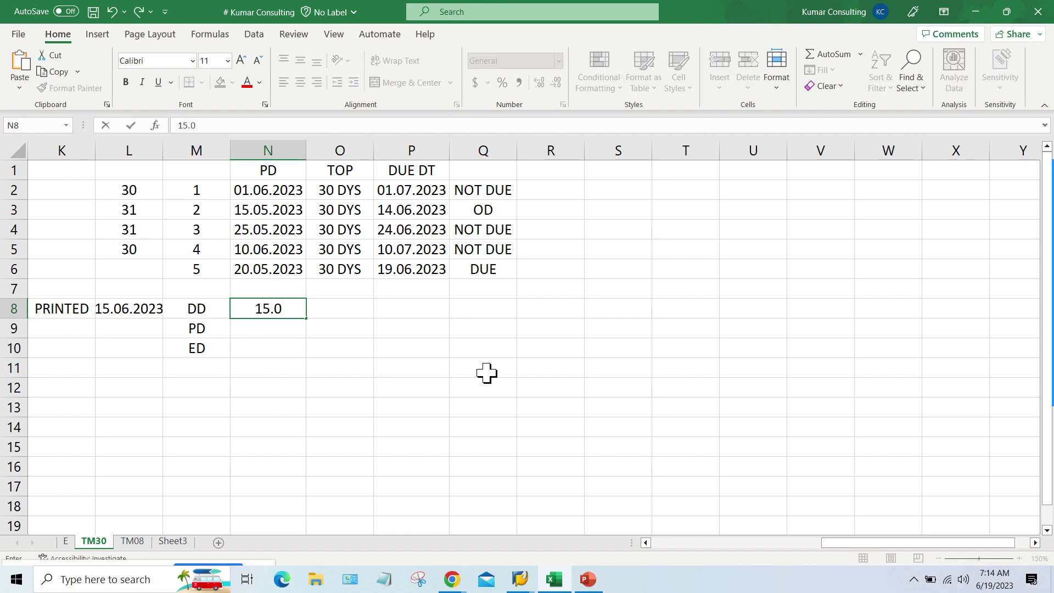
{"action": "type", "text": "6.2023"}
{"action": "key", "text": "Return"}
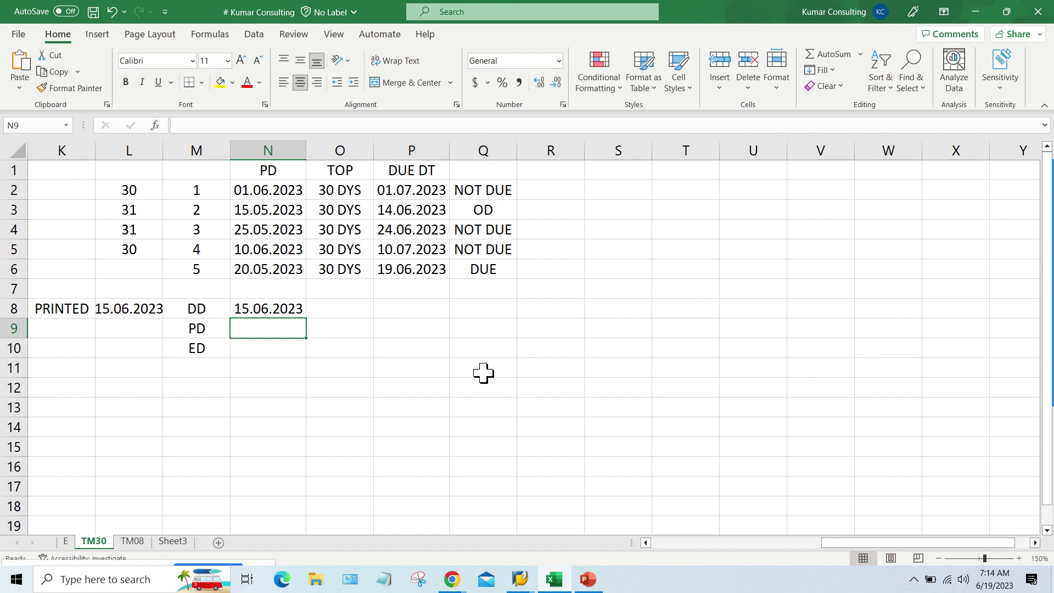
Step: Change the DD date in cell N8 to 14.06.2023
{"action": "left_click", "coordinate": [250, 304]}
{"action": "double_click", "coordinate": [250, 305]}
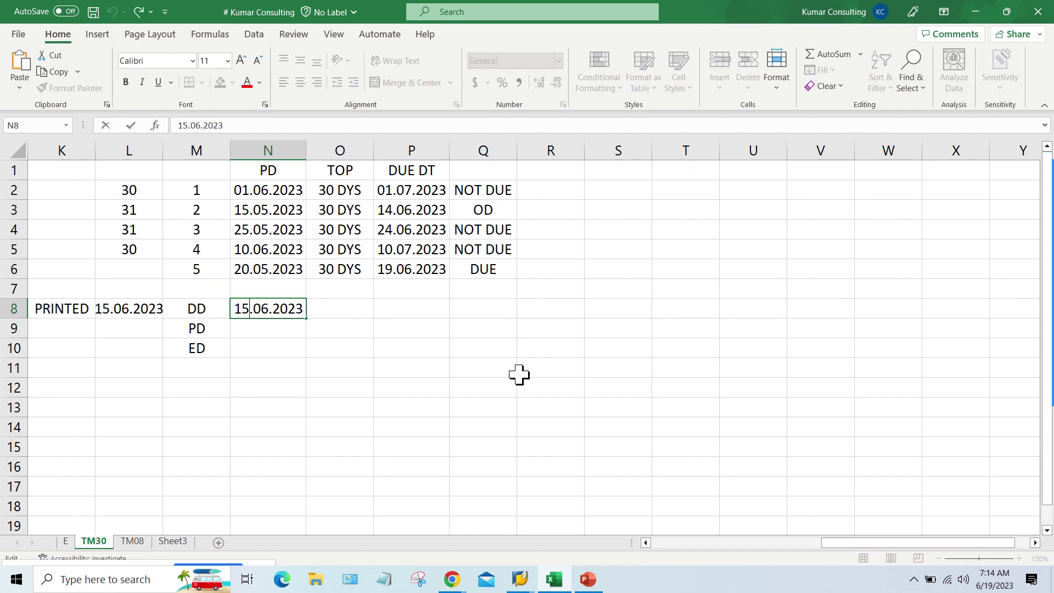
{"action": "key", "text": "BackSpace"}
{"action": "type", "text": "4"}
{"action": "key", "text": "Return"}
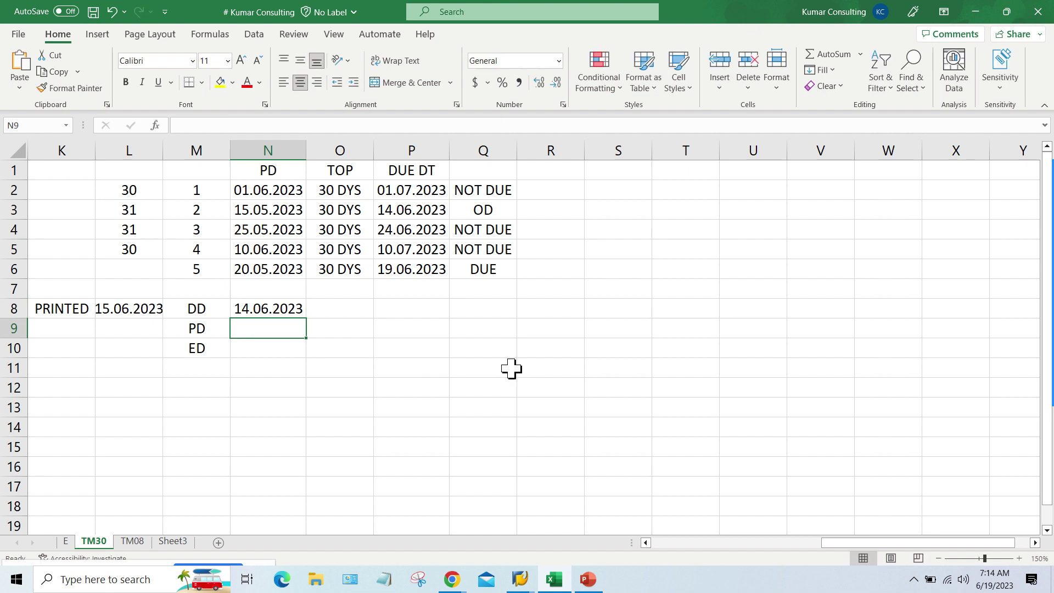
Step: Change the printed date in cell L8 to 14.06.2023
{"action": "left_click", "coordinate": [109, 310]}
{"action": "double_click", "coordinate": [110, 309]}
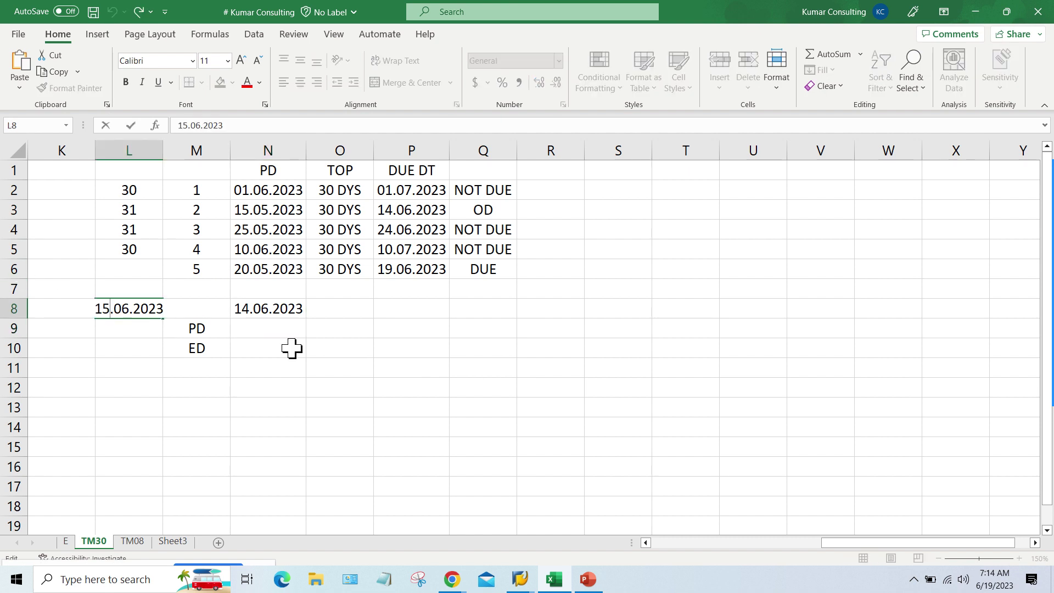
{"action": "key", "text": "BackSpace"}
{"action": "type", "text": "4"}
{"action": "key", "text": "Return"}
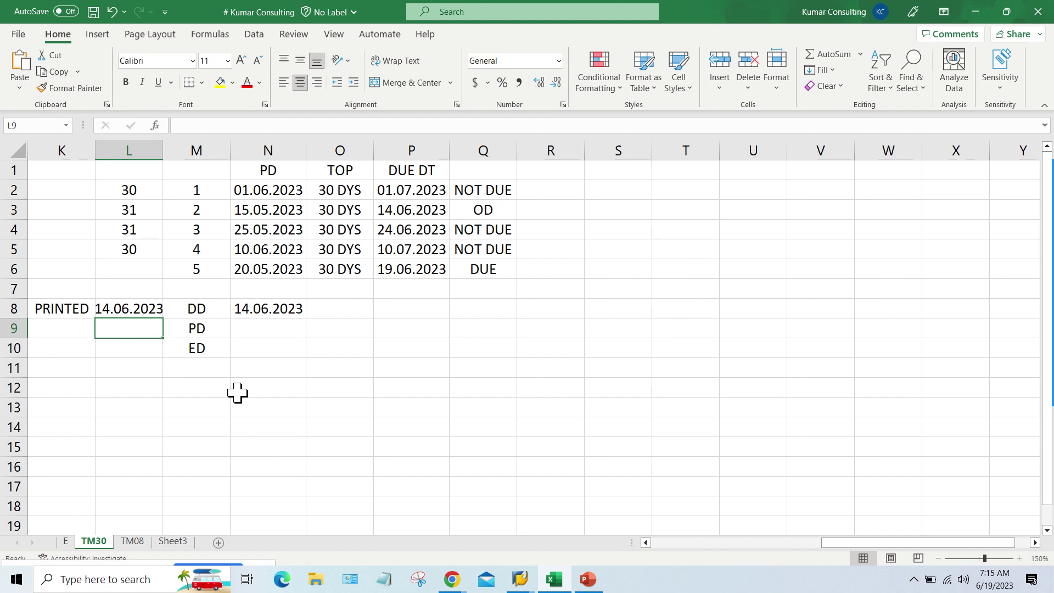
Step: Enter the label RECEIVED in cell K9 and the date 18.06.2023 in cell L9
{"action": "left_click", "coordinate": [63, 328]}
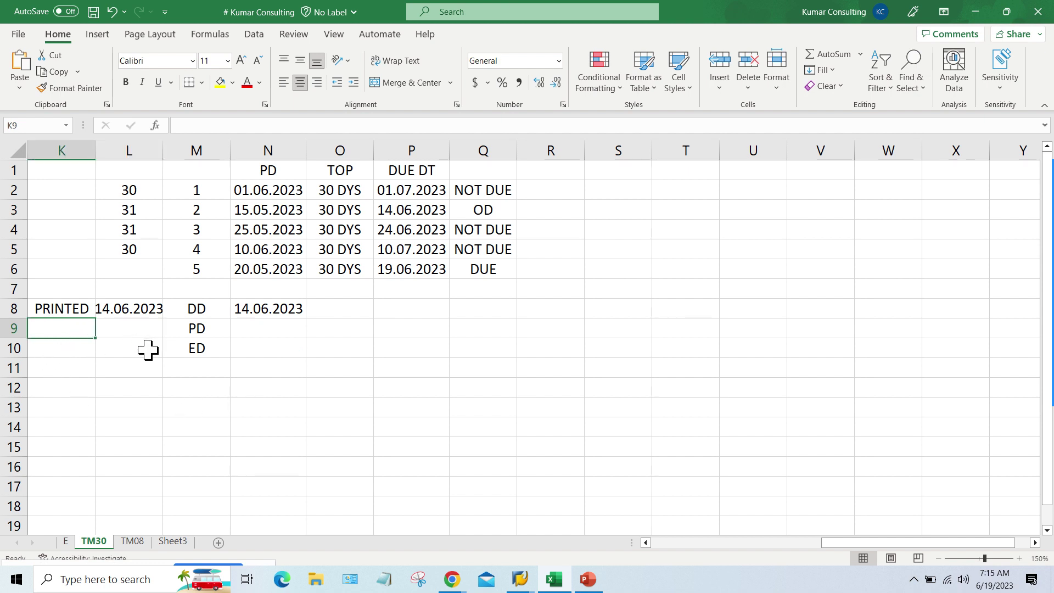
{"action": "type", "text": "RECE"}
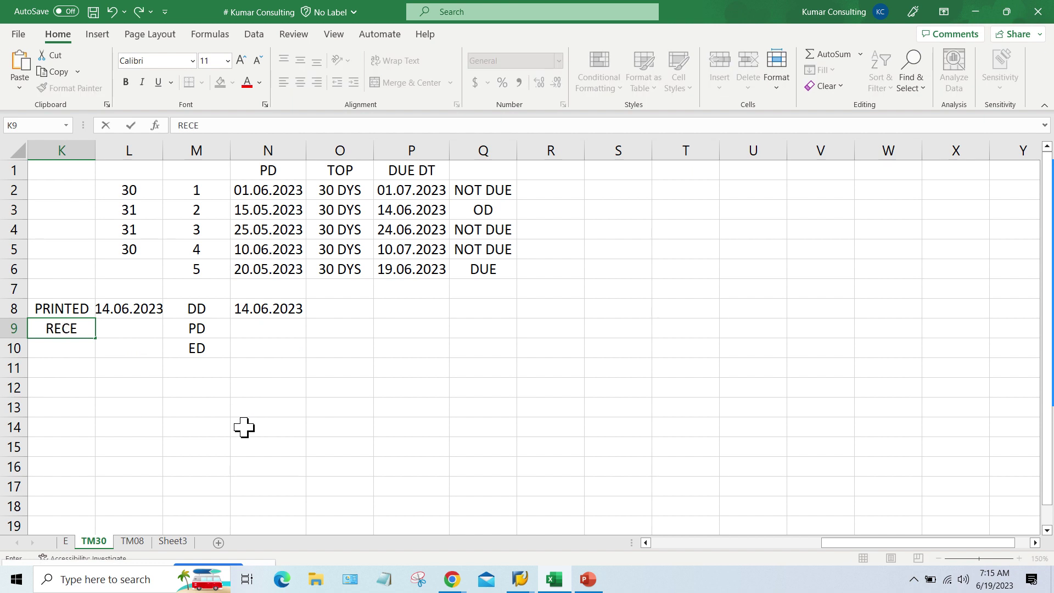
{"action": "type", "text": "IVED"}
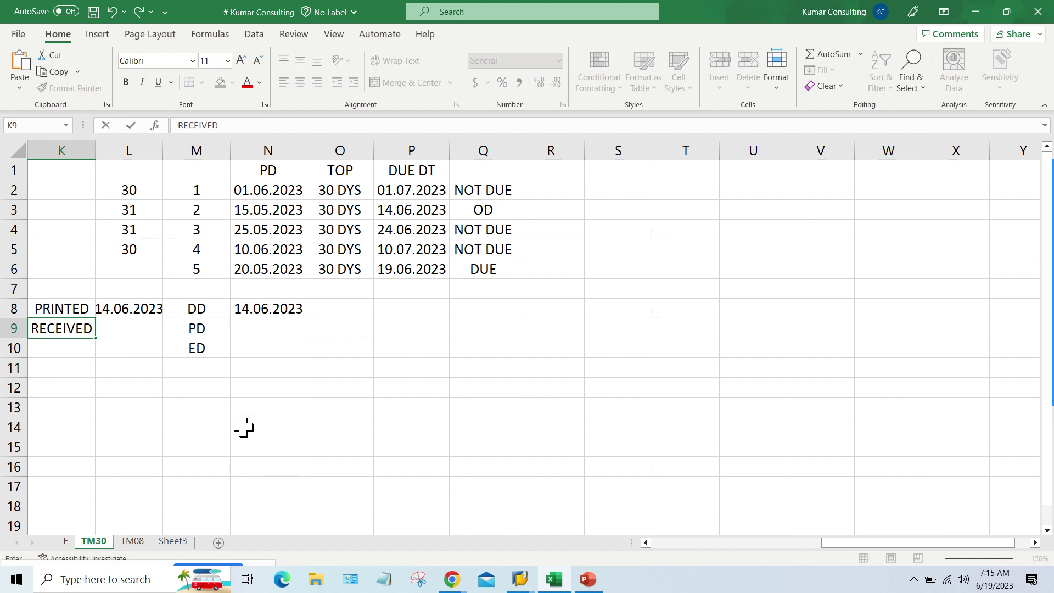
{"action": "key", "text": "Tab"}
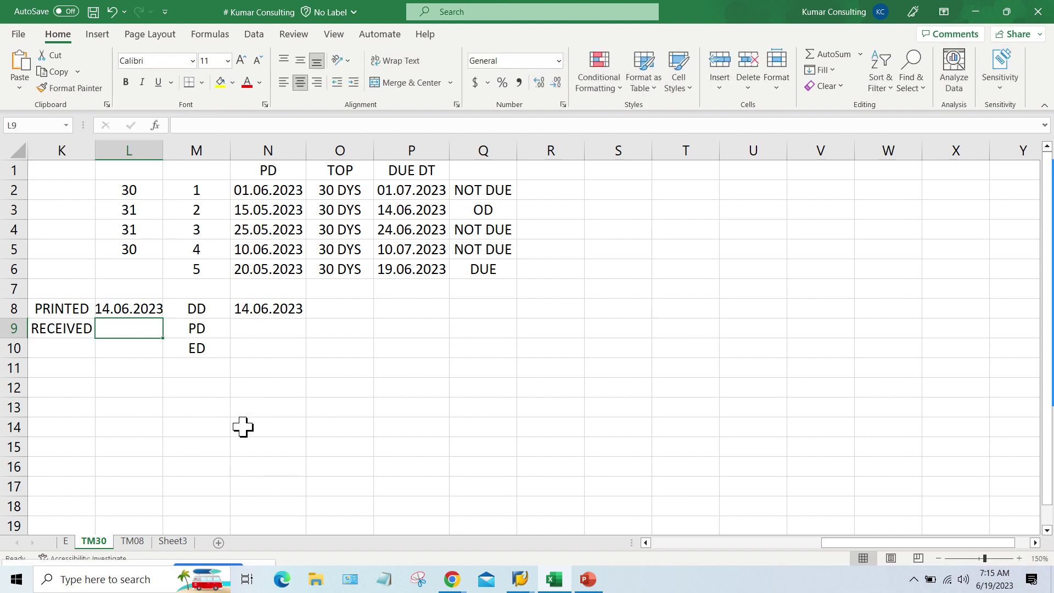
{"action": "key", "text": "Tab"}
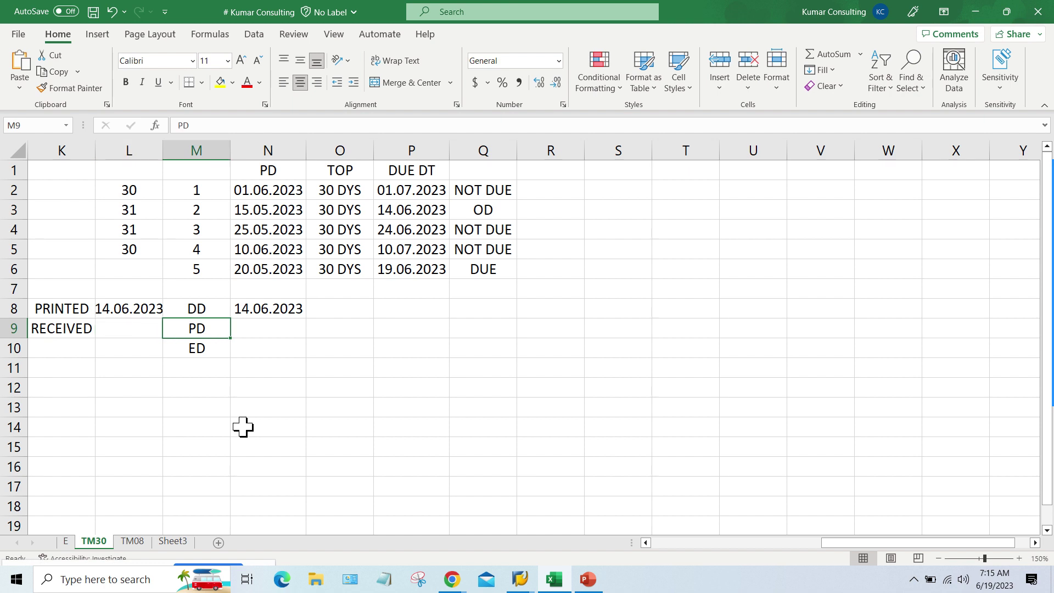
{"action": "left_click", "coordinate": [142, 333]}
{"action": "type", "text": "18"}
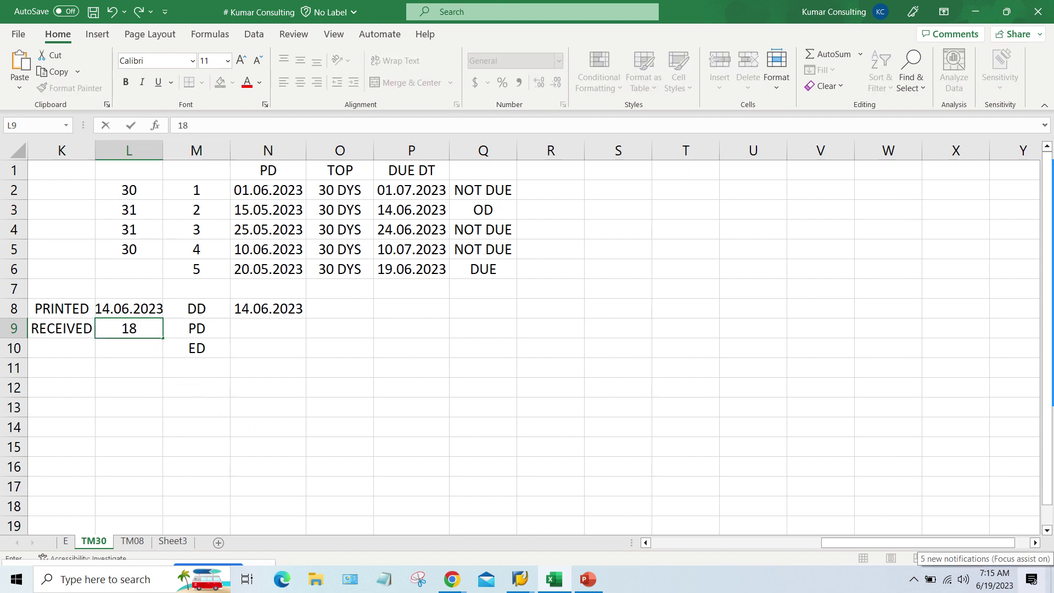
{"action": "type", "text": ".06.2023"}
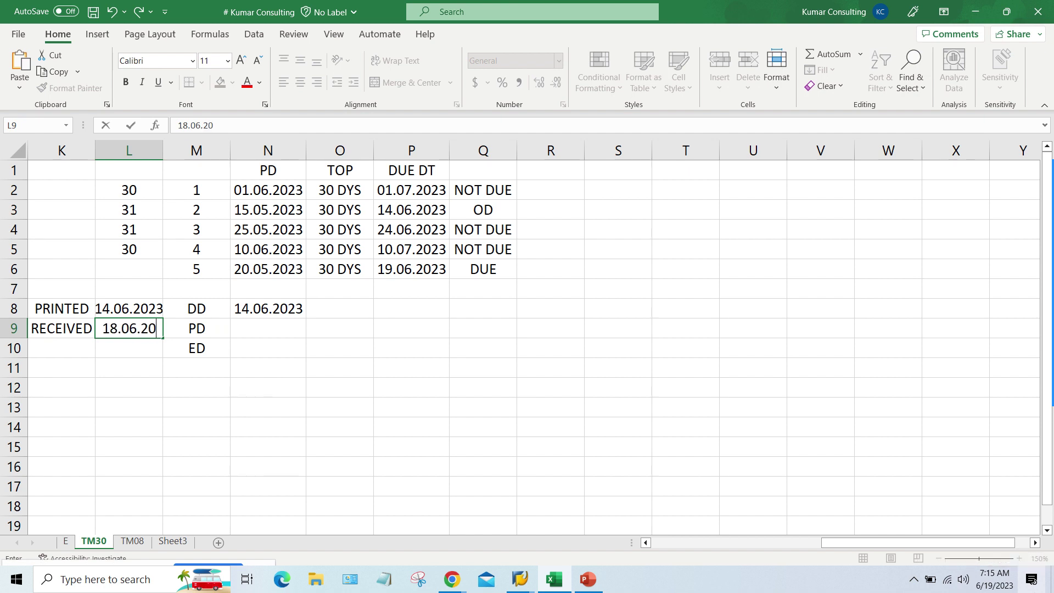
{"action": "key", "text": "Return"}
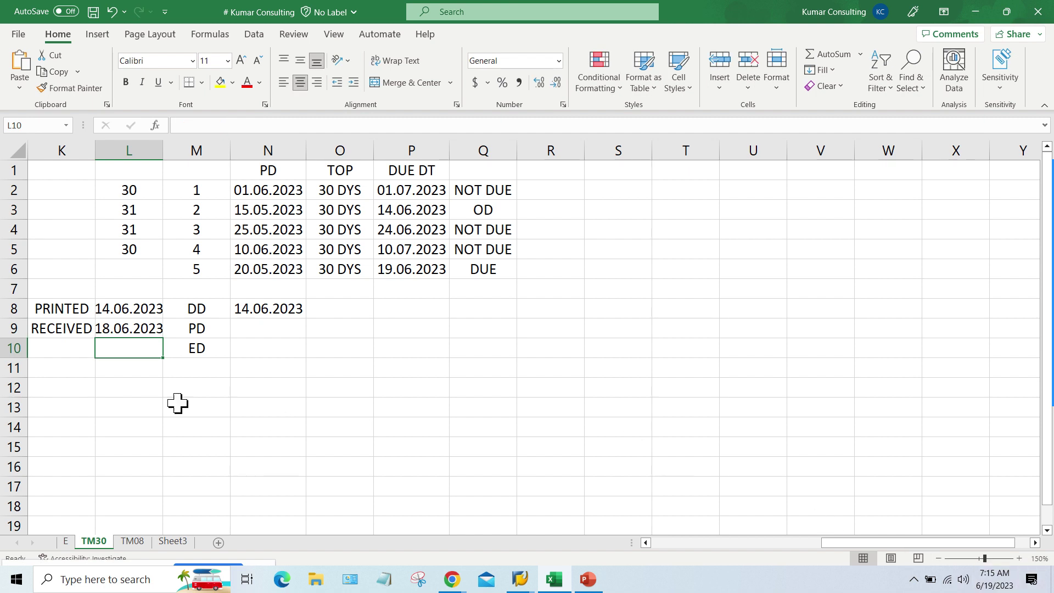
Step: Widen columns K and L so the RECEIVED label and the dates fit in their cells
{"action": "left_click_drag", "start_coordinate": [91, 150], "coordinate": [103, 151]}
{"action": "left_click_drag", "start_coordinate": [171, 150], "coordinate": [184, 151]}
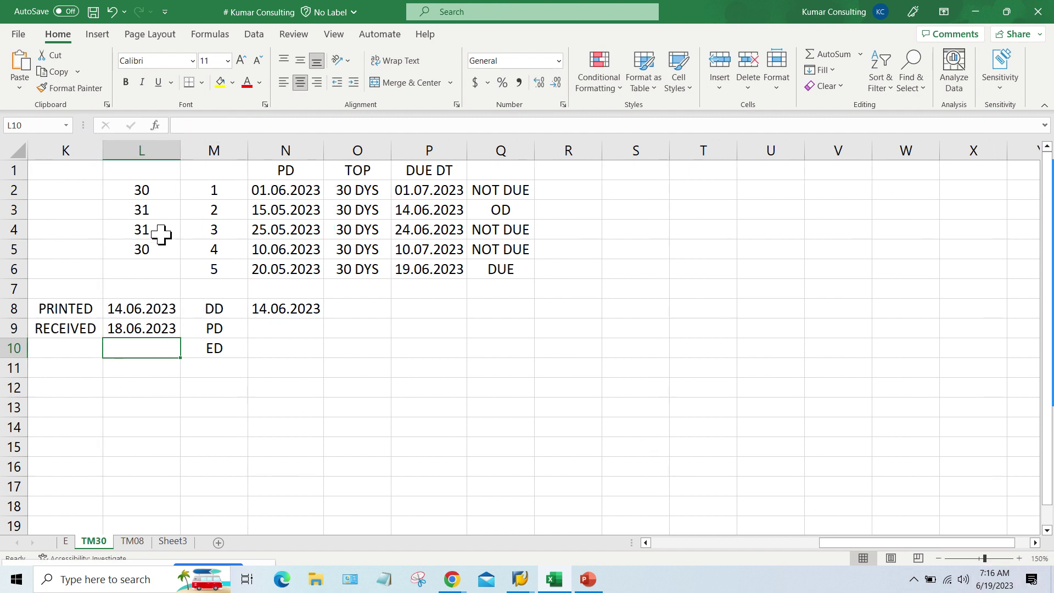
{"action": "left_click", "coordinate": [147, 327]}
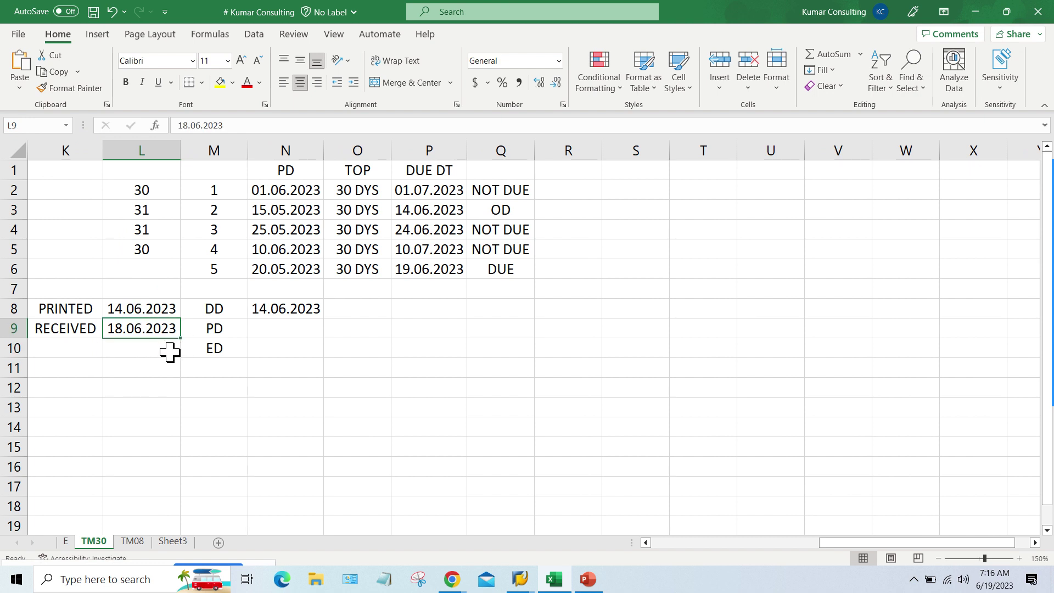
Step: Enter 18.06.2023 in cell N9 as the date for PD, matching the RECEIVED row
{"action": "left_click", "coordinate": [57, 327]}
{"action": "left_click_drag", "start_coordinate": [55, 325], "coordinate": [125, 330]}
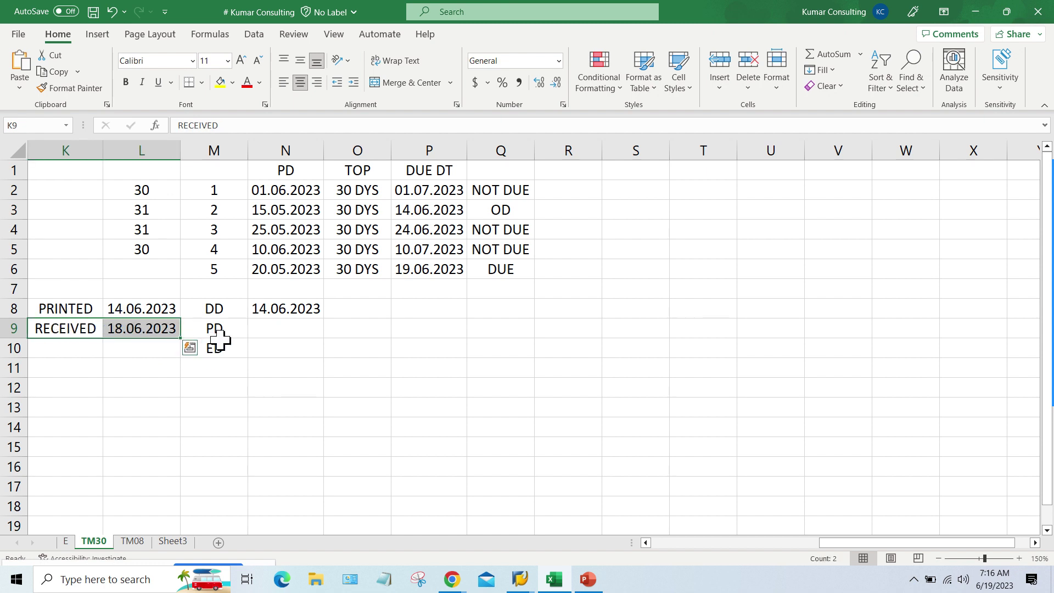
{"action": "left_click", "coordinate": [274, 327]}
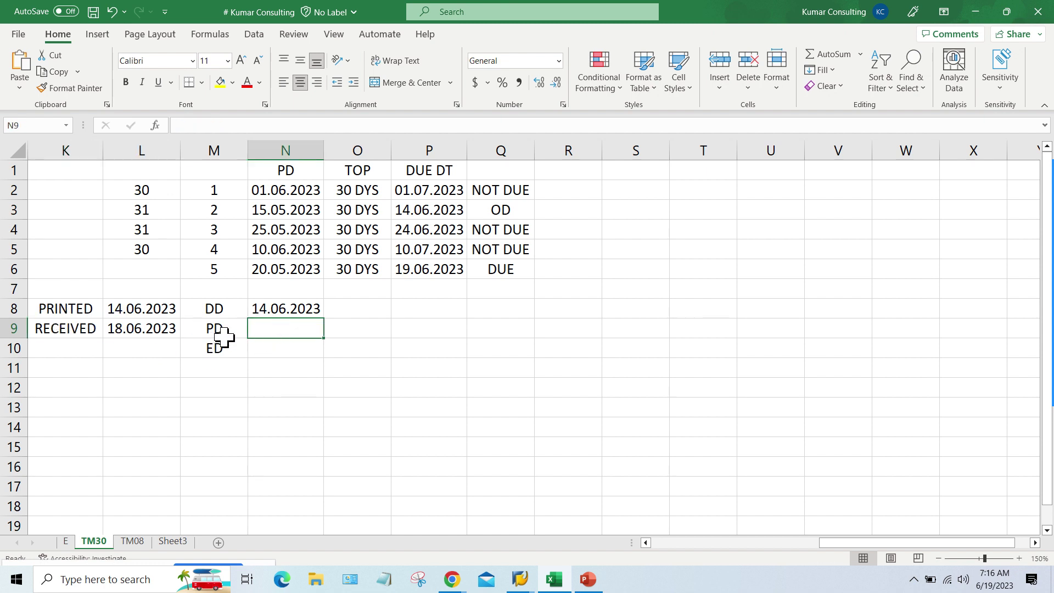
{"action": "type", "text": "18.06.2023"}
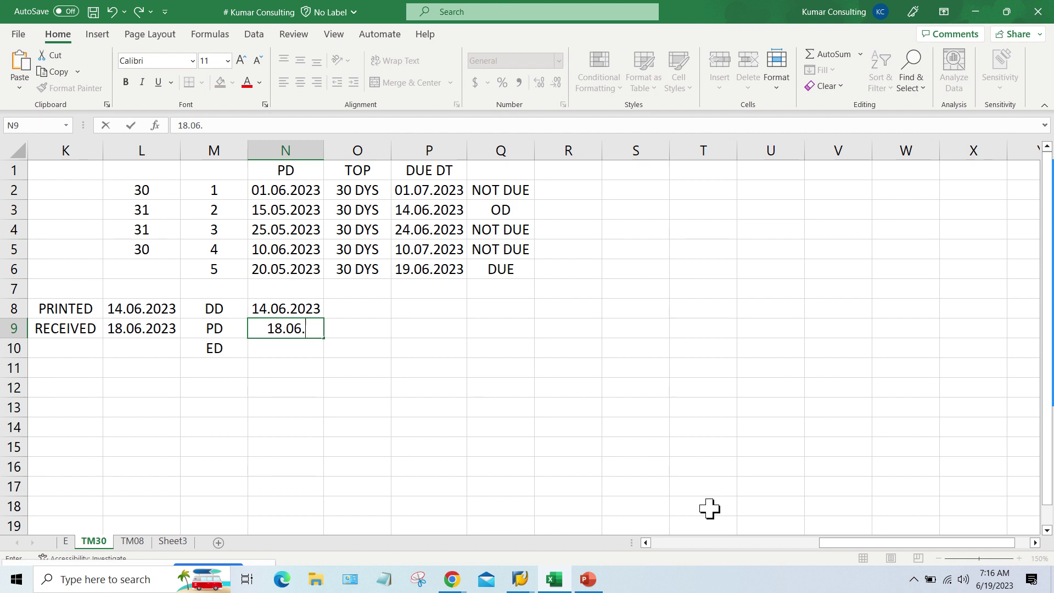
{"action": "key", "text": "Return"}
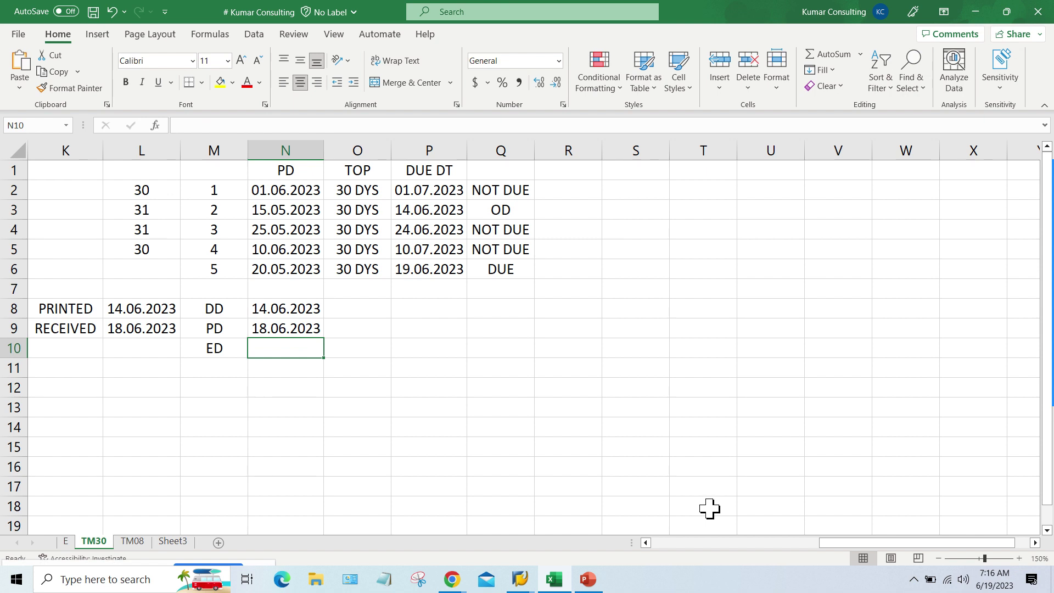
Step: Compare the printed and received dates in L8 and L9 with the DD and PD dates in N8 and N9
{"action": "left_click", "coordinate": [280, 324]}
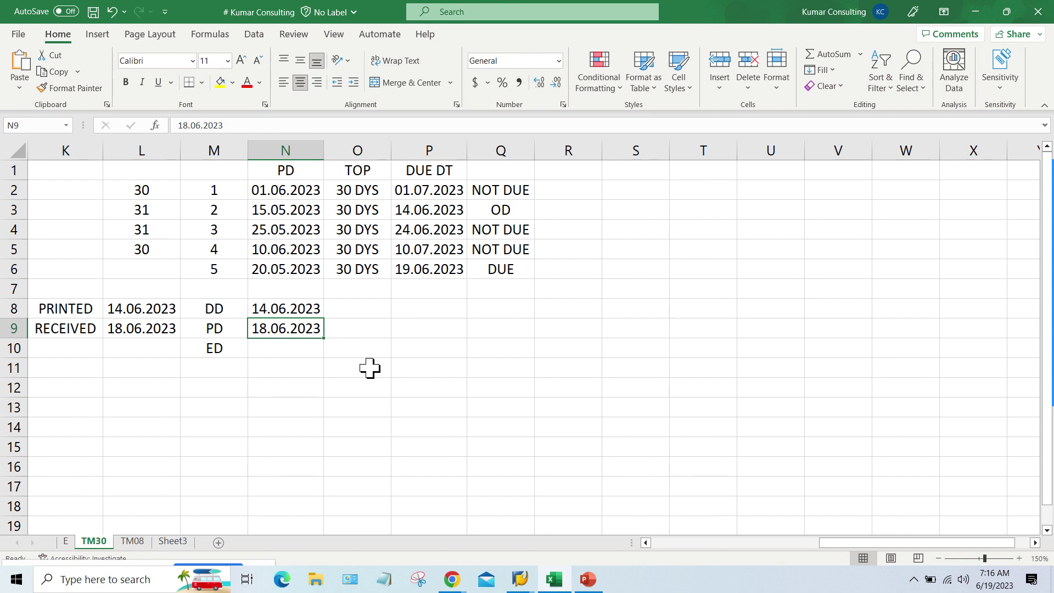
{"action": "left_click", "coordinate": [75, 326]}
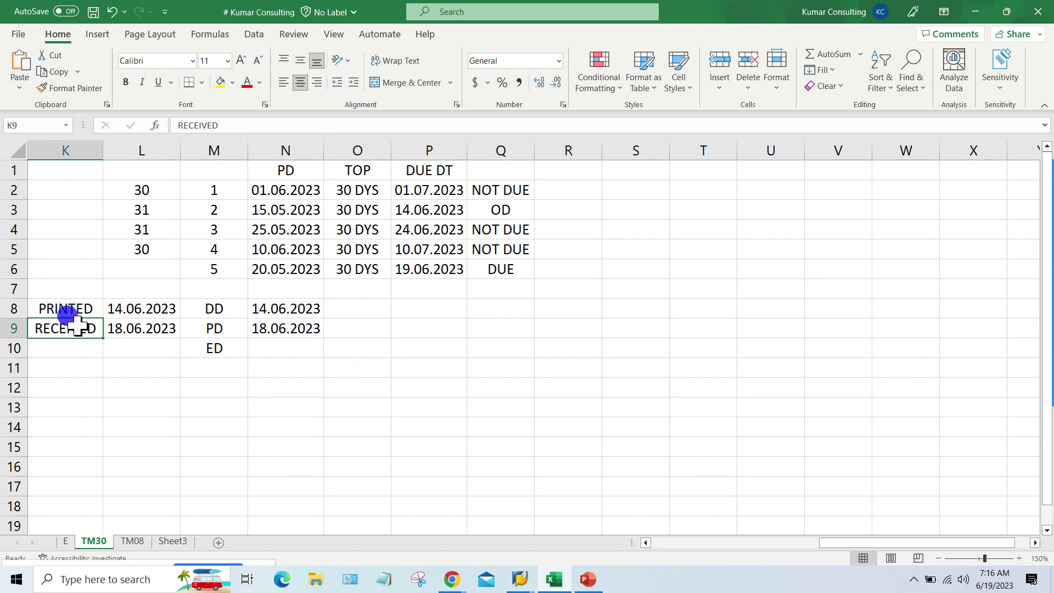
{"action": "left_click", "coordinate": [144, 328]}
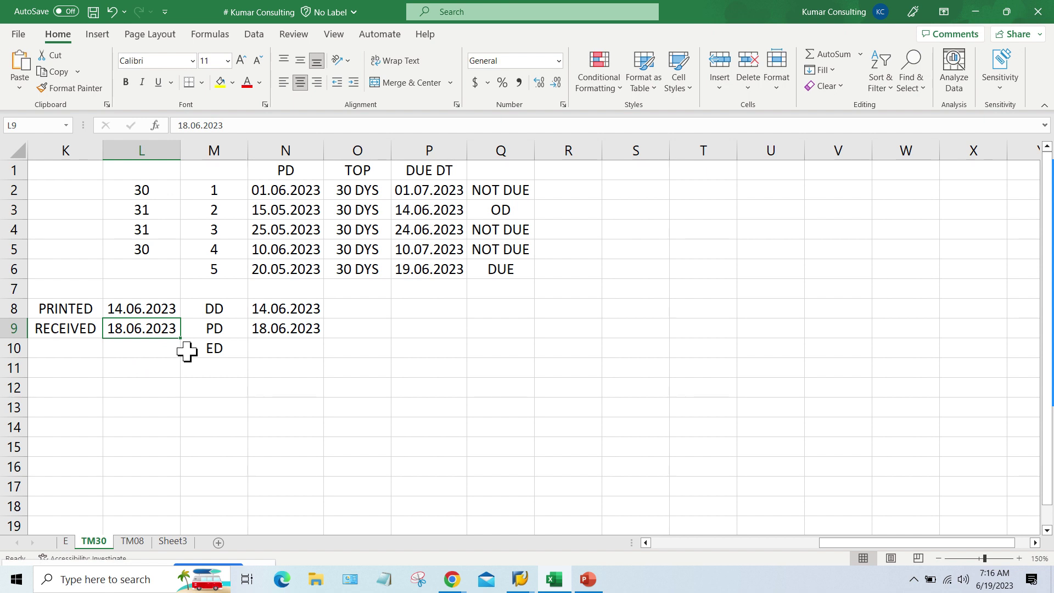
{"action": "key", "text": "Right"}
{"action": "key", "text": "Right"}
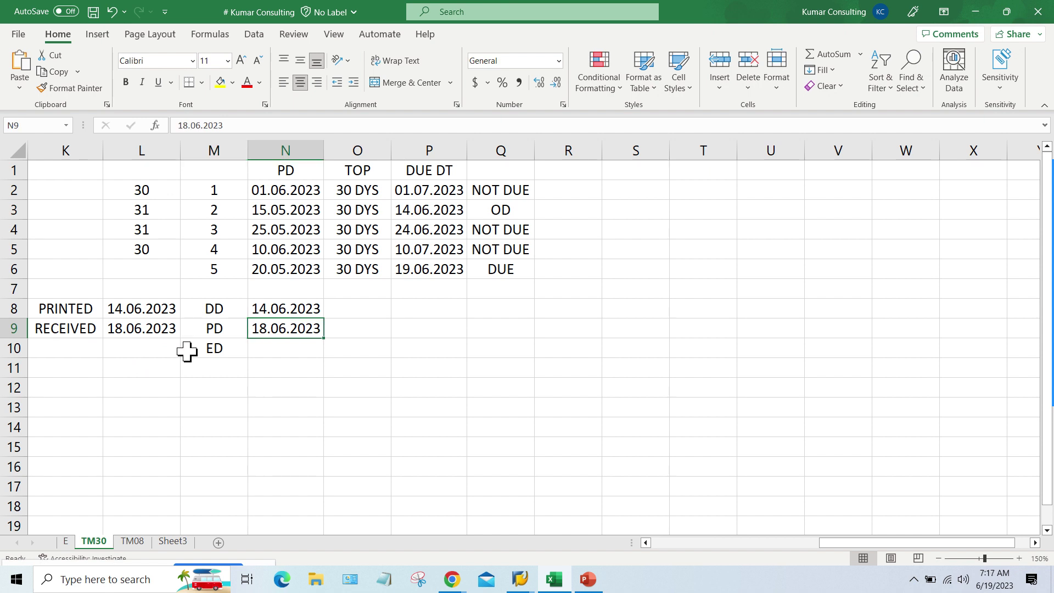
{"action": "left_click", "coordinate": [123, 309]}
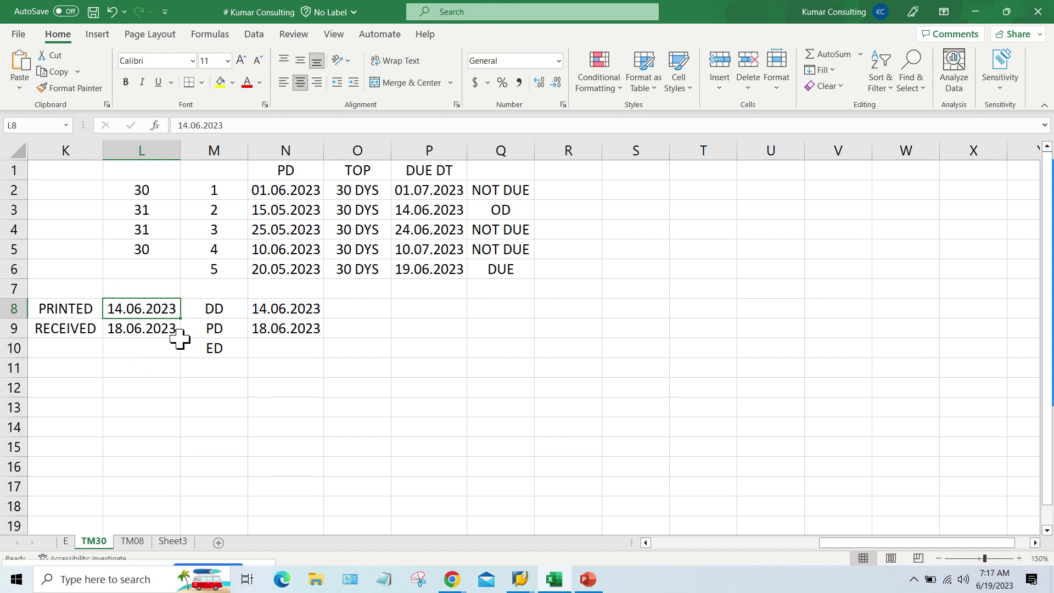
{"action": "left_click", "coordinate": [256, 310]}
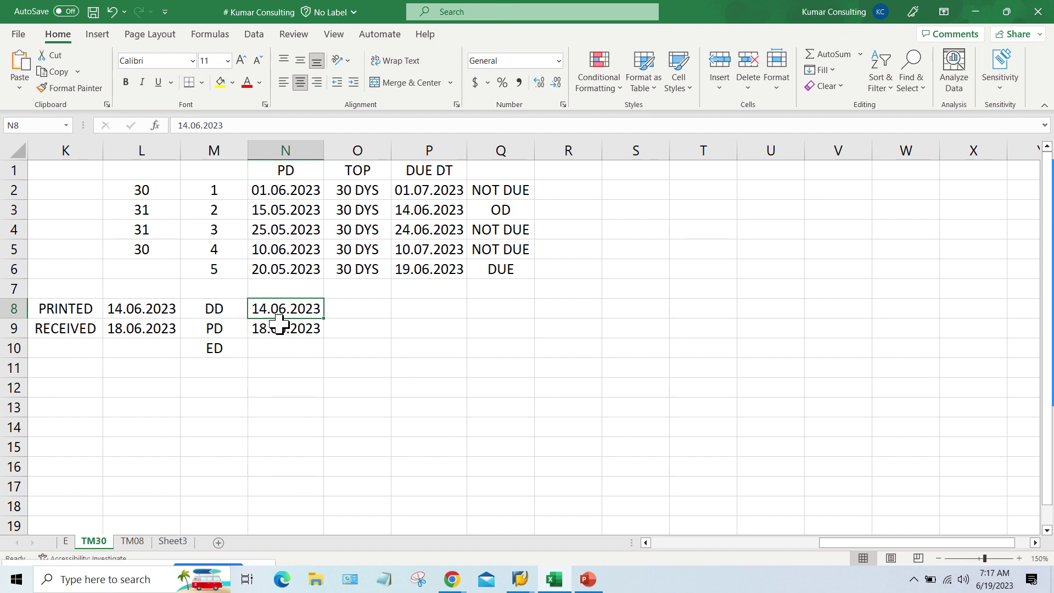
{"action": "left_click", "coordinate": [145, 332]}
{"action": "left_click", "coordinate": [287, 328]}
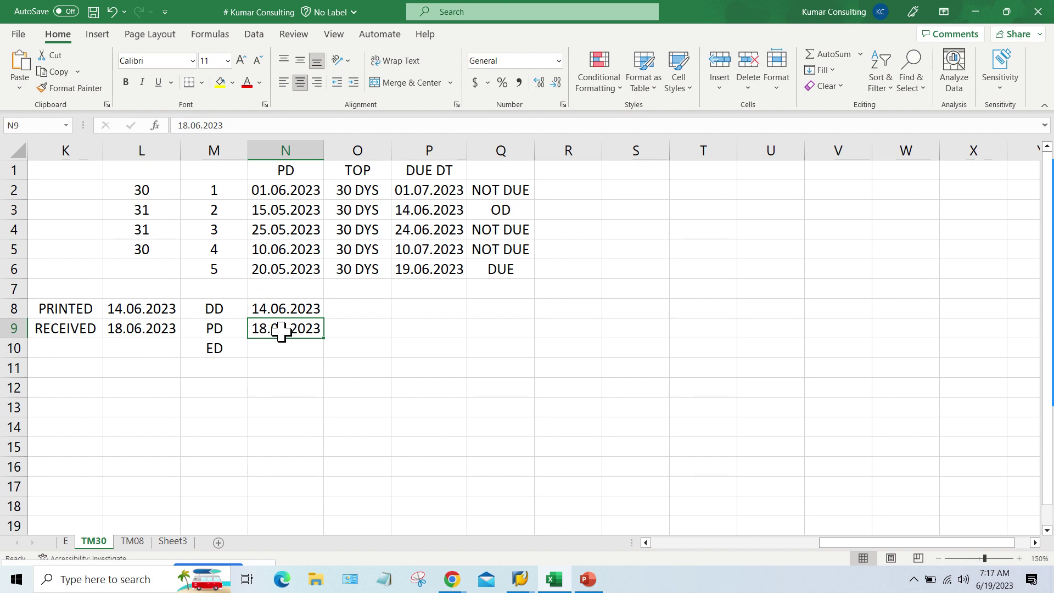
{"action": "left_click", "coordinate": [150, 345]}
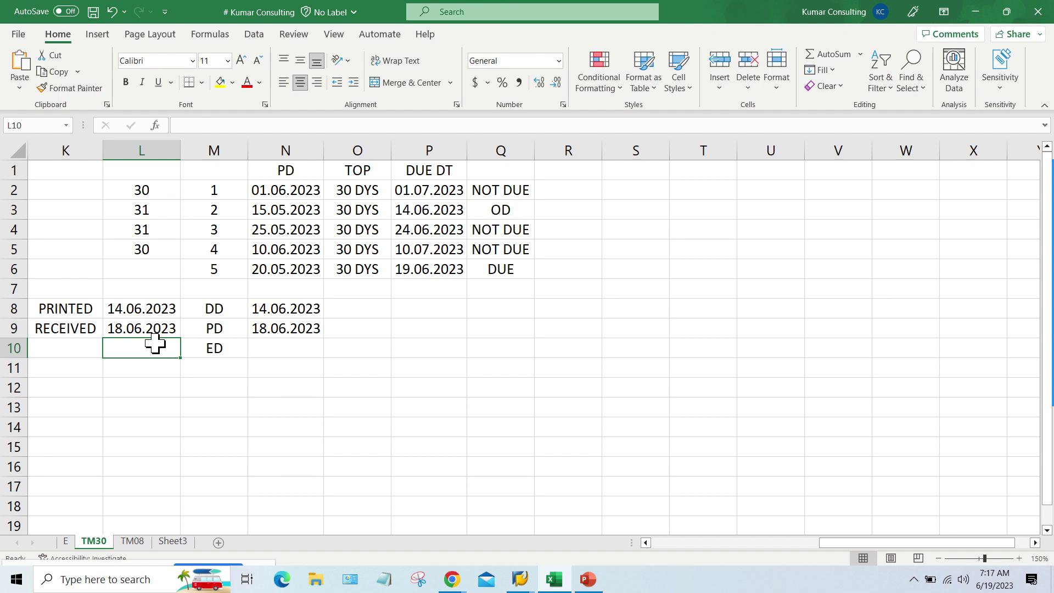
Step: Switch to the Google Meet window in Chrome
{"action": "left_click", "coordinate": [449, 583]}
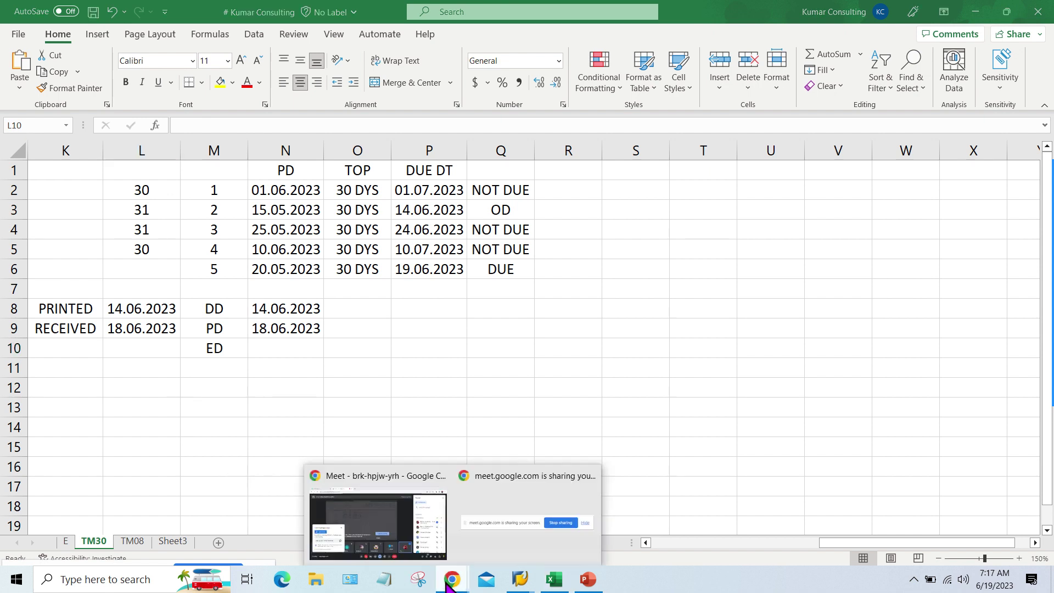
{"action": "left_click", "coordinate": [400, 535]}
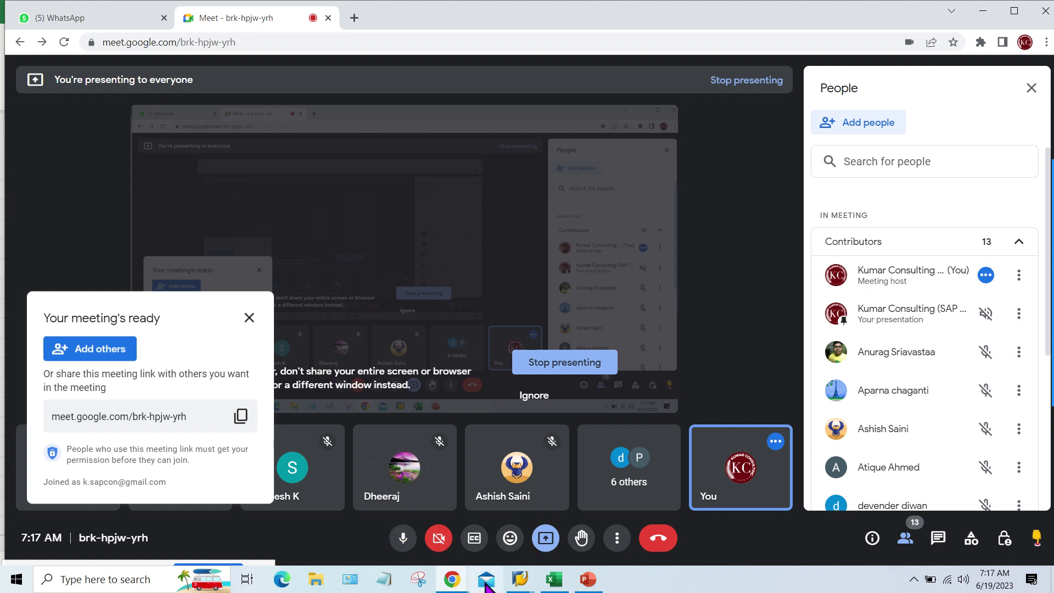
Step: Switch back to the Excel workbook and enter 19.06.2023 in cell L10, below the received date
{"action": "left_click", "coordinate": [555, 581]}
{"action": "left_click", "coordinate": [555, 580]}
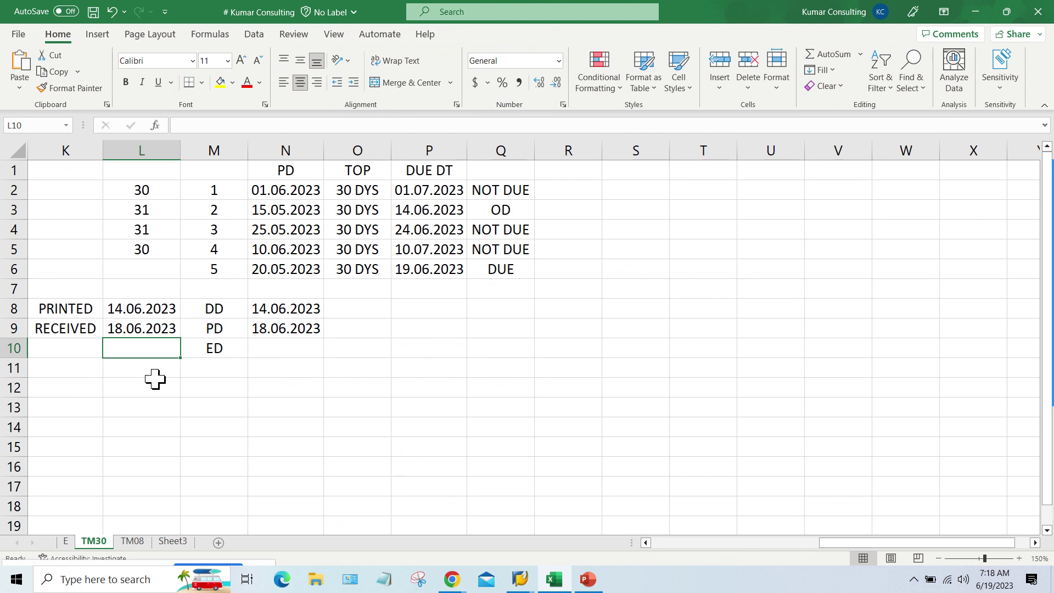
{"action": "type", "text": "19"}
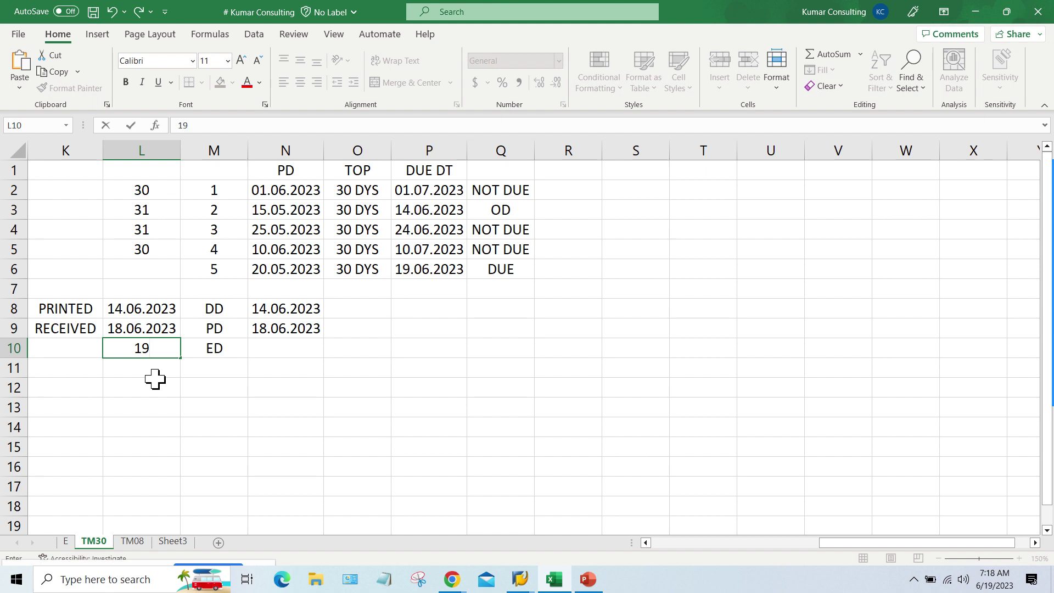
{"action": "type", "text": ".06.2023"}
{"action": "key", "text": "Return"}
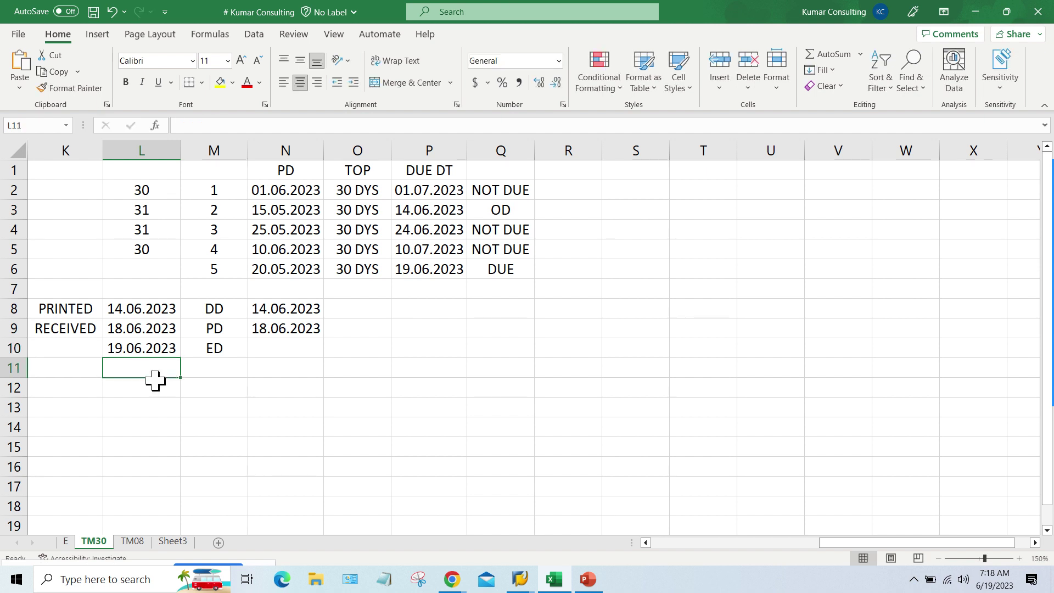
Step: Change the RECEIVED date in cell L9 to 19.06.2023
{"action": "double_click", "coordinate": [122, 329]}
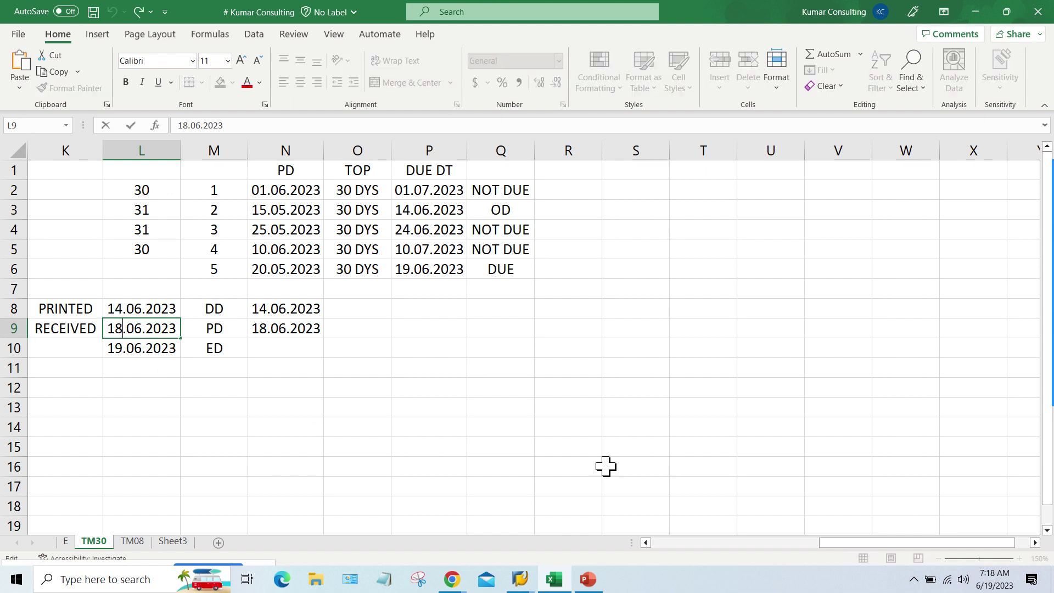
{"action": "key", "text": "BackSpace"}
{"action": "type", "text": "9"}
{"action": "key", "text": "Return"}
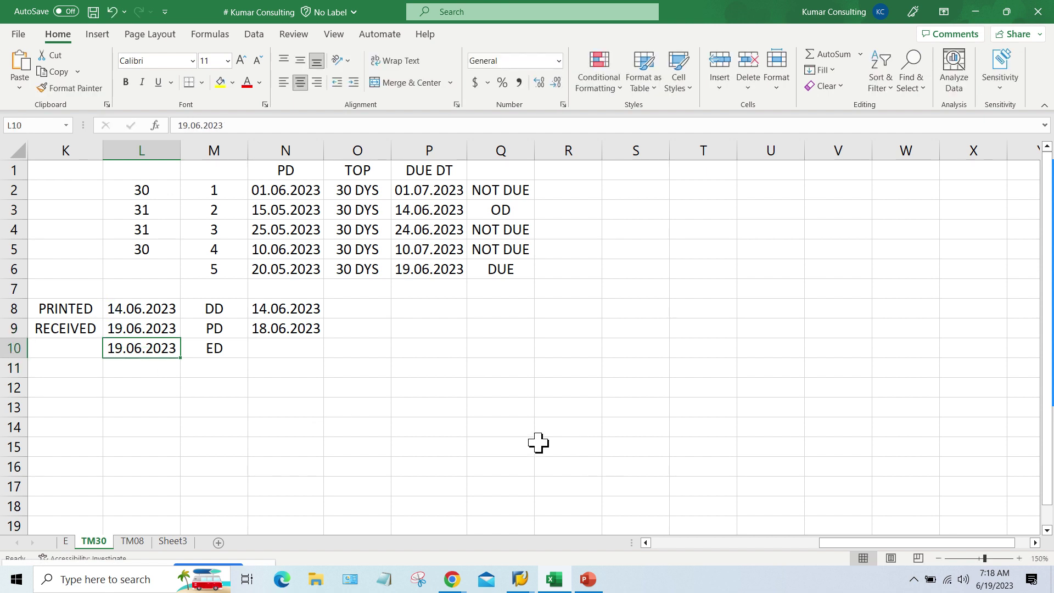
Step: Change the date in cell L10, below the received date, to 20.06.2023
{"action": "double_click", "coordinate": [109, 345]}
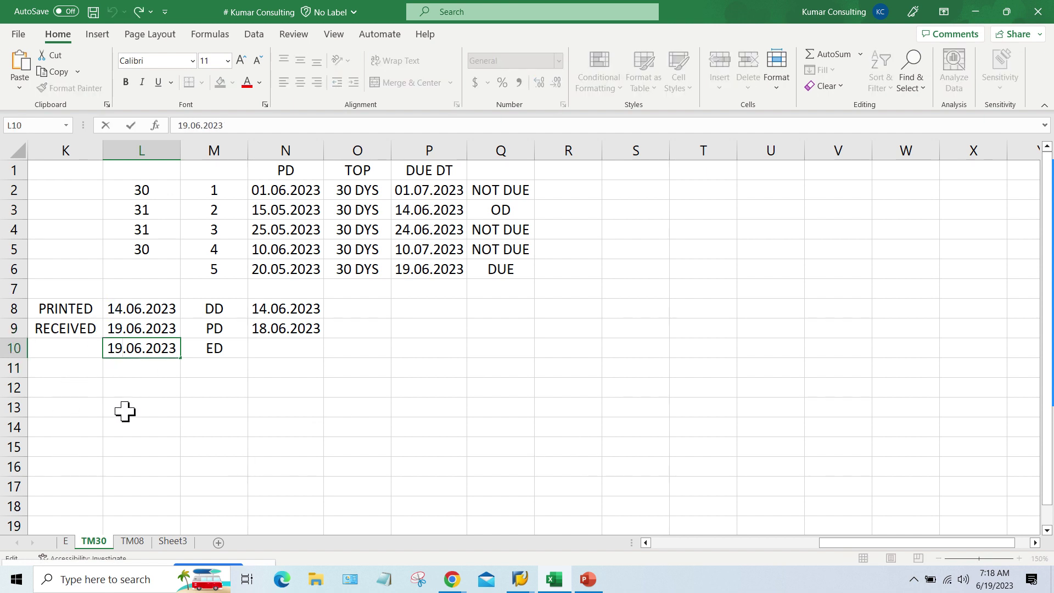
{"action": "key", "text": "BackSpace"}
{"action": "key", "text": "BackSpace"}
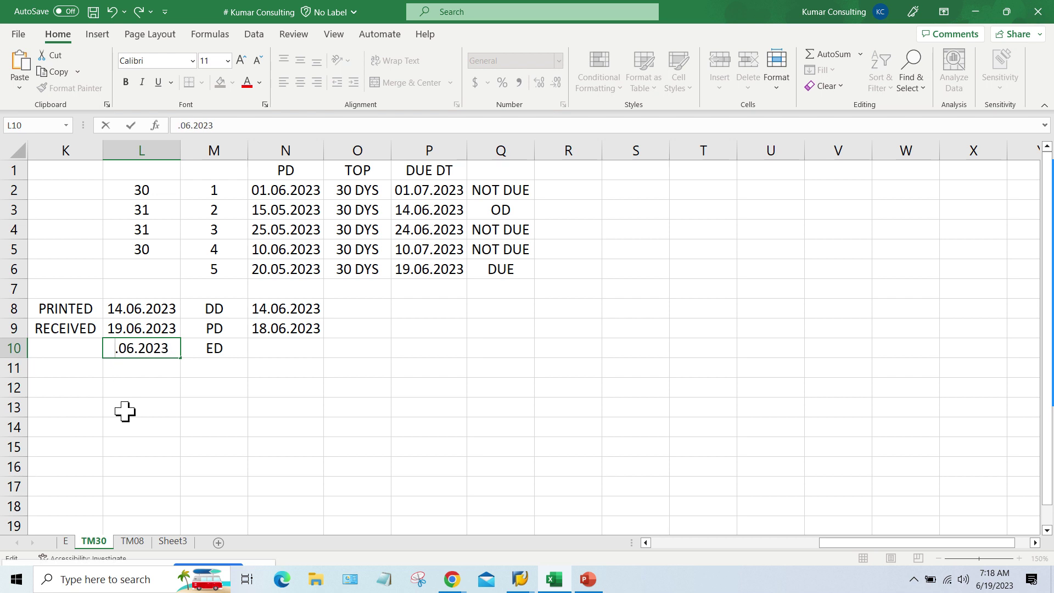
{"action": "type", "text": "20"}
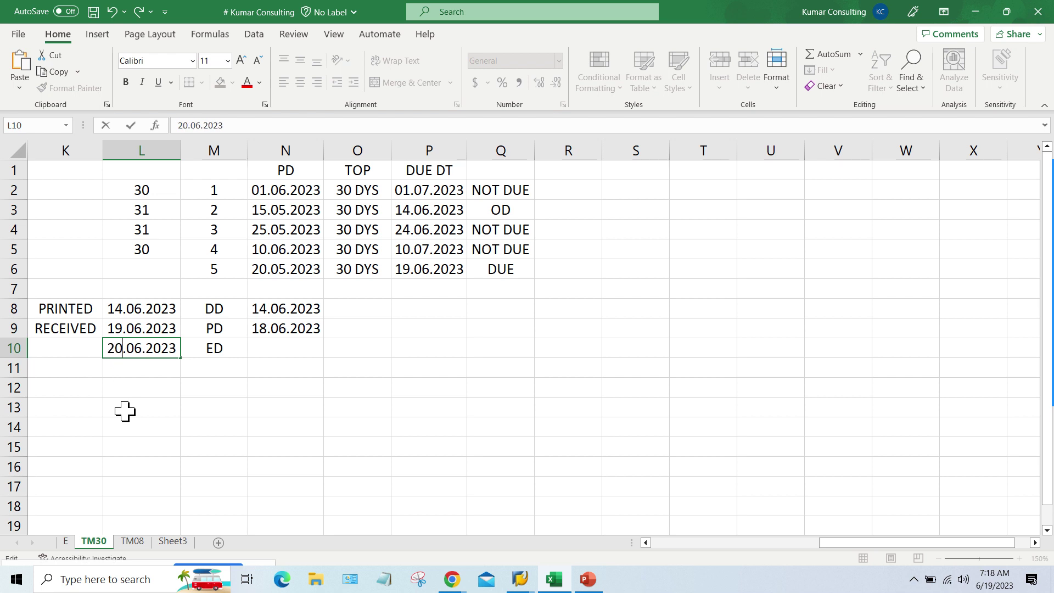
{"action": "key", "text": "Return"}
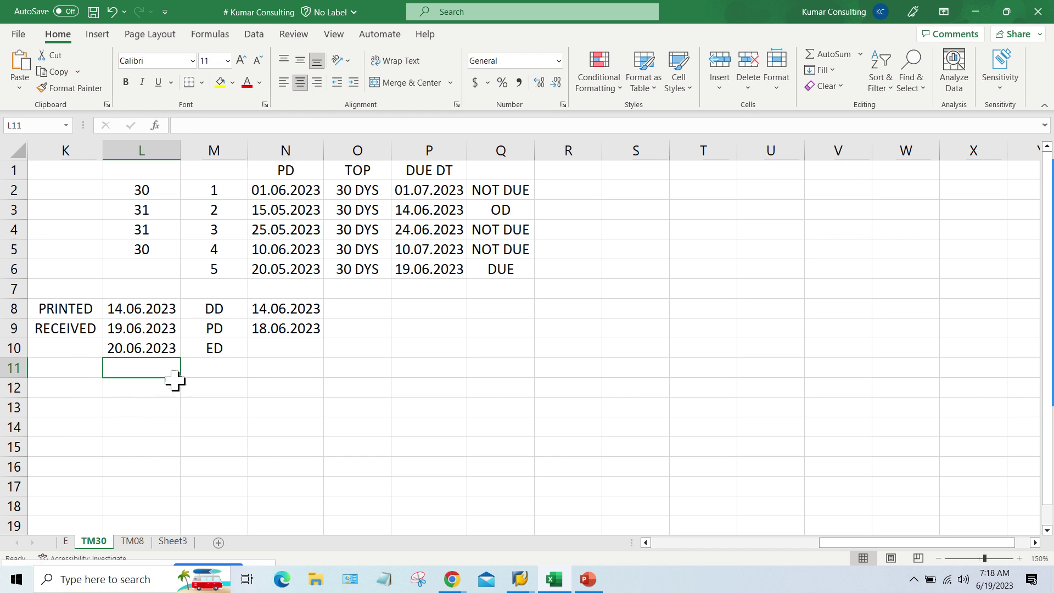
Step: Check the Google Meet window in Chrome, then return to the Excel workbook
{"action": "left_click", "coordinate": [141, 346]}
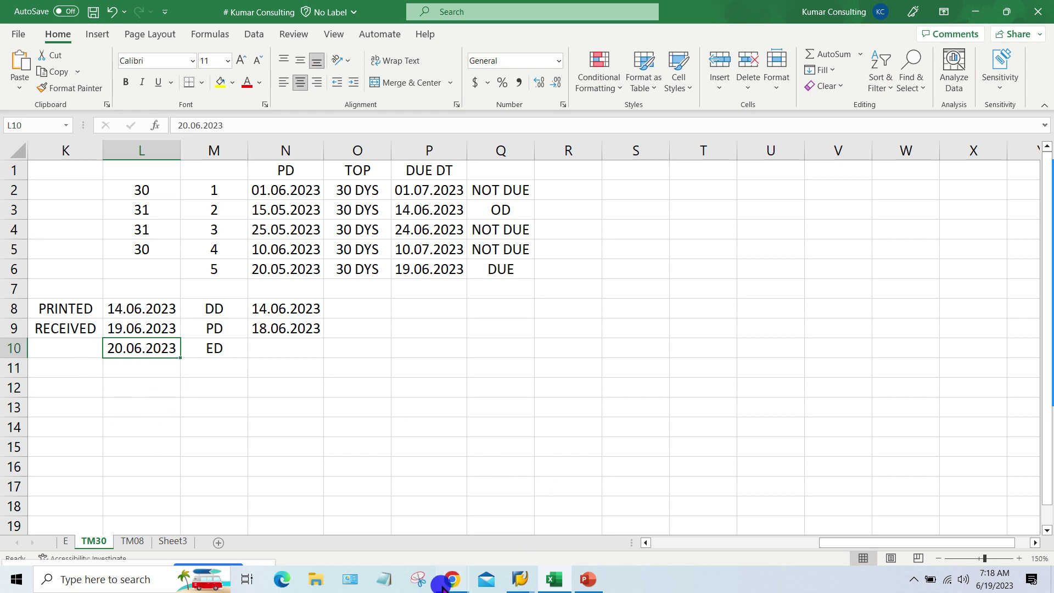
{"action": "mouse_move", "coordinate": [451, 579]}
{"action": "left_click", "coordinate": [354, 513]}
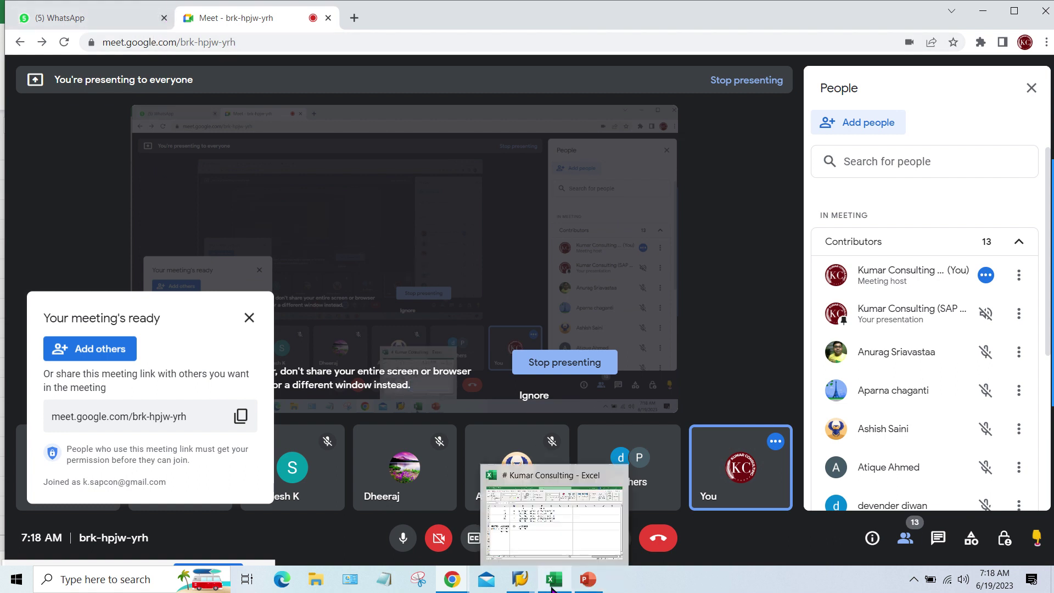
{"action": "mouse_move", "coordinate": [588, 581]}
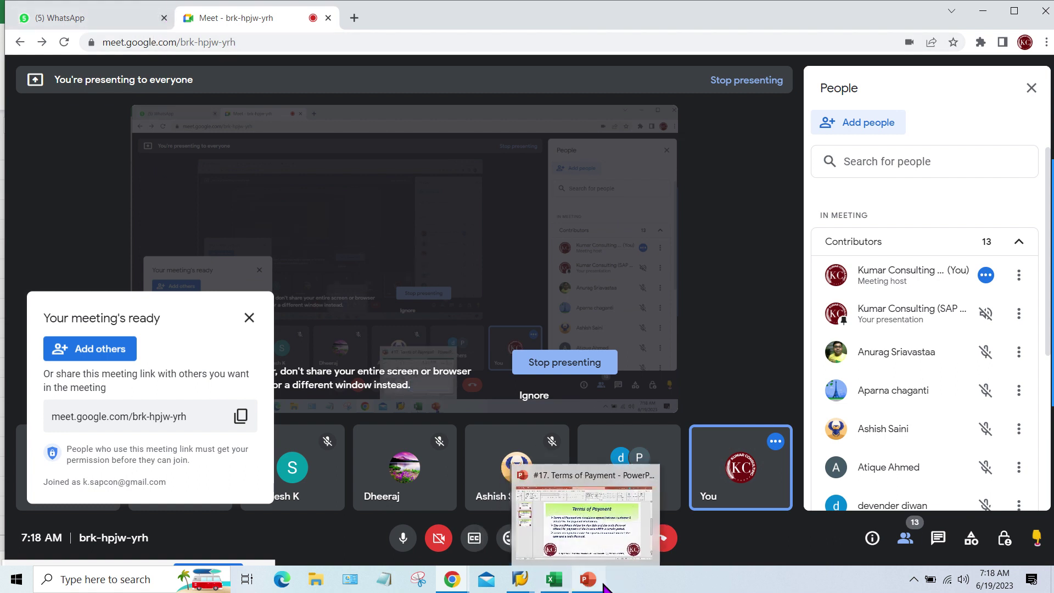
{"action": "left_click", "coordinate": [550, 583]}
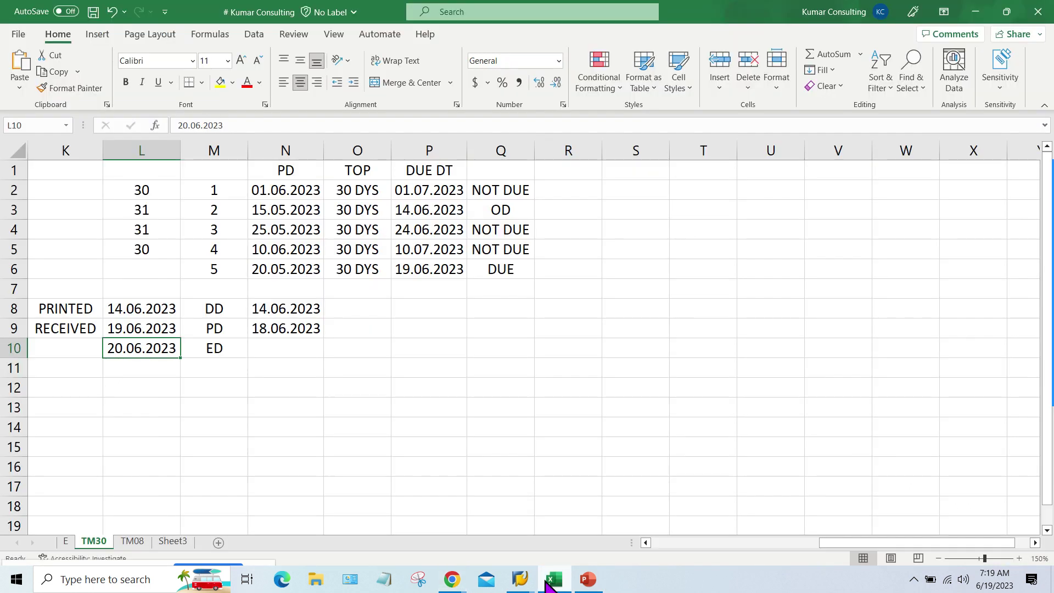
Step: Compare the date in L10 with its blank label cell K10 and the ED entry in M10 and N10
{"action": "left_click", "coordinate": [394, 330]}
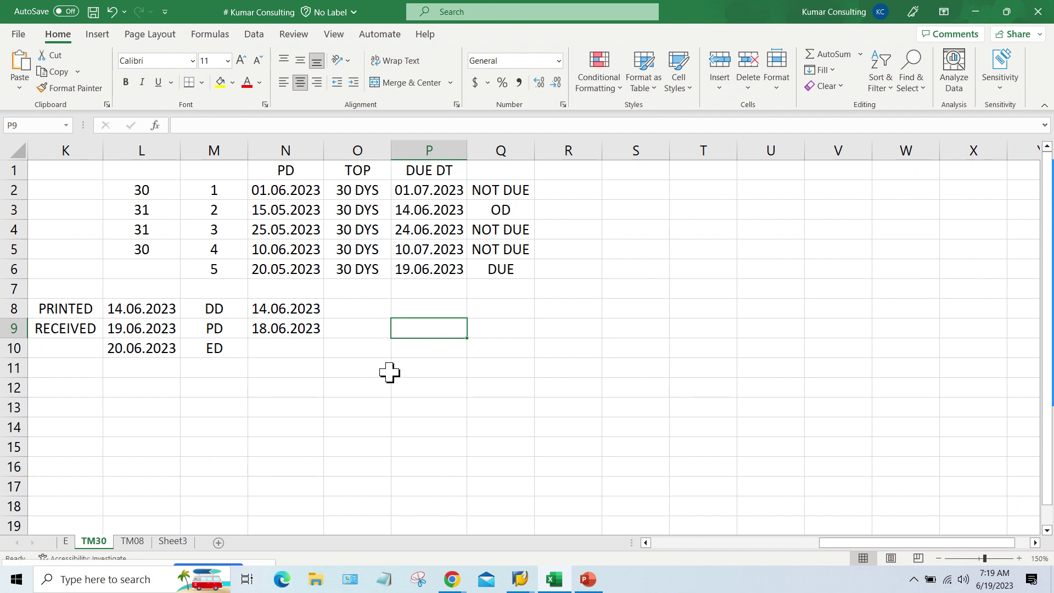
{"action": "left_click", "coordinate": [134, 350]}
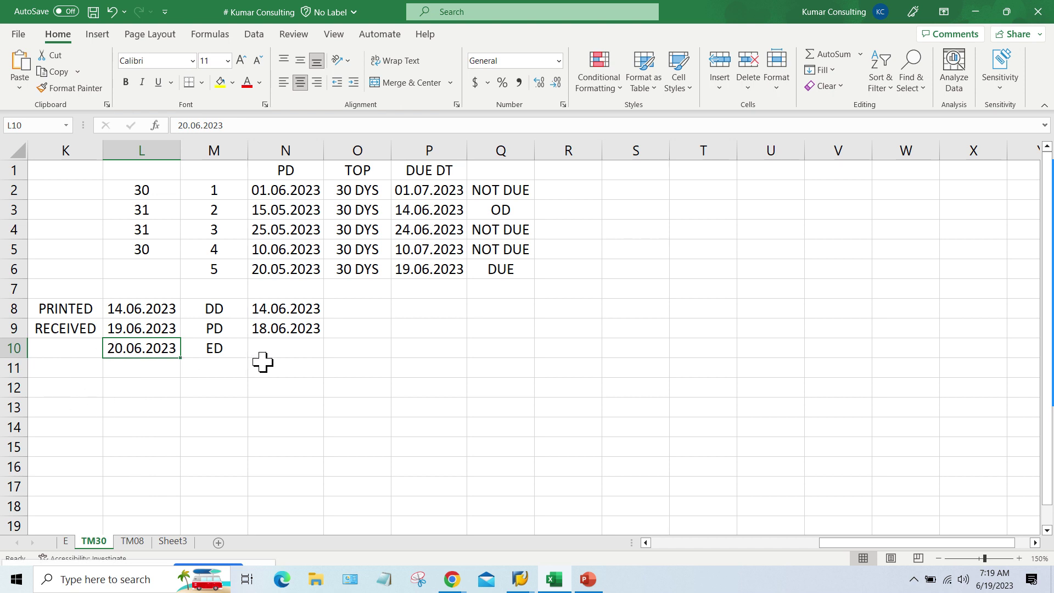
{"action": "left_click", "coordinate": [49, 345]}
{"action": "left_click", "coordinate": [137, 346]}
{"action": "left_click", "coordinate": [71, 347]}
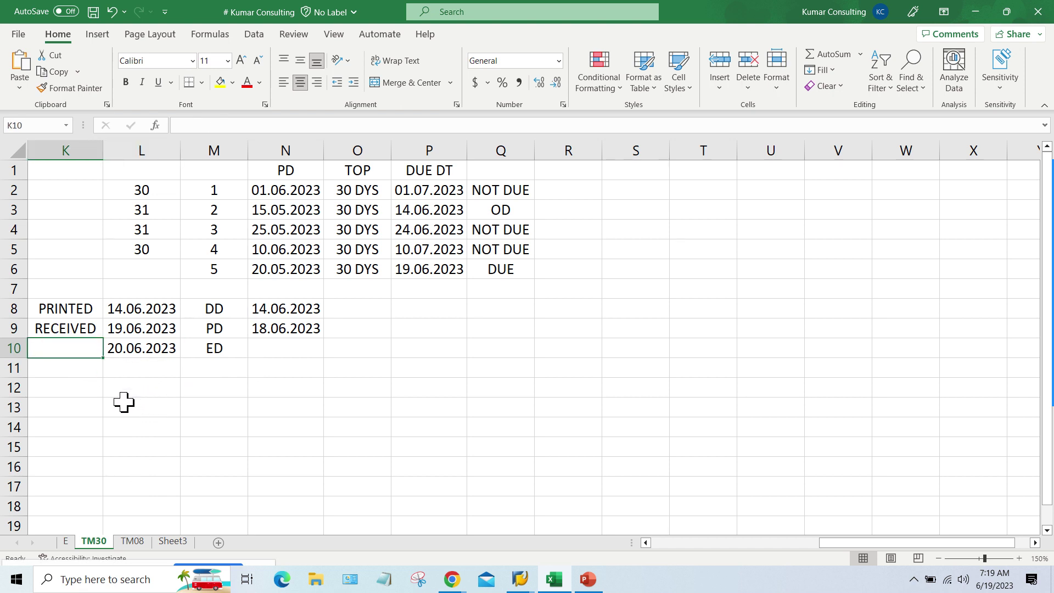
{"action": "left_click", "coordinate": [141, 346]}
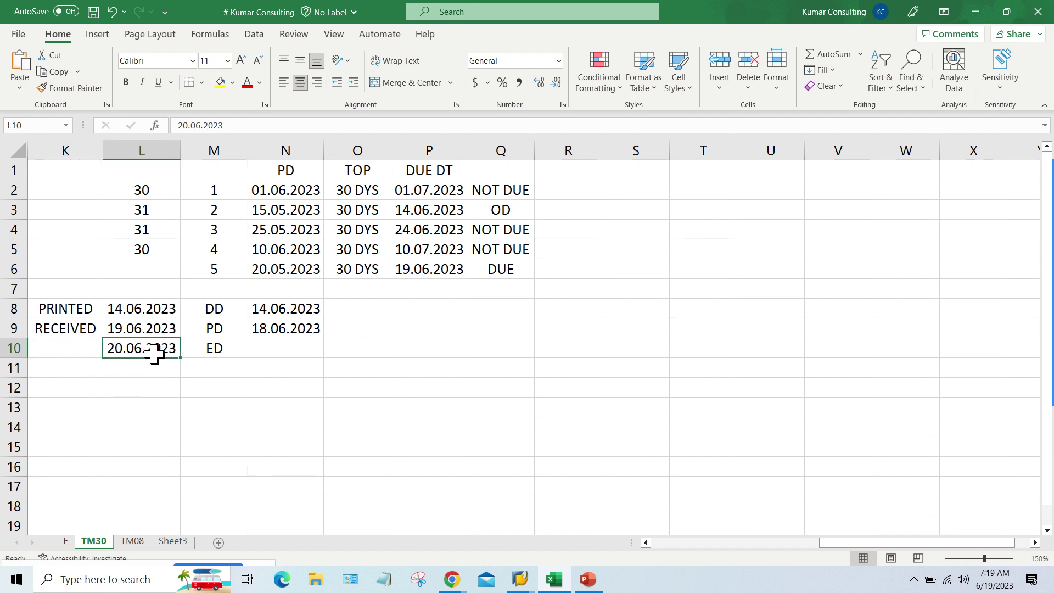
{"action": "left_click", "coordinate": [272, 346]}
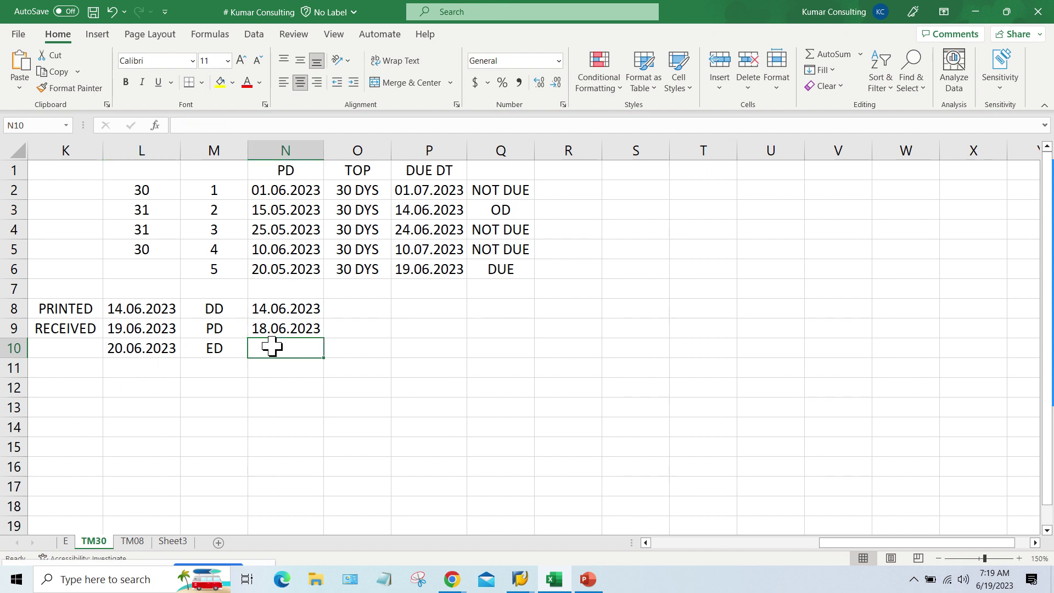
{"action": "left_click", "coordinate": [144, 345]}
{"action": "left_click", "coordinate": [234, 346]}
{"action": "left_click", "coordinate": [261, 352]}
Step: Change the PD date in cell N9 to 19.06.2023 to match the received date in L9
{"action": "double_click", "coordinate": [267, 329]}
{"action": "key", "text": "BackSpace"}
{"action": "type", "text": "9"}
{"action": "key", "text": "Return"}
{"action": "left_click", "coordinate": [125, 327]}
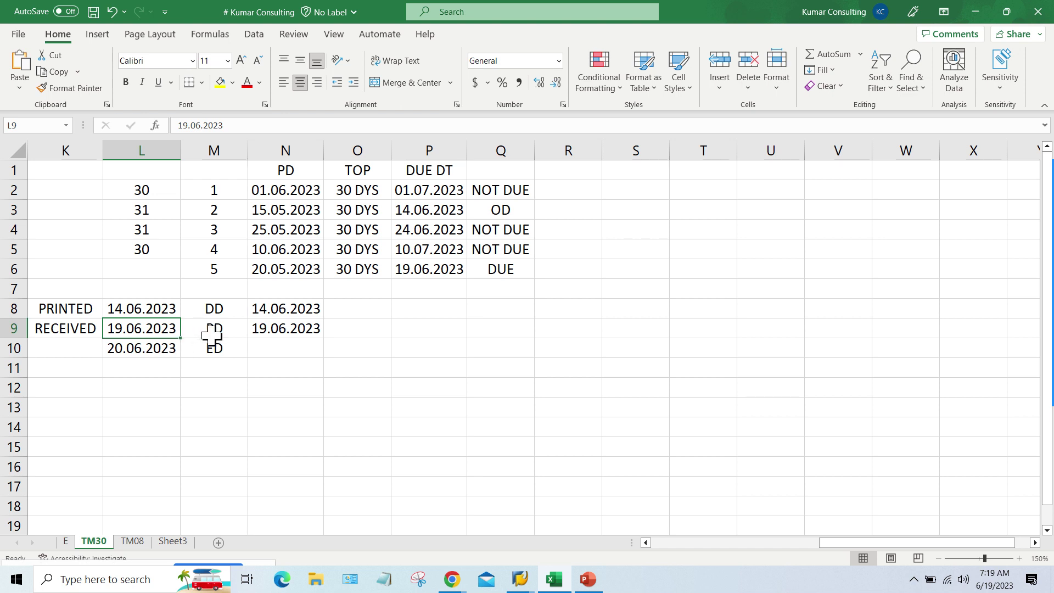
Step: Enter 19.06.2023 in cell N10 as the date for ED
{"action": "left_click", "coordinate": [141, 349]}
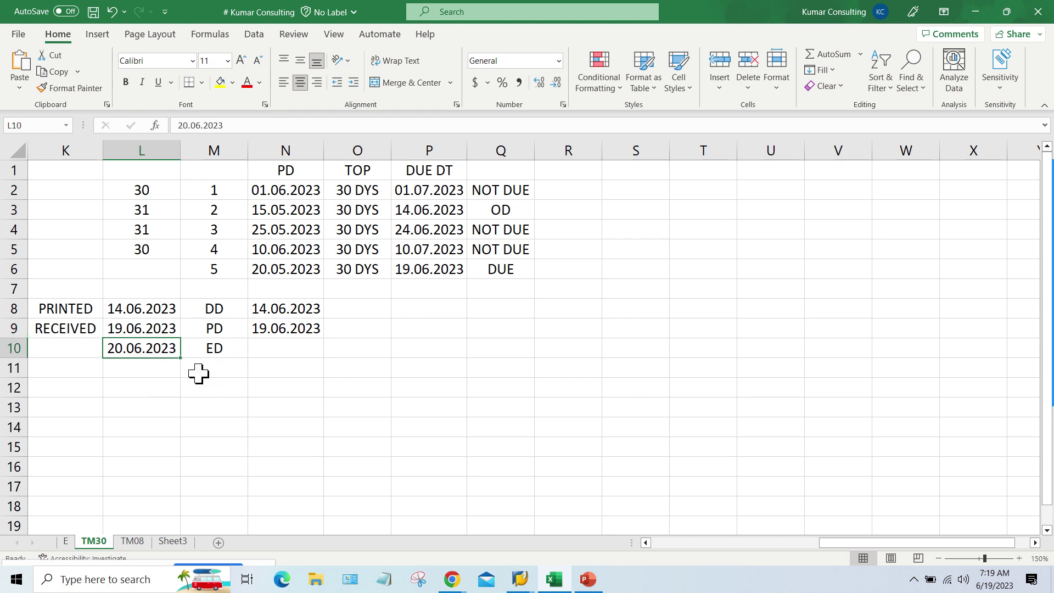
{"action": "left_click", "coordinate": [278, 349]}
{"action": "type", "text": "1"}
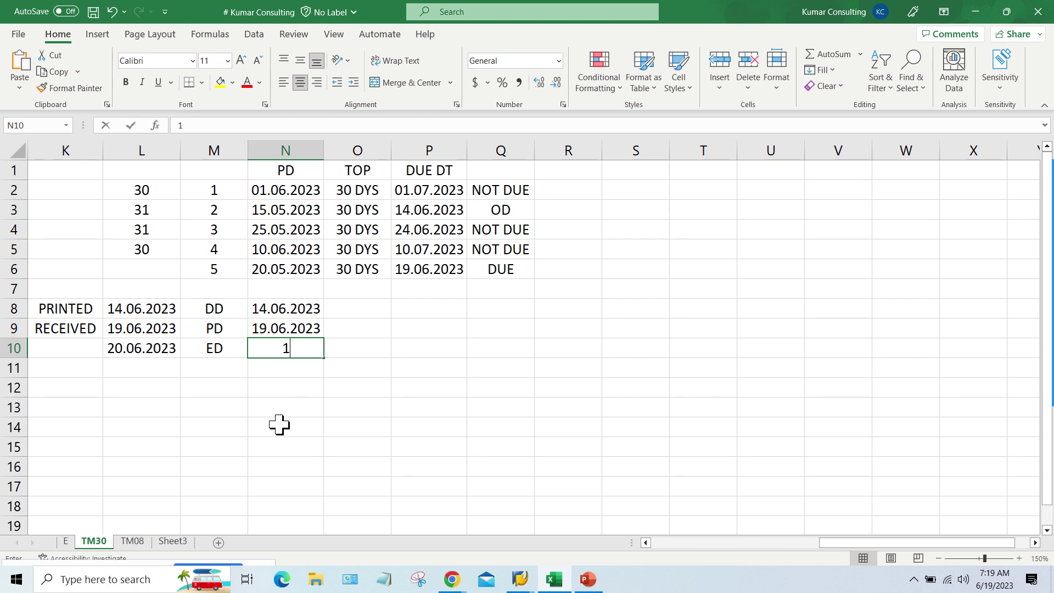
{"action": "type", "text": "9.0"}
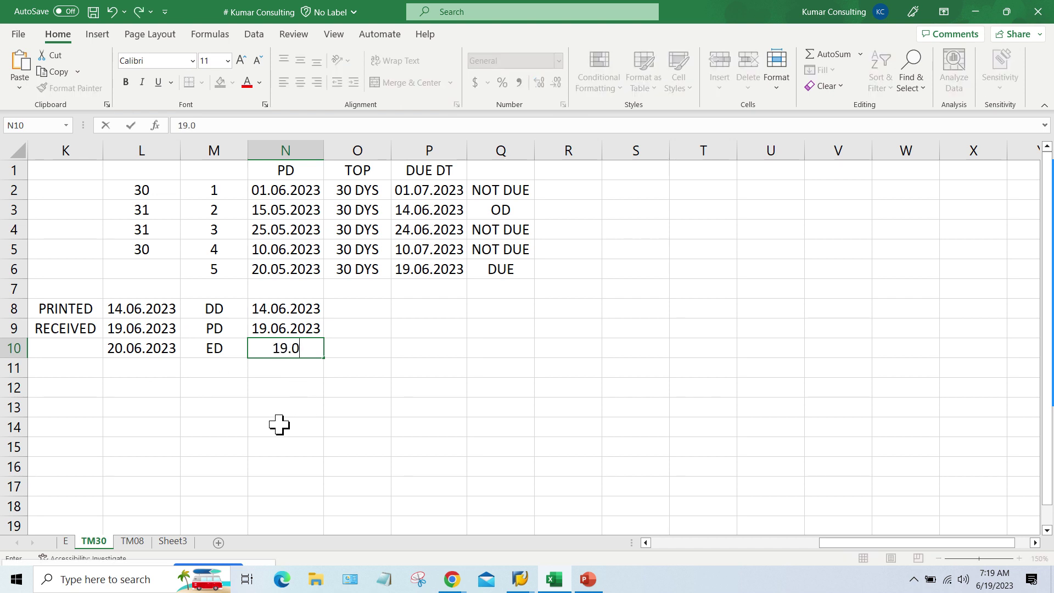
{"action": "type", "text": "6."}
{"action": "type", "text": "3"}
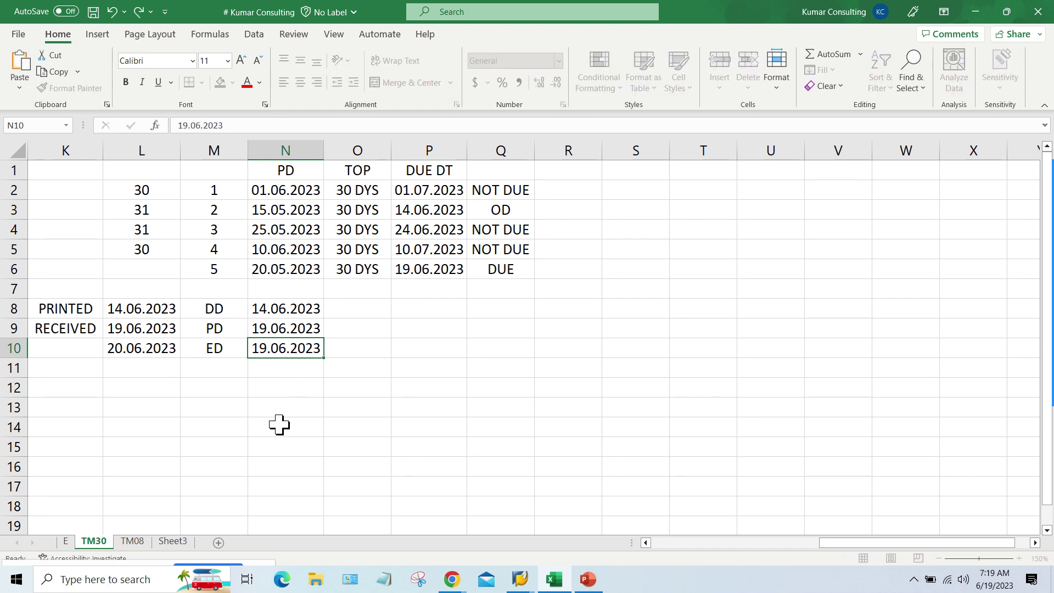
{"action": "key", "text": "Return"}
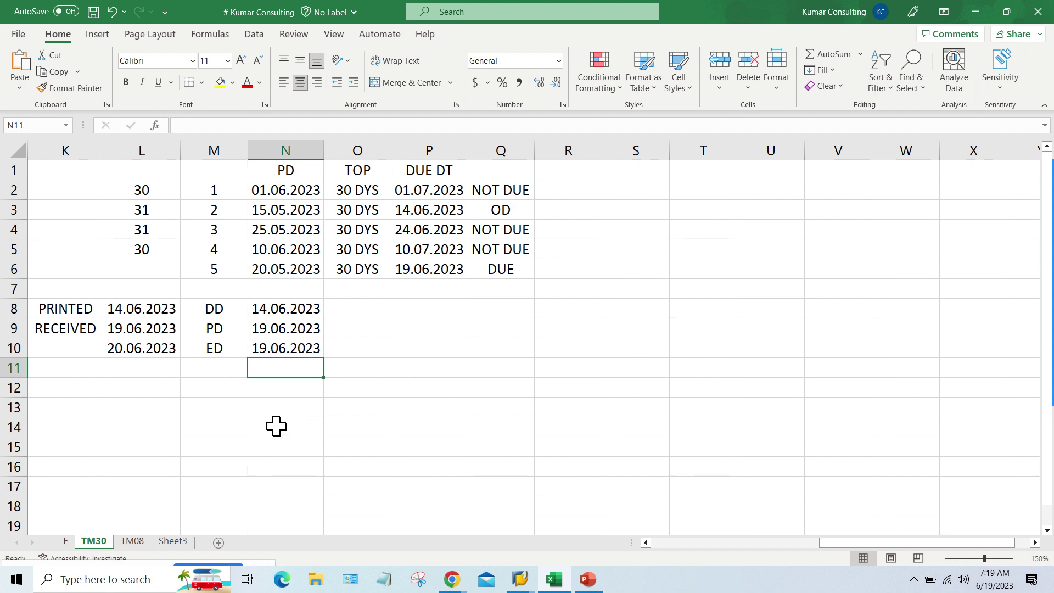
Step: Compare L10 with the ED date in N10, and highlight cell L10 with a yellow fill
{"action": "left_click", "coordinate": [119, 351]}
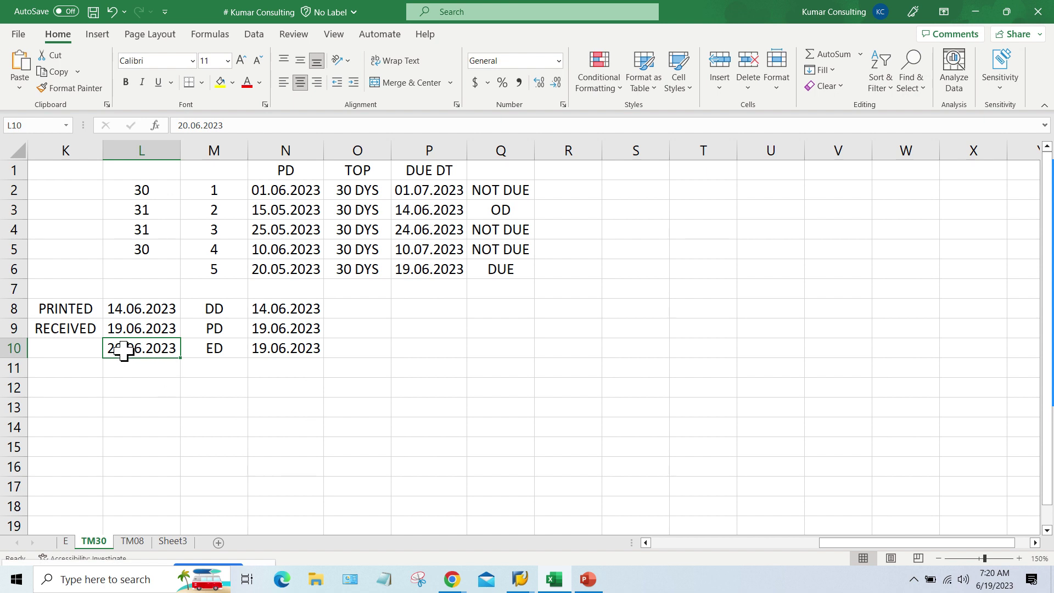
{"action": "left_click", "coordinate": [289, 347]}
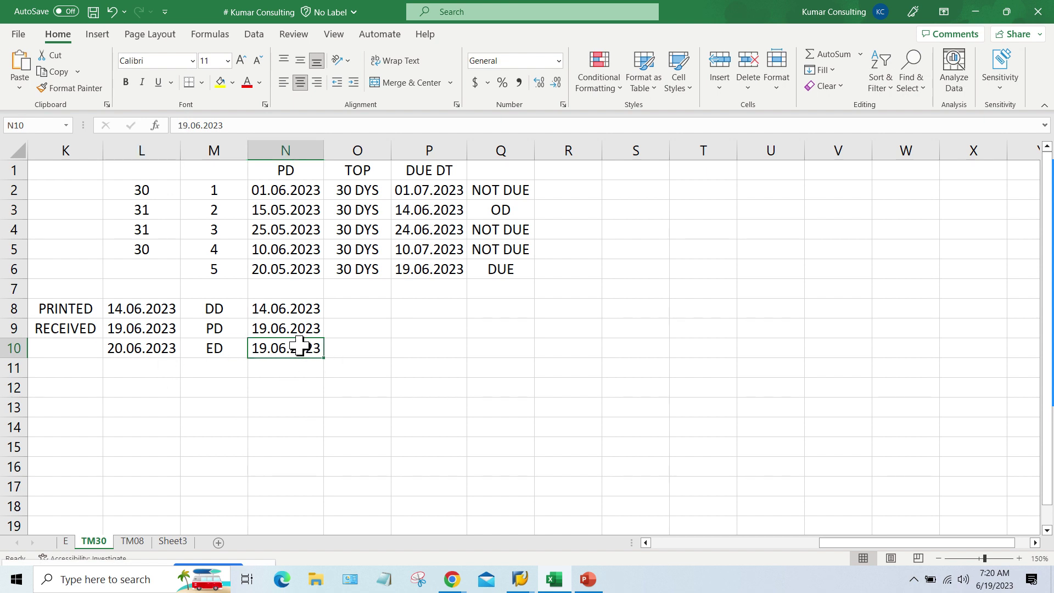
{"action": "left_click", "coordinate": [141, 356]}
{"action": "left_click", "coordinate": [220, 83]}
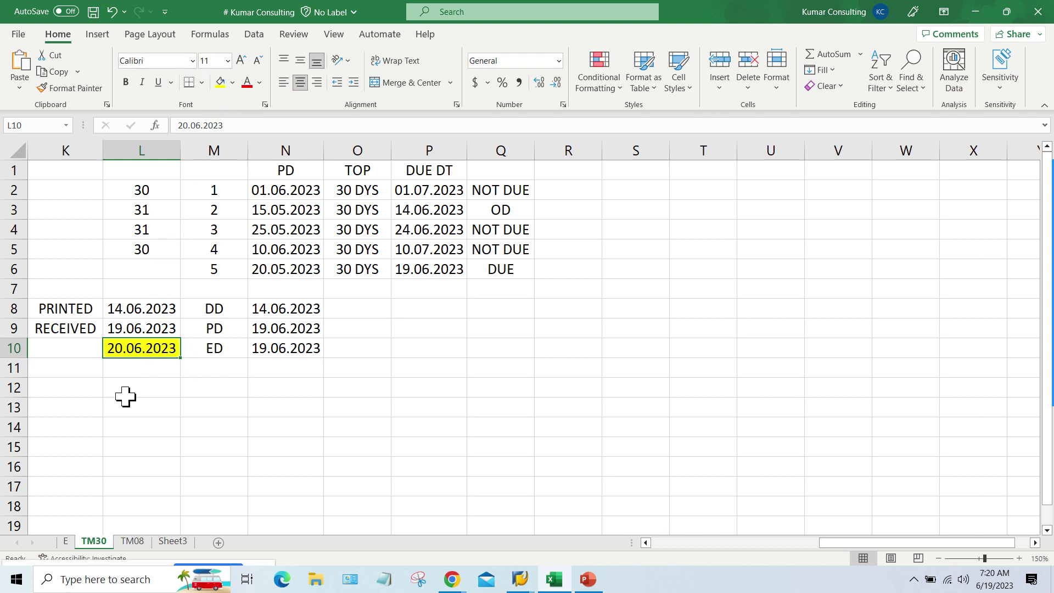
Step: Compare the printed, received and highlighted dates in L8:L10 with the PD and ED dates in N9 and N10
{"action": "left_click", "coordinate": [274, 346]}
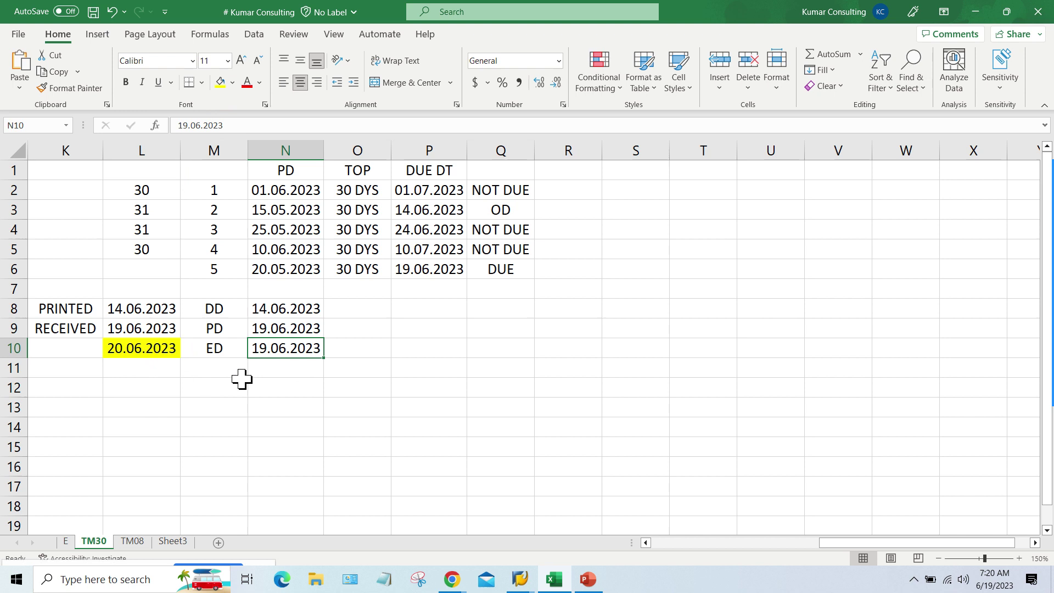
{"action": "left_click", "coordinate": [141, 350]}
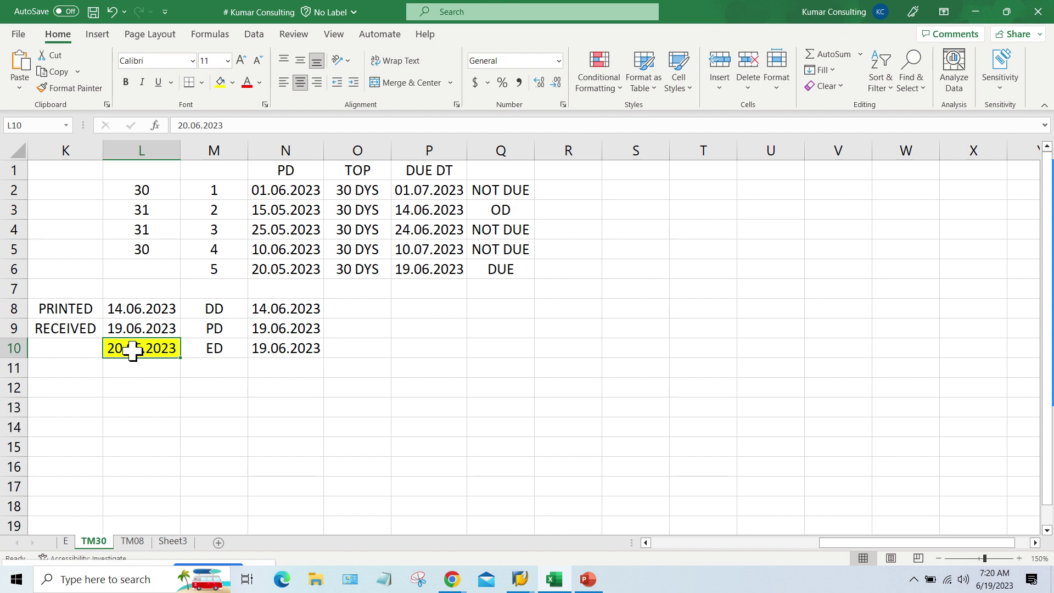
{"action": "left_click", "coordinate": [131, 301]}
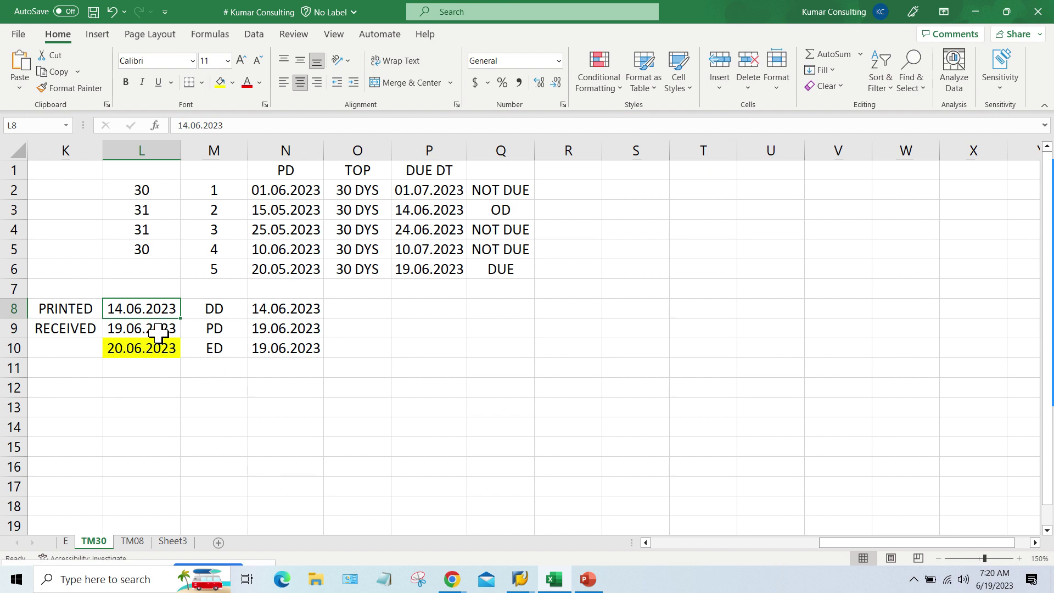
{"action": "left_click", "coordinate": [157, 332]}
{"action": "left_click", "coordinate": [299, 329]}
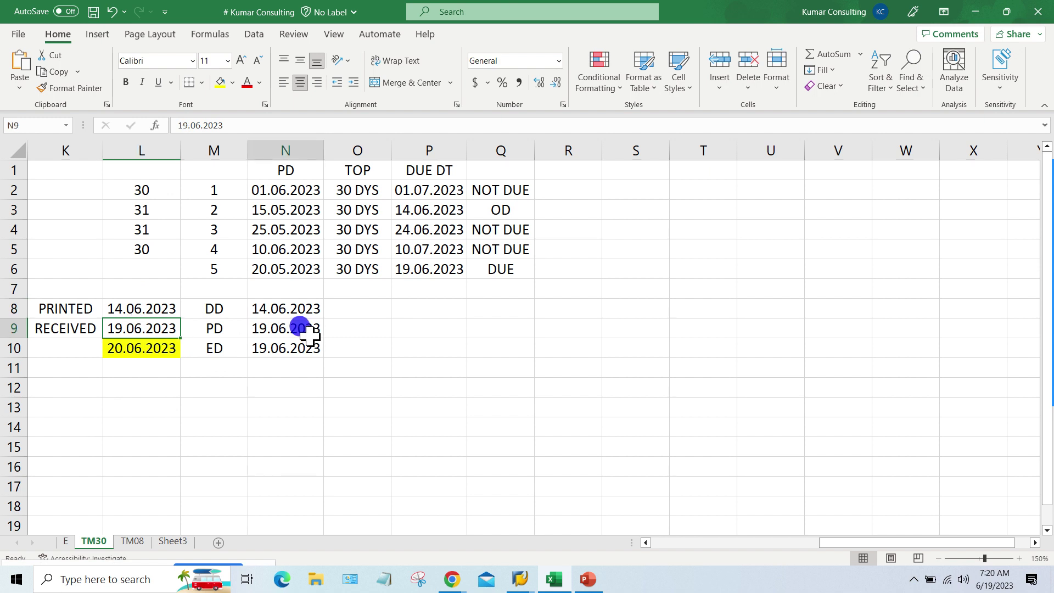
{"action": "left_click", "coordinate": [144, 357]}
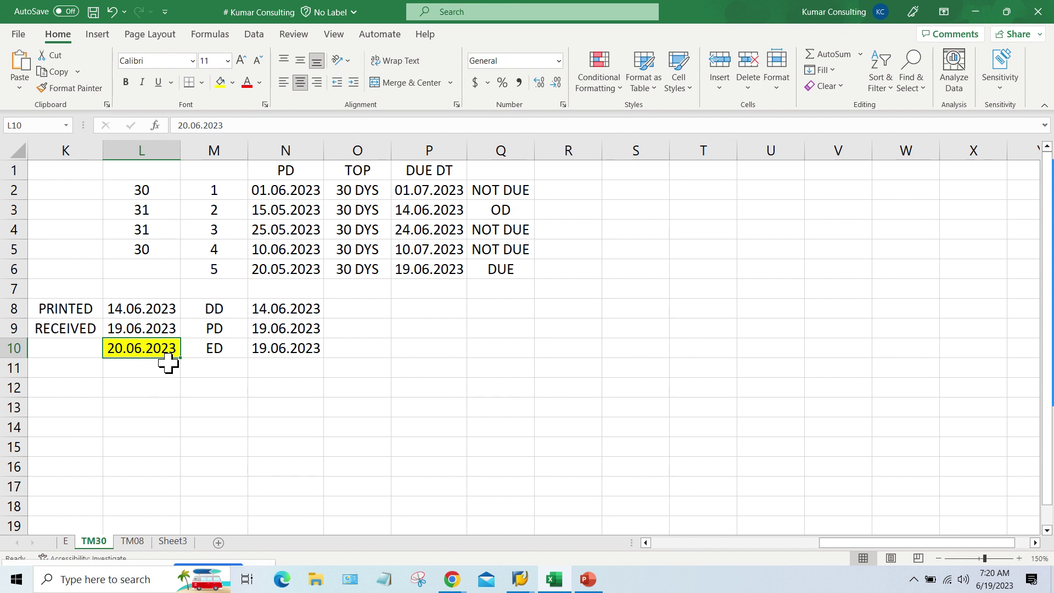
{"action": "left_click", "coordinate": [146, 329]}
{"action": "left_click", "coordinate": [279, 331]}
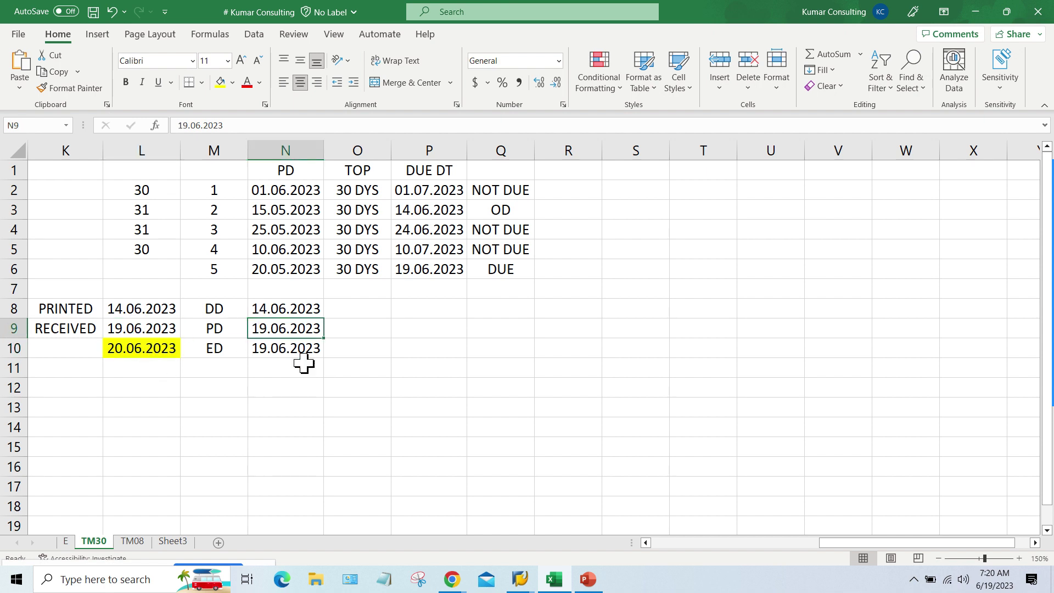
{"action": "left_click", "coordinate": [141, 348]}
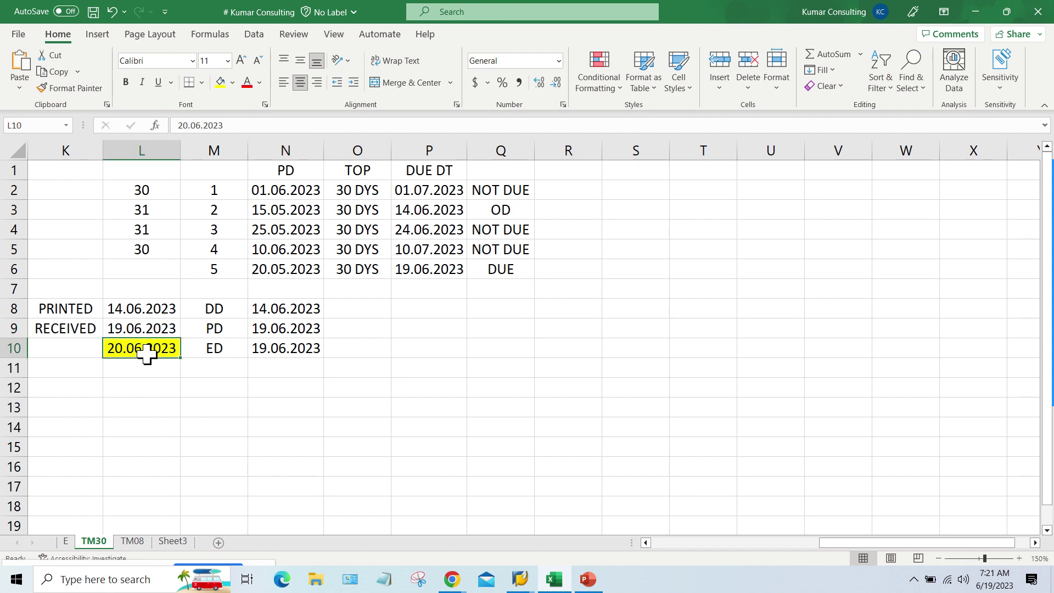
{"action": "left_click", "coordinate": [279, 347]}
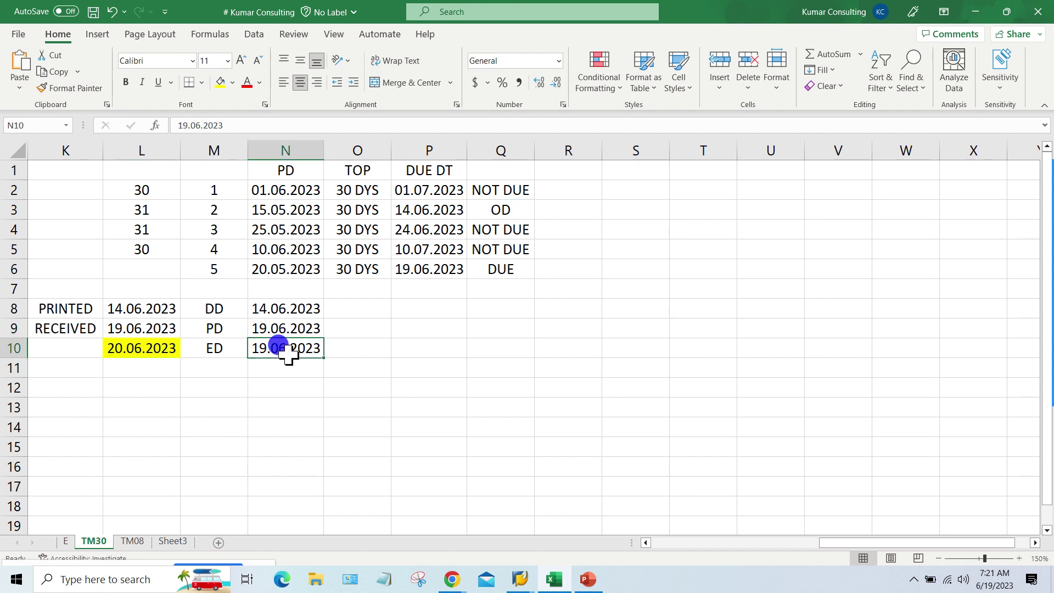
Step: Compare the yellow-highlighted date in L10 with the DD, PD and ED labels and dates in M8:N10
{"action": "left_click", "coordinate": [136, 350]}
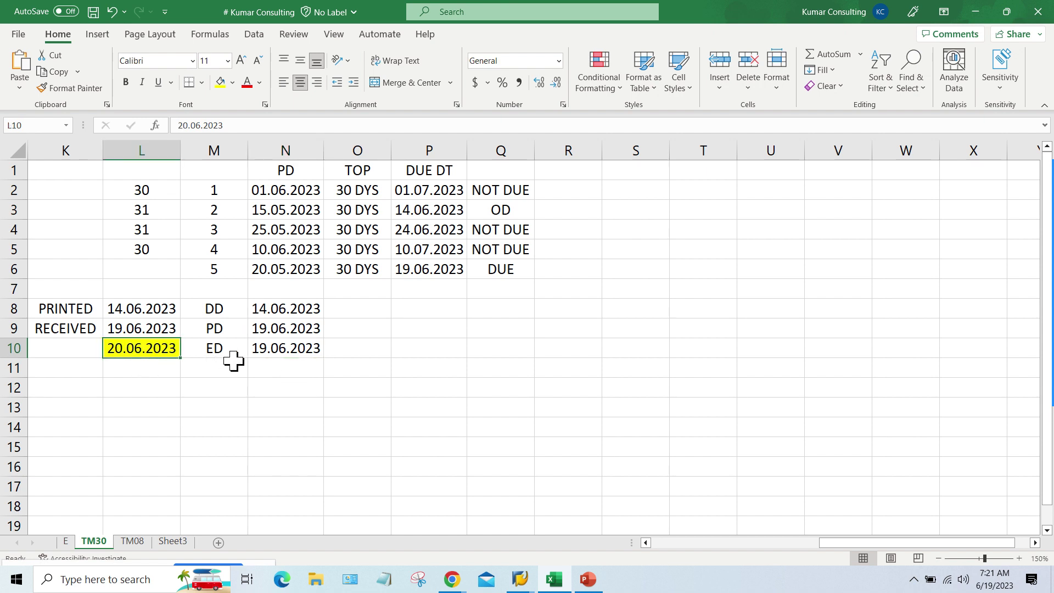
{"action": "left_click", "coordinate": [278, 348]}
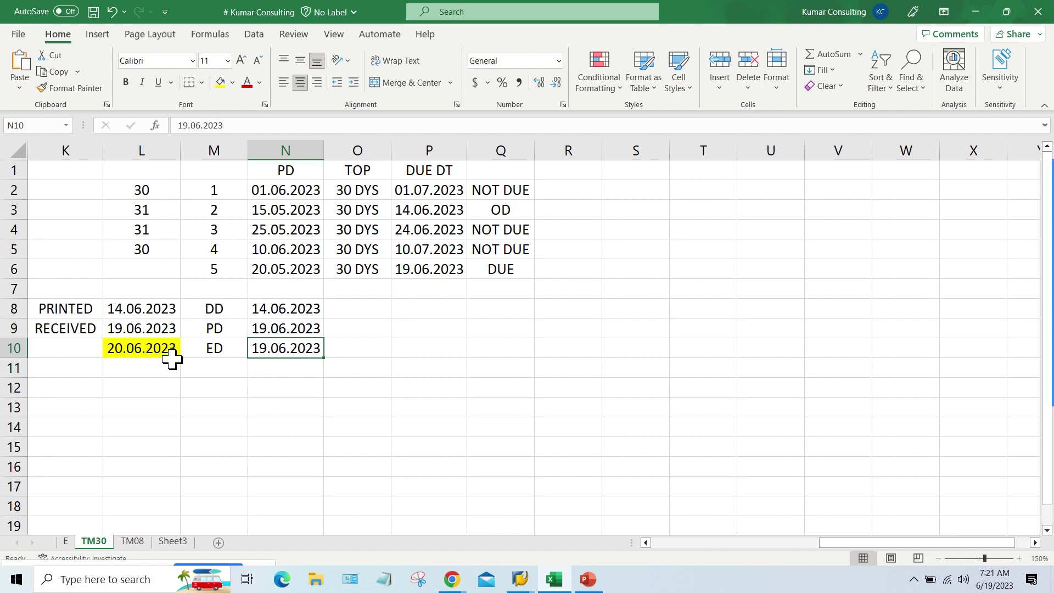
{"action": "left_click", "coordinate": [130, 353]}
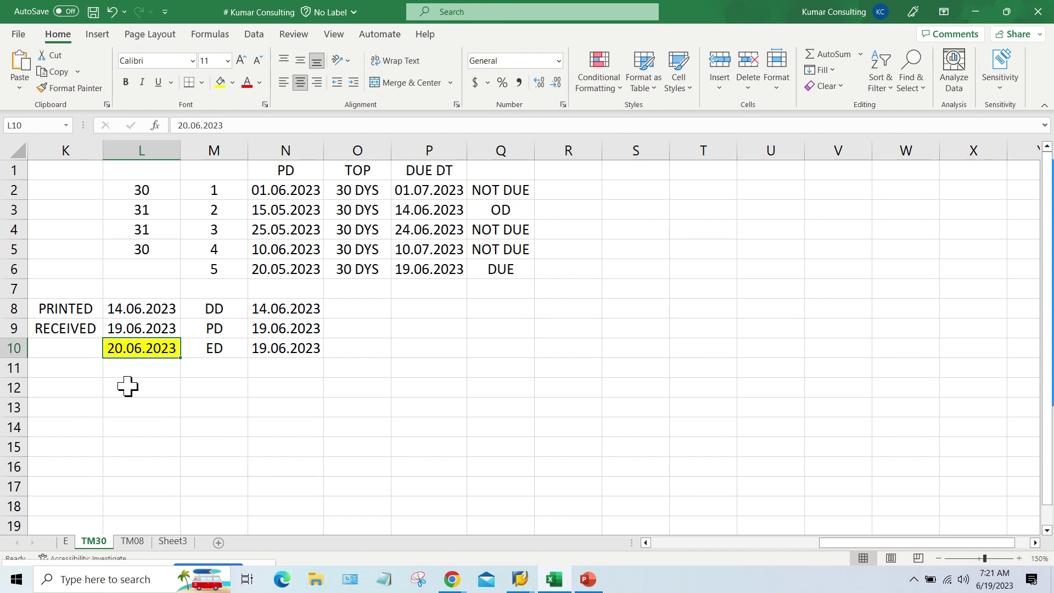
{"action": "left_click", "coordinate": [271, 306]}
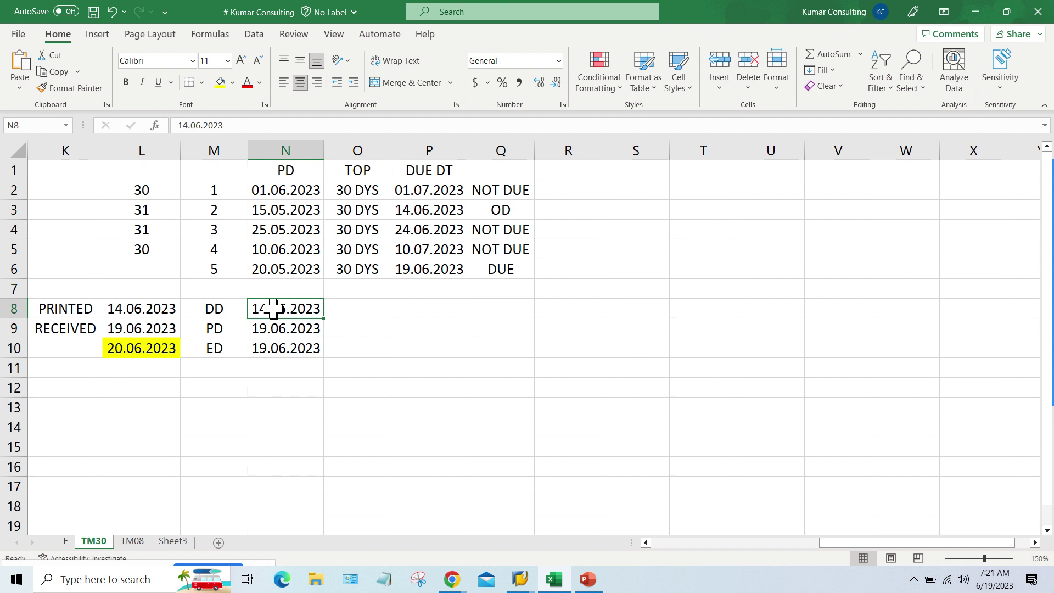
{"action": "left_click", "coordinate": [261, 329]}
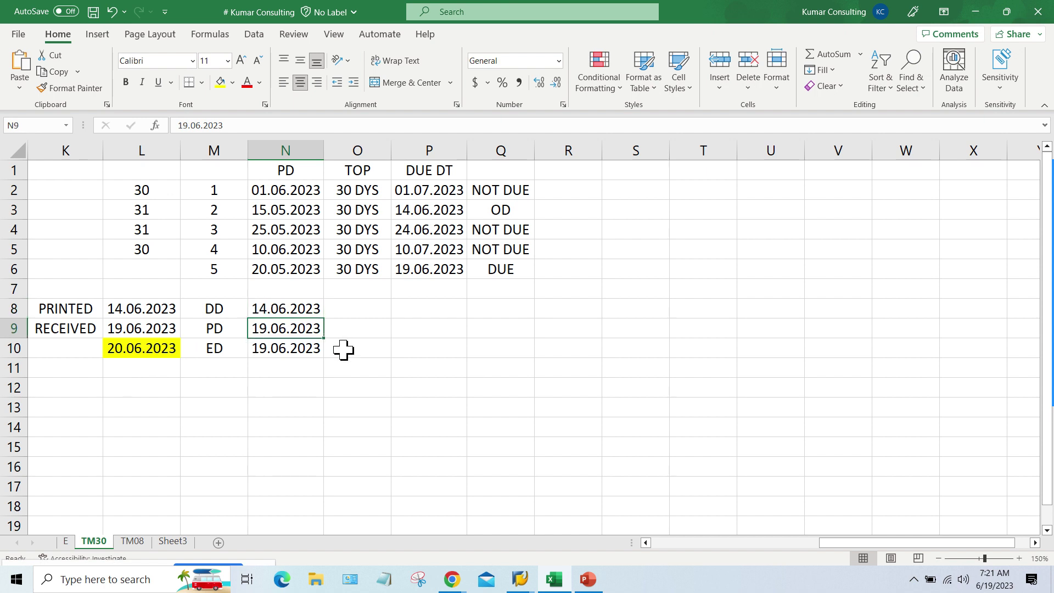
{"action": "left_click", "coordinate": [122, 351]}
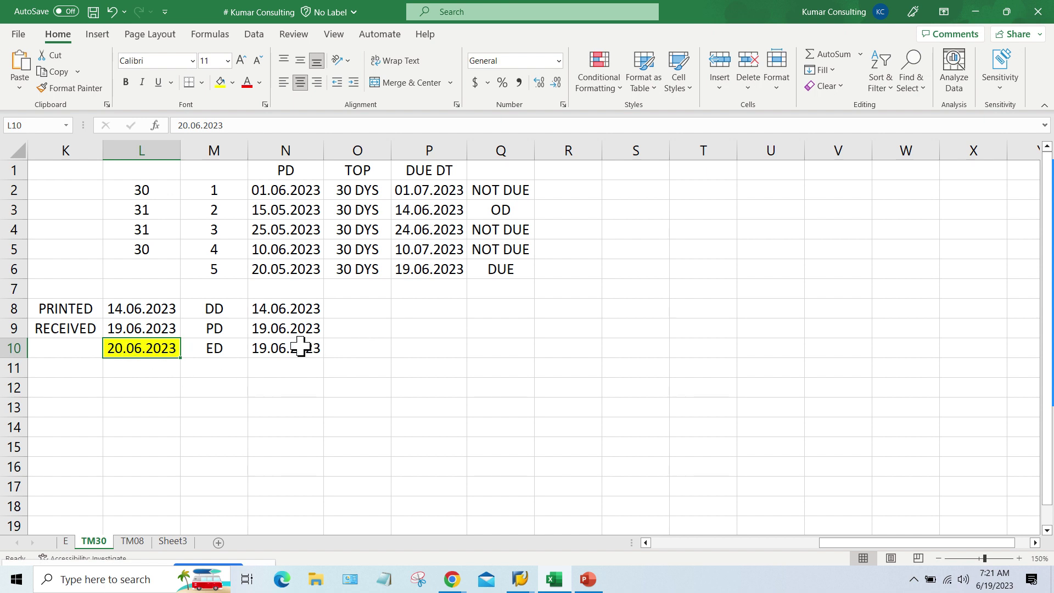
{"action": "left_click", "coordinate": [197, 312]}
{"action": "left_click", "coordinate": [212, 345]}
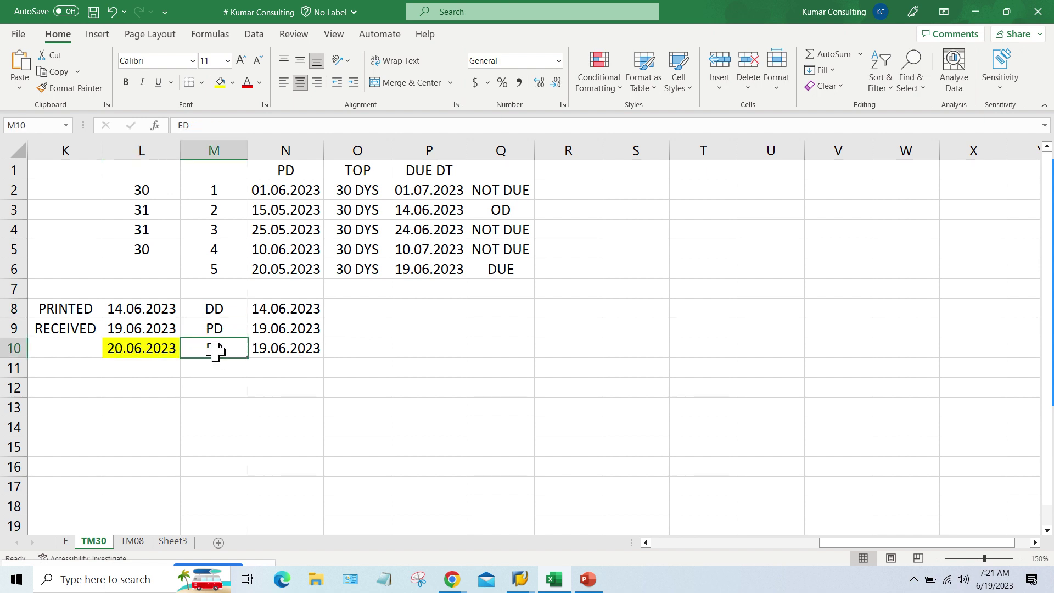
{"action": "left_click", "coordinate": [214, 329]}
Step: Enter the invoice amount 1000 in cell Q8, in the row of the document date
{"action": "left_click", "coordinate": [354, 309]}
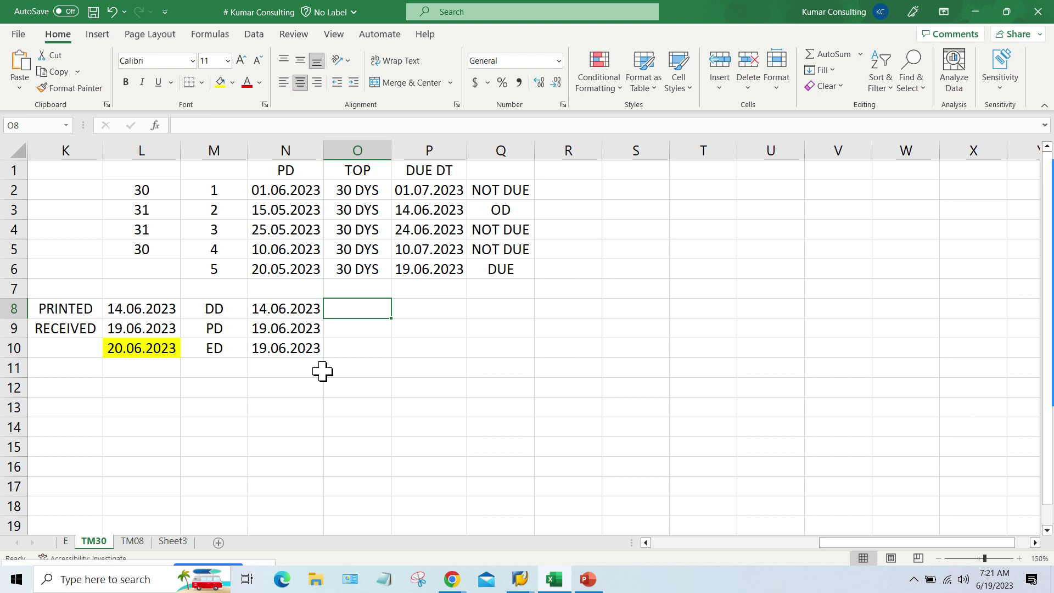
{"action": "left_click", "coordinate": [479, 310]}
{"action": "type", "text": "1000"}
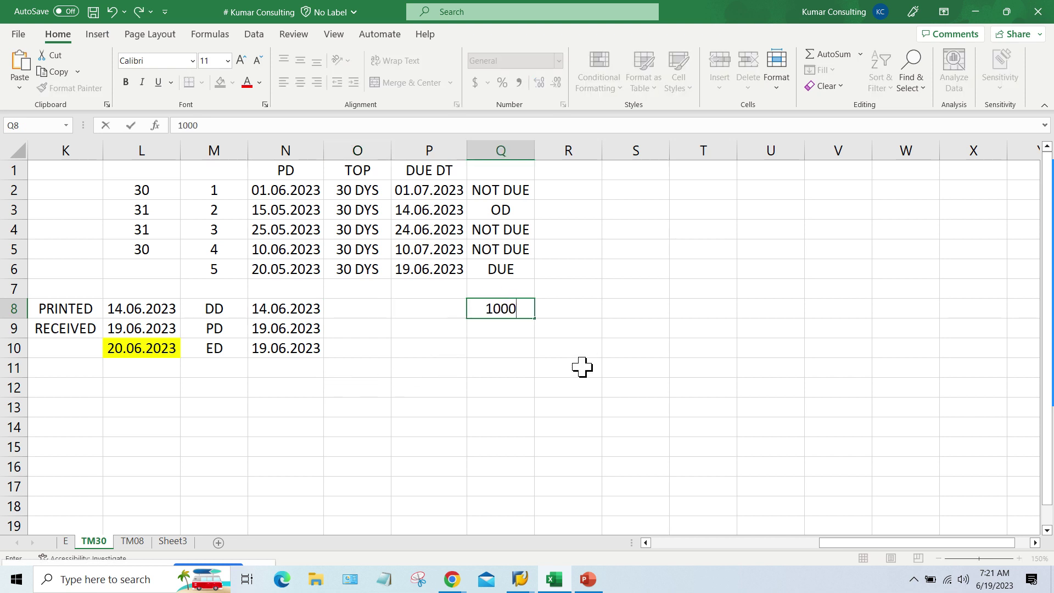
{"action": "key", "text": "Return"}
{"action": "left_click", "coordinate": [494, 308]}
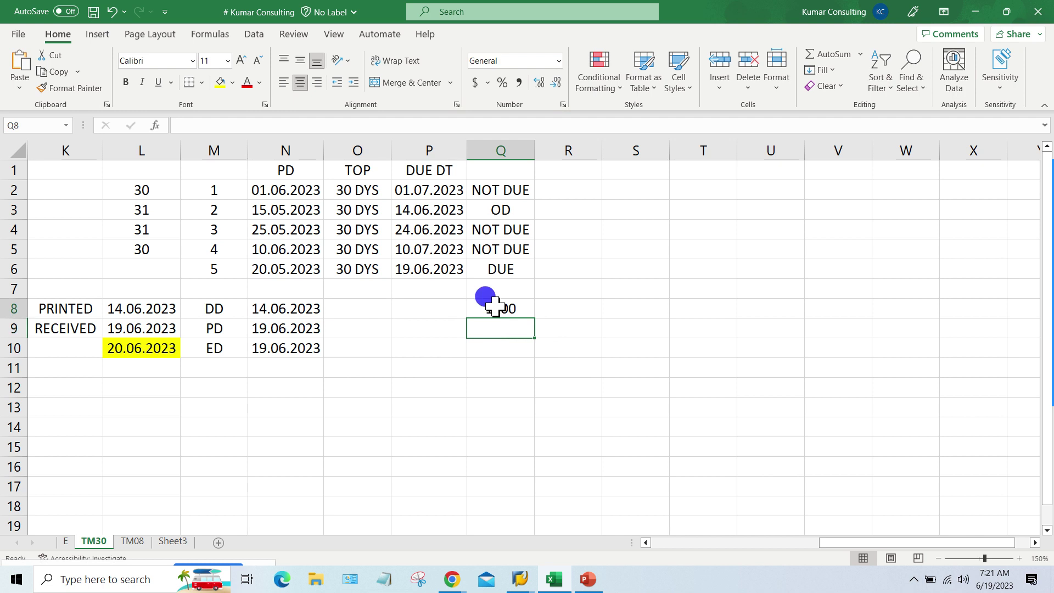
Step: Label cell P9 "TAX 10%" and enter the tax amount 100 beside it in Q9
{"action": "left_click", "coordinate": [438, 329]}
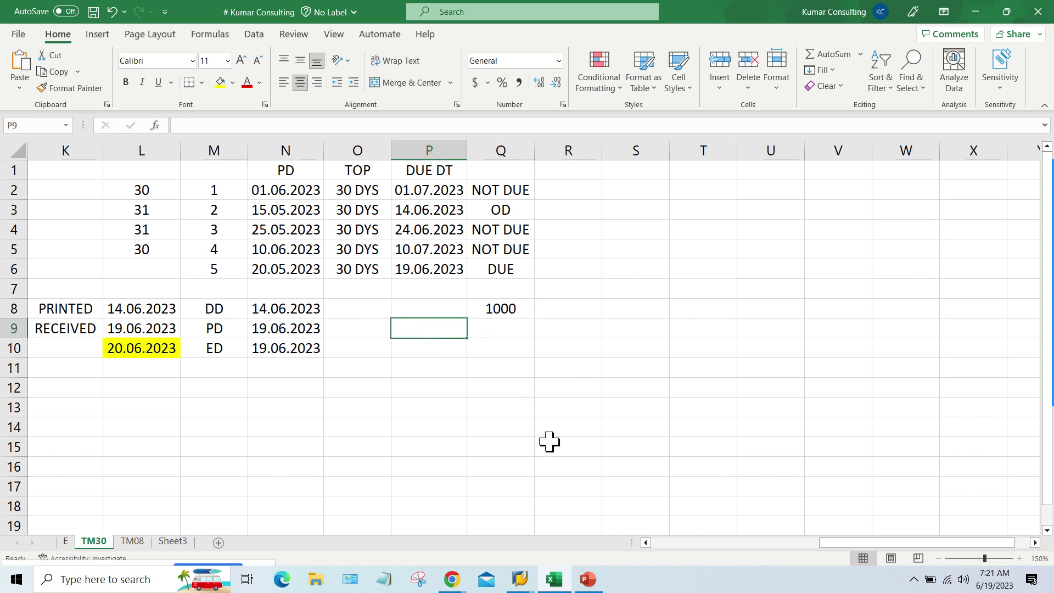
{"action": "type", "text": "TAX"}
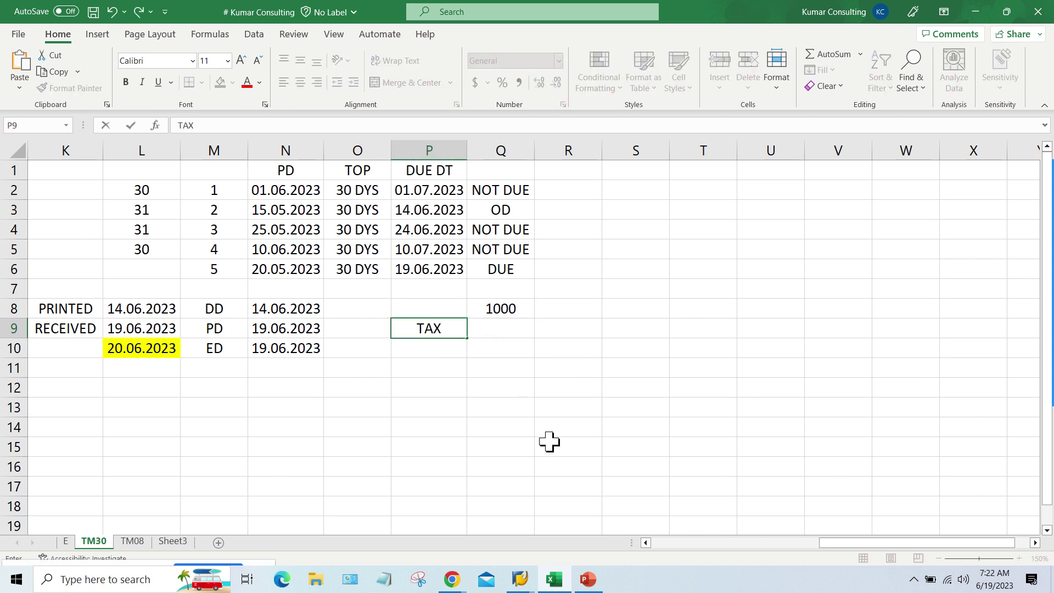
{"action": "type", "text": " 10%"}
{"action": "key", "text": "Tab"}
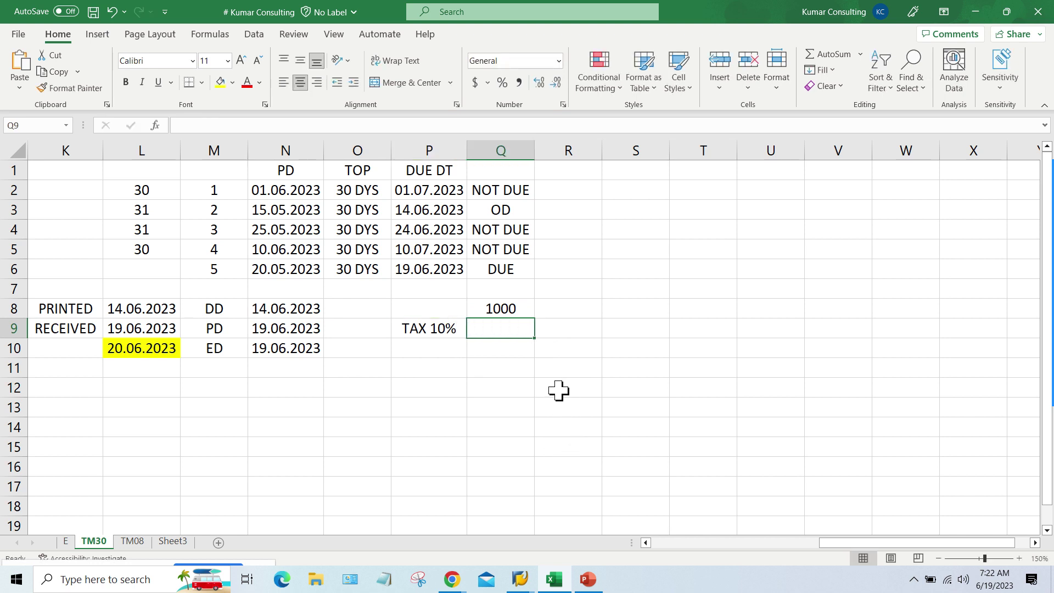
{"action": "type", "text": "100"}
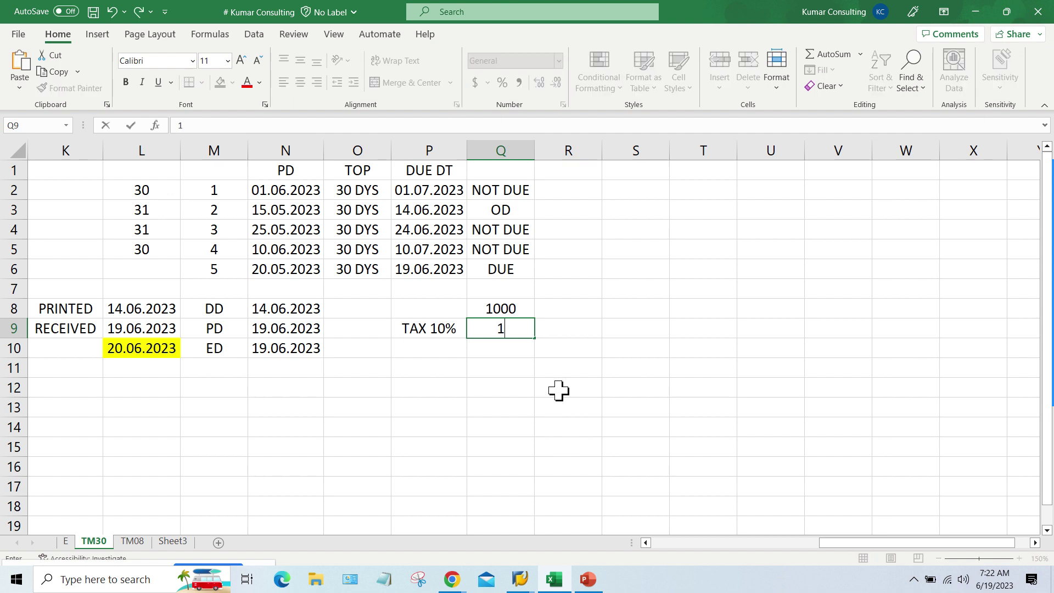
{"action": "key", "text": "Return"}
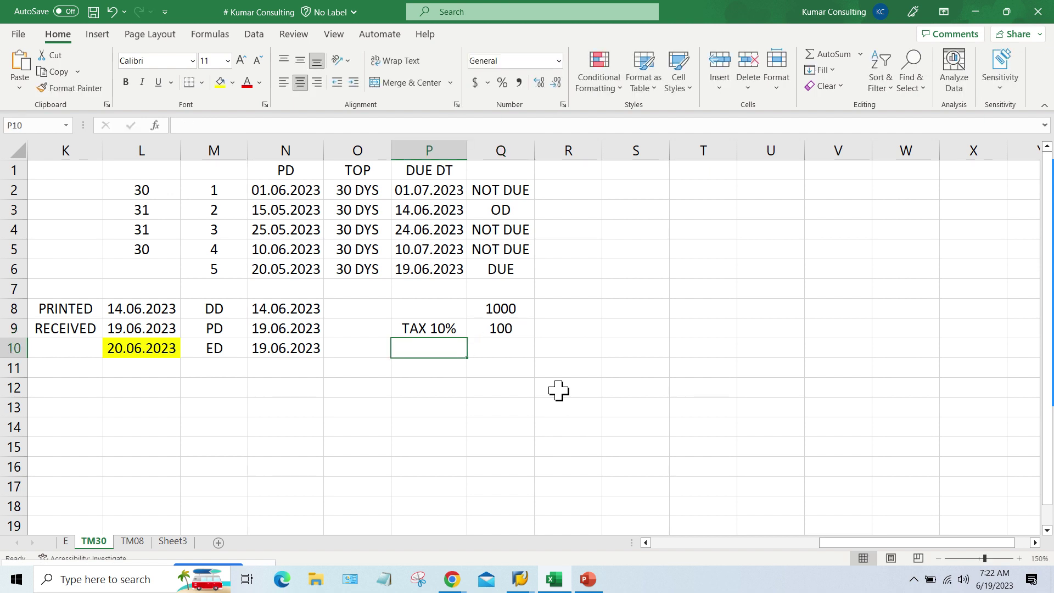
Step: Review how the tax amount in Q9 relates to the TAX 10% label in P9 and the amount in Q8
{"action": "left_click", "coordinate": [497, 333]}
{"action": "left_click", "coordinate": [437, 330]}
{"action": "left_click", "coordinate": [477, 324]}
{"action": "left_click", "coordinate": [437, 331]}
{"action": "left_click", "coordinate": [481, 335]}
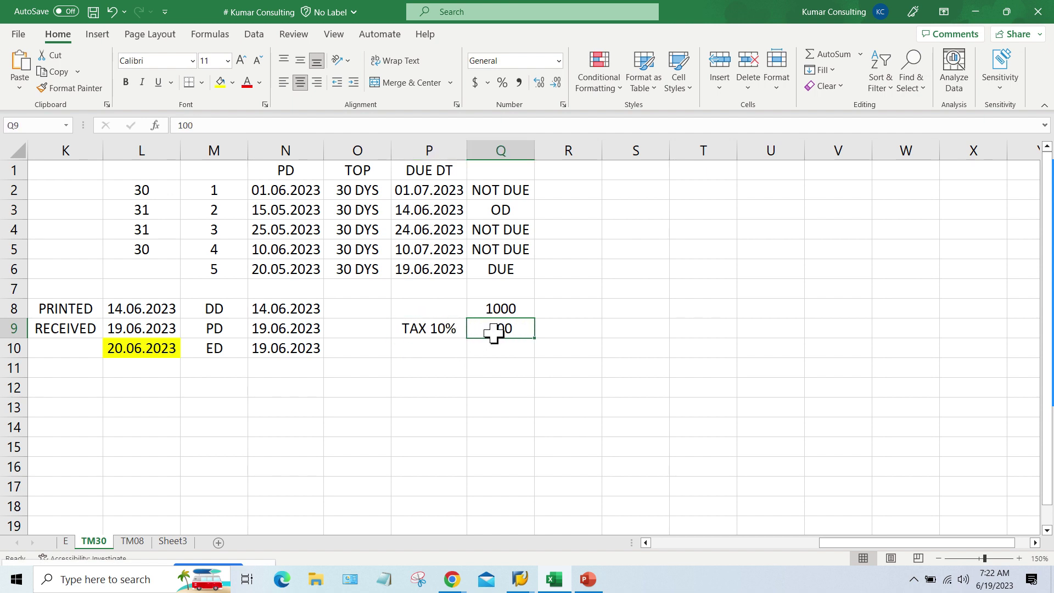
{"action": "left_click", "coordinate": [497, 308]}
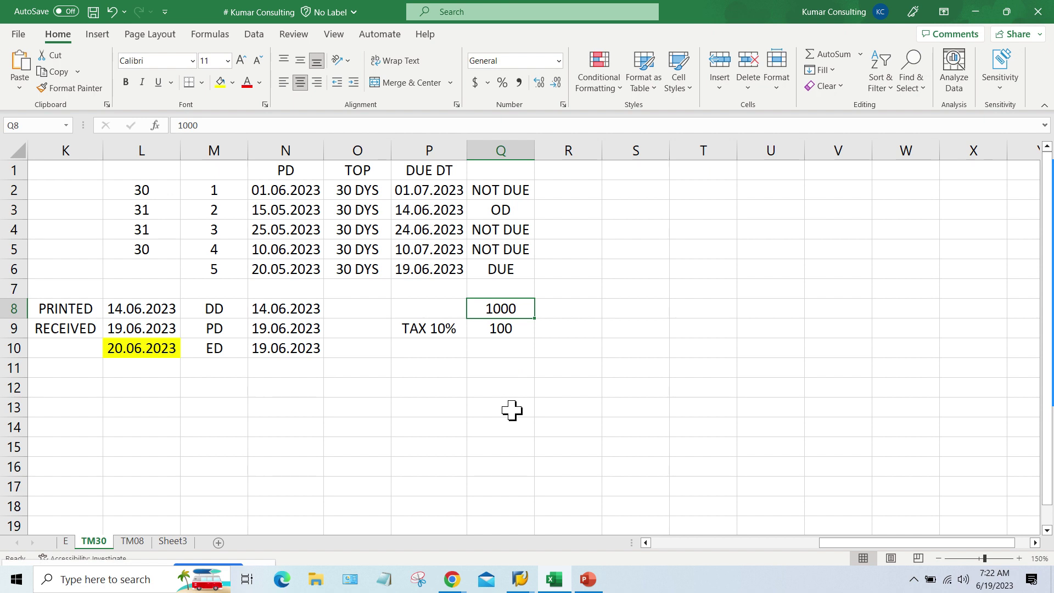
{"action": "left_click", "coordinate": [437, 332]}
{"action": "left_click", "coordinate": [494, 328]}
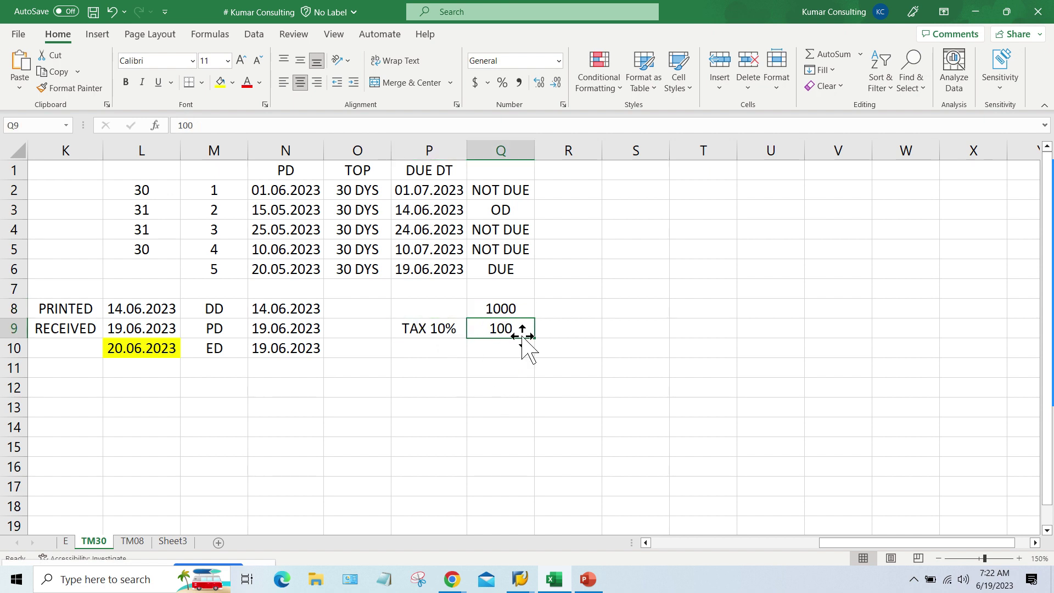
{"action": "left_click", "coordinate": [446, 331]}
{"action": "left_click", "coordinate": [491, 330]}
{"action": "left_click", "coordinate": [501, 309]}
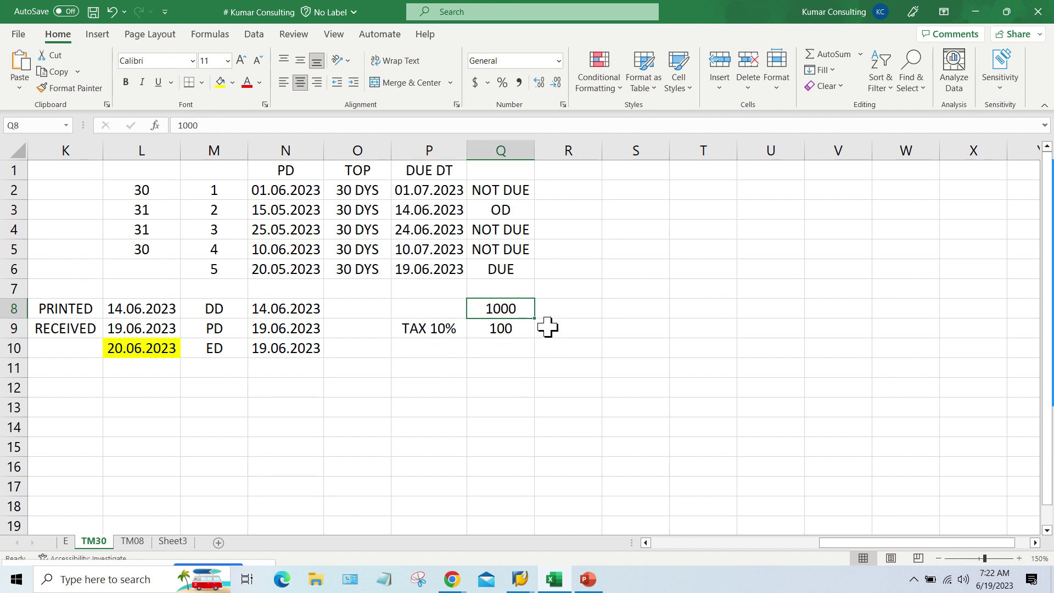
Step: Label the 1000 amount by entering "BASE AMT." in cell R8, and autofit the width of column R
{"action": "left_click", "coordinate": [559, 311]}
{"action": "type", "text": "B"}
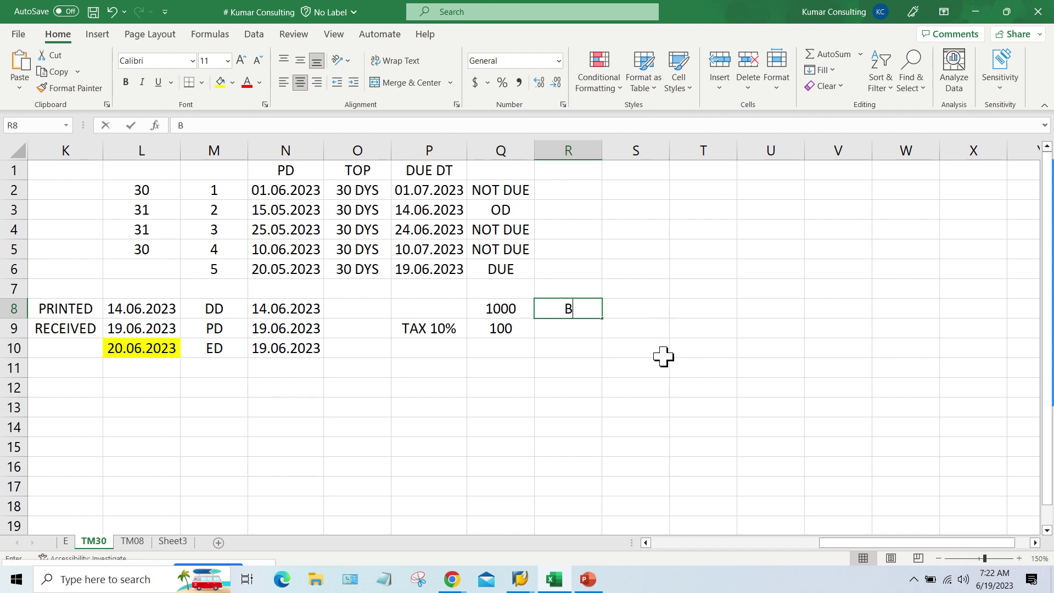
{"action": "type", "text": "ASE AMT"}
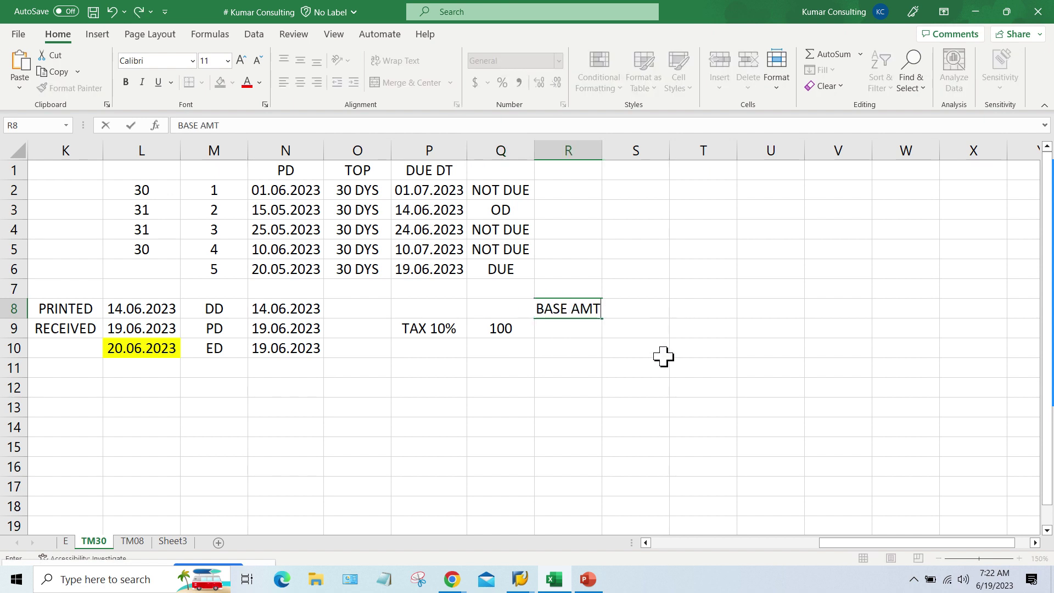
{"action": "type", "text": "."}
{"action": "key", "text": "Return"}
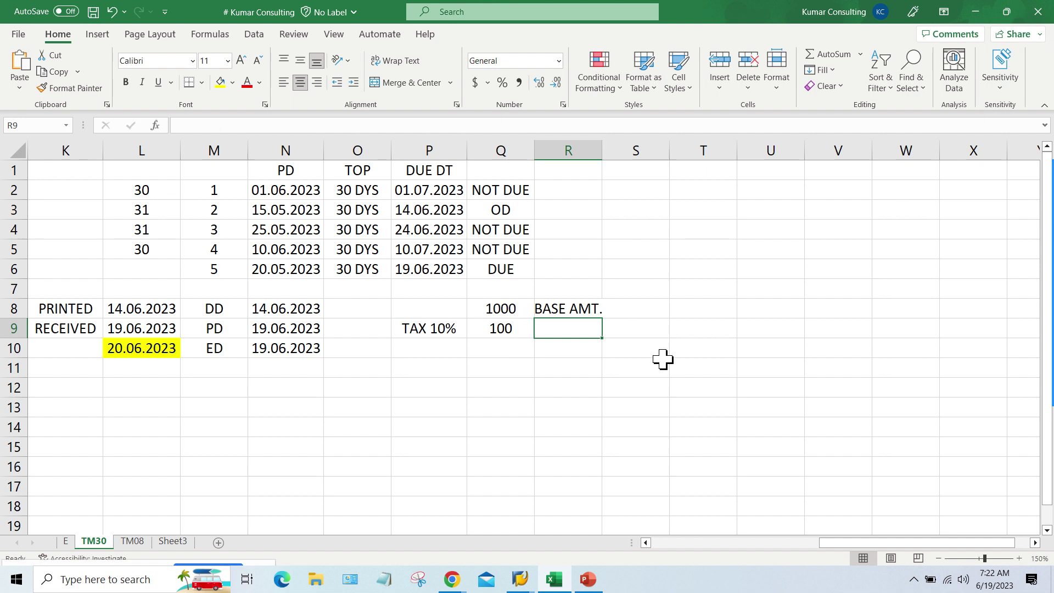
{"action": "double_click", "coordinate": [602, 146]}
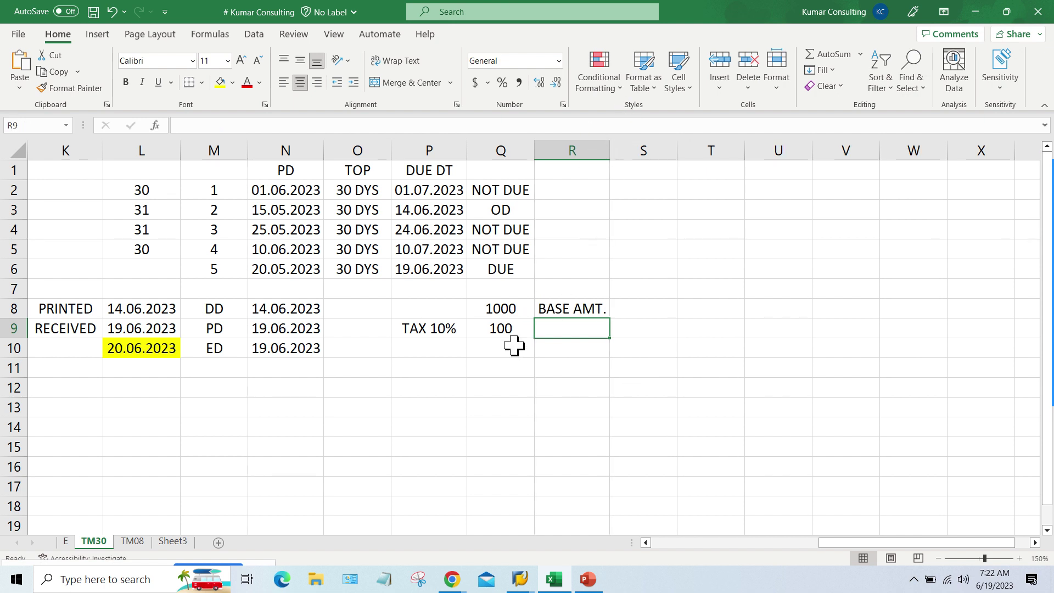
Step: Examine the base and tax amounts in Q8:Q9, and compare the date in L10 with the DD, PD and ED rows
{"action": "left_click", "coordinate": [490, 333]}
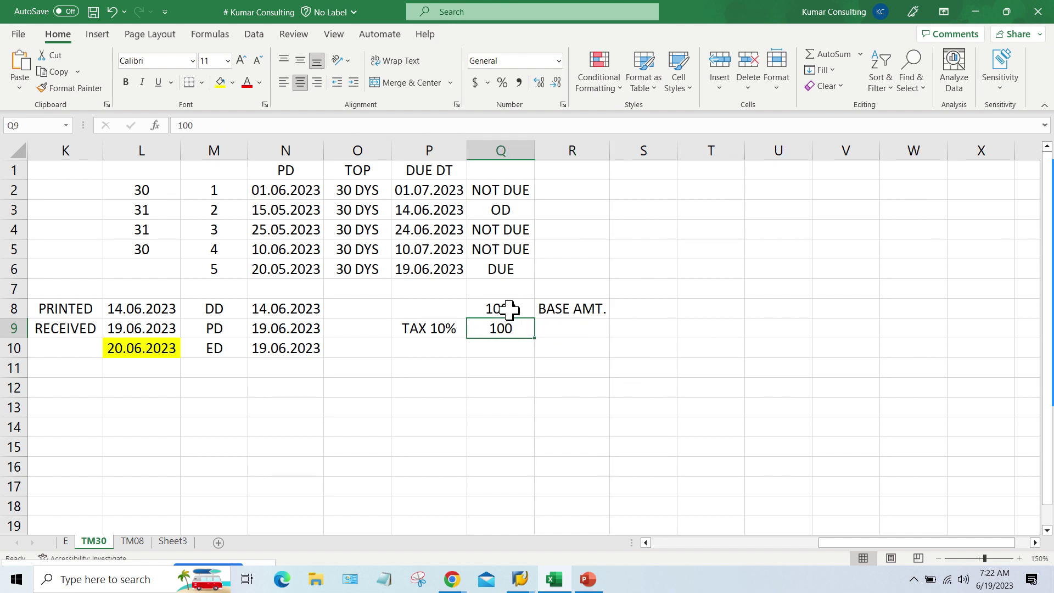
{"action": "left_click", "coordinate": [510, 311]}
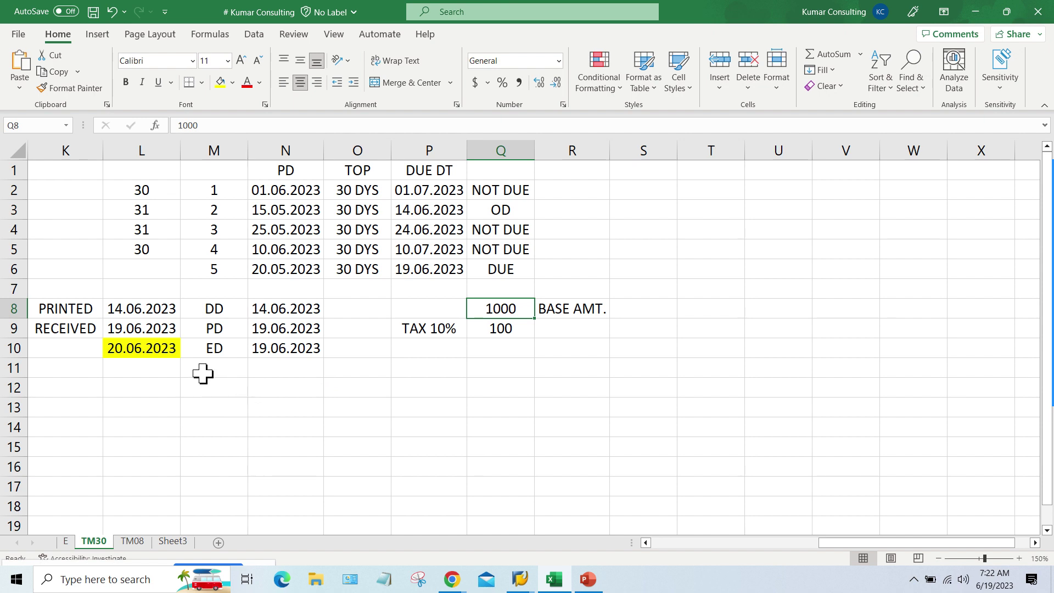
{"action": "left_click", "coordinate": [138, 342]}
{"action": "left_click", "coordinate": [274, 345]}
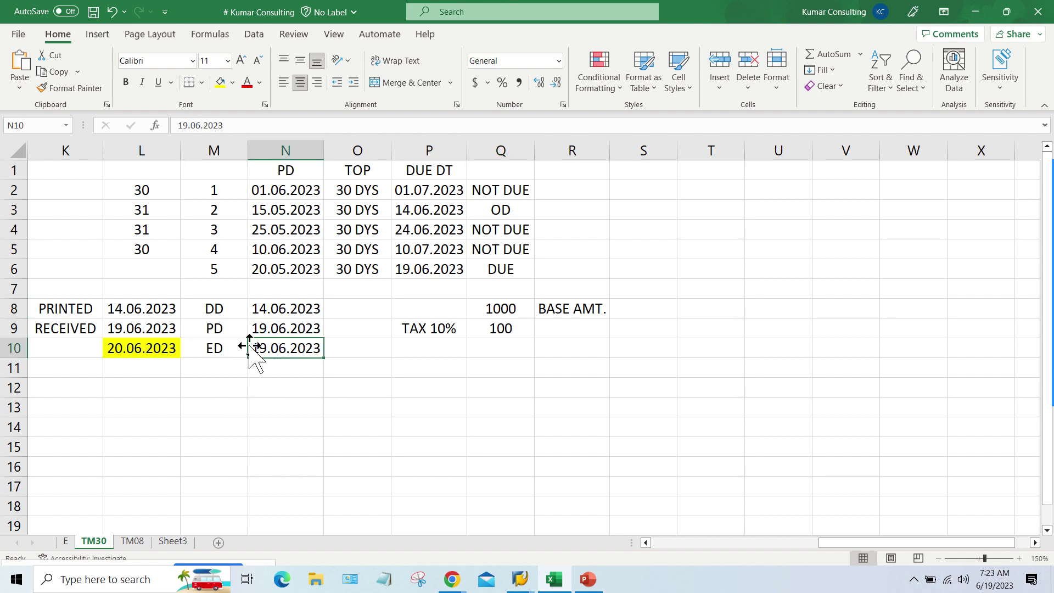
{"action": "left_click", "coordinate": [144, 345]}
{"action": "left_click", "coordinate": [268, 308]}
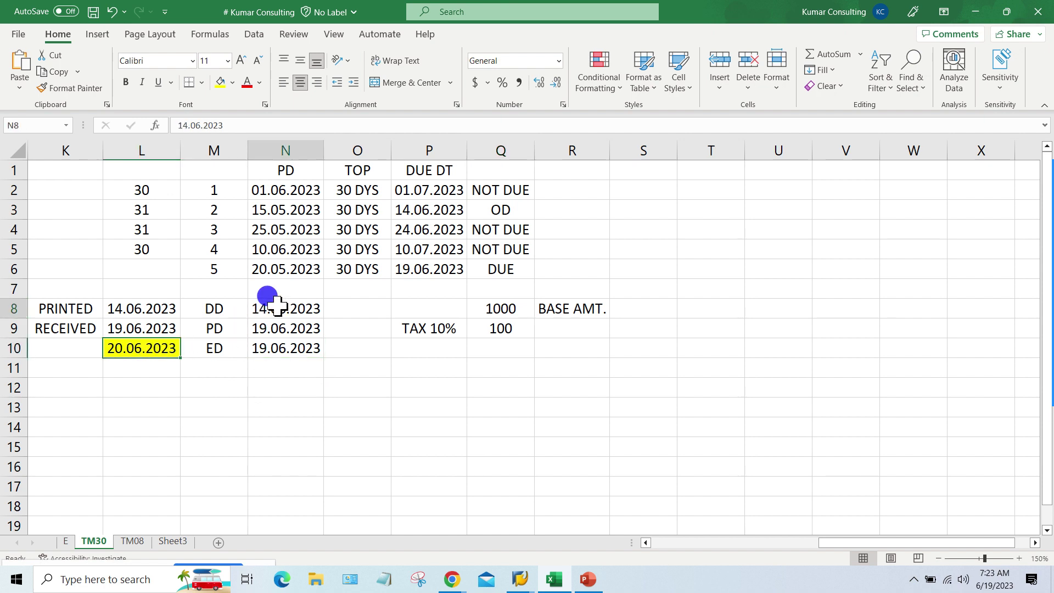
{"action": "left_click", "coordinate": [220, 306]}
{"action": "left_click", "coordinate": [216, 327]}
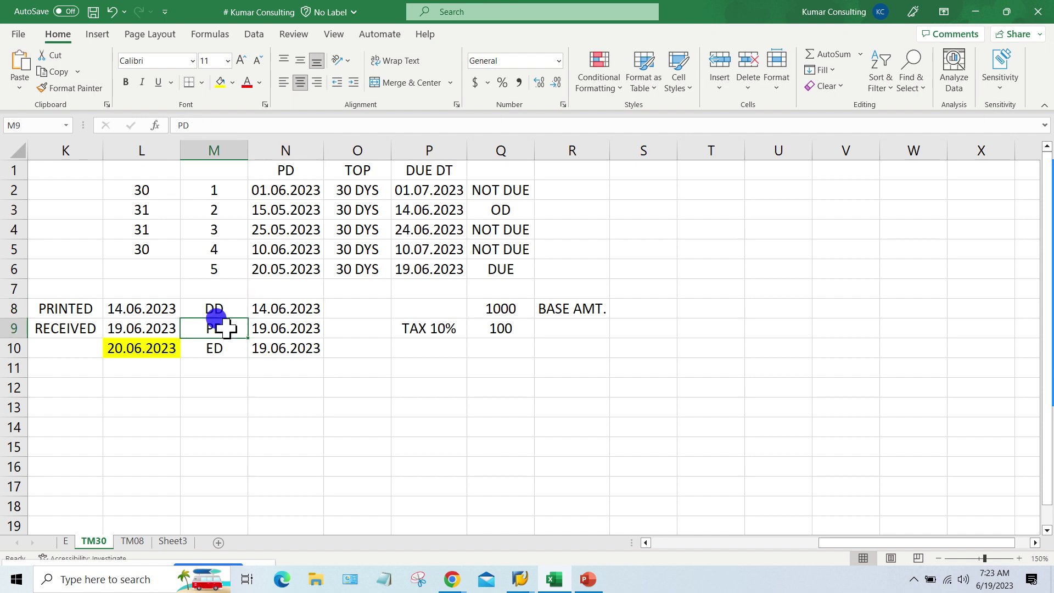
{"action": "left_click", "coordinate": [212, 347]}
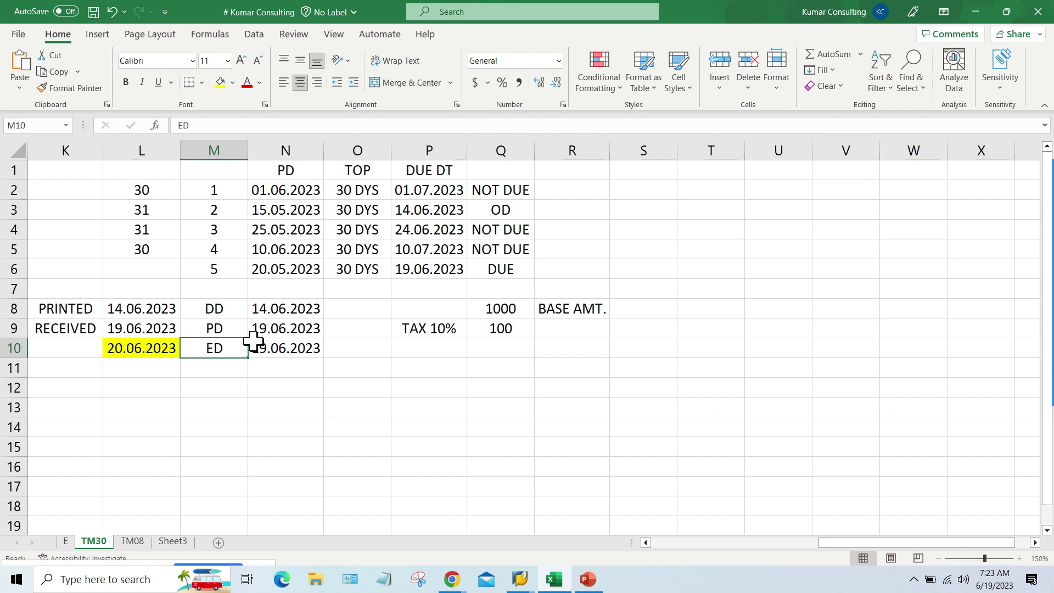
{"action": "left_click", "coordinate": [290, 327]}
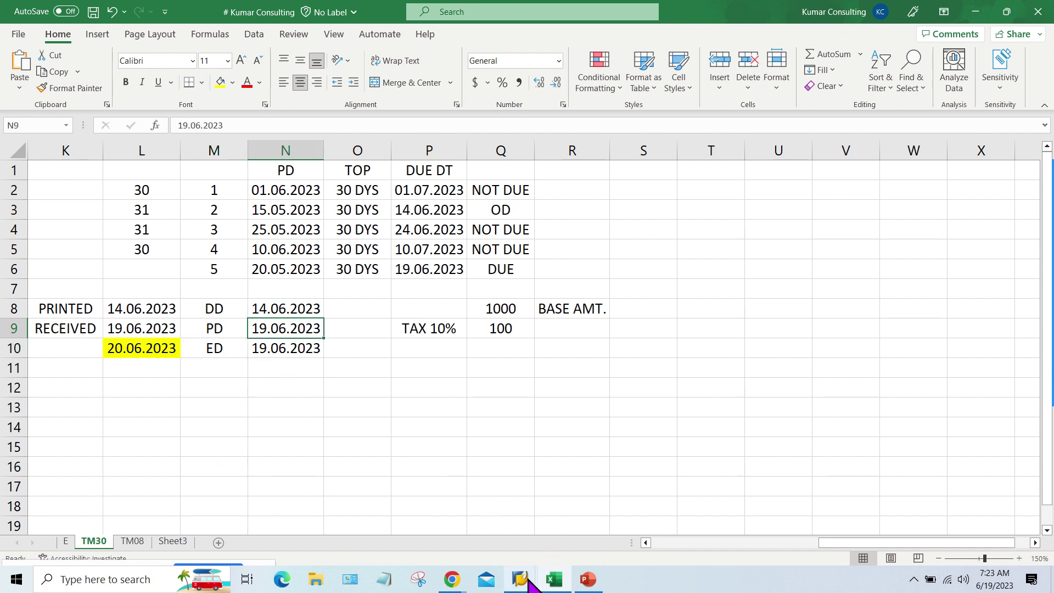
Step: Switch to the SAP New Entries window for TM30 and set the default for baseline date to Posting date, after trying Document date and Entry date
{"action": "mouse_move", "coordinate": [522, 579]}
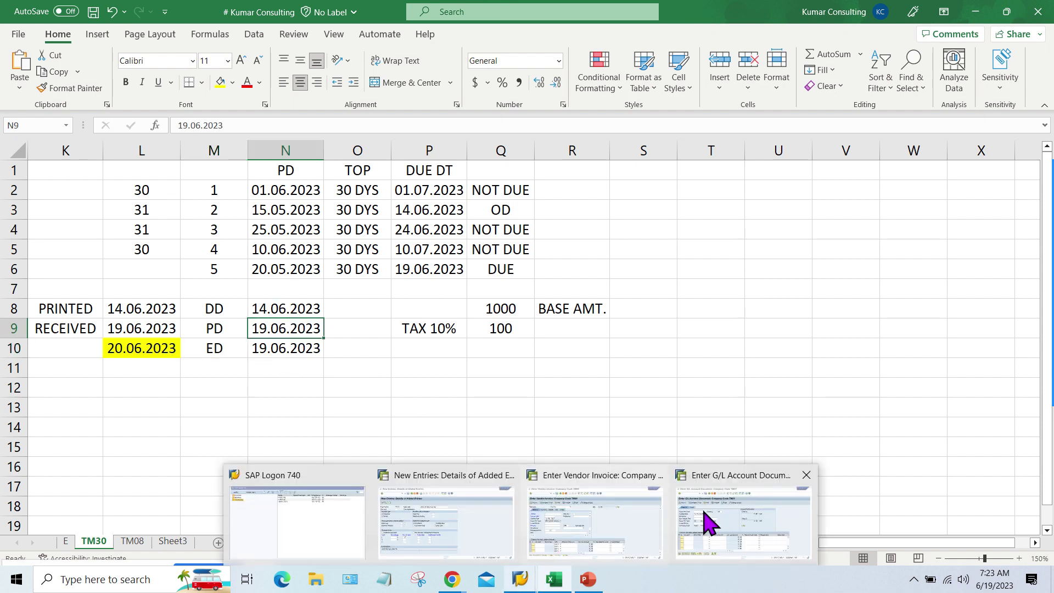
{"action": "left_click", "coordinate": [497, 537]}
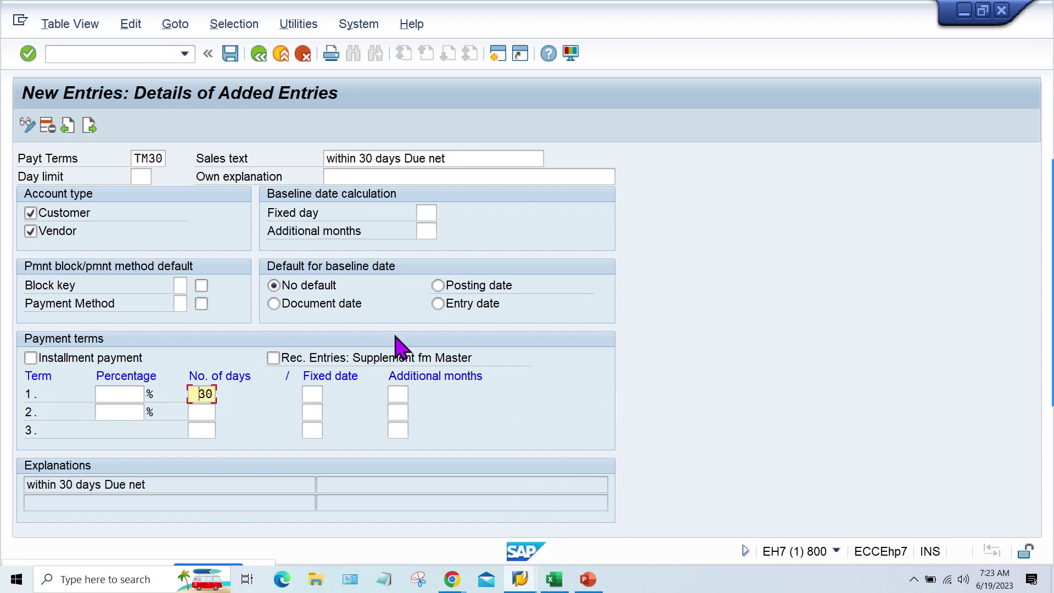
{"action": "left_click", "coordinate": [465, 287]}
{"action": "left_click", "coordinate": [275, 304]}
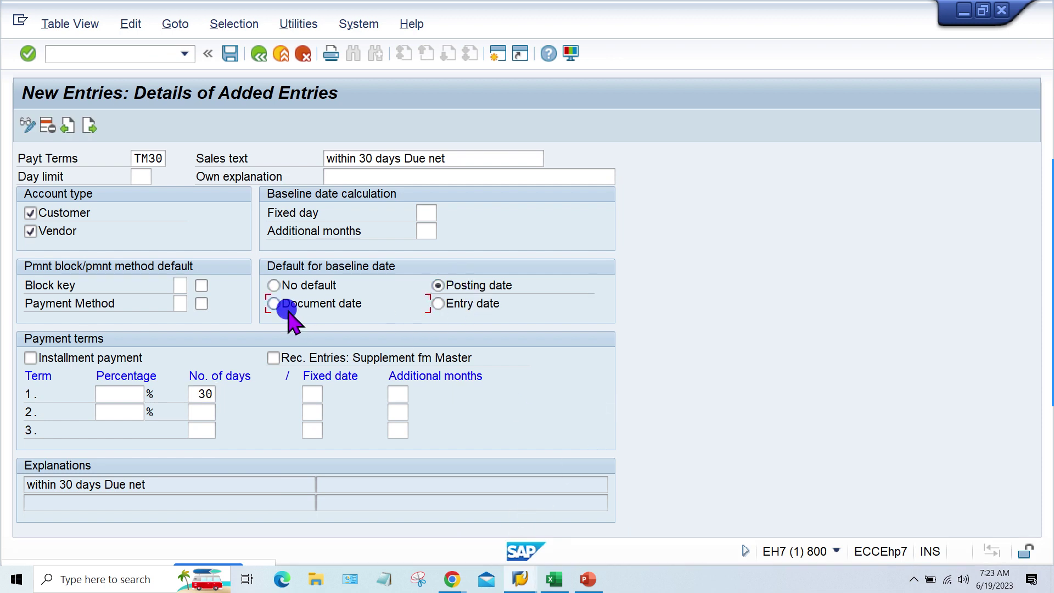
{"action": "left_click", "coordinate": [480, 305]}
{"action": "left_click", "coordinate": [461, 286]}
Step: Switch back to Excel and review the 30 DYS payment term in O2 against the DD and PD dates in N8 and N9
{"action": "left_click", "coordinate": [554, 579]}
{"action": "left_click", "coordinate": [354, 397]}
{"action": "left_click", "coordinate": [394, 248]}
{"action": "left_click", "coordinate": [349, 189]}
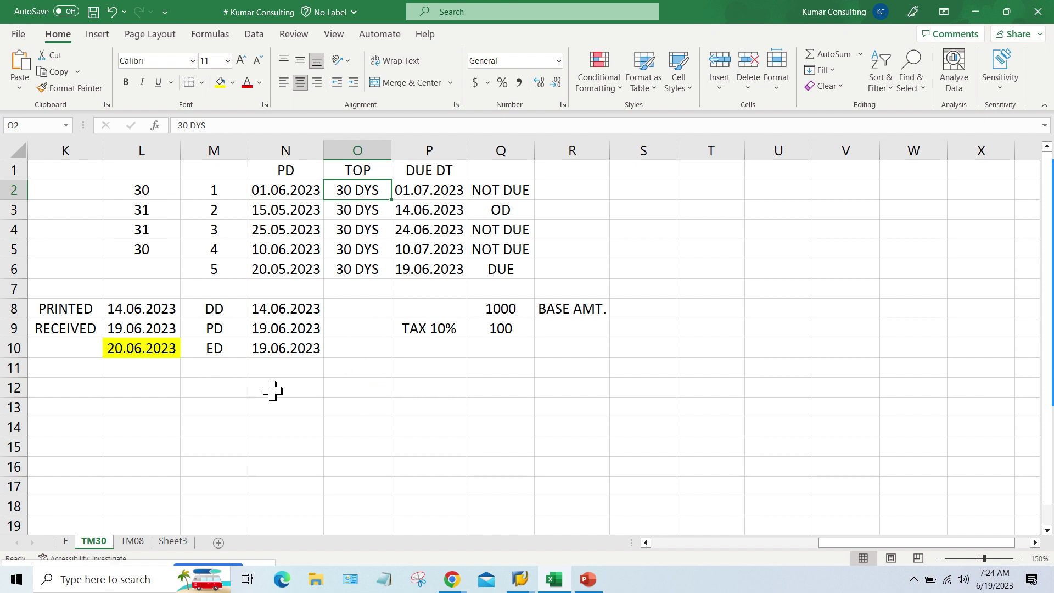
{"action": "left_click", "coordinate": [275, 309]}
{"action": "left_click", "coordinate": [293, 330]}
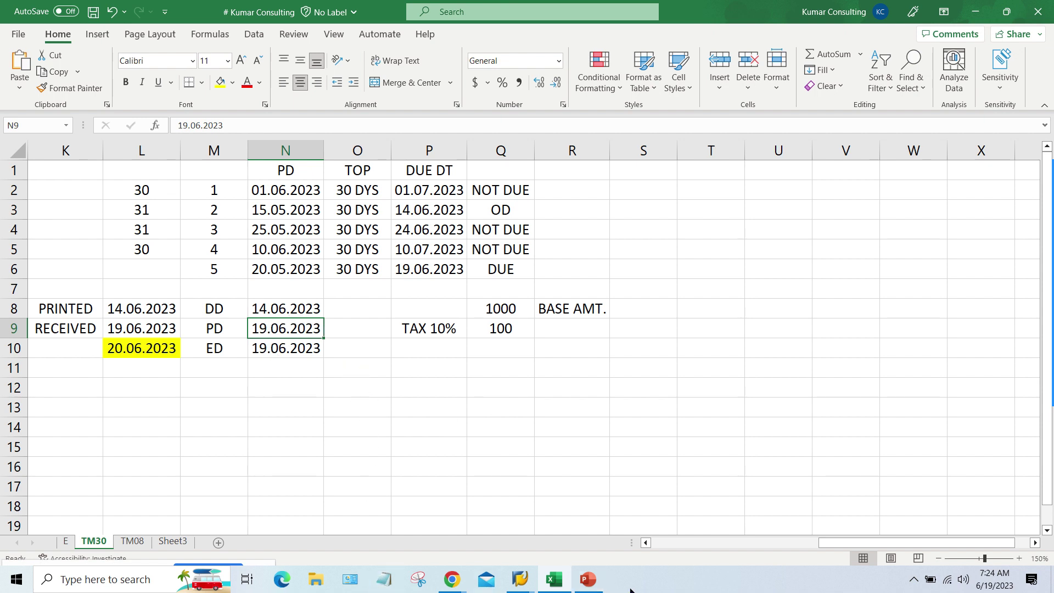
Step: Switch back to the SAP New Entries window and save the TM30 payment term with Posting date as the baseline default
{"action": "left_click", "coordinate": [520, 579]}
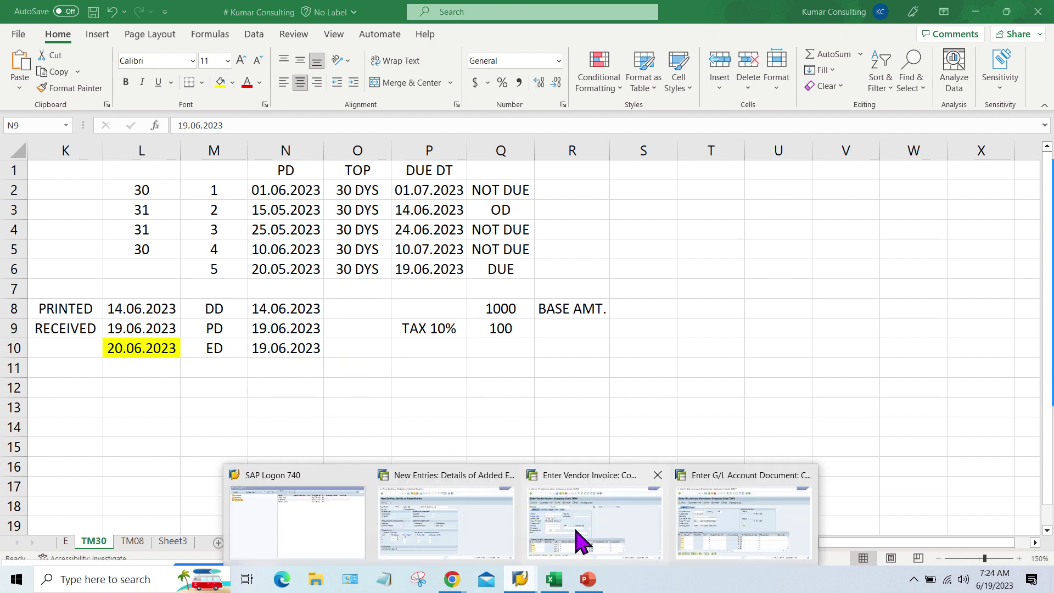
{"action": "left_click", "coordinate": [487, 536]}
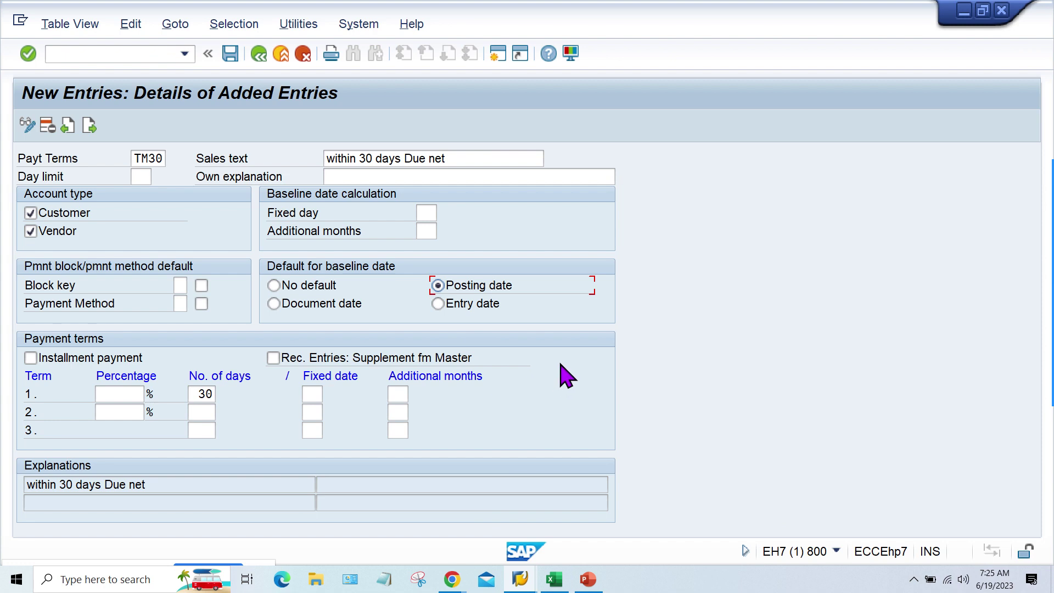
{"action": "key", "text": "Return"}
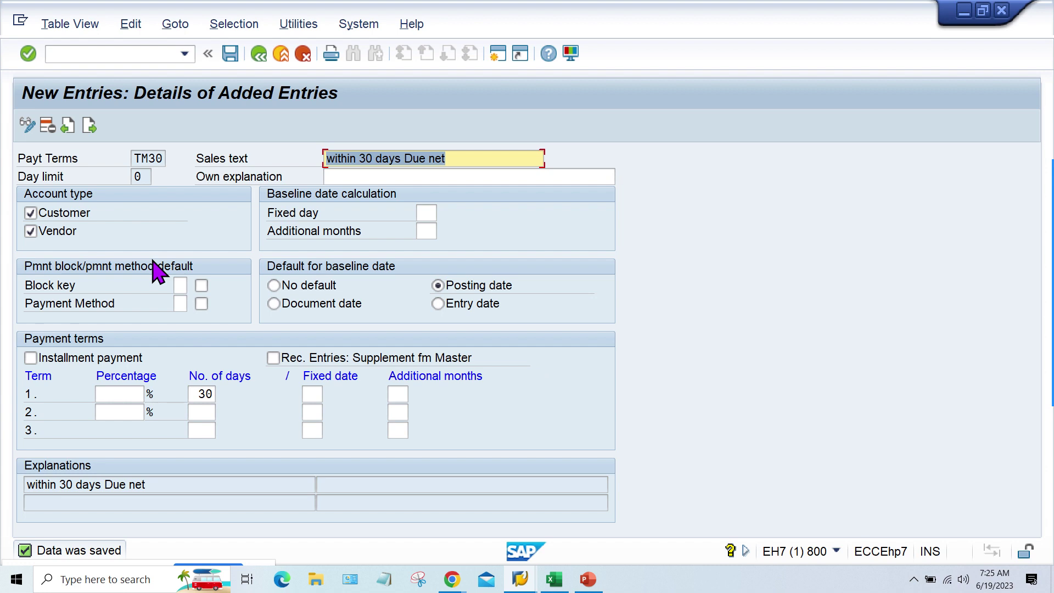
{"action": "left_click", "coordinate": [485, 162]}
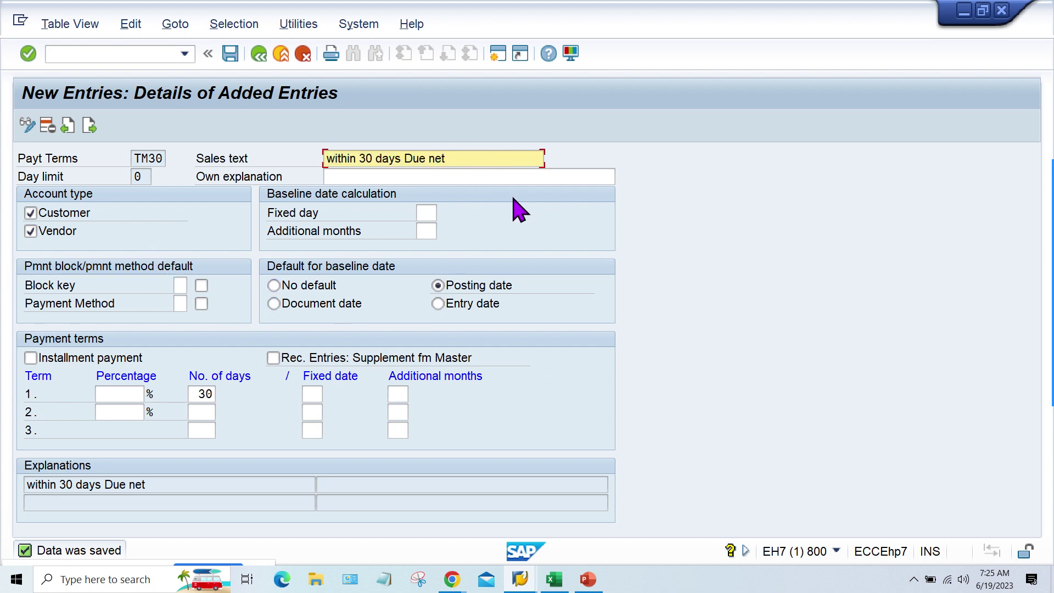
{"action": "left_click_drag", "start_coordinate": [137, 159], "coordinate": [247, 161]}
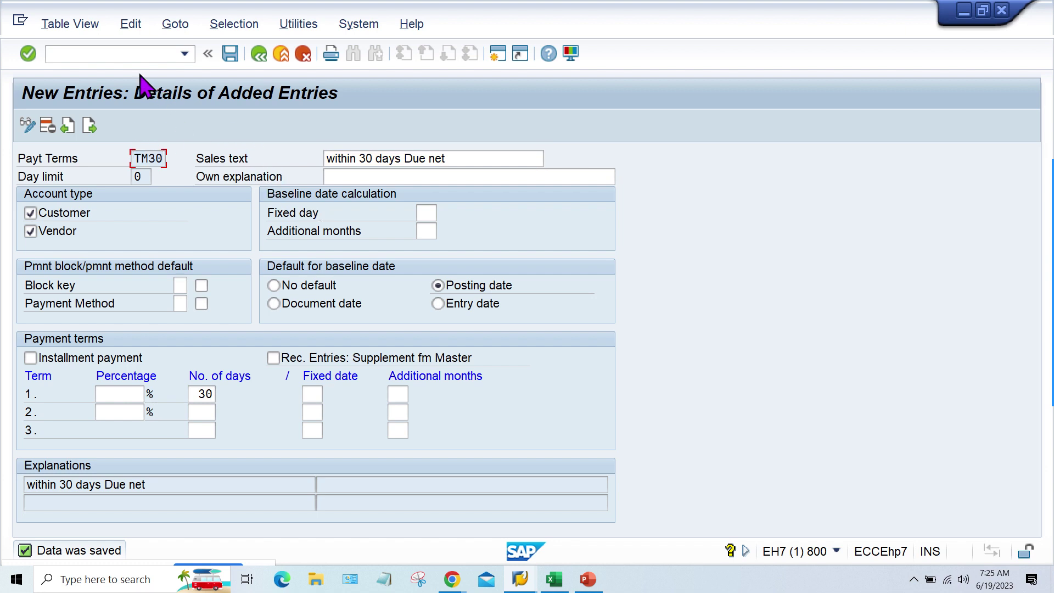
{"action": "left_click", "coordinate": [121, 55]}
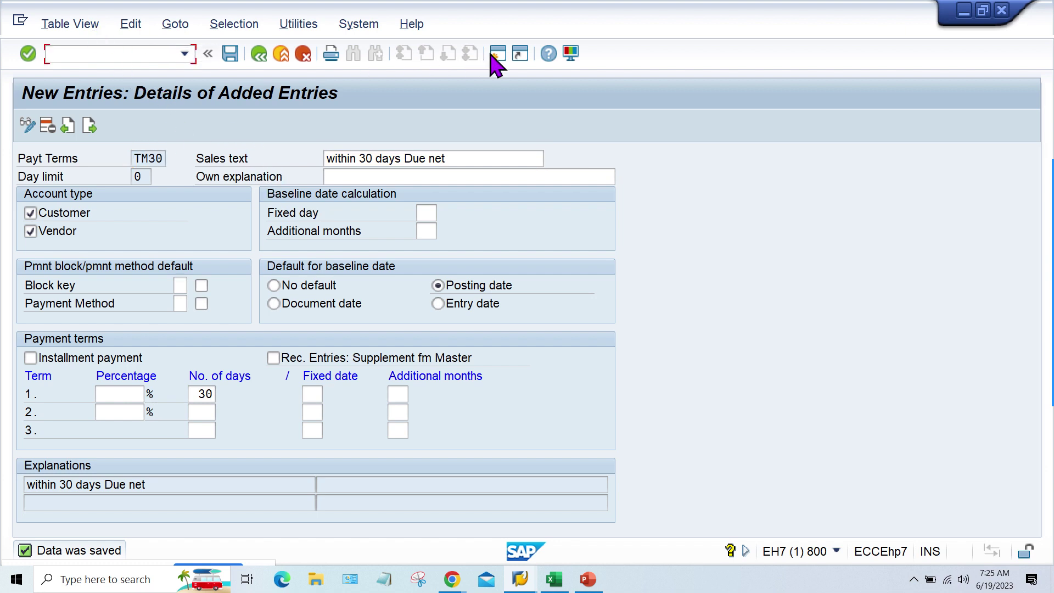
Step: Switch to the Enter Vendor Invoice session and start transaction XK02 there to change a vendor
{"action": "mouse_move", "coordinate": [525, 582]}
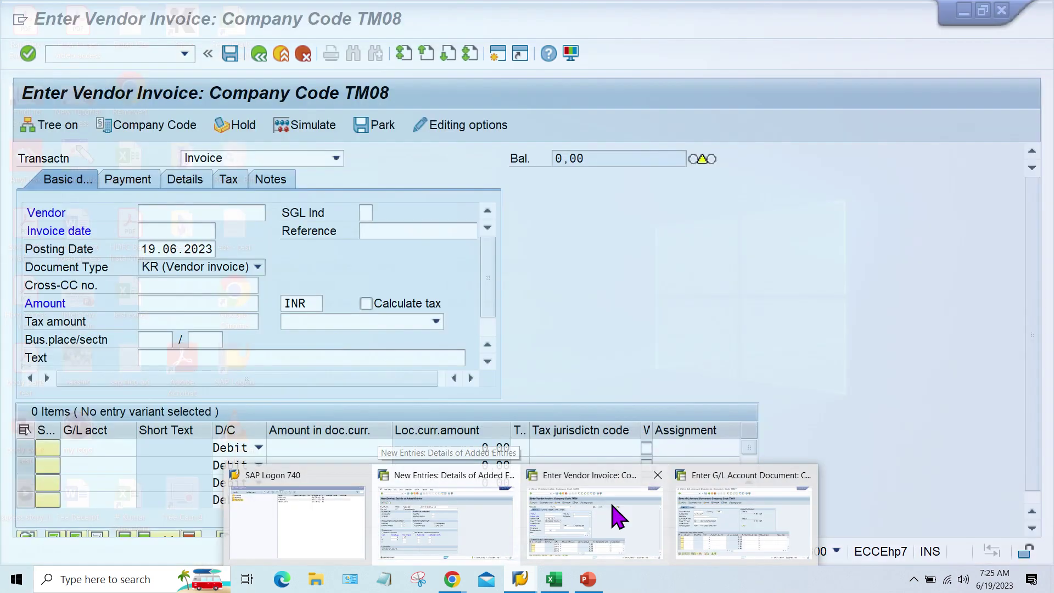
{"action": "left_click", "coordinate": [617, 516]}
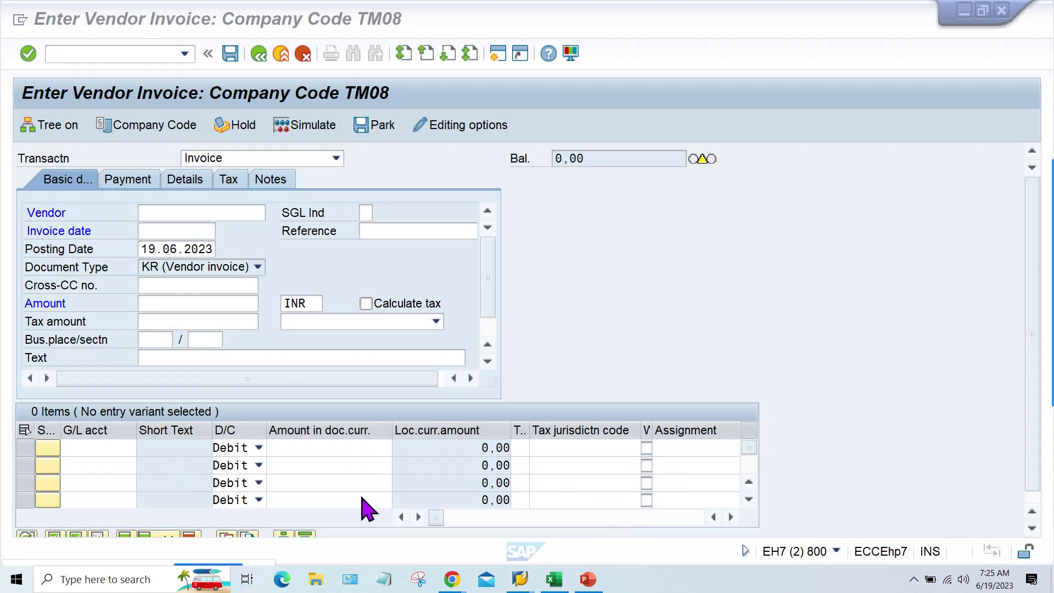
{"action": "left_click", "coordinate": [88, 53]}
{"action": "type", "text": "/NX"}
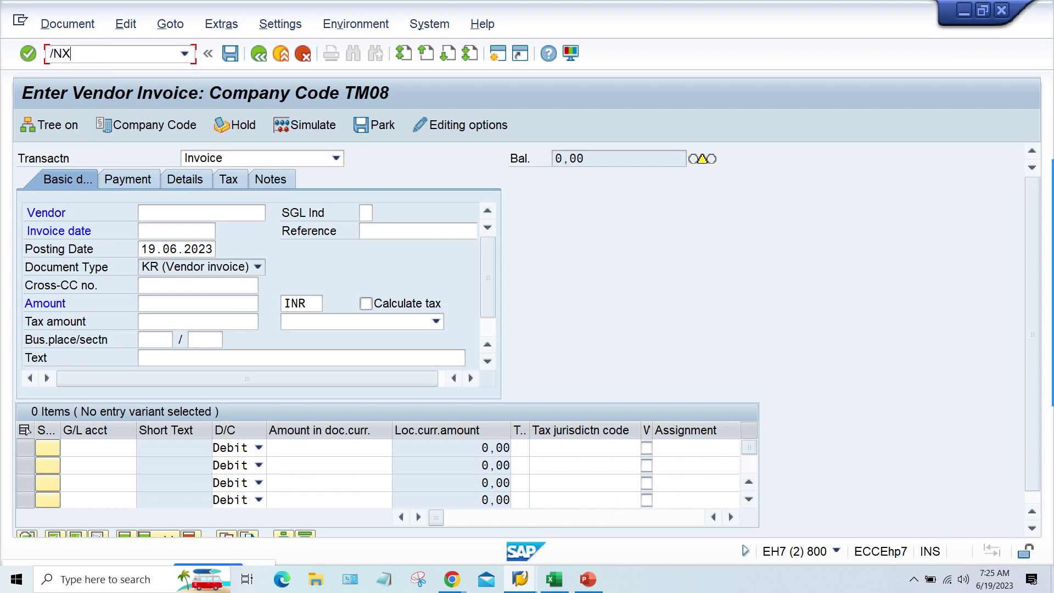
{"action": "type", "text": "K02"}
{"action": "key", "text": "Return"}
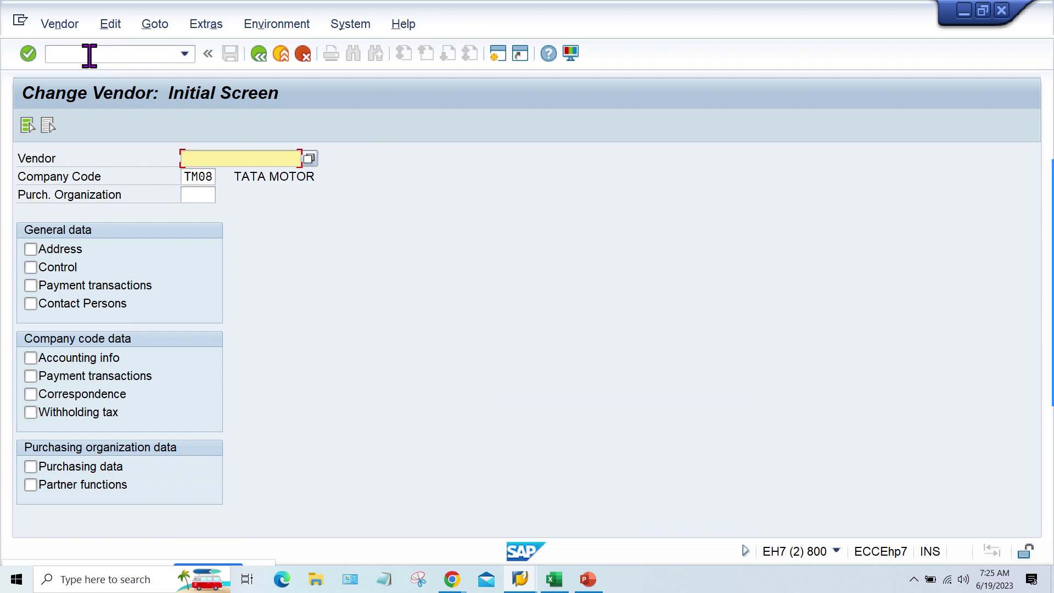
Step: Search for vendors by company code TM08 and select ABC PVT LTD._TEST VENDOR as the vendor to change
{"action": "left_click", "coordinate": [309, 159]}
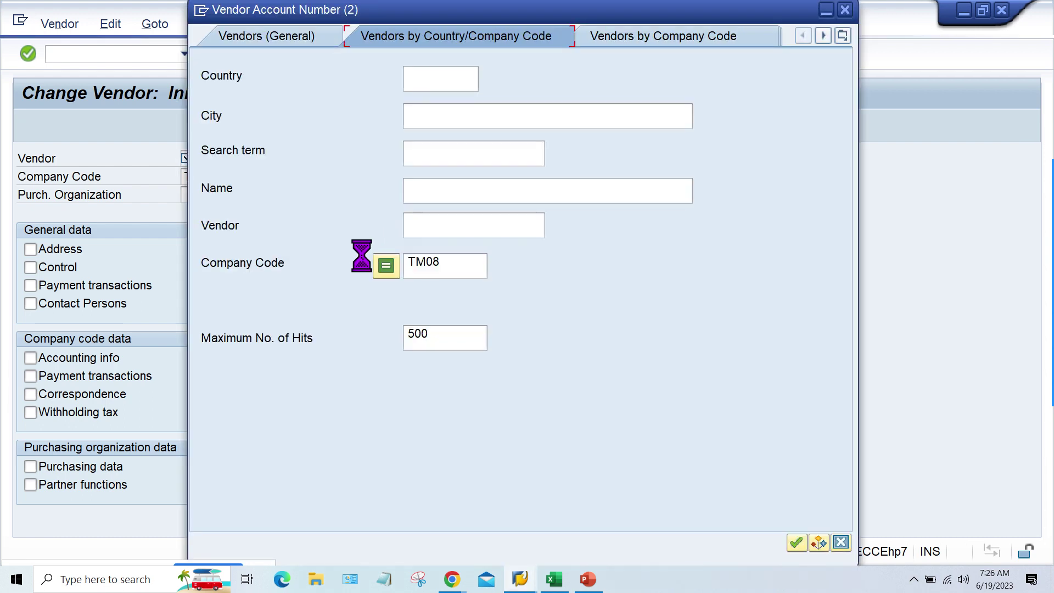
{"action": "left_click", "coordinate": [447, 265]}
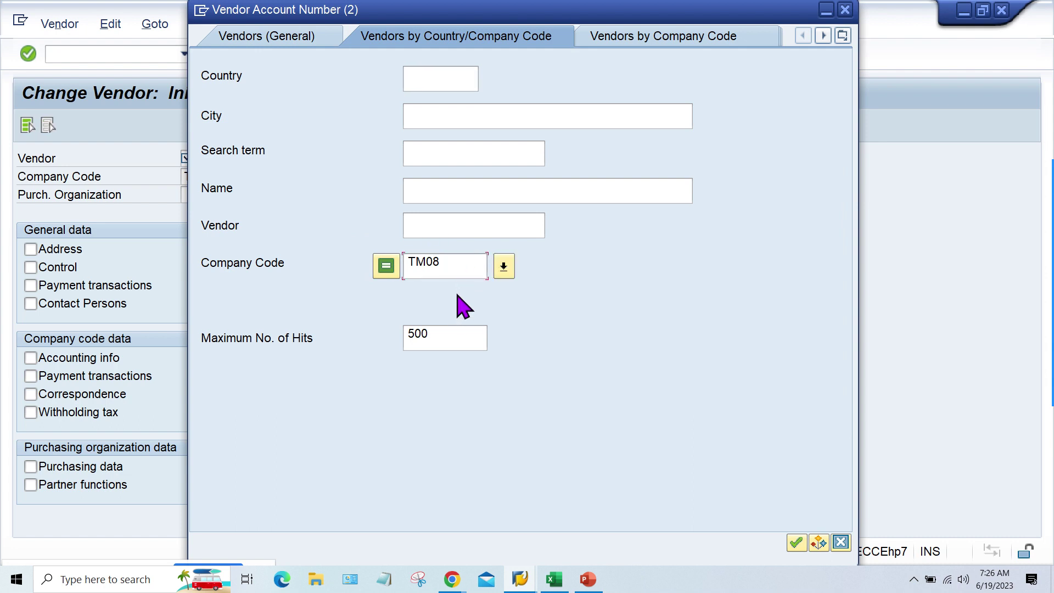
{"action": "key", "text": "Return"}
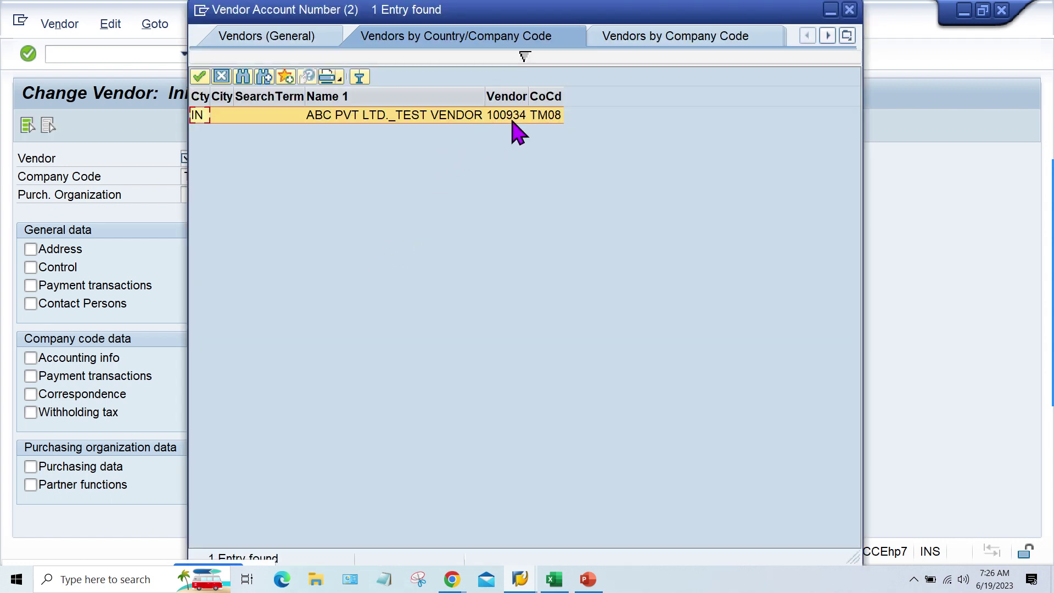
{"action": "double_click", "coordinate": [513, 117]}
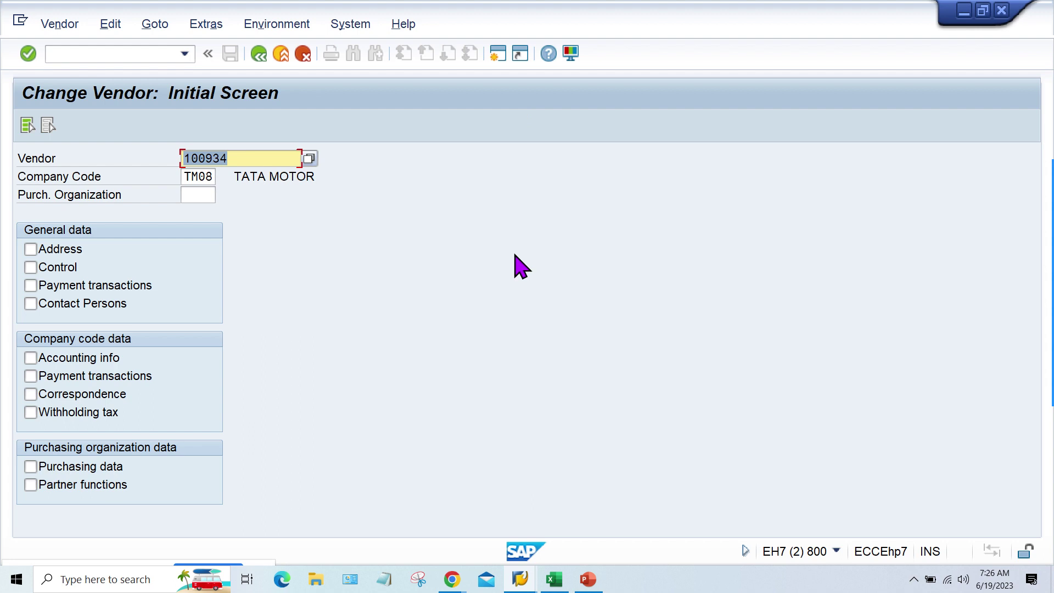
Step: Open the vendor's company code payment transactions data, set the payment terms to TM30, and save the vendor
{"action": "left_click", "coordinate": [91, 378]}
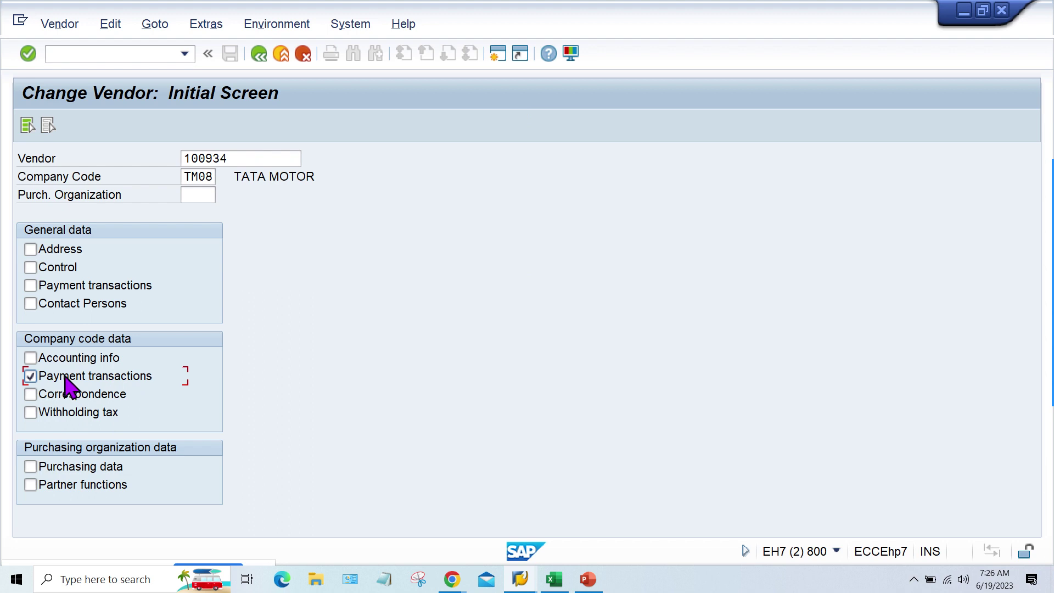
{"action": "key", "text": "Return"}
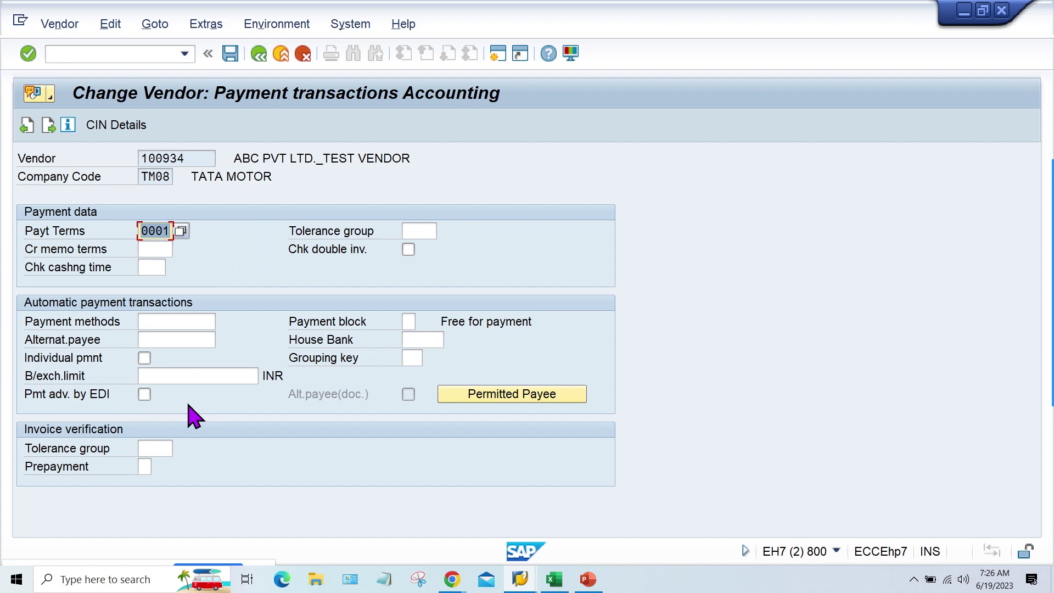
{"action": "type", "text": "TM30"}
{"action": "key", "text": "Return"}
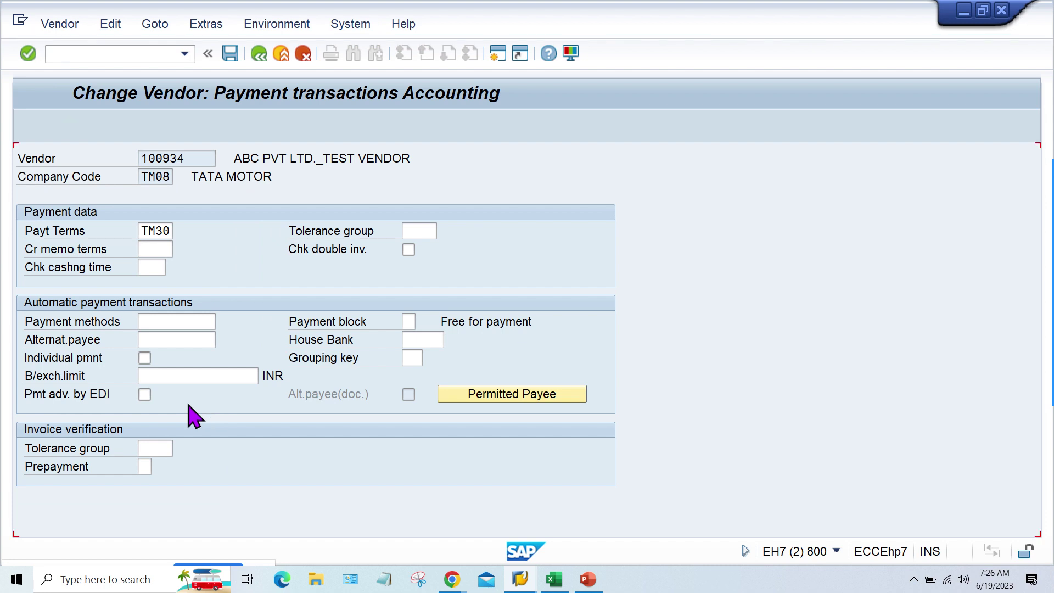
{"action": "key", "text": "ctrl+s"}
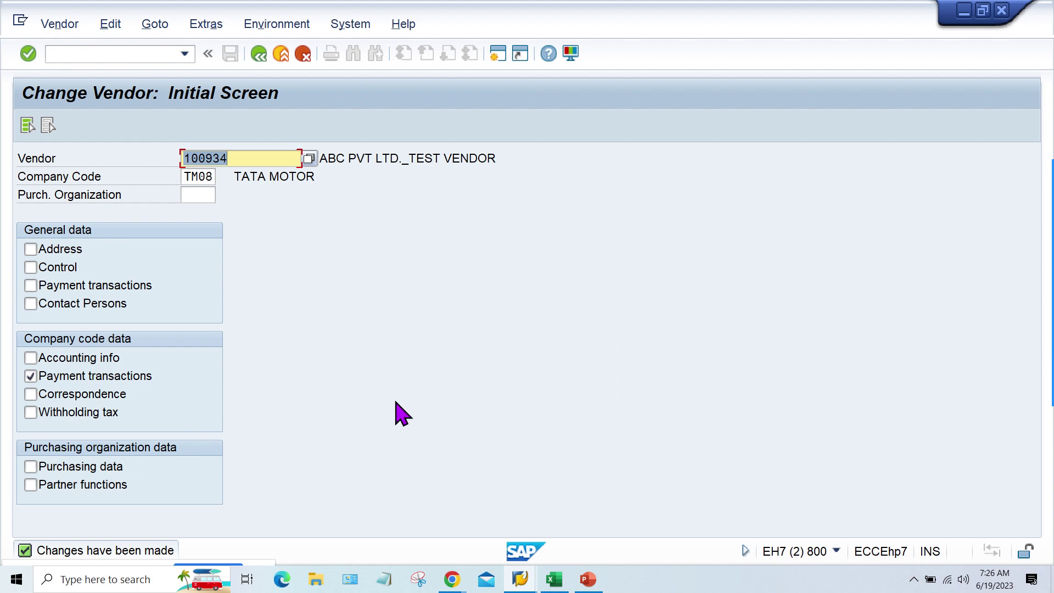
Step: Switch to the Enter G/L Account Document session and start transaction FB60 there for vendor invoice entry
{"action": "left_click", "coordinate": [520, 579]}
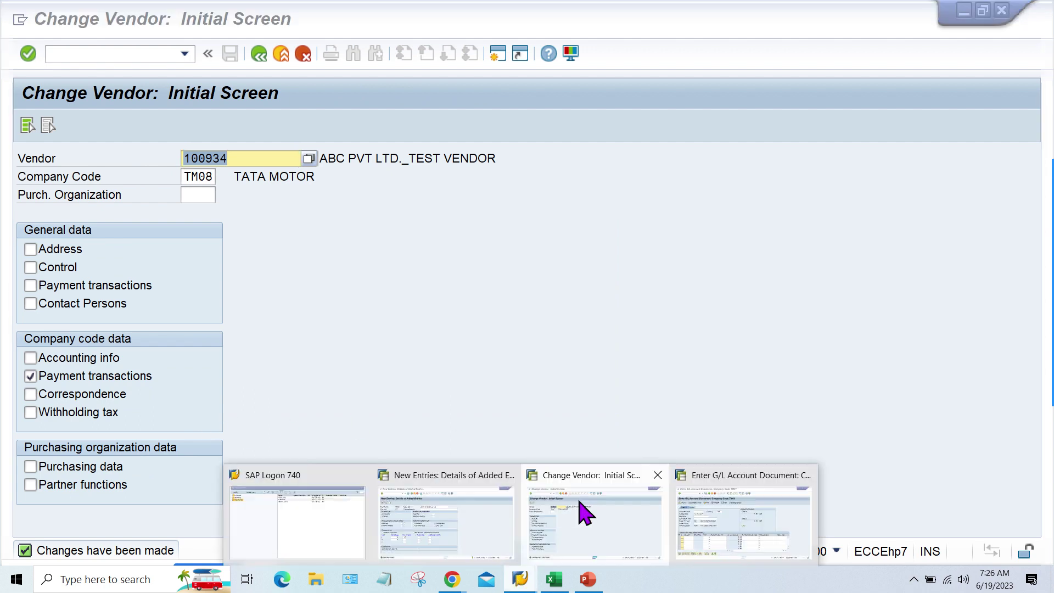
{"action": "left_click", "coordinate": [576, 545]}
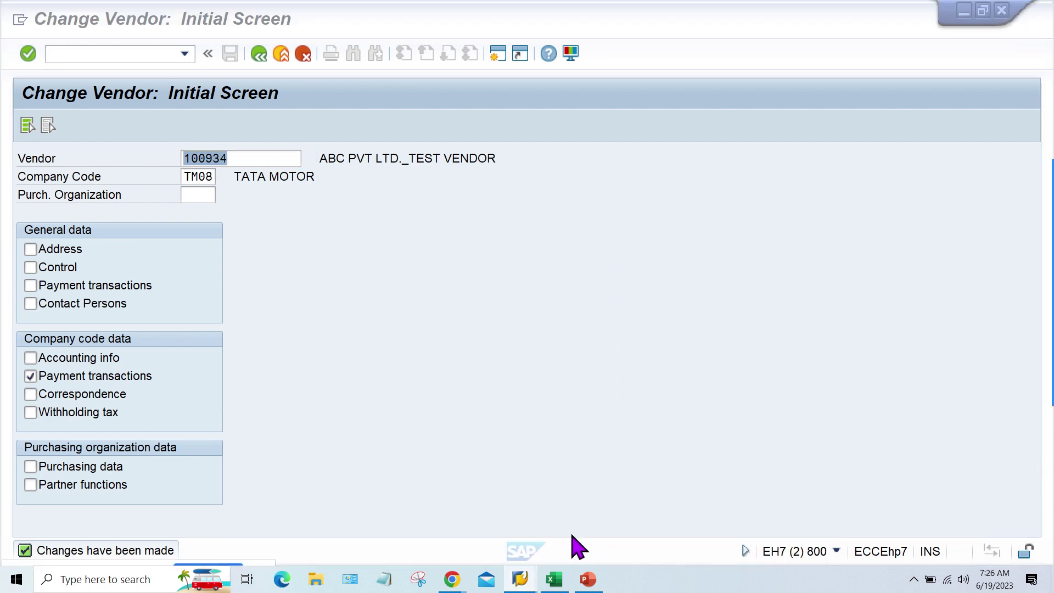
{"action": "left_click", "coordinate": [520, 576]}
{"action": "left_click", "coordinate": [741, 514]}
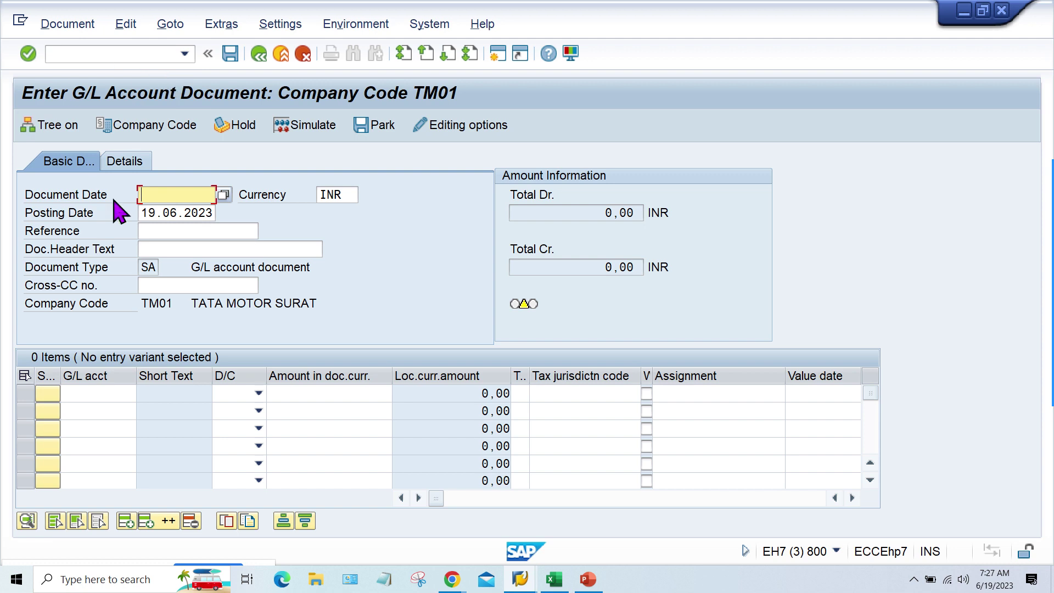
{"action": "left_click", "coordinate": [131, 50]}
{"action": "type", "text": "/NFB60"}
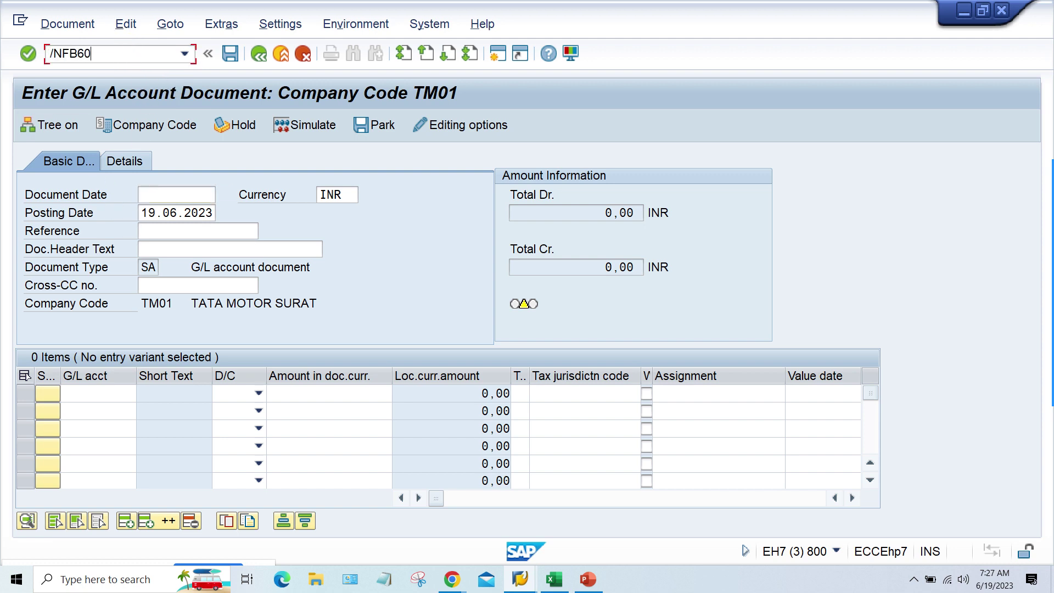
{"action": "key", "text": "Return"}
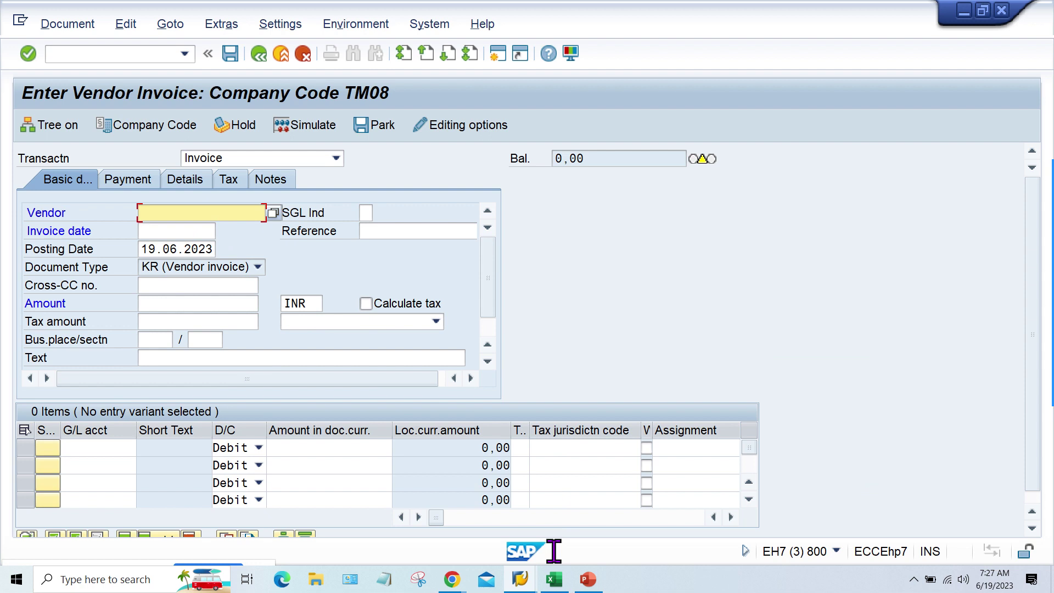
Step: Look up the vendor number in the Change Vendor session and enter it as the vendor of the new invoice
{"action": "mouse_move", "coordinate": [543, 570]}
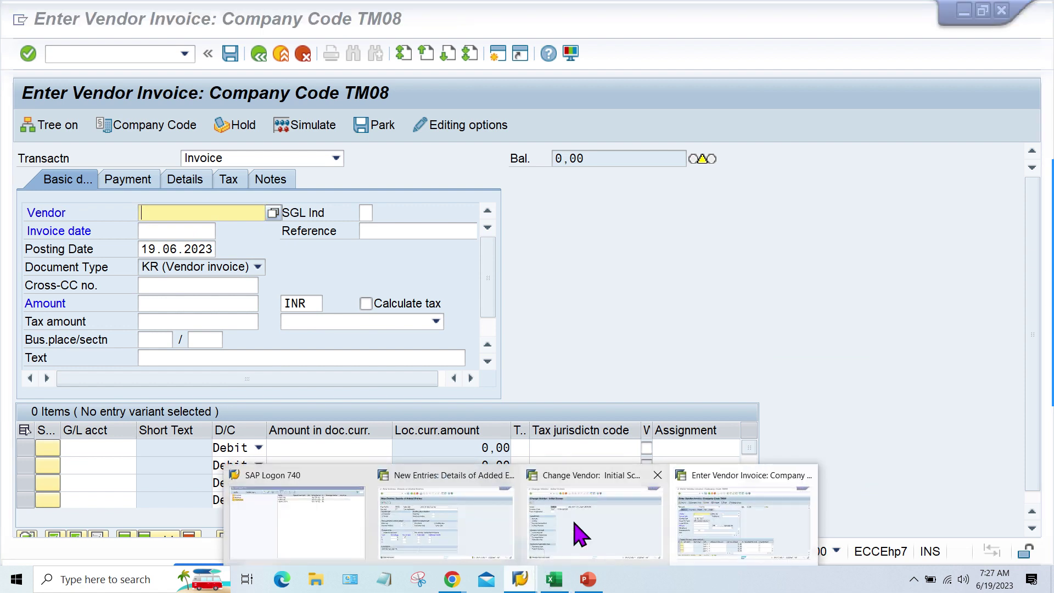
{"action": "left_click", "coordinate": [544, 549]}
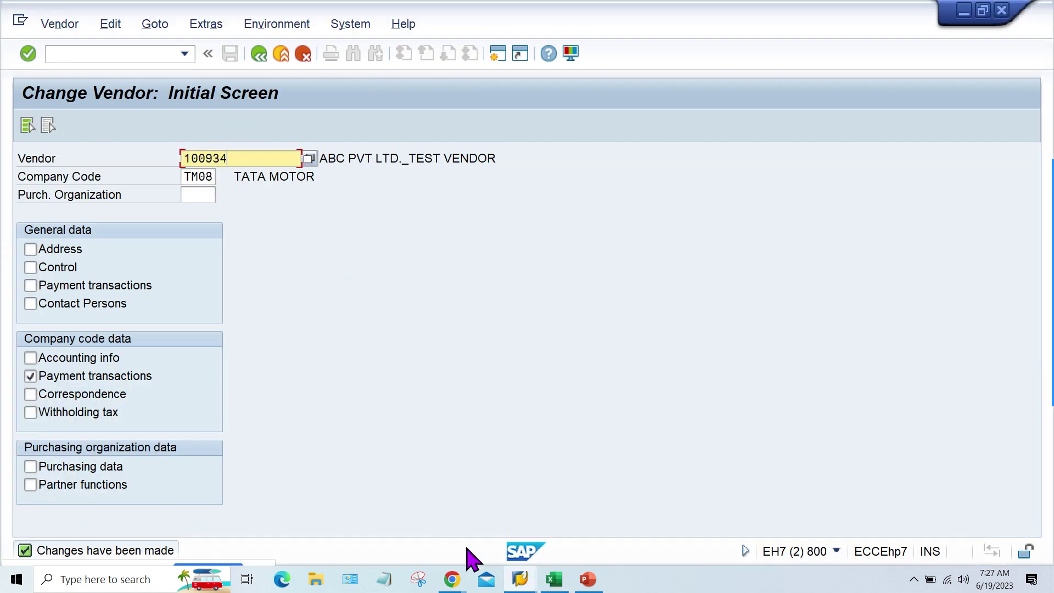
{"action": "mouse_move", "coordinate": [521, 579]}
{"action": "left_click", "coordinate": [747, 518]}
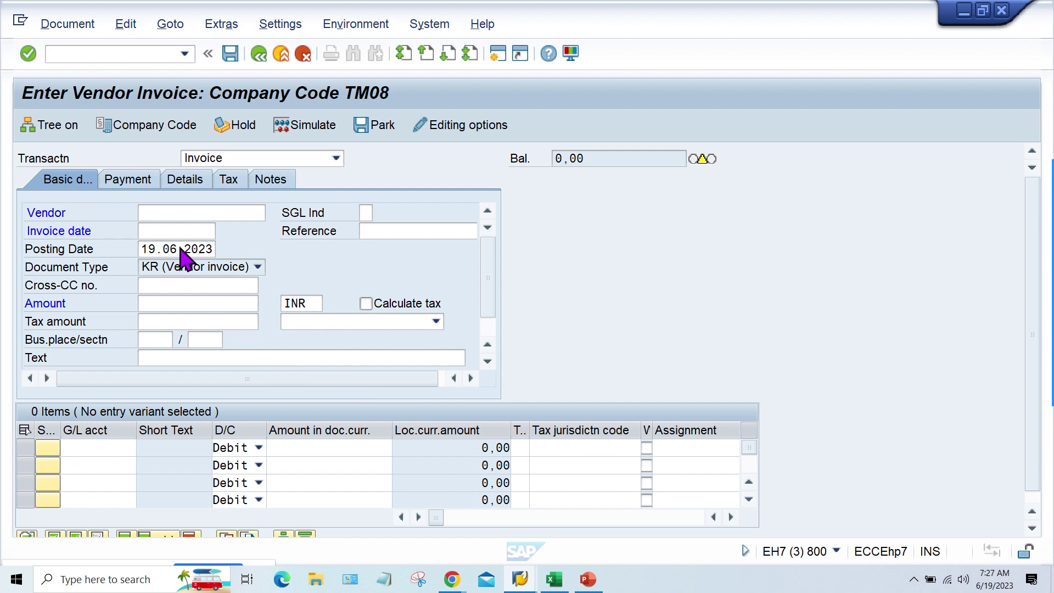
{"action": "left_click", "coordinate": [207, 213]}
{"action": "type", "text": "100934"}
{"action": "left_click", "coordinate": [182, 230]}
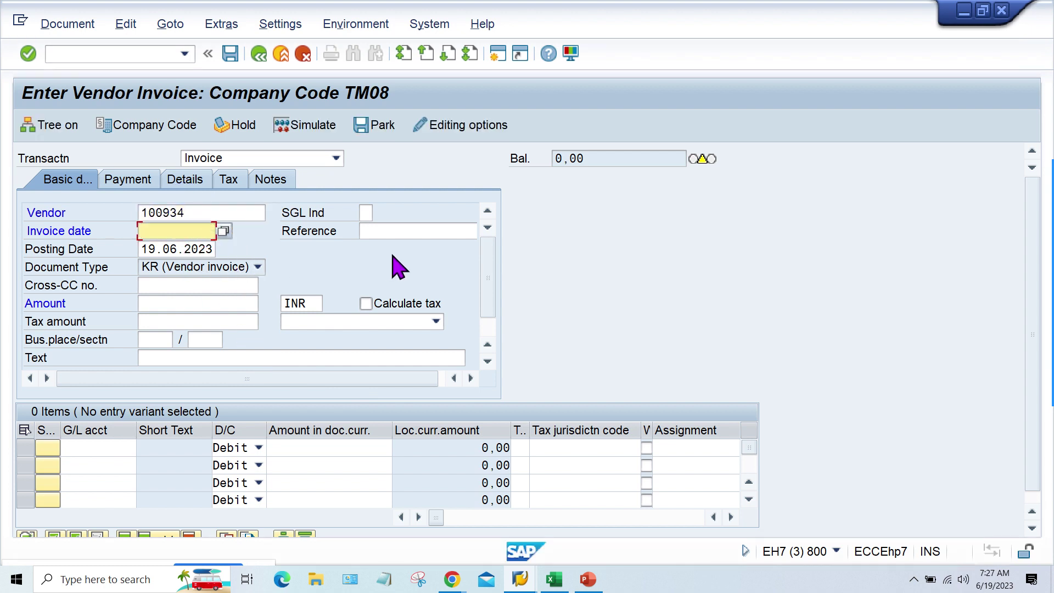
{"action": "type", "text": "19.06.202"}
{"action": "key", "text": "BackSpace"}
{"action": "key", "text": "BackSpace"}
{"action": "key", "text": "BackSpace"}
{"action": "key", "text": "BackSpace"}
{"action": "key", "text": "BackSpace"}
{"action": "key", "text": "BackSpace"}
{"action": "key", "text": "BackSpace"}
{"action": "key", "text": "BackSpace"}
{"action": "key", "text": "BackSpace"}
Step: Set the invoice date to 15.06.2023 and the invoice amount to 1000 INR
{"action": "type", "text": "1"}
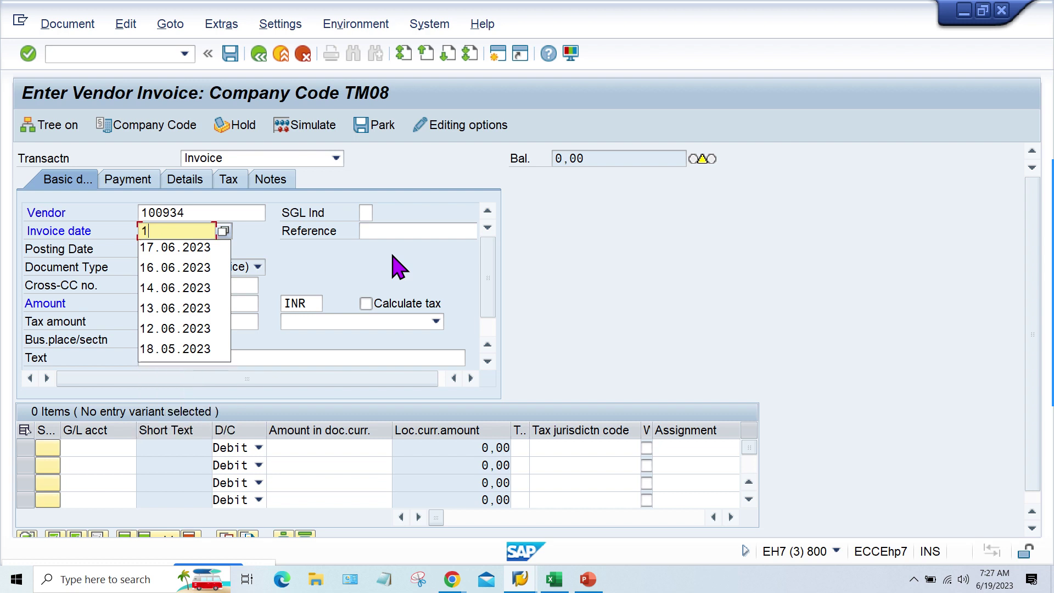
{"action": "type", "text": "5.06.2023"}
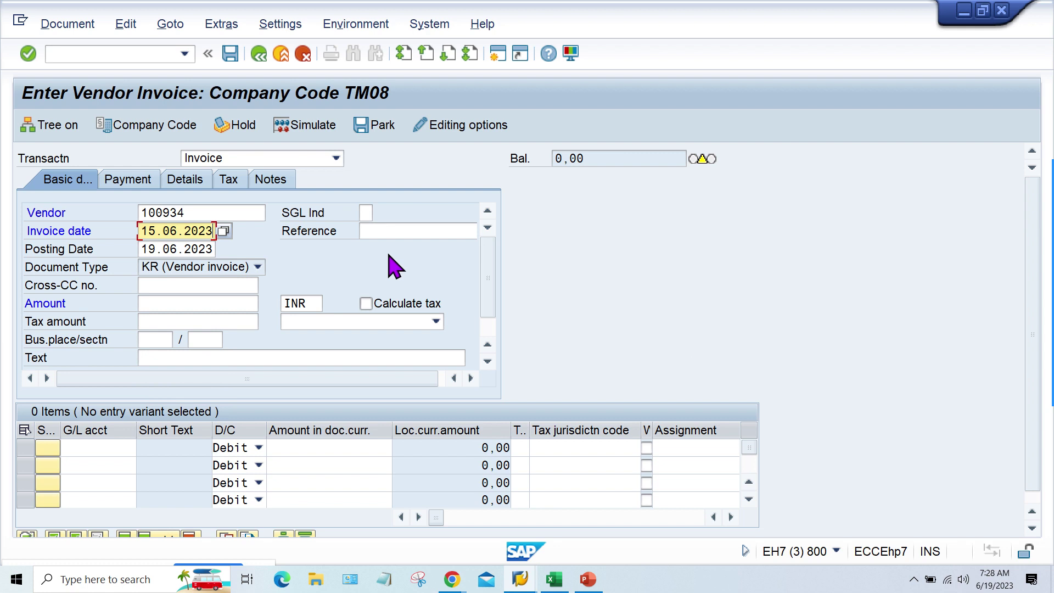
{"action": "left_click", "coordinate": [157, 232]}
{"action": "left_click", "coordinate": [156, 250]}
{"action": "left_click", "coordinate": [171, 305]}
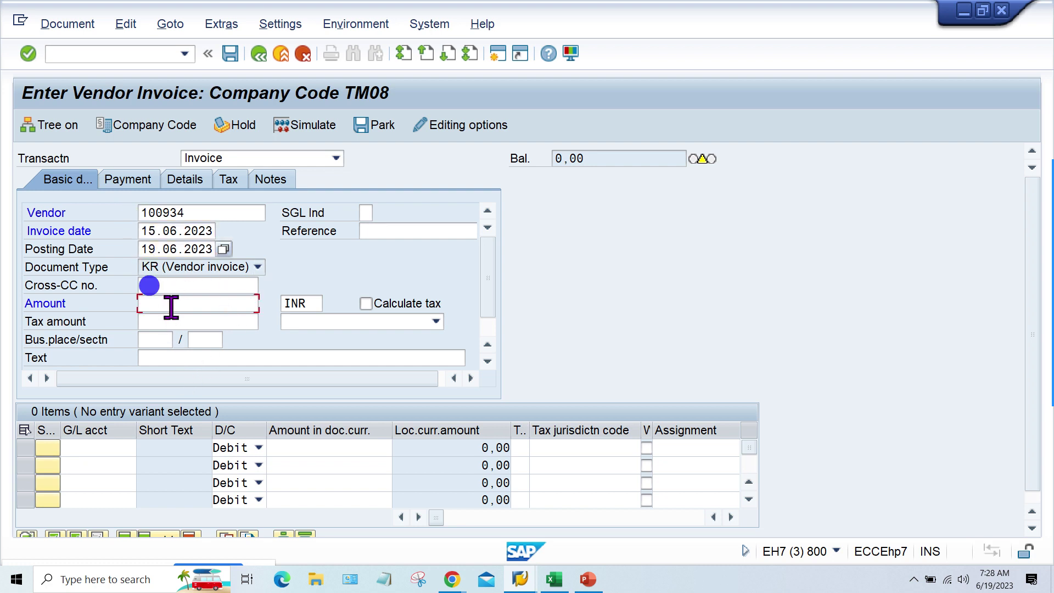
{"action": "type", "text": "1000"}
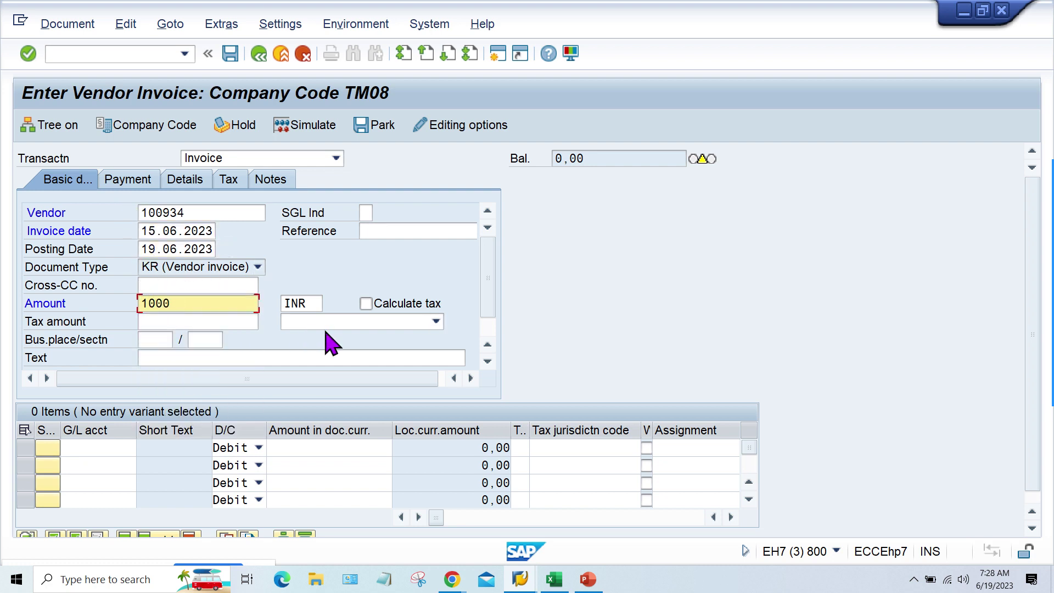
Step: Add a debit line item for G/L account 4000 with amount 1000, and try to open the invoice's payment data
{"action": "left_click", "coordinate": [124, 450]}
{"action": "type", "text": "4000"}
{"action": "key", "text": "Tab"}
{"action": "type", "text": "1000"}
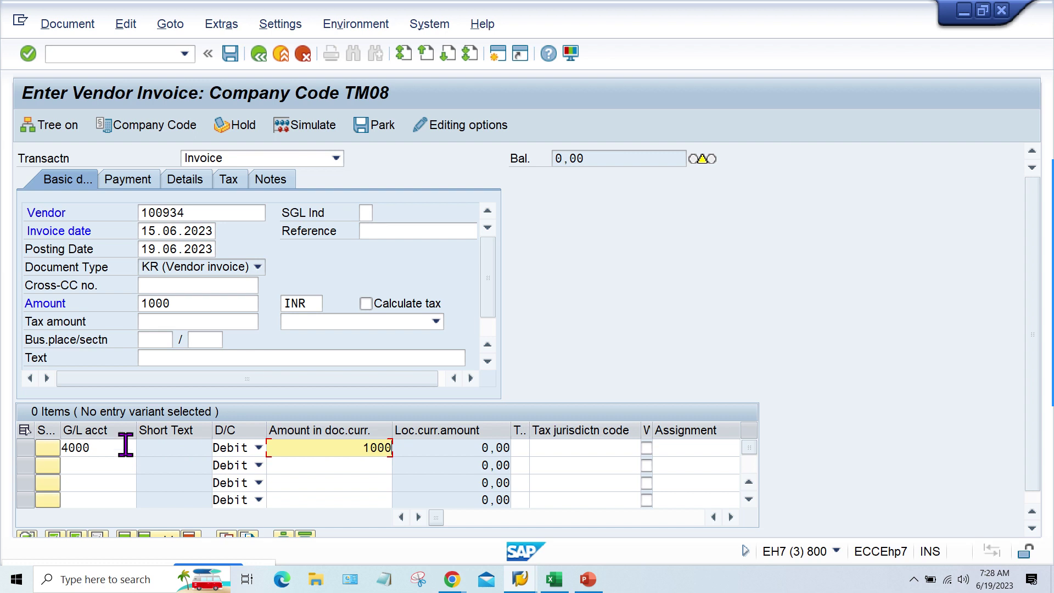
{"action": "left_click", "coordinate": [128, 187]}
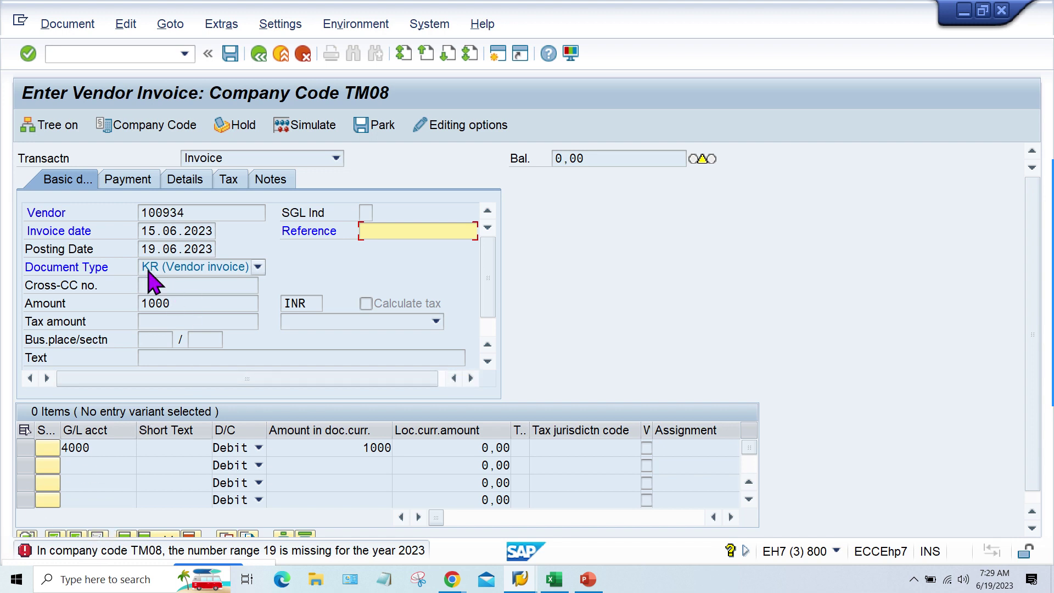
Step: Switch to the Change Vendor session and start transaction OBA7 there for document type maintenance
{"action": "mouse_move", "coordinate": [521, 579]}
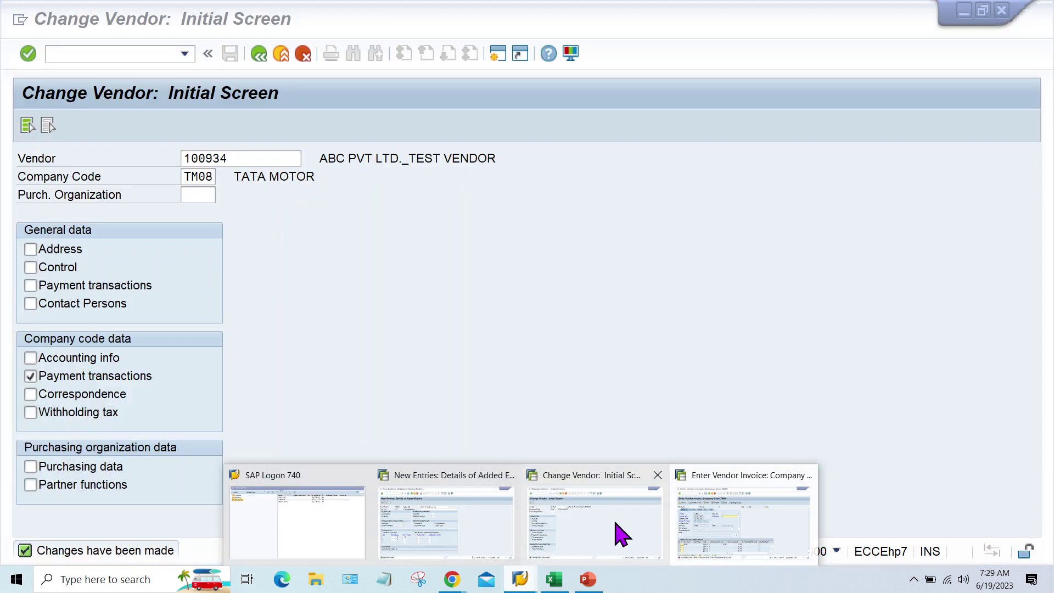
{"action": "left_click", "coordinate": [624, 529]}
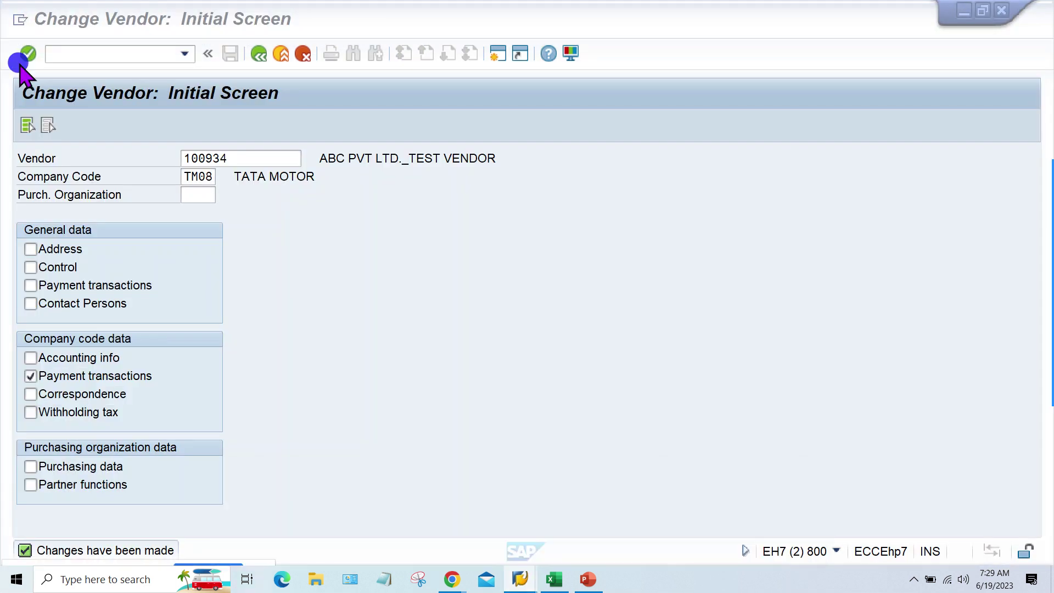
{"action": "left_click", "coordinate": [81, 53]}
{"action": "type", "text": "/NOBA7"}
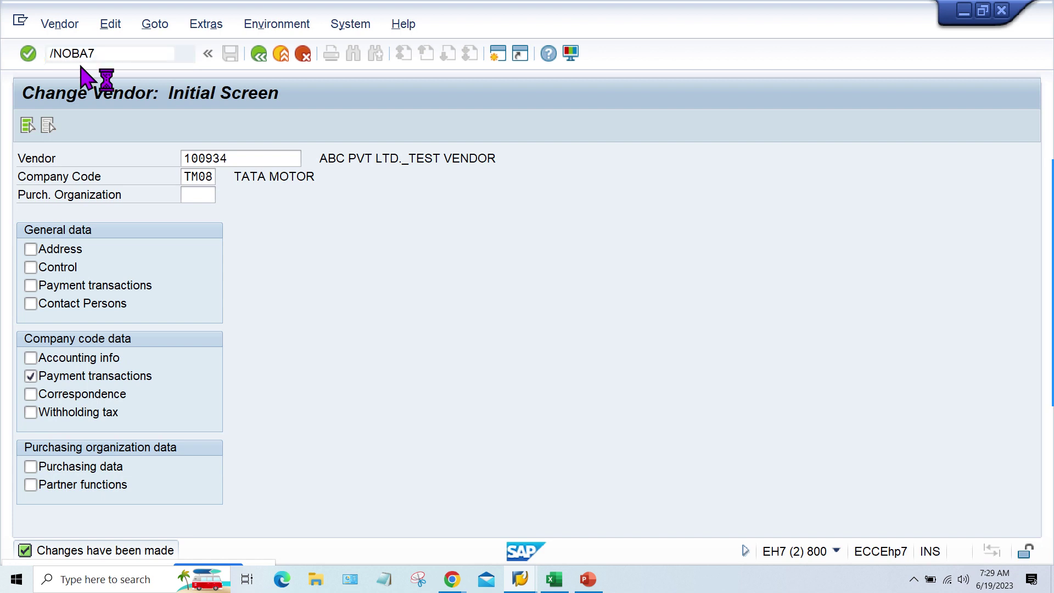
{"action": "key", "text": "Return"}
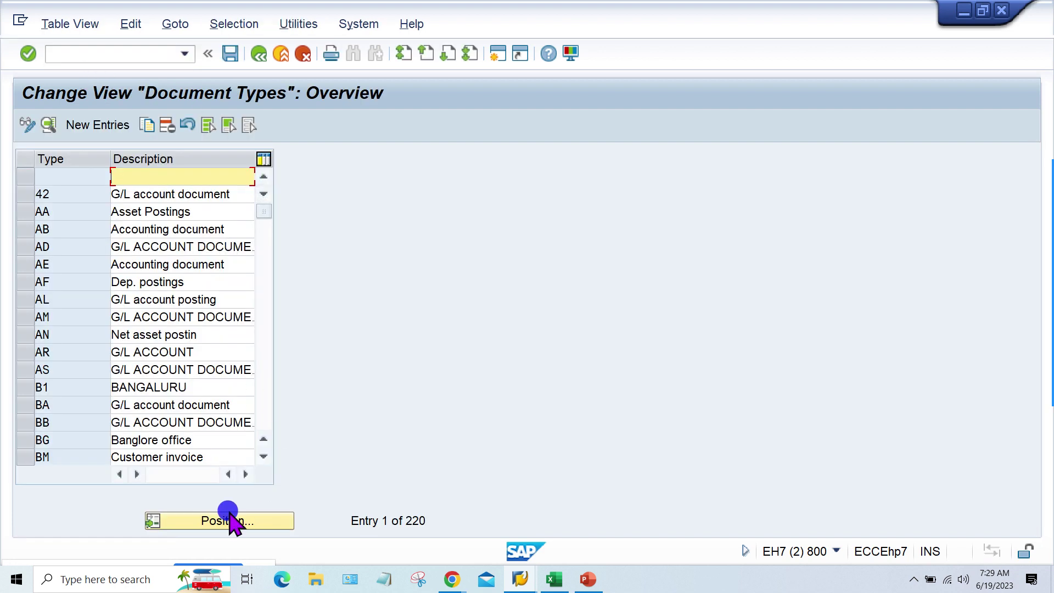
Step: Set the number range of document type KR (Vendor invoice) to 01 and save it under the TATA MOTOR customizing request
{"action": "left_click", "coordinate": [272, 522]}
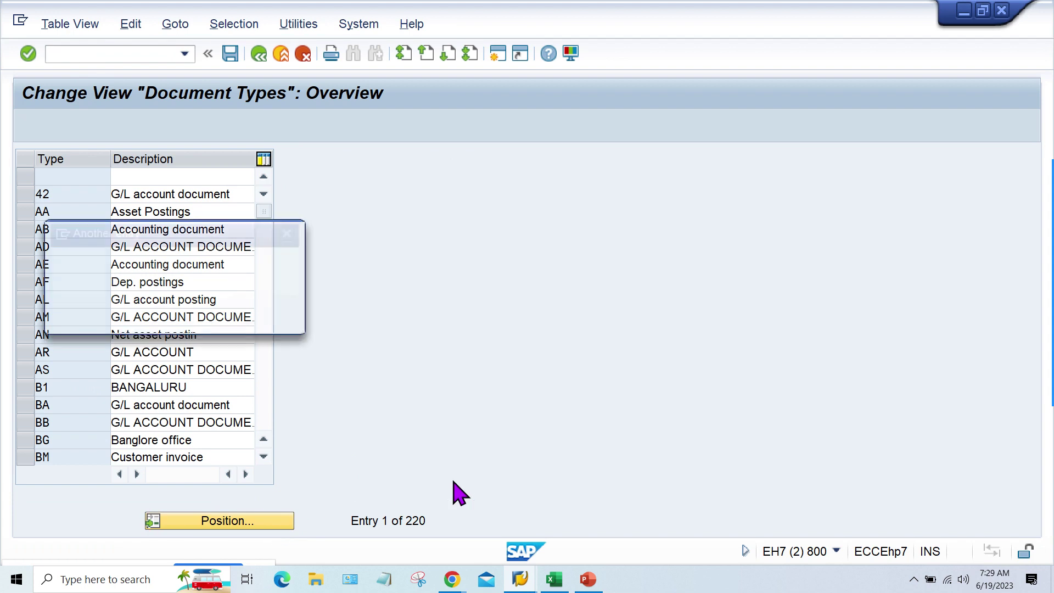
{"action": "type", "text": "KR"}
{"action": "key", "text": "Return"}
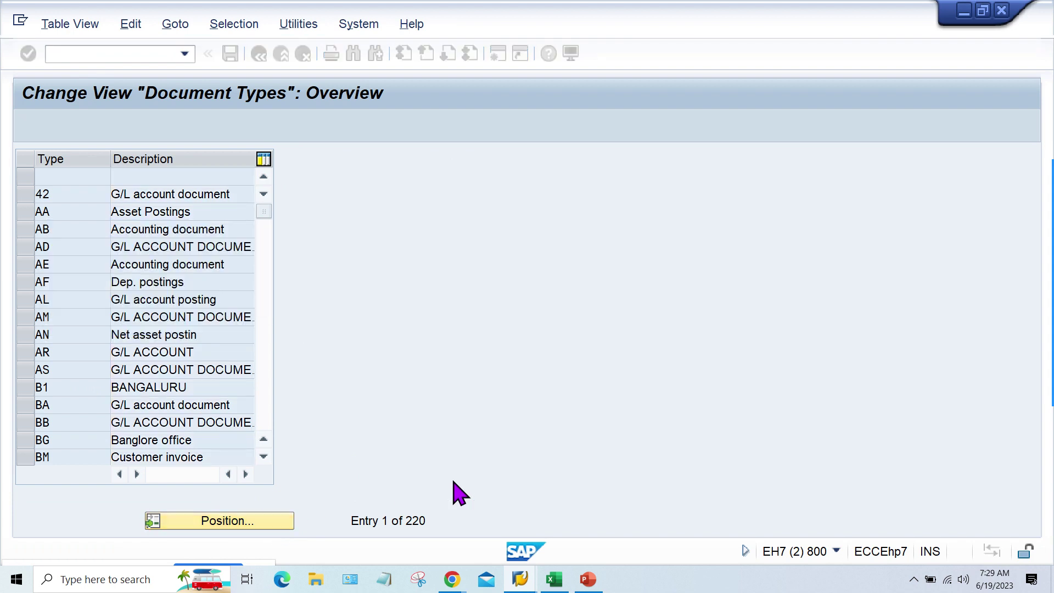
{"action": "double_click", "coordinate": [79, 177]}
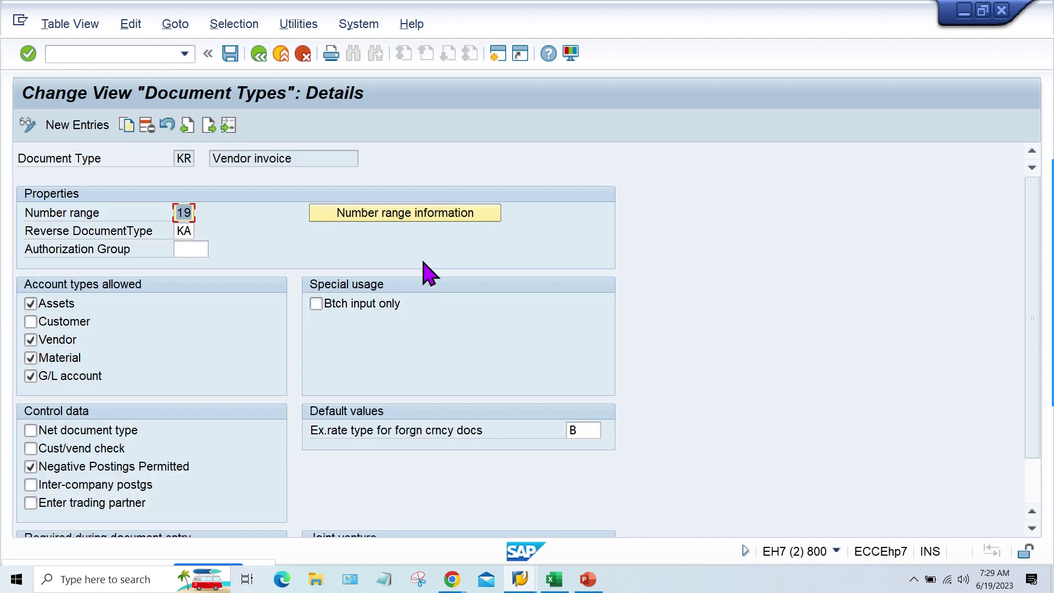
{"action": "type", "text": "01"}
{"action": "key", "text": "ctrl+s"}
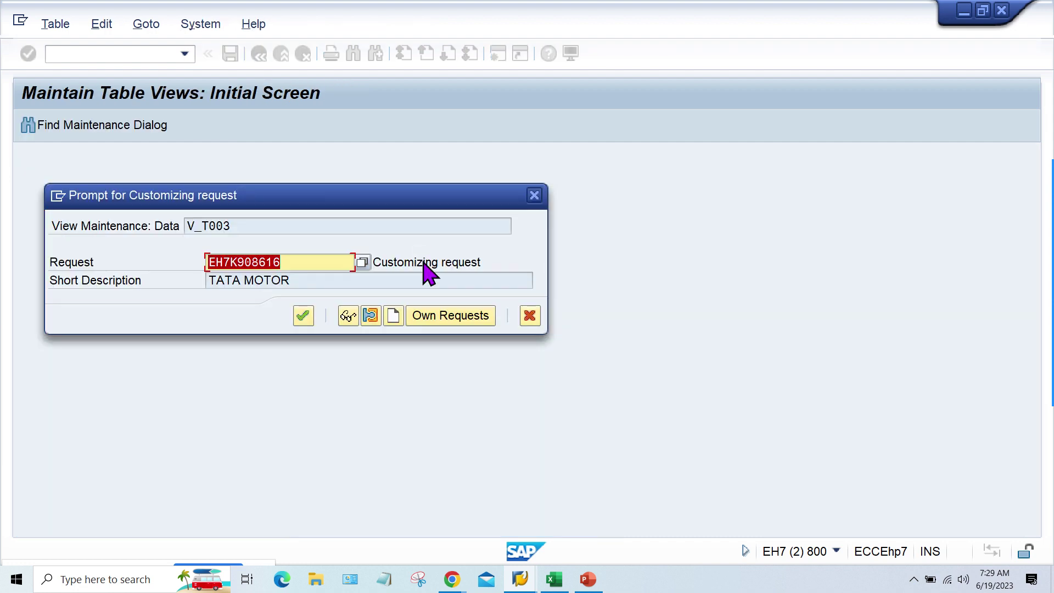
{"action": "key", "text": "Return"}
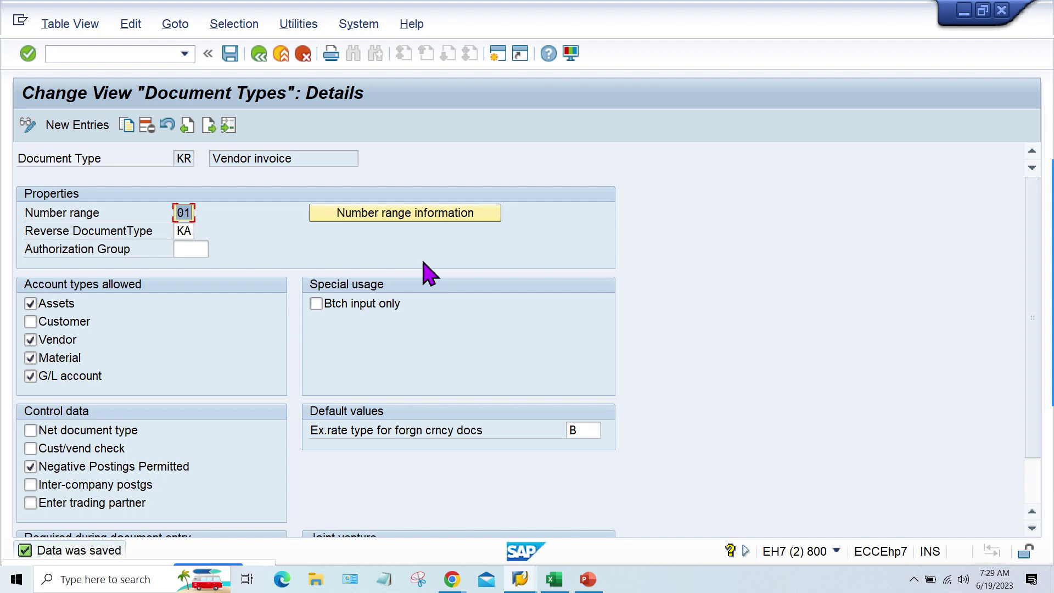
Step: Switch back to the Enter Vendor Invoice session and restart transaction FB60 with a blank invoice
{"action": "mouse_move", "coordinate": [520, 585]}
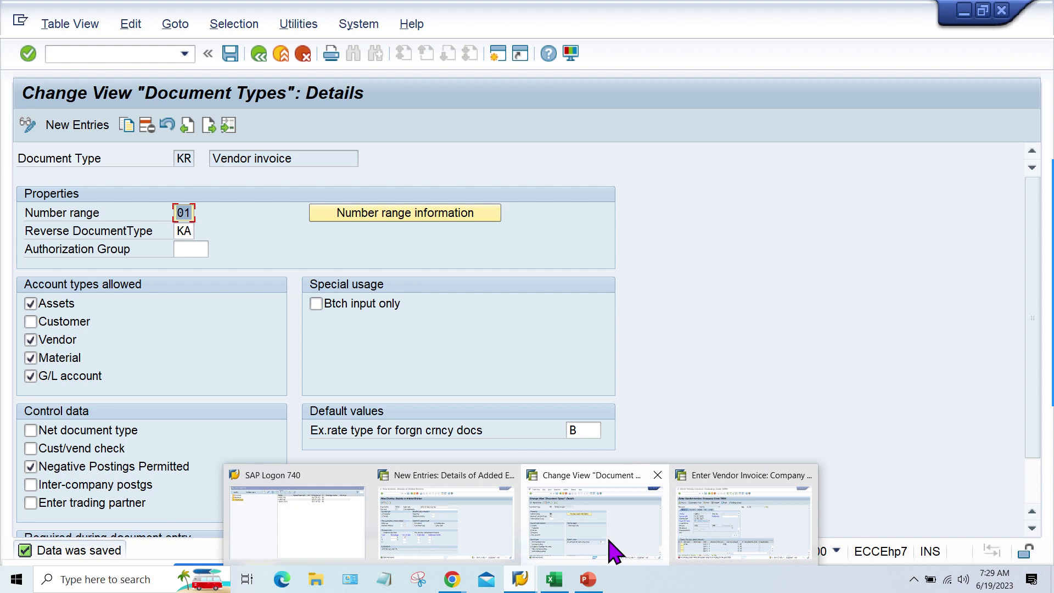
{"action": "left_click", "coordinate": [699, 536]}
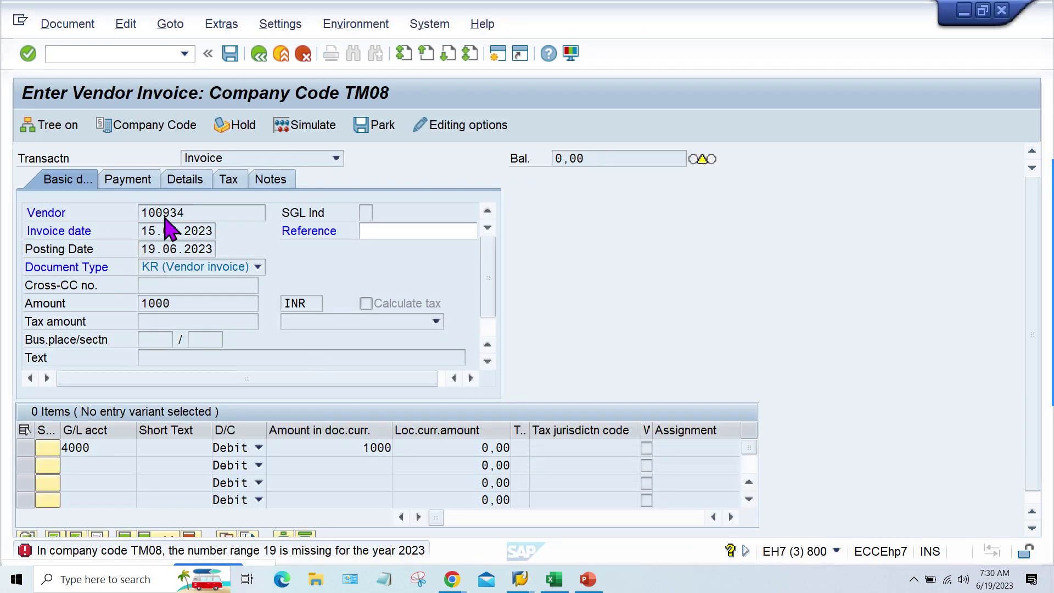
{"action": "left_click", "coordinate": [183, 55]}
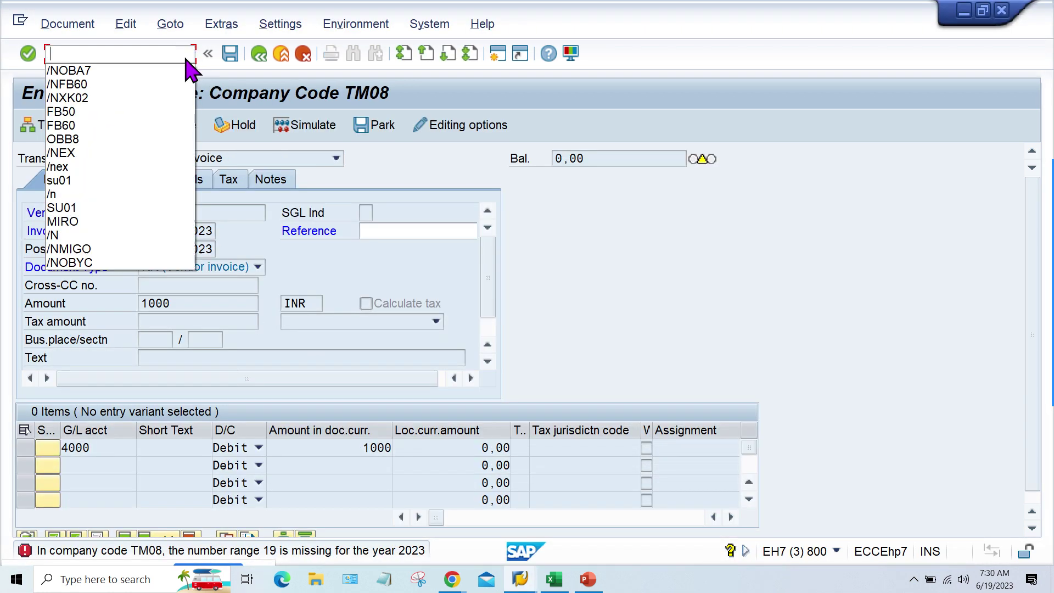
{"action": "left_click", "coordinate": [132, 84]}
{"action": "key", "text": "Return"}
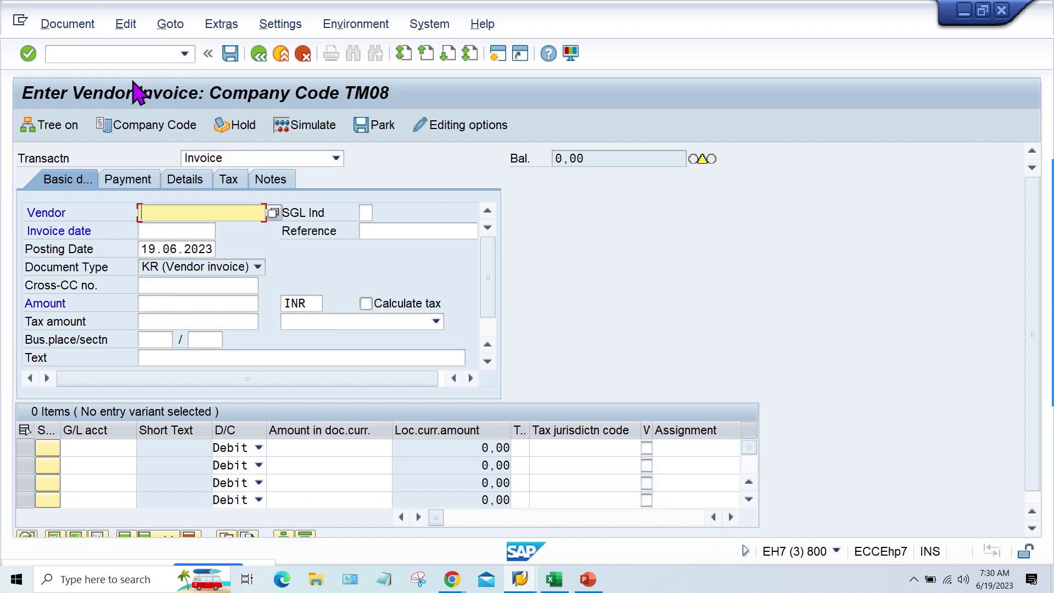
Step: Enter the test vendor's number and set the invoice date to 15.06.2023
{"action": "type", "text": "1"}
{"action": "left_click", "coordinate": [184, 229]}
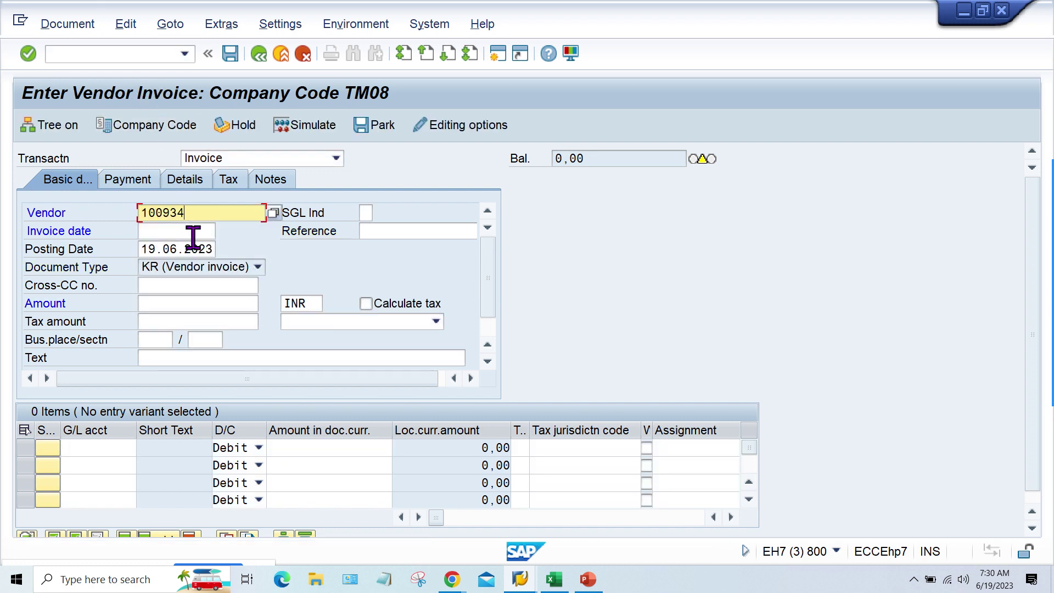
{"action": "left_click", "coordinate": [188, 235]}
{"action": "type", "text": "1"}
{"action": "left_click", "coordinate": [164, 242]}
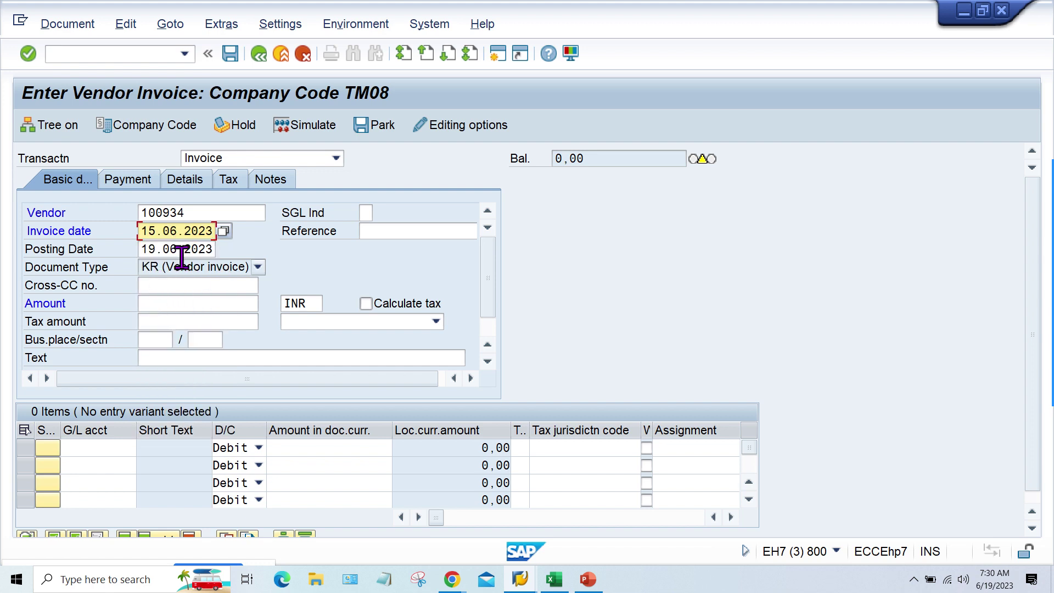
{"action": "left_click", "coordinate": [169, 302]}
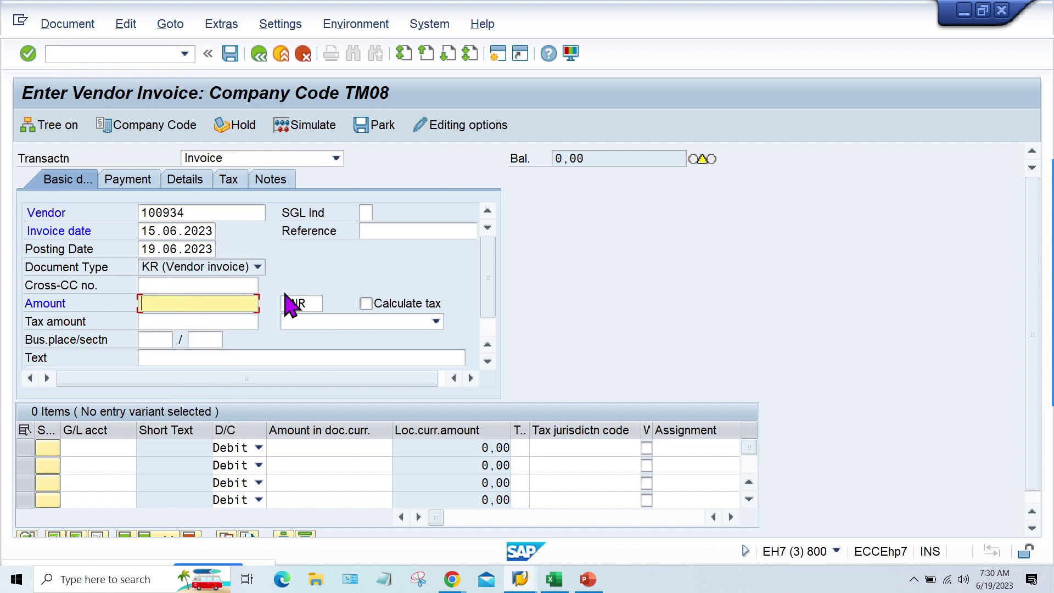
{"action": "left_click", "coordinate": [452, 579]}
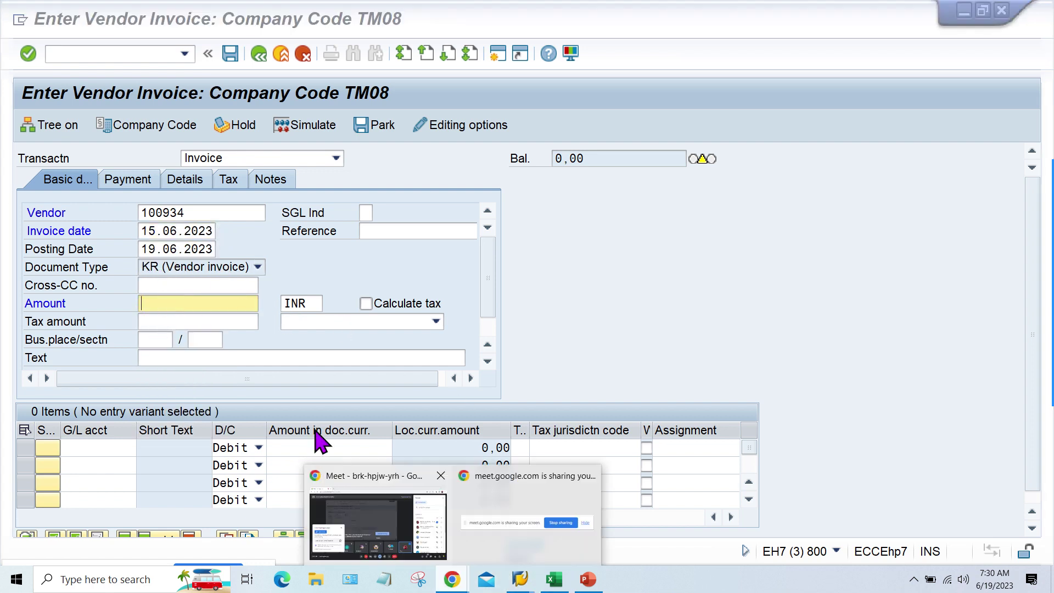
{"action": "left_click", "coordinate": [400, 535]}
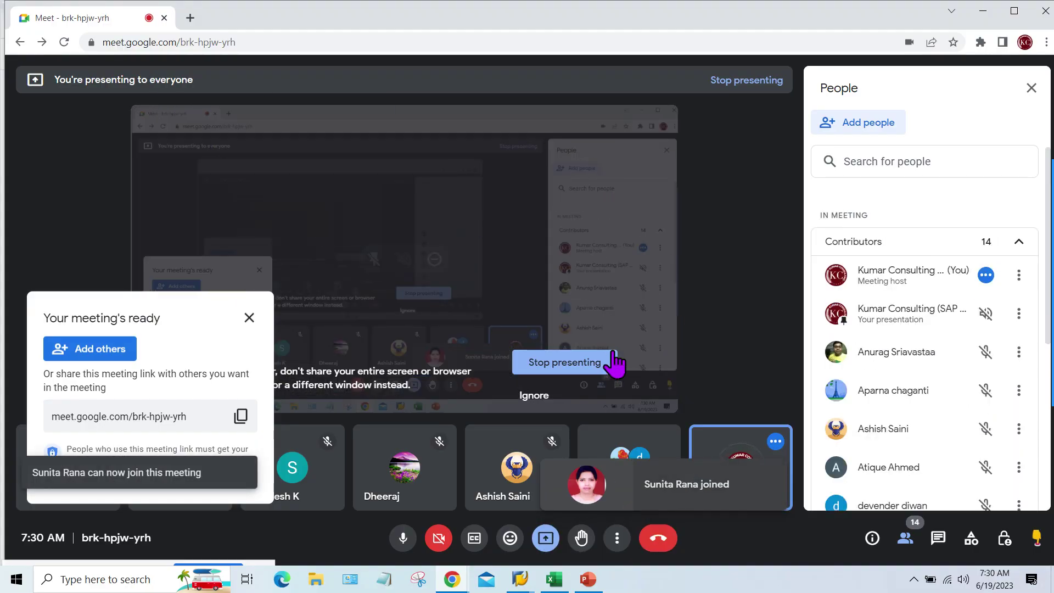
{"action": "left_click", "coordinate": [557, 582]}
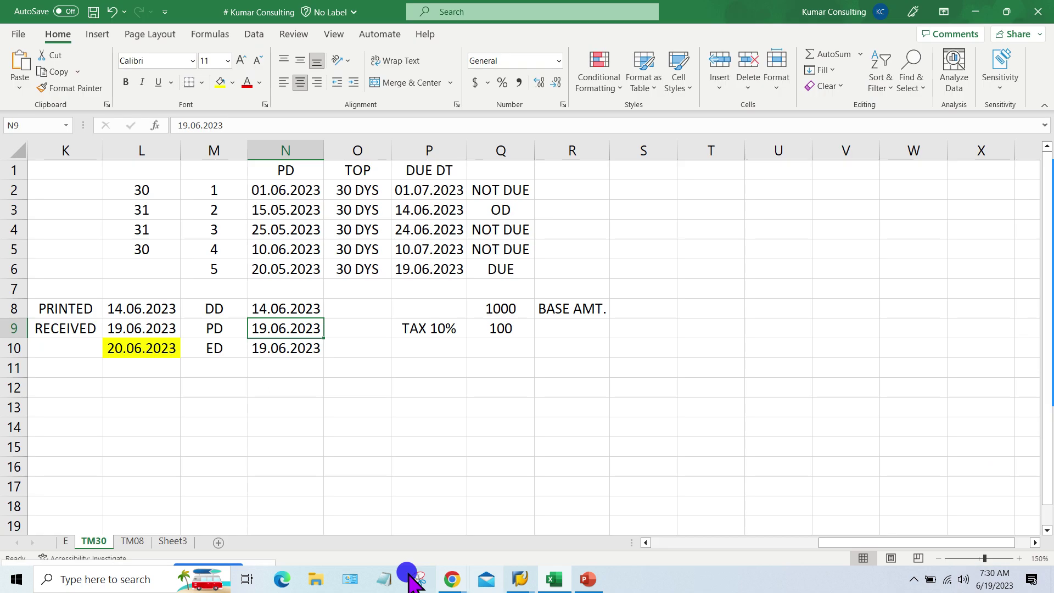
{"action": "left_click", "coordinate": [587, 581]}
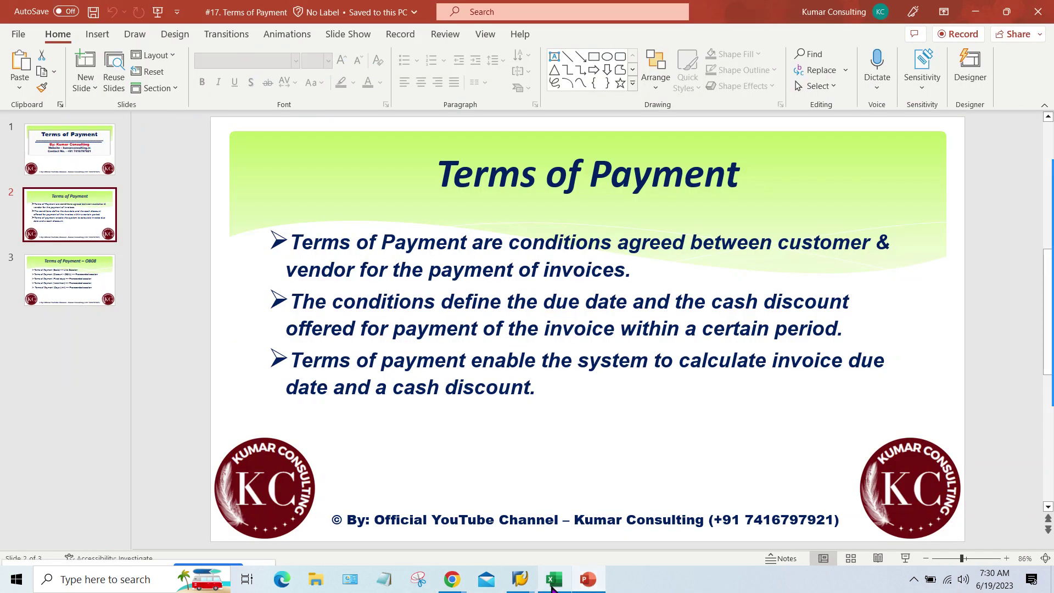
{"action": "mouse_move", "coordinate": [521, 581]}
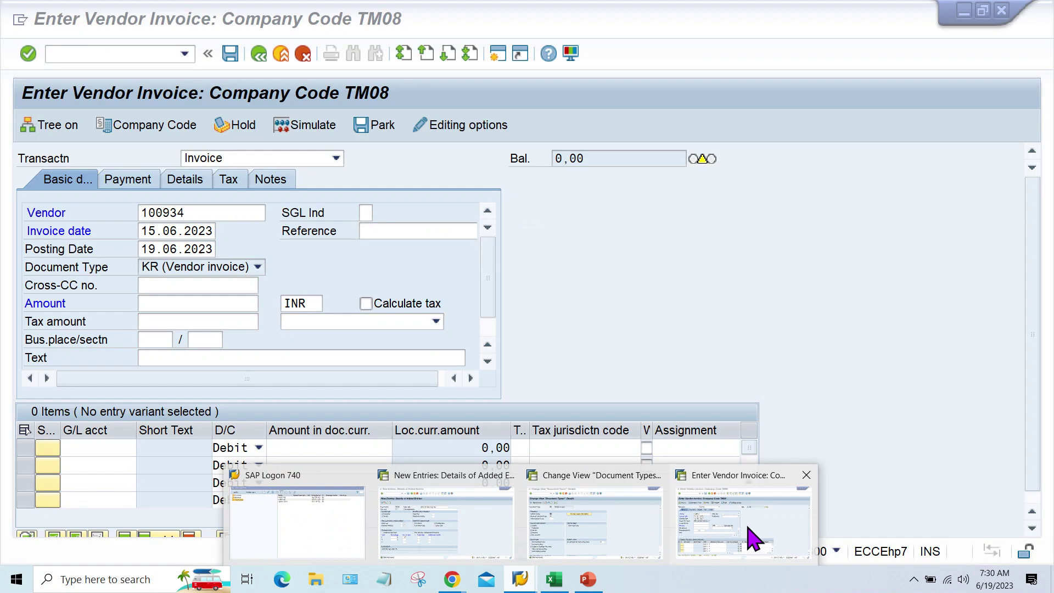
{"action": "left_click", "coordinate": [738, 535]}
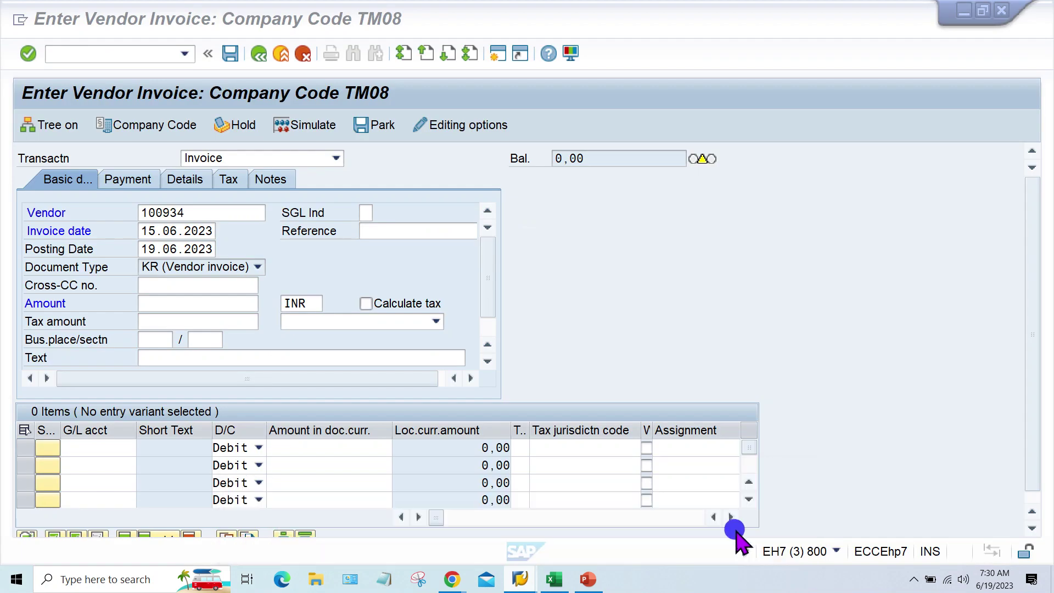
Step: Set the invoice amount to 1000 INR and add a debit line item of 1000 for G/L account 4000
{"action": "left_click", "coordinate": [189, 304]}
{"action": "type", "text": "1000"}
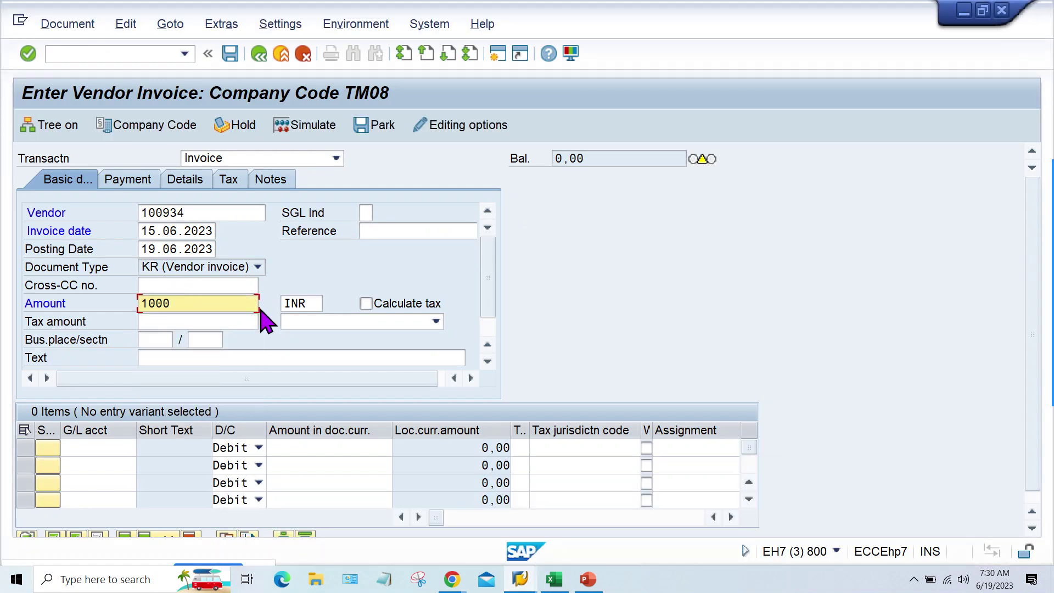
{"action": "key", "text": "Return"}
{"action": "type", "text": "4000"}
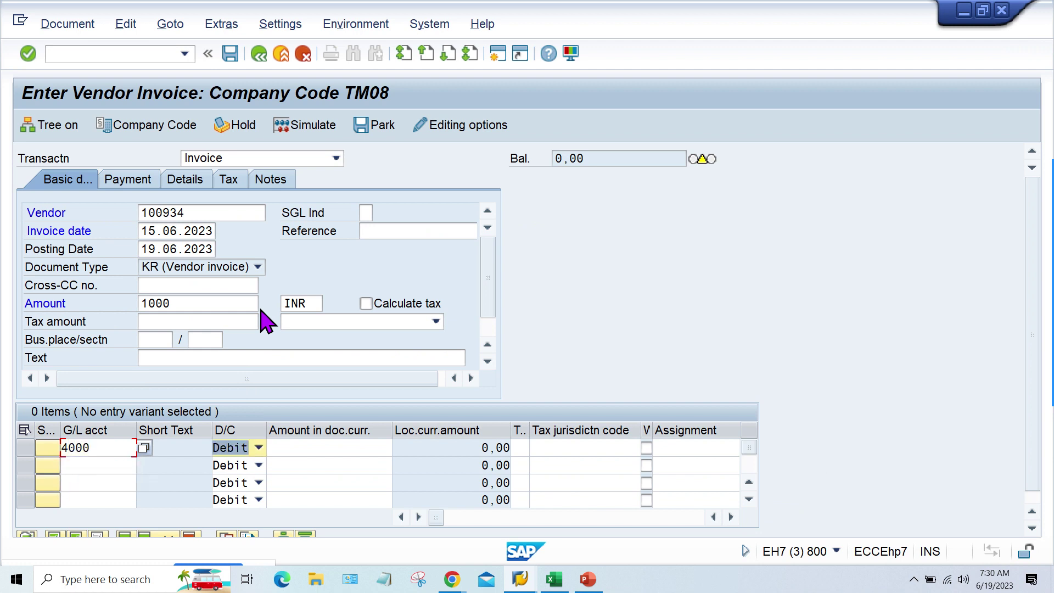
{"action": "key", "text": "Tab"}
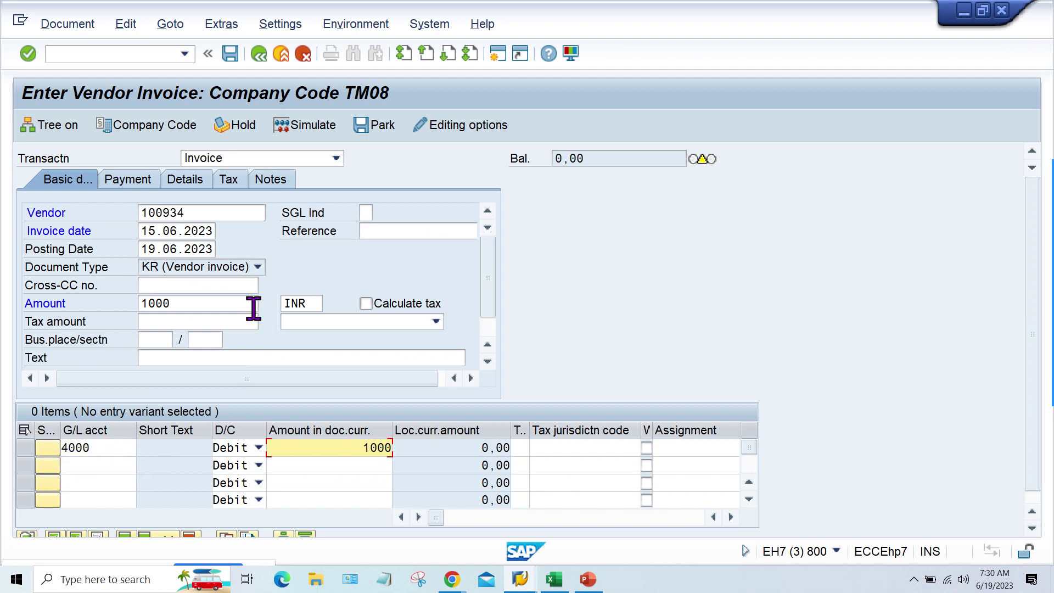
Step: Examine the invoice's payment terms, baseline date and due date, and compare the baseline date with the invoice's posting date
{"action": "left_click", "coordinate": [144, 189]}
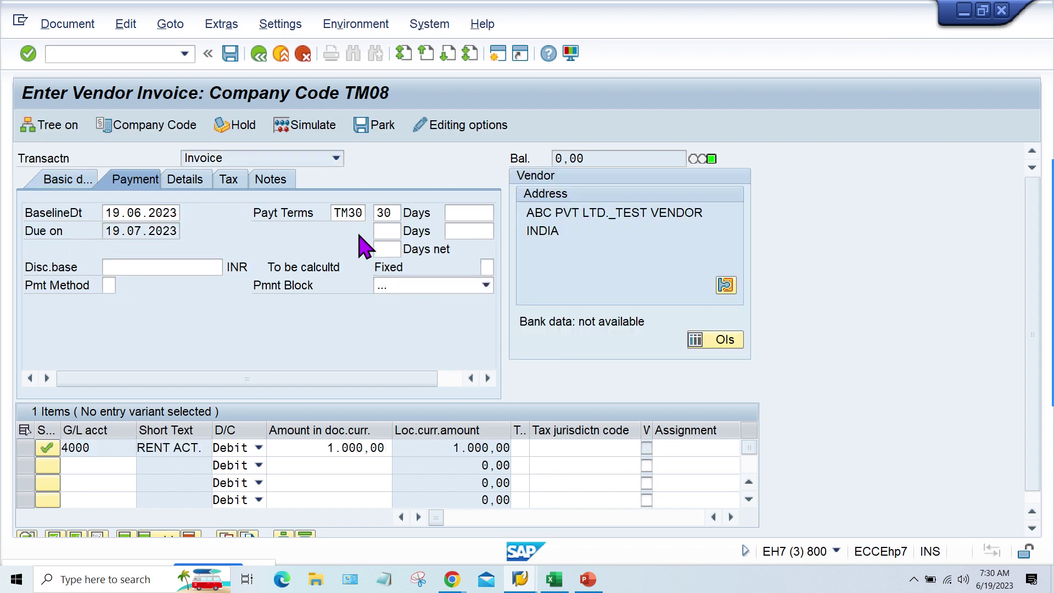
{"action": "left_click", "coordinate": [335, 212]}
{"action": "left_click_drag", "start_coordinate": [335, 213], "coordinate": [371, 212]}
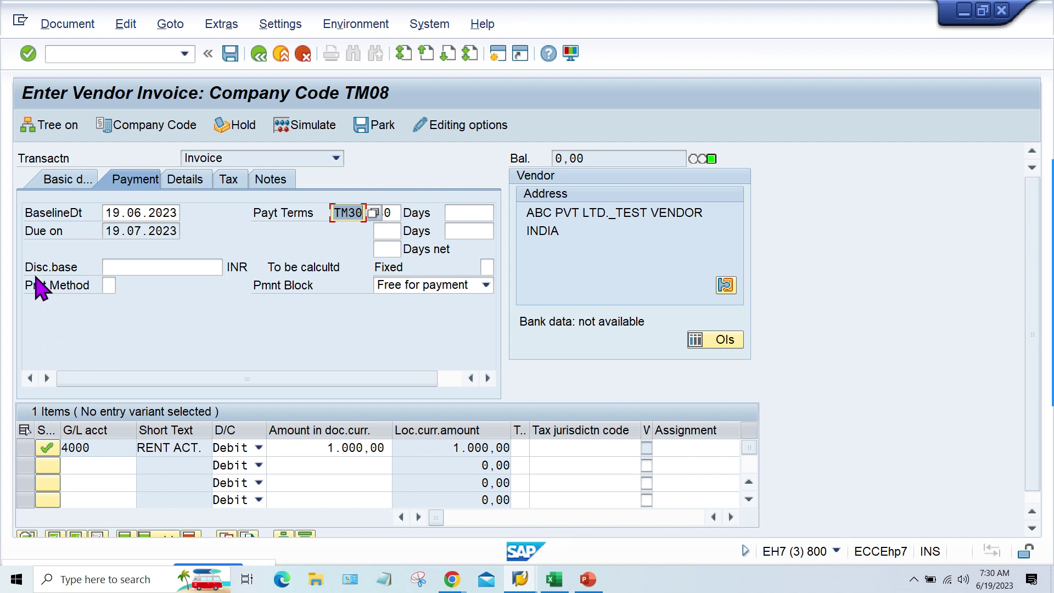
{"action": "key", "text": "Return"}
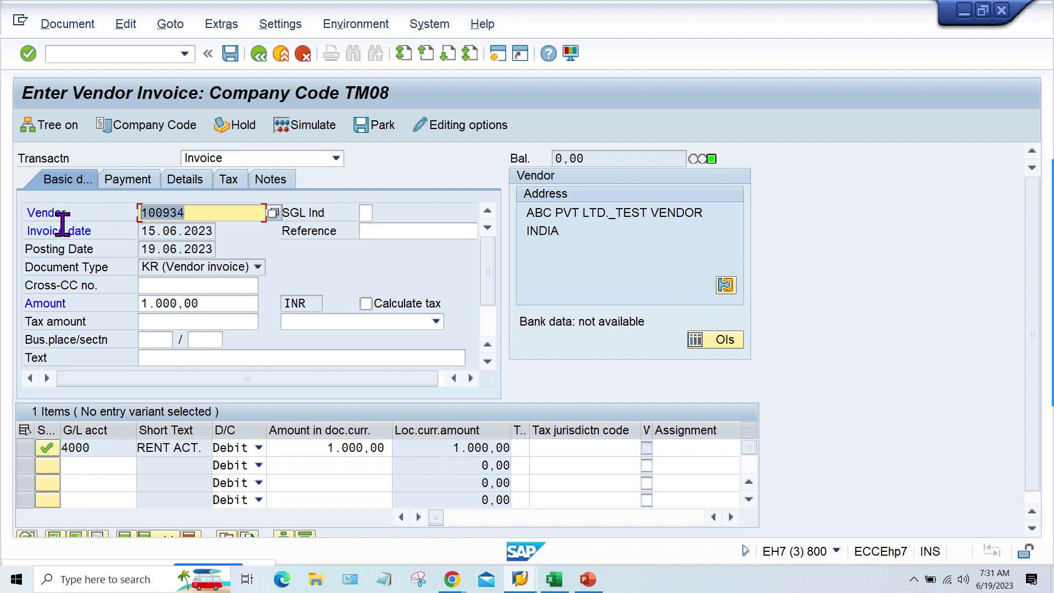
{"action": "left_click", "coordinate": [145, 185]}
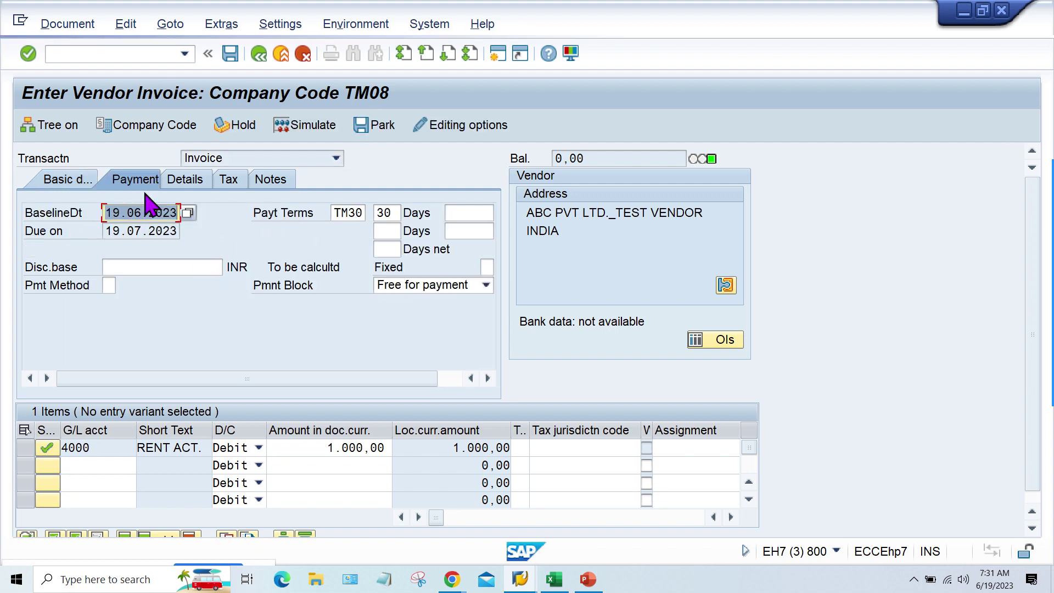
{"action": "double_click", "coordinate": [336, 213]}
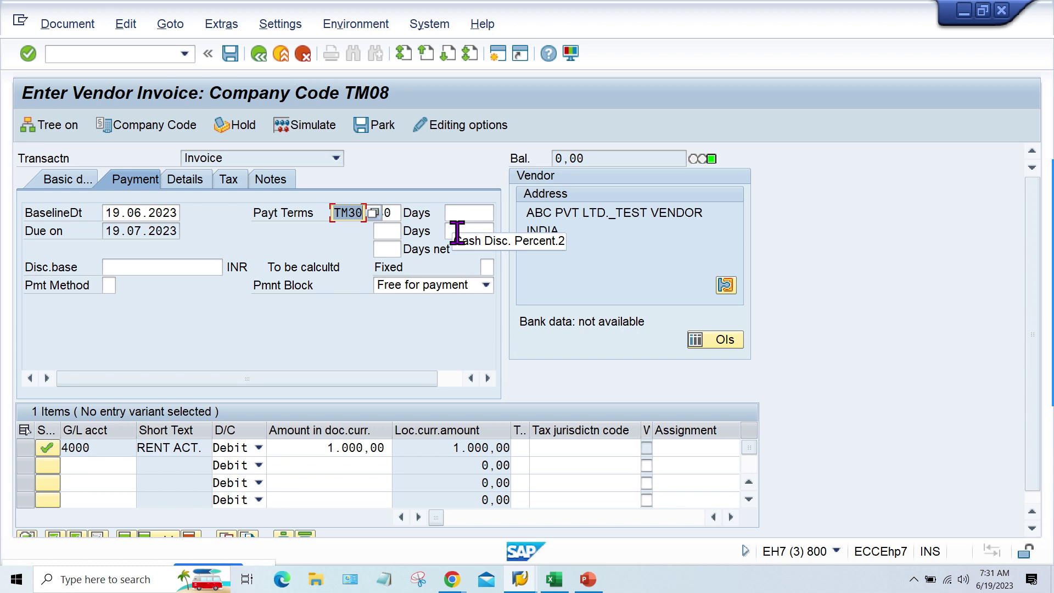
{"action": "left_click", "coordinate": [394, 212]}
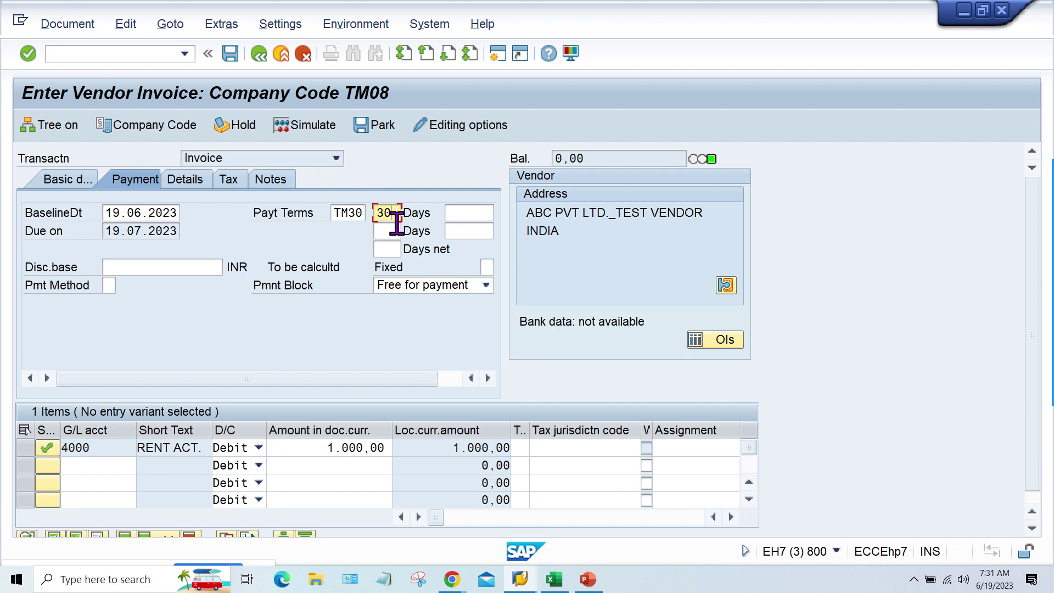
{"action": "left_click", "coordinate": [106, 214]}
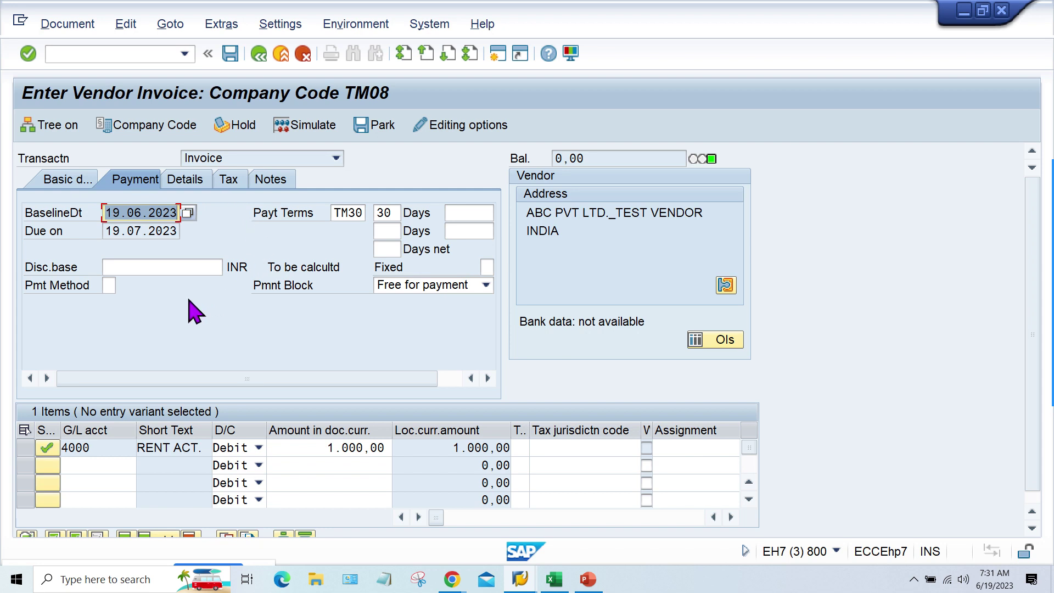
{"action": "left_click", "coordinate": [70, 180]}
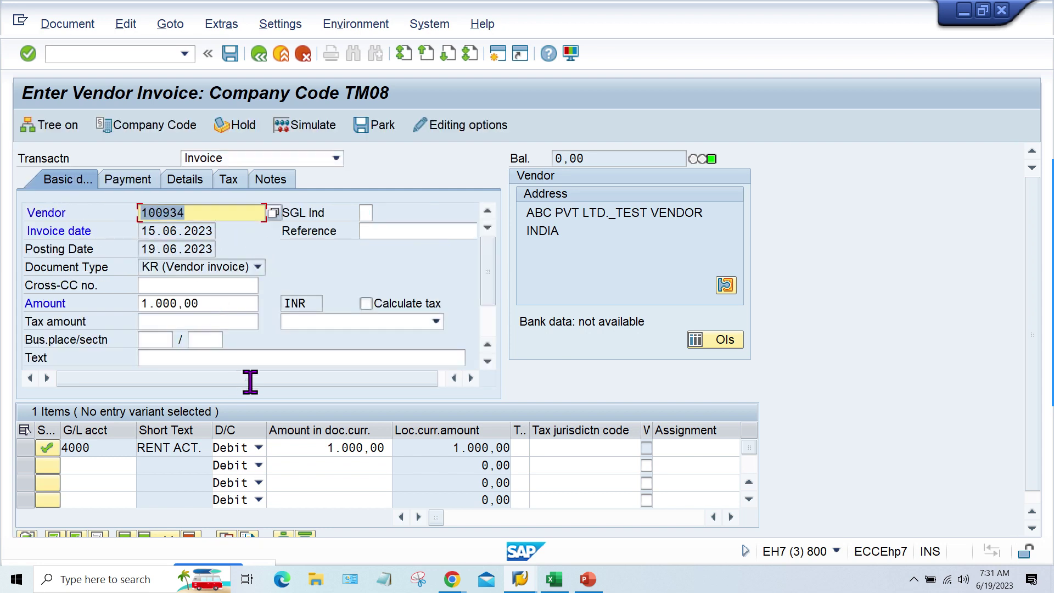
{"action": "left_click", "coordinate": [145, 248]}
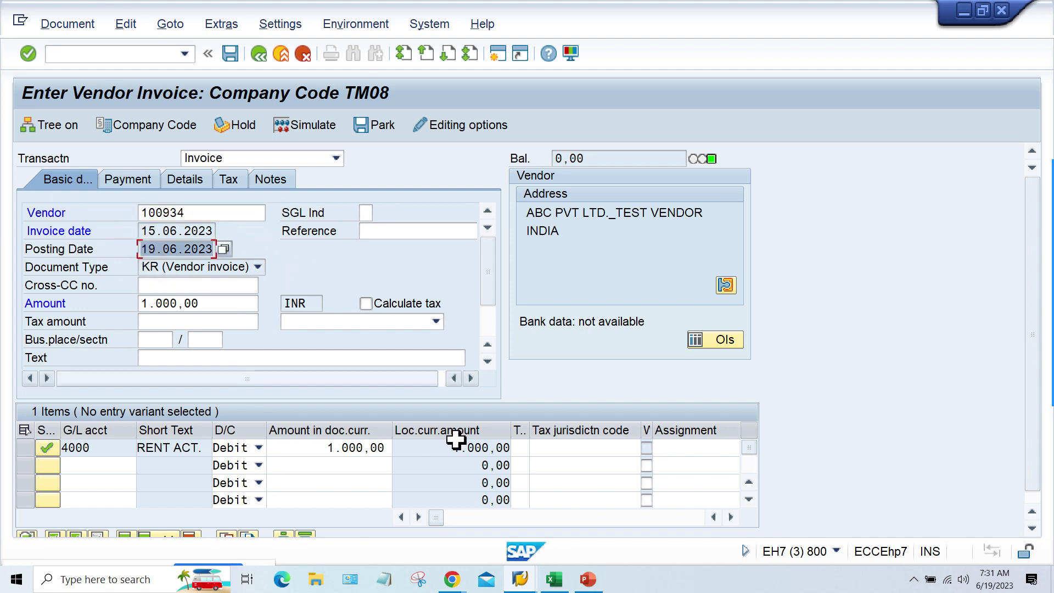
{"action": "mouse_move", "coordinate": [522, 586]}
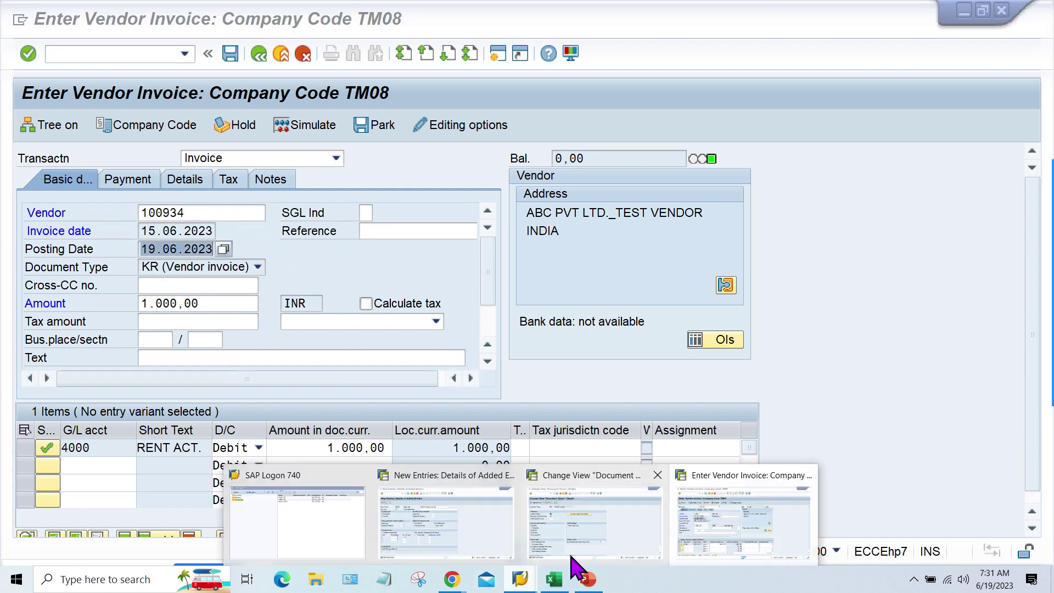
Step: Check TM30's default baseline date in the payment terms session, and compare it with the vendor invoice's invoice date and posting date
{"action": "left_click", "coordinate": [427, 534]}
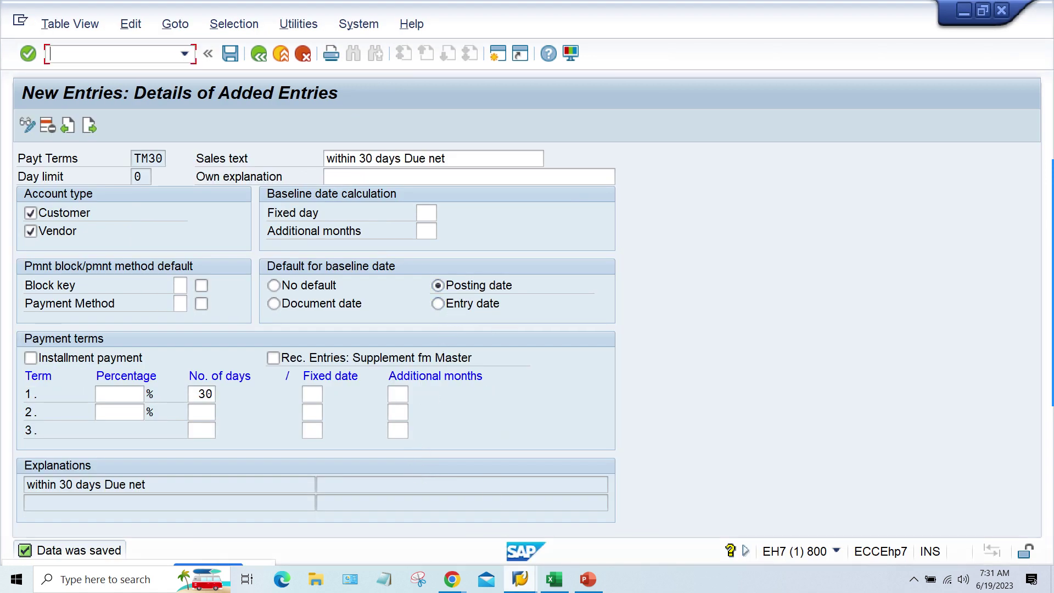
{"action": "mouse_move", "coordinate": [521, 581]}
{"action": "left_click", "coordinate": [618, 517]}
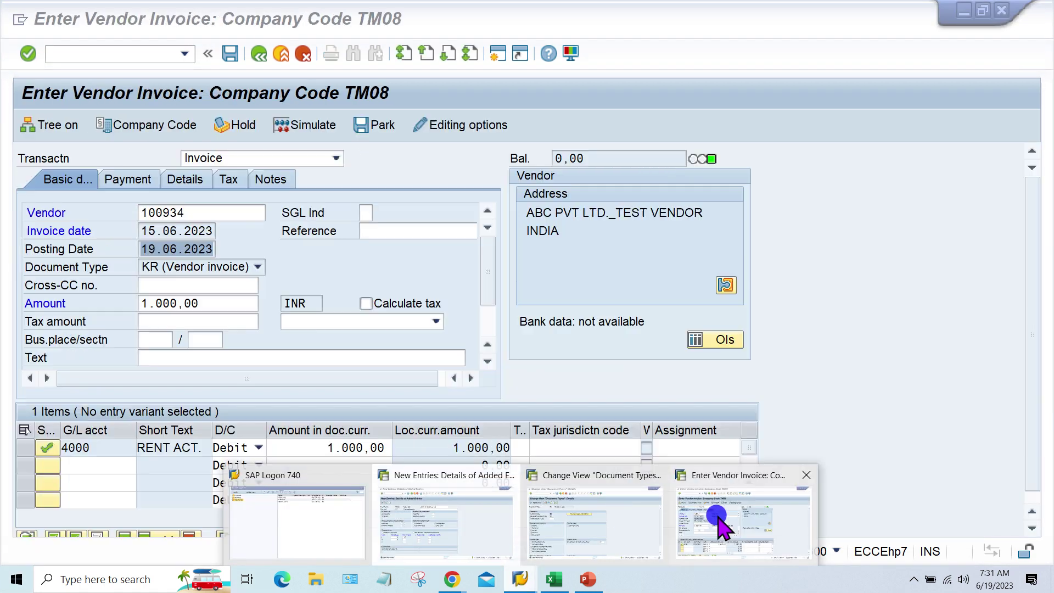
{"action": "left_click", "coordinate": [717, 529]}
{"action": "left_click", "coordinate": [141, 232]}
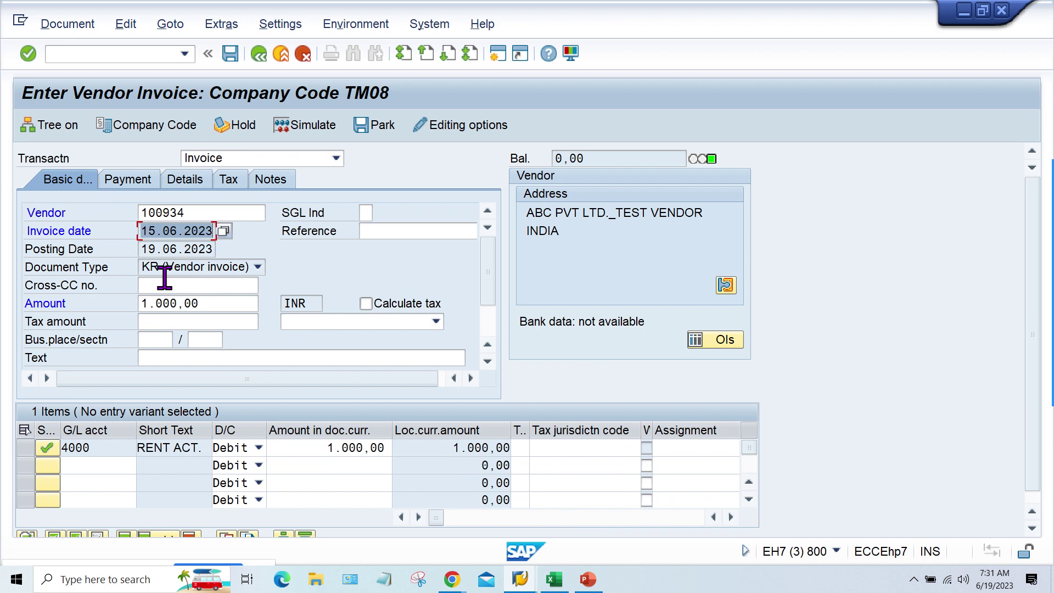
{"action": "left_click", "coordinate": [145, 247]}
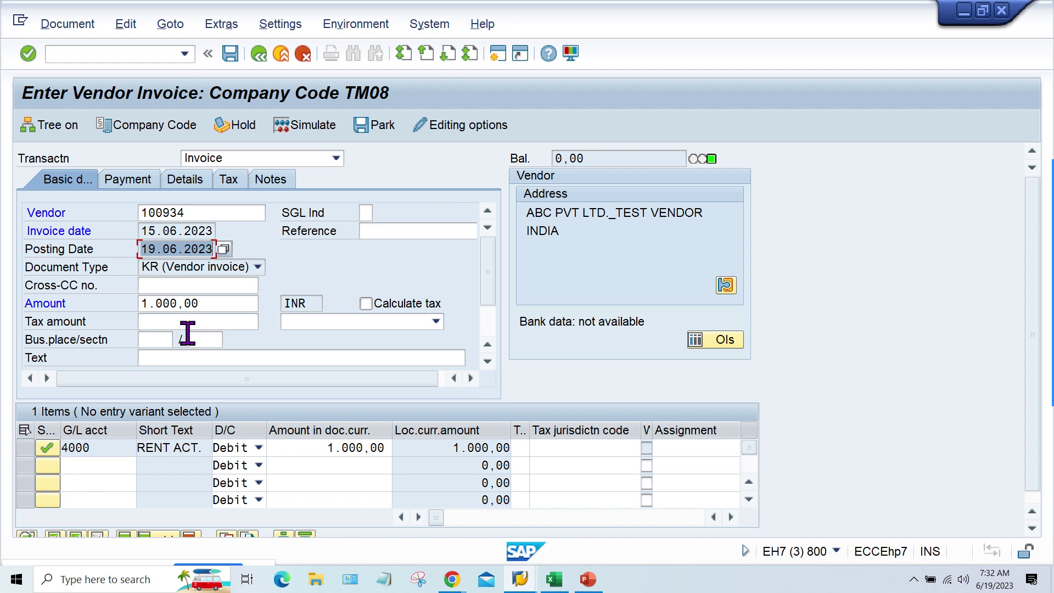
Step: Examine the invoice's payment data, checking how the baseline date and the term's days determine the due date
{"action": "left_click", "coordinate": [126, 184]}
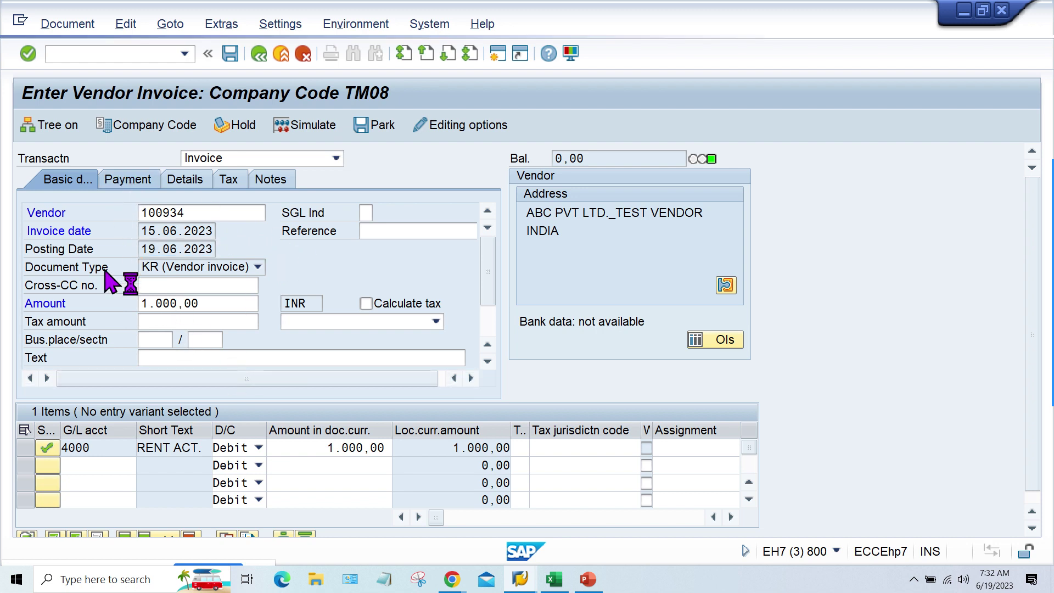
{"action": "left_click", "coordinate": [157, 213]}
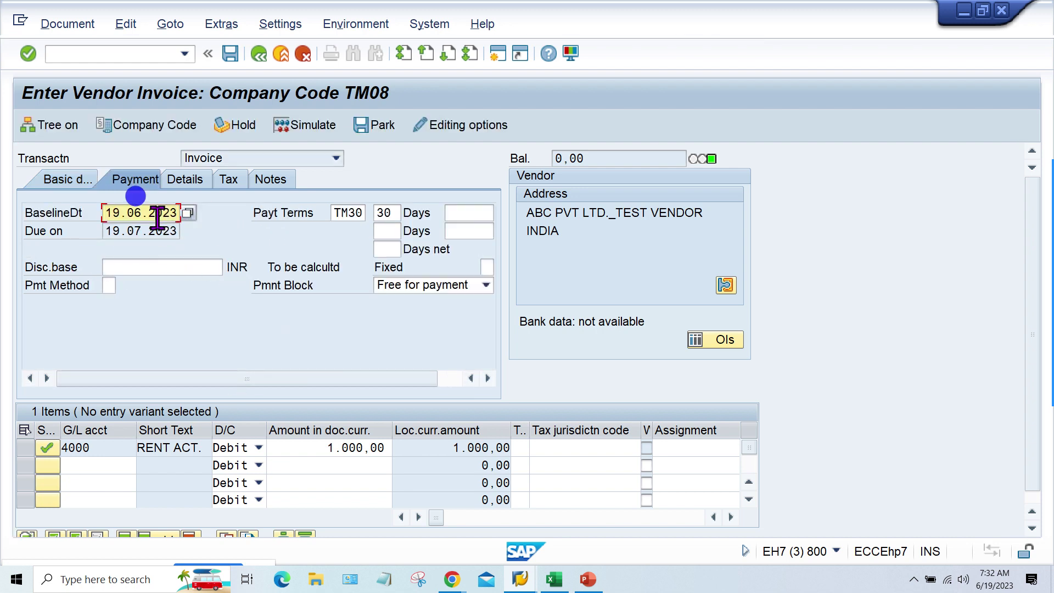
{"action": "left_click", "coordinate": [397, 214]}
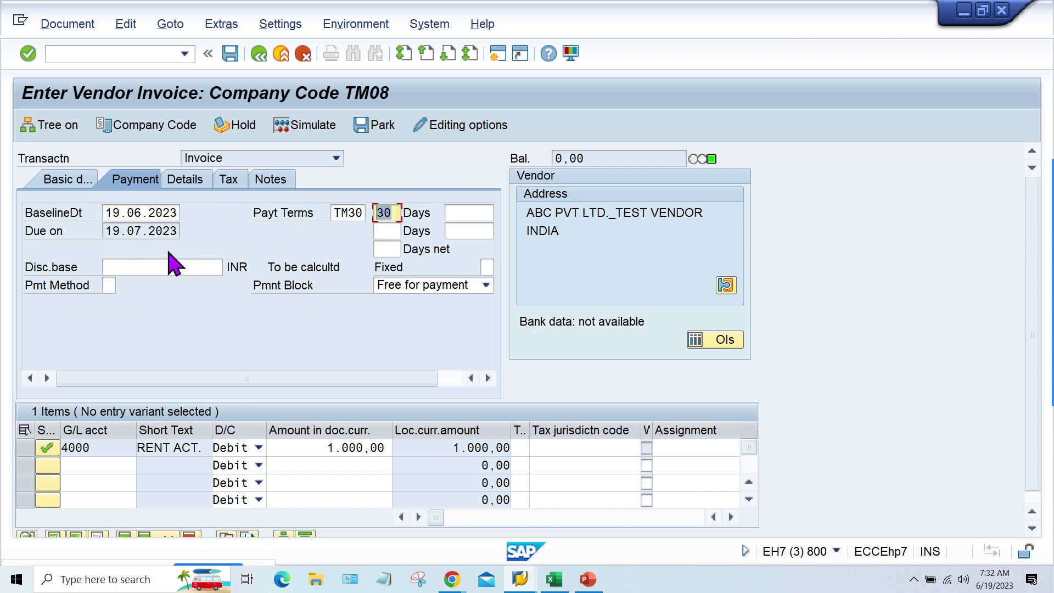
{"action": "left_click", "coordinate": [112, 229]}
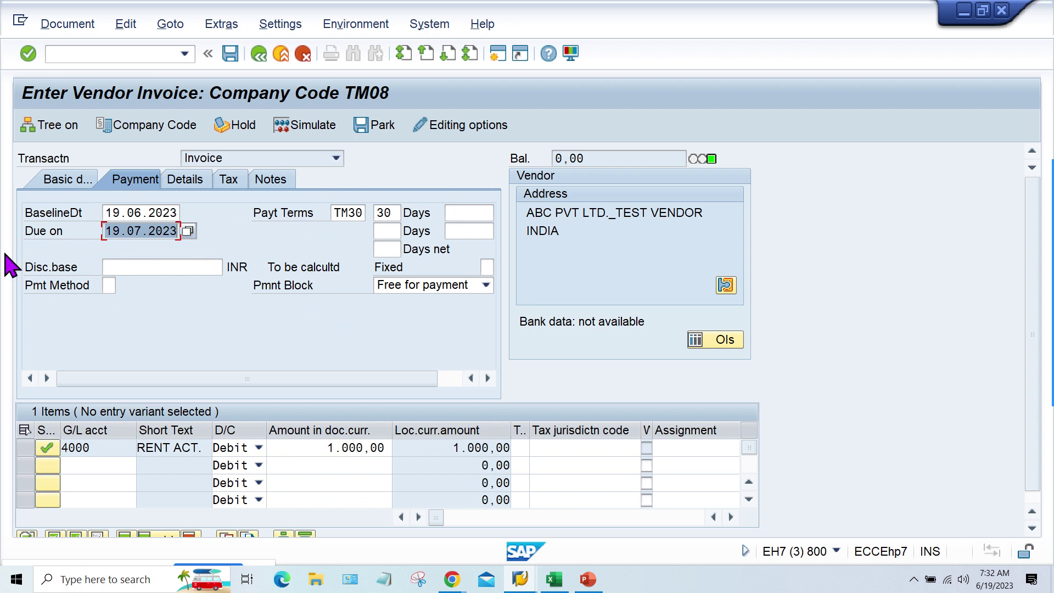
{"action": "left_click", "coordinate": [106, 213]}
{"action": "double_click", "coordinate": [106, 212]}
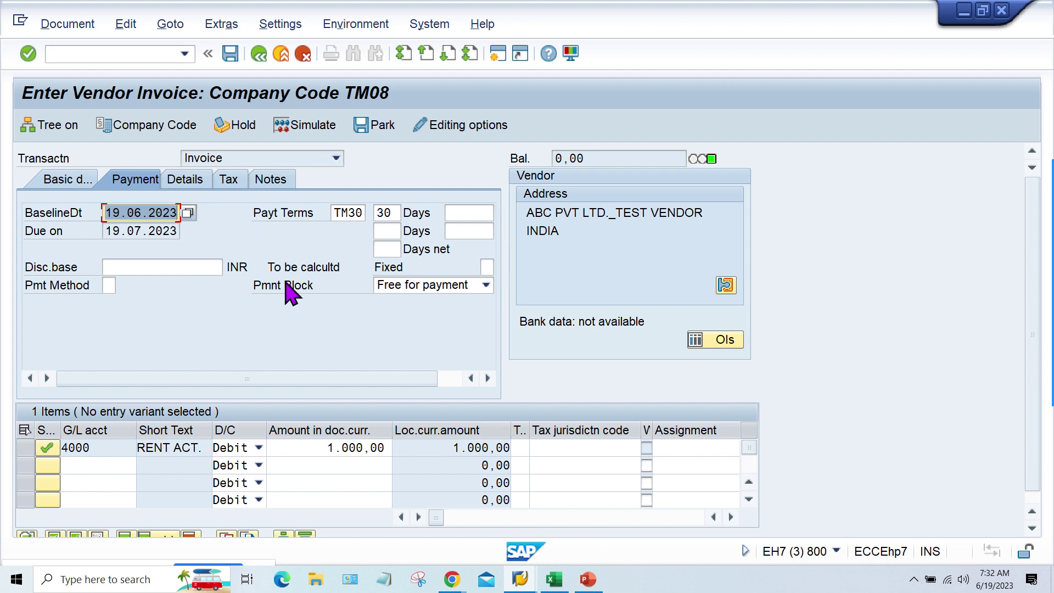
{"action": "left_click", "coordinate": [112, 231]}
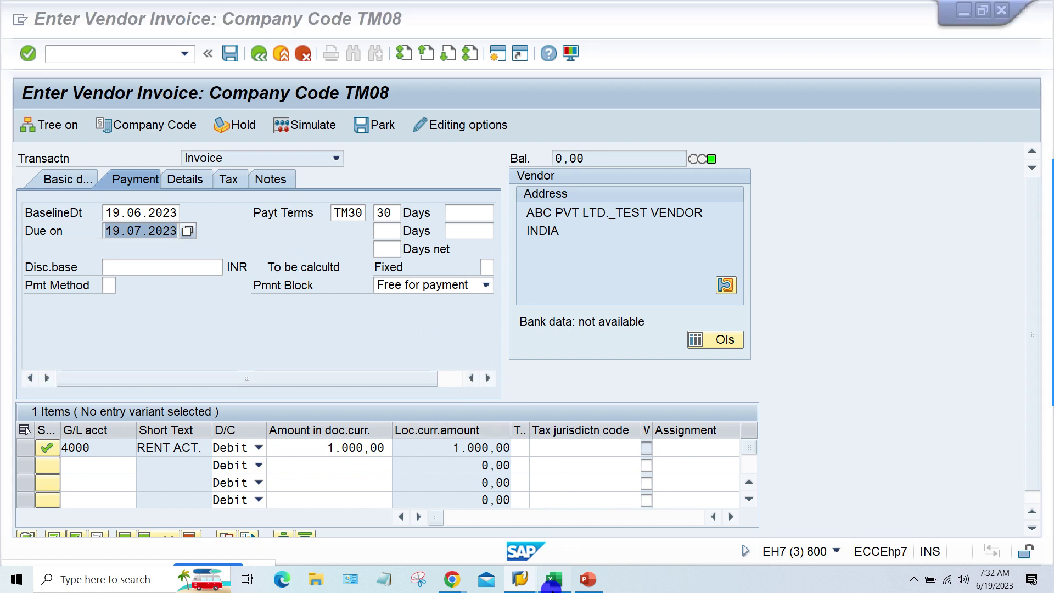
Step: Switch to the Excel workbook and review the 30-day terms column beside the posting and due dates on sheet TM30
{"action": "left_click", "coordinate": [554, 579]}
{"action": "left_click", "coordinate": [381, 365]}
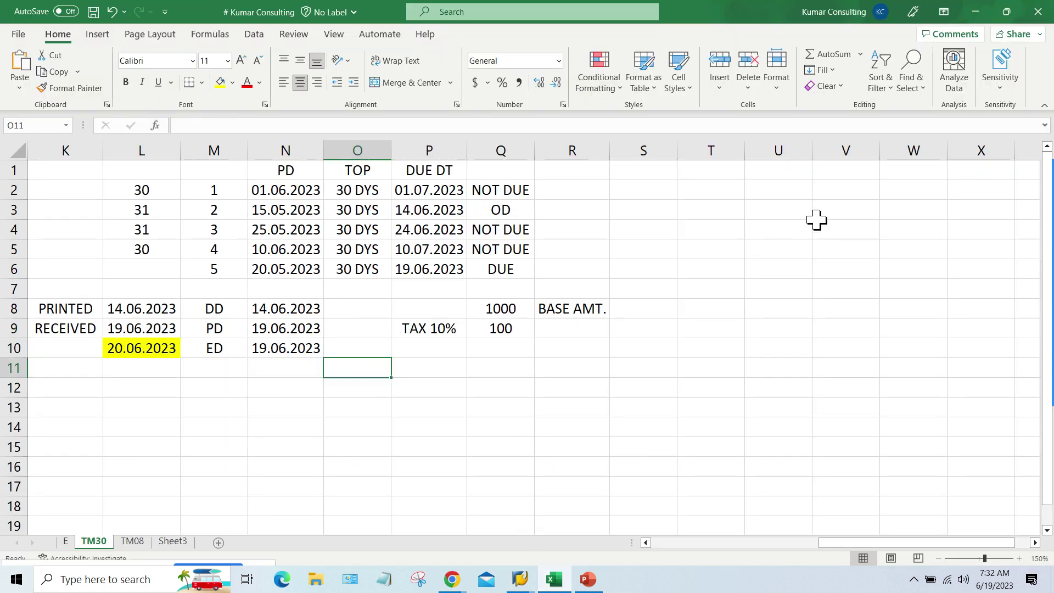
{"action": "left_click", "coordinate": [750, 201]}
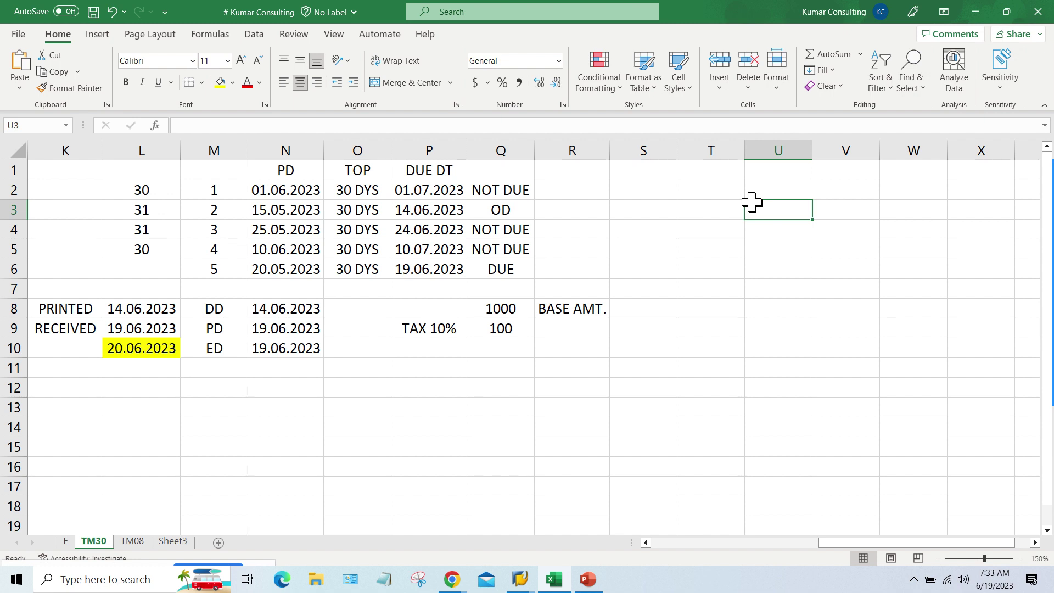
{"action": "left_click_drag", "start_coordinate": [357, 190], "coordinate": [366, 294]}
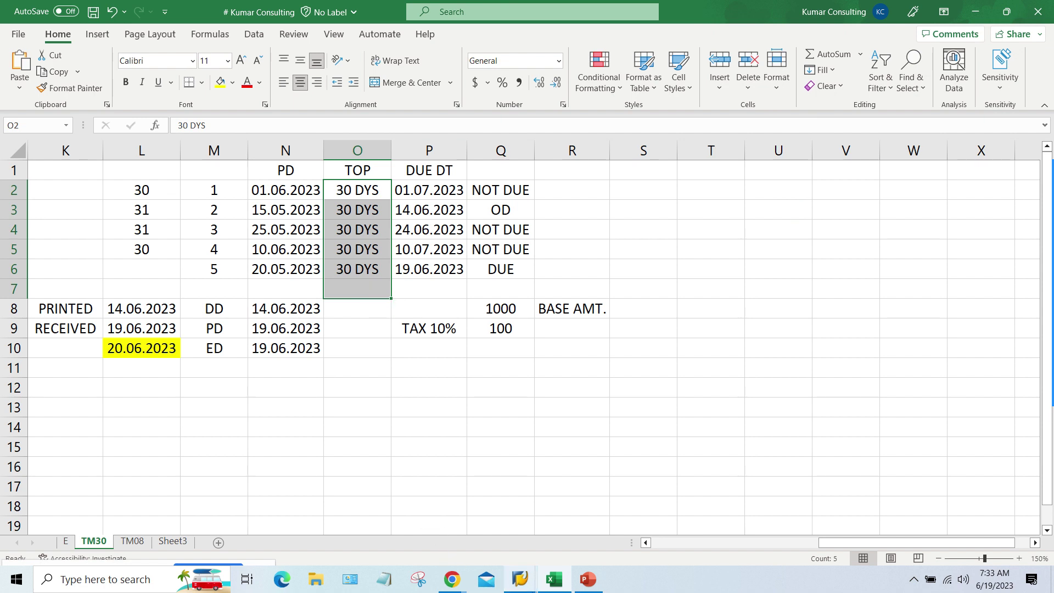
Step: Return to the Enter Vendor Invoice session in SAP and recheck the baseline date, due date and payment term days
{"action": "left_click", "coordinate": [519, 579]}
{"action": "left_click", "coordinate": [794, 537]}
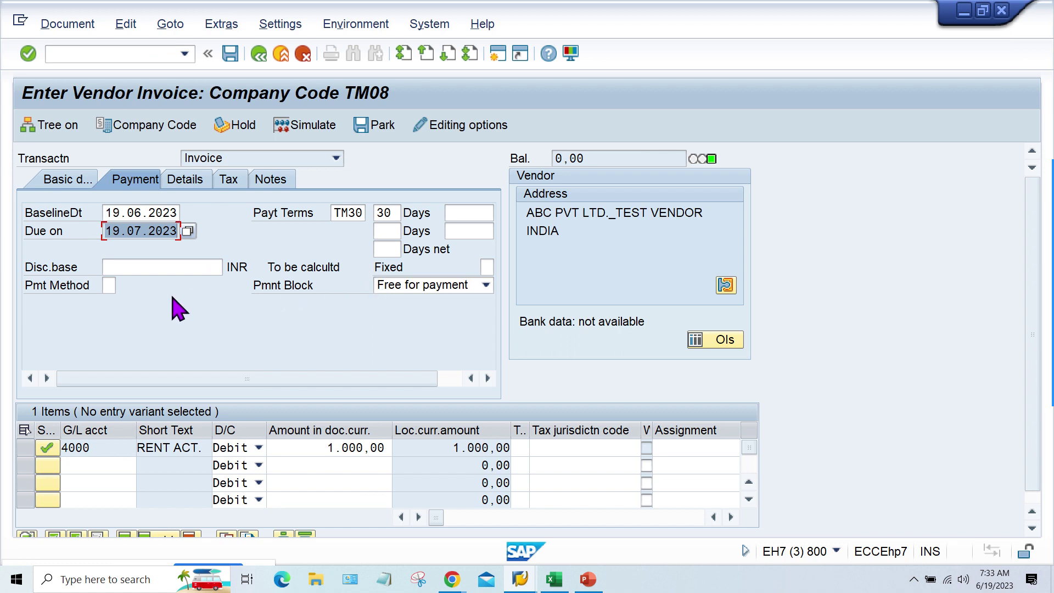
{"action": "left_click", "coordinate": [135, 212]}
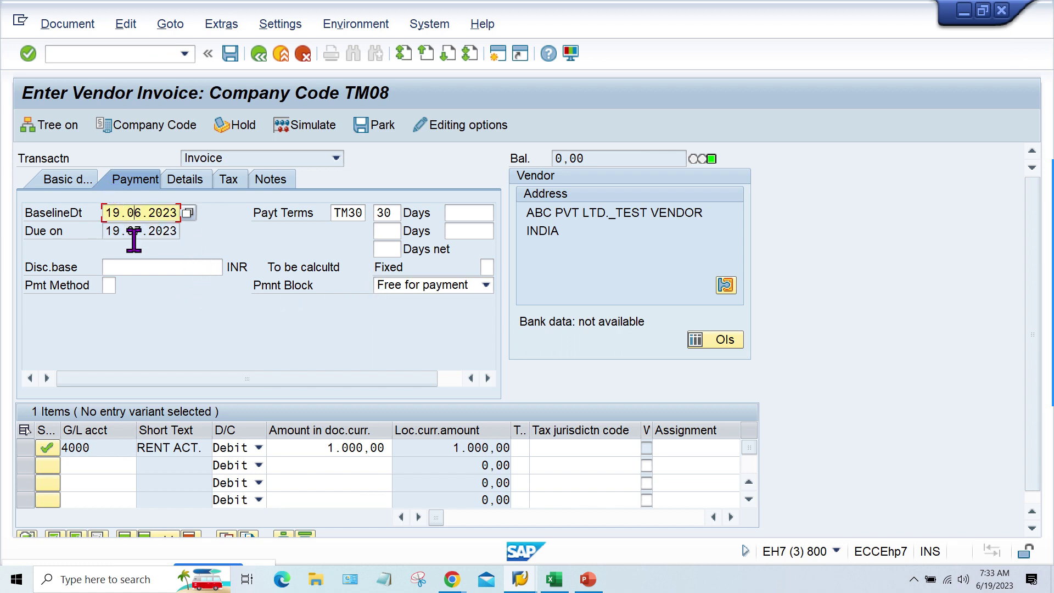
{"action": "left_click", "coordinate": [135, 231]}
{"action": "left_click", "coordinate": [387, 213]}
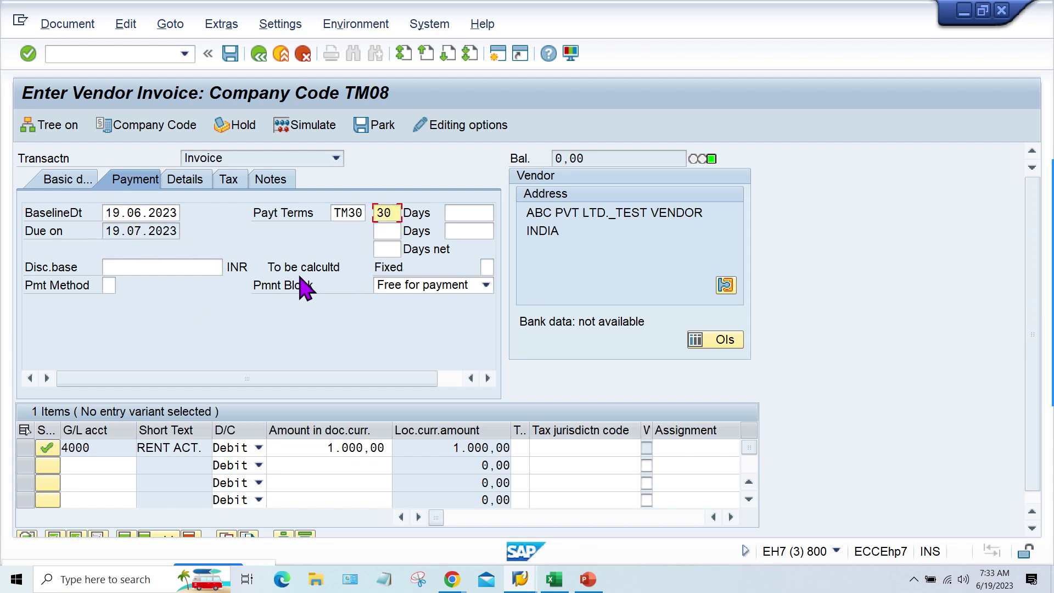
Step: Simulate the vendor invoice and post it in company code TM08
{"action": "left_click", "coordinate": [126, 24]}
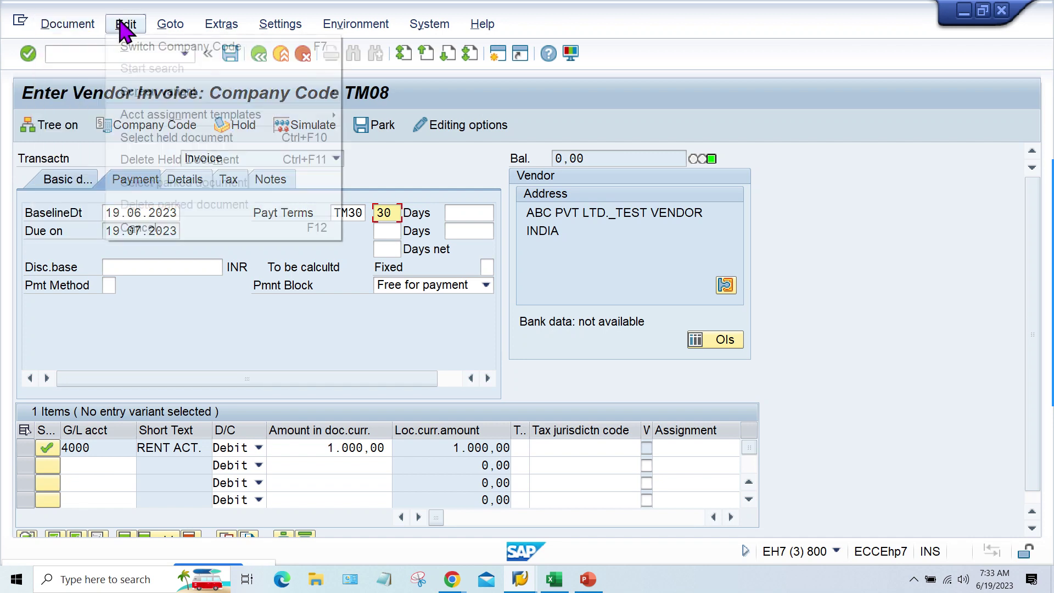
{"action": "left_click", "coordinate": [847, 224]}
{"action": "left_click", "coordinate": [307, 127]}
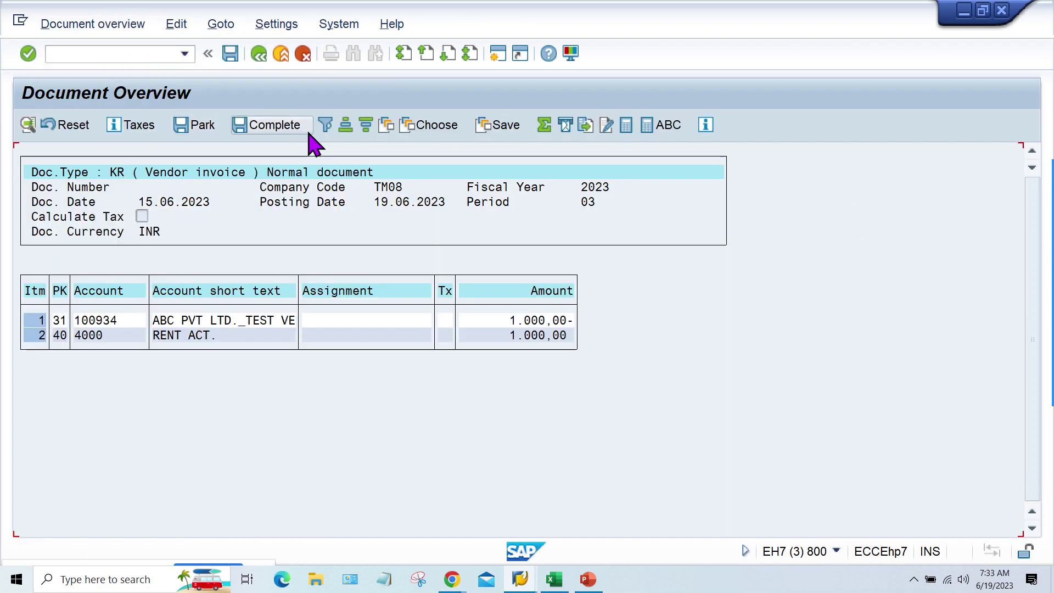
{"action": "left_click", "coordinate": [308, 135]}
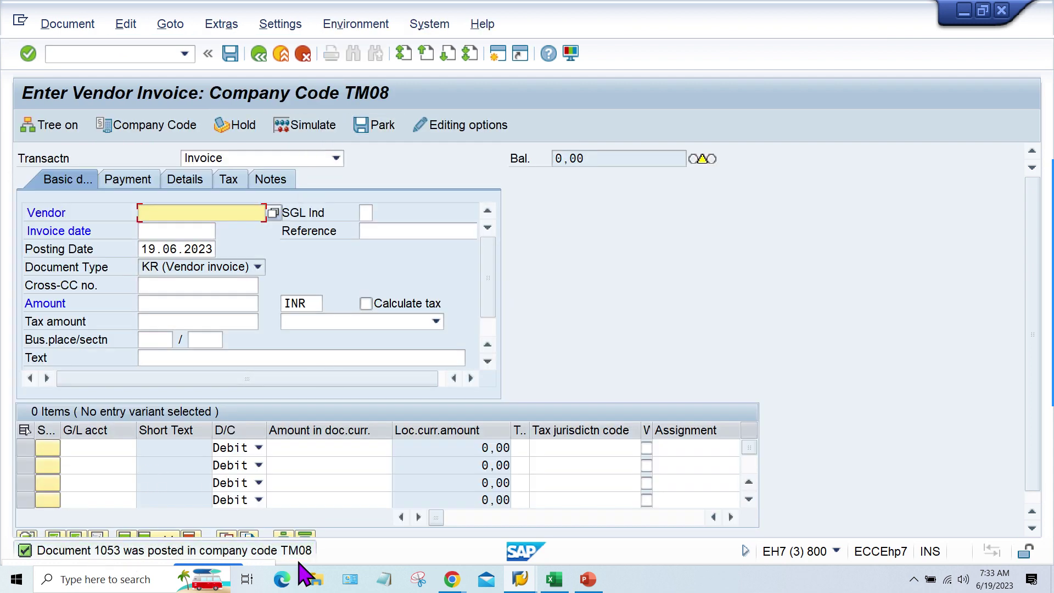
Step: Start transaction FBL1N and display the test vendor's open items in company code TM08 at key date 19.06.2023
{"action": "left_click", "coordinate": [144, 115]}
{"action": "left_click", "coordinate": [109, 53]}
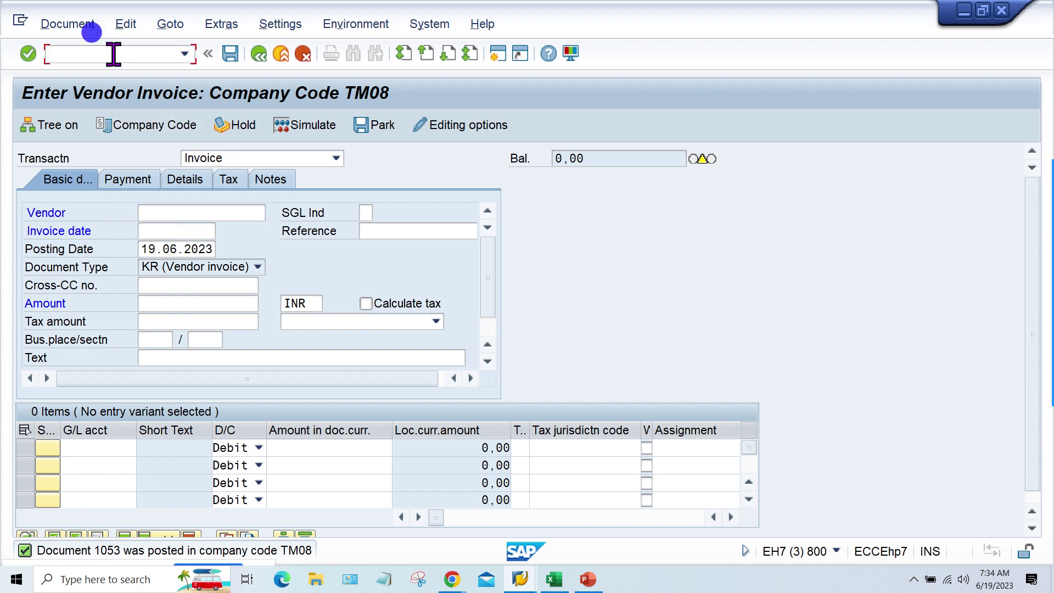
{"action": "type", "text": "/NFBL1N"}
{"action": "key", "text": "Return"}
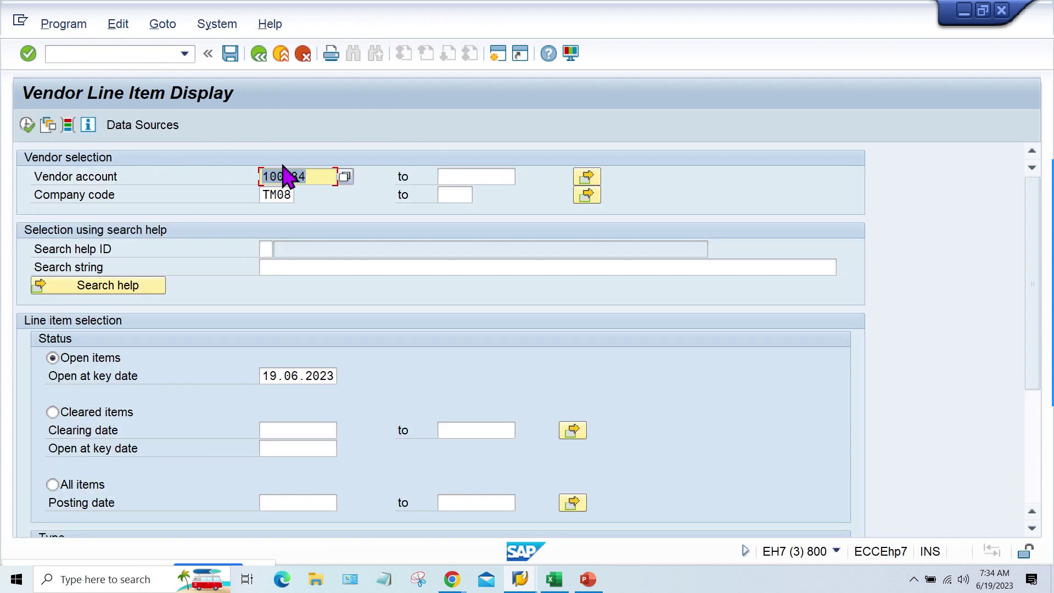
{"action": "left_click", "coordinate": [22, 127]}
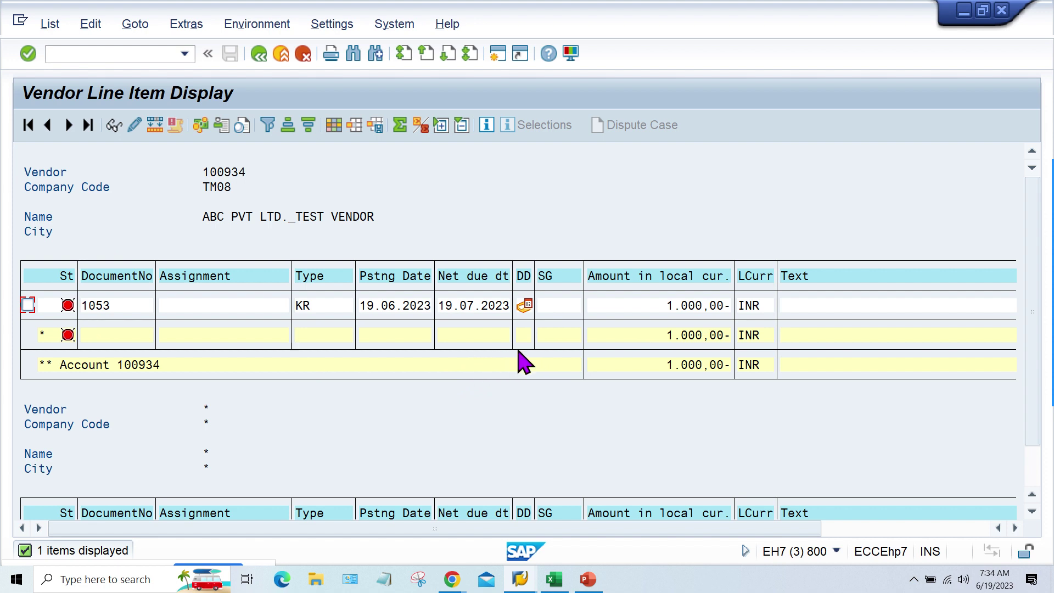
Step: View the vendor line item list's column layout settings, move the dialog clear of the list and close it
{"action": "left_click", "coordinate": [334, 126]}
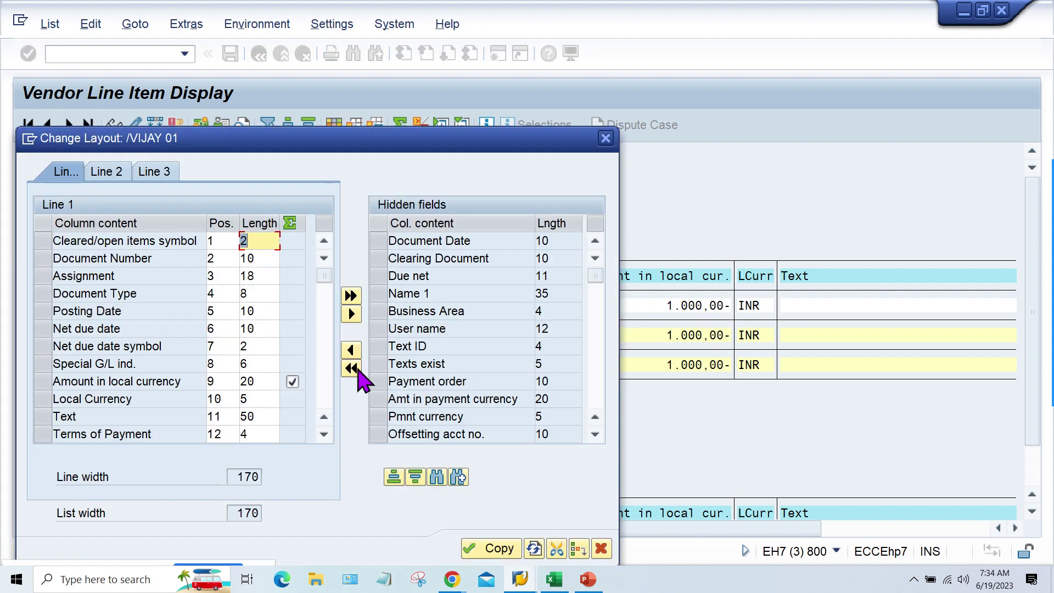
{"action": "left_click_drag", "start_coordinate": [439, 148], "coordinate": [475, 452]}
{"action": "left_click", "coordinate": [641, 437]}
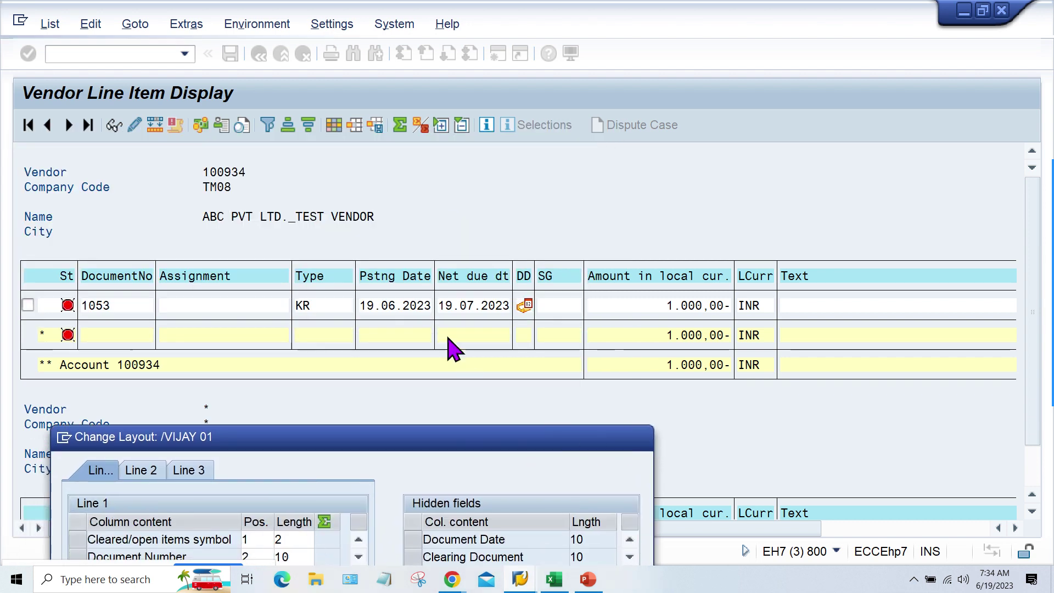